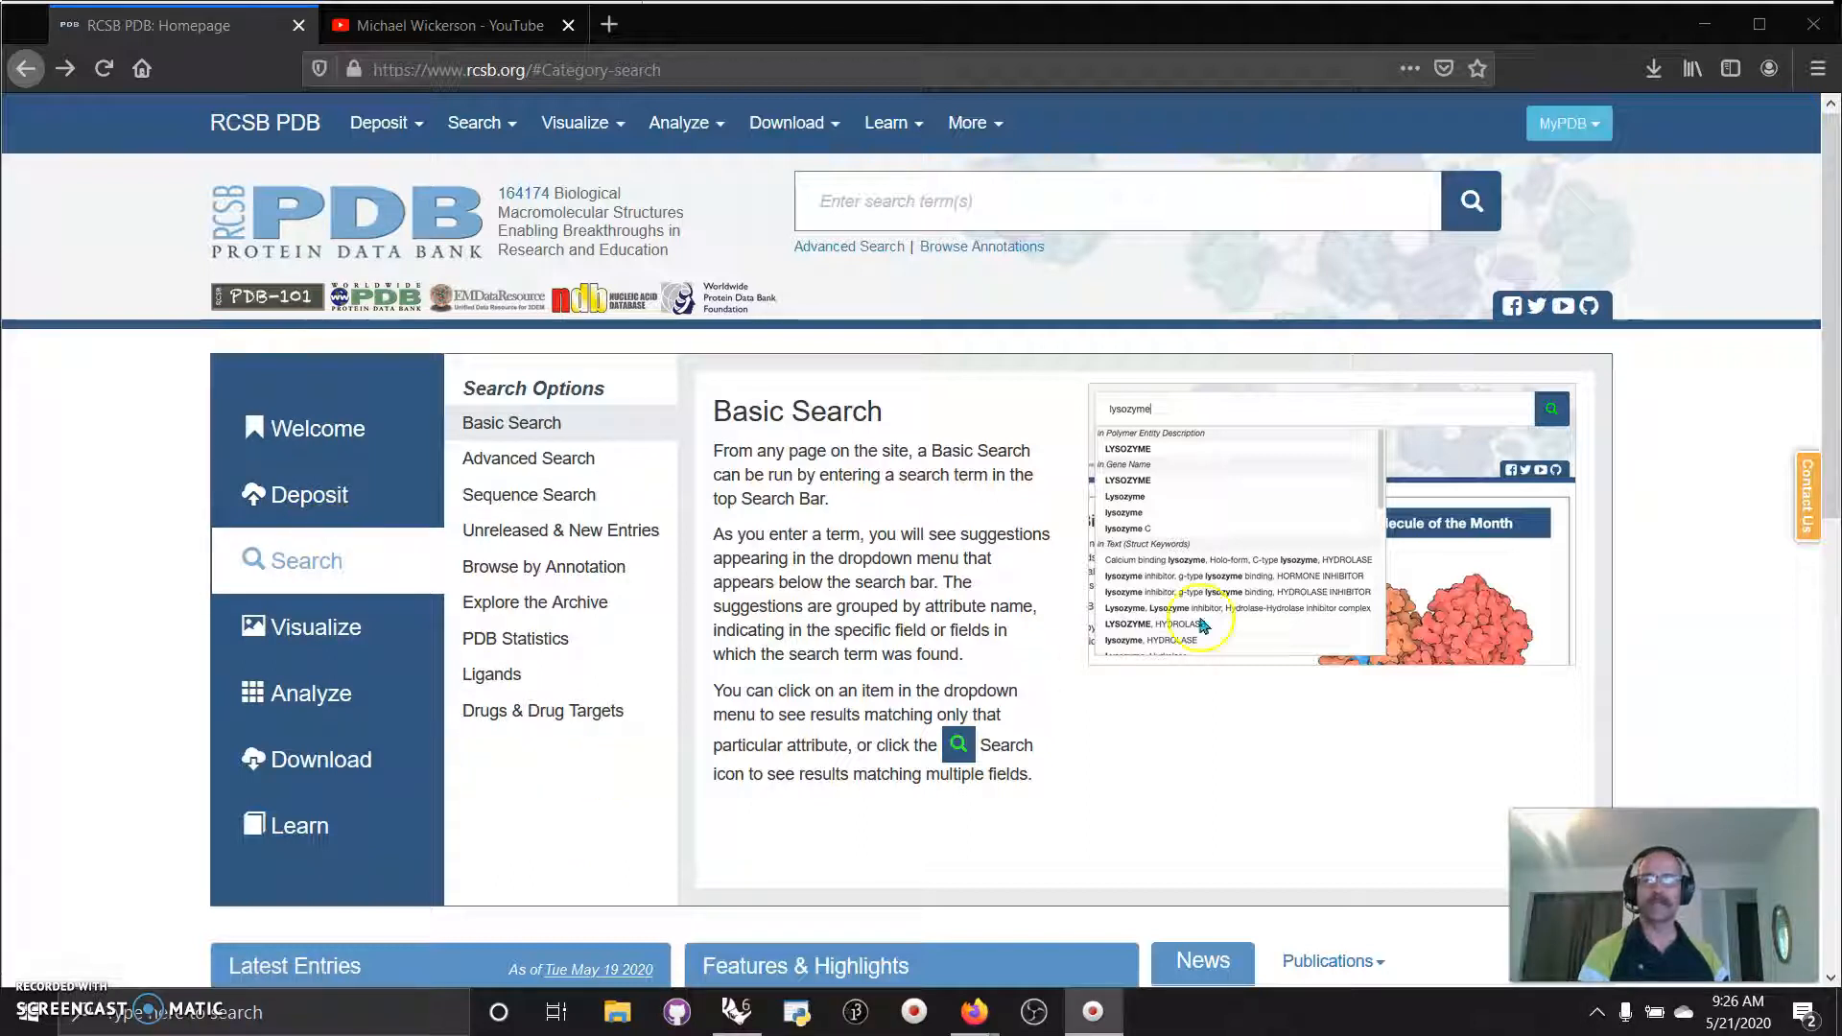
Scroll down the RCSB PDB homepage to the 7BT7 entry under Latest Entries.
{"action": "scroll", "coordinate": [658, 753], "scroll_direction": "down", "scroll_amount": 5}
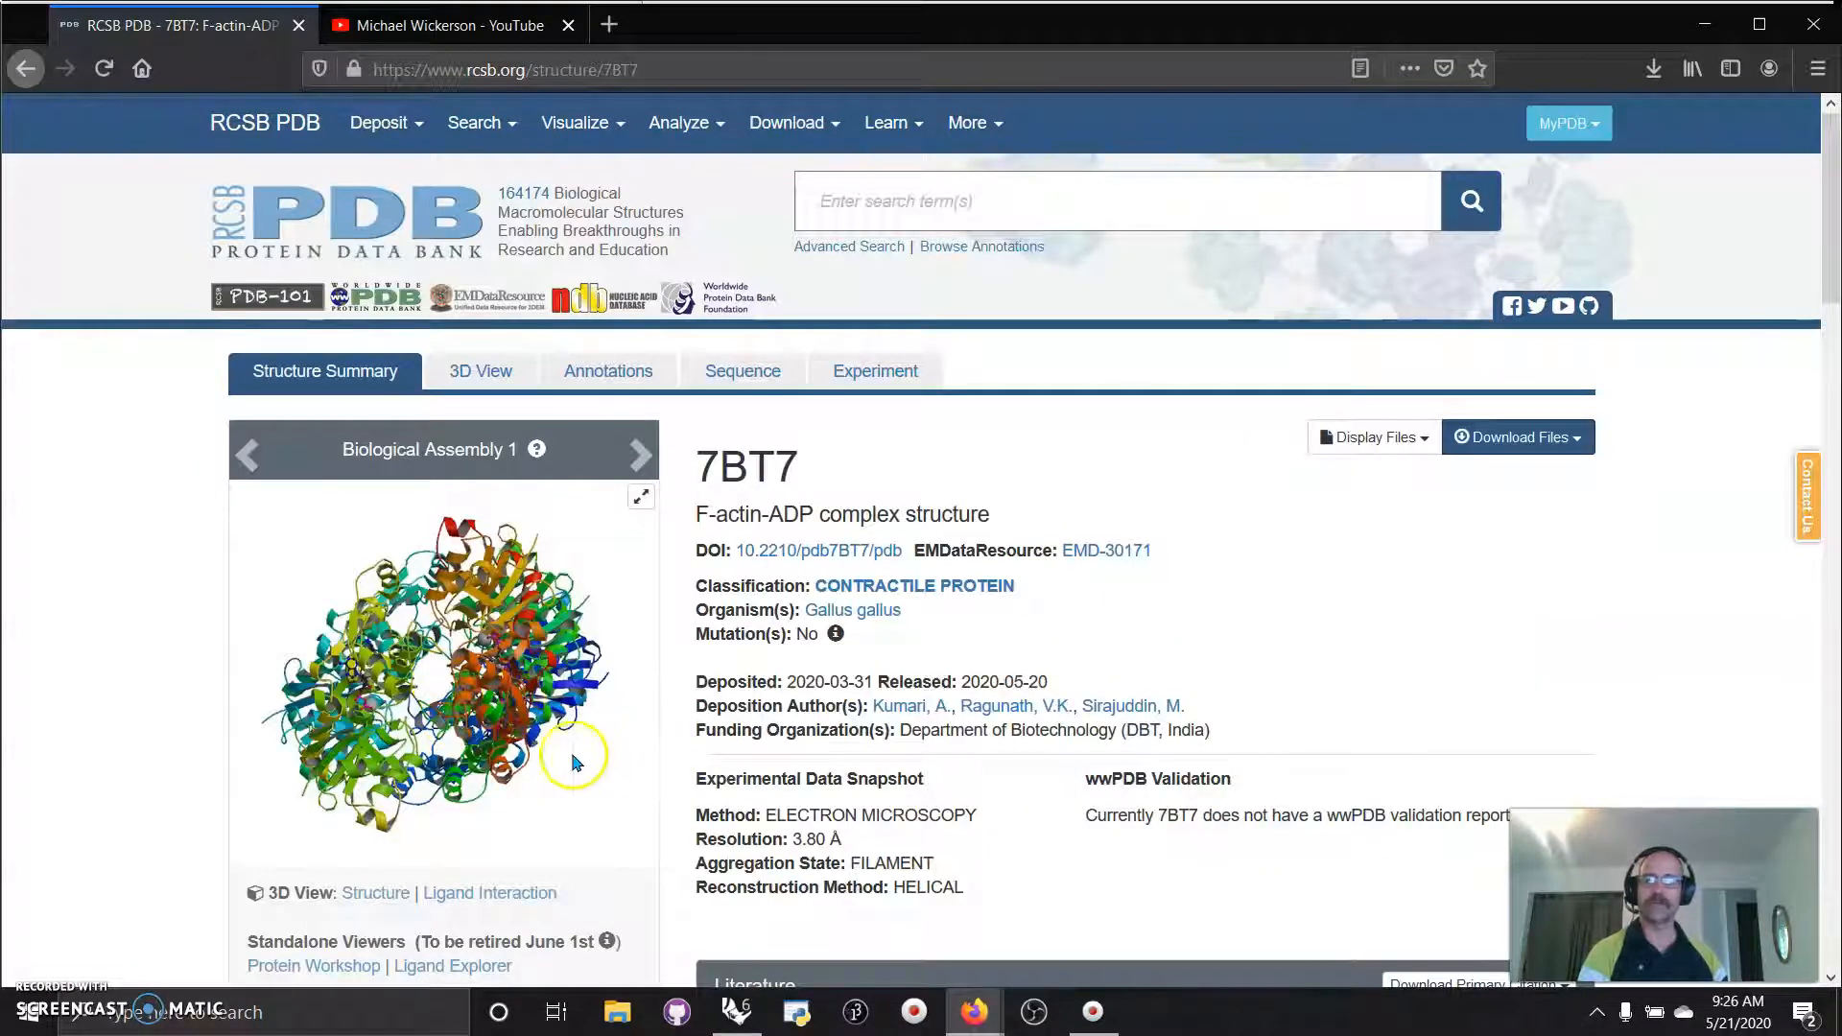
Open 7BT7 in the Mol* 3D viewer, rotate and zoom the actin structure, then move to YouTube.
{"action": "left_click", "coordinate": [372, 894]}
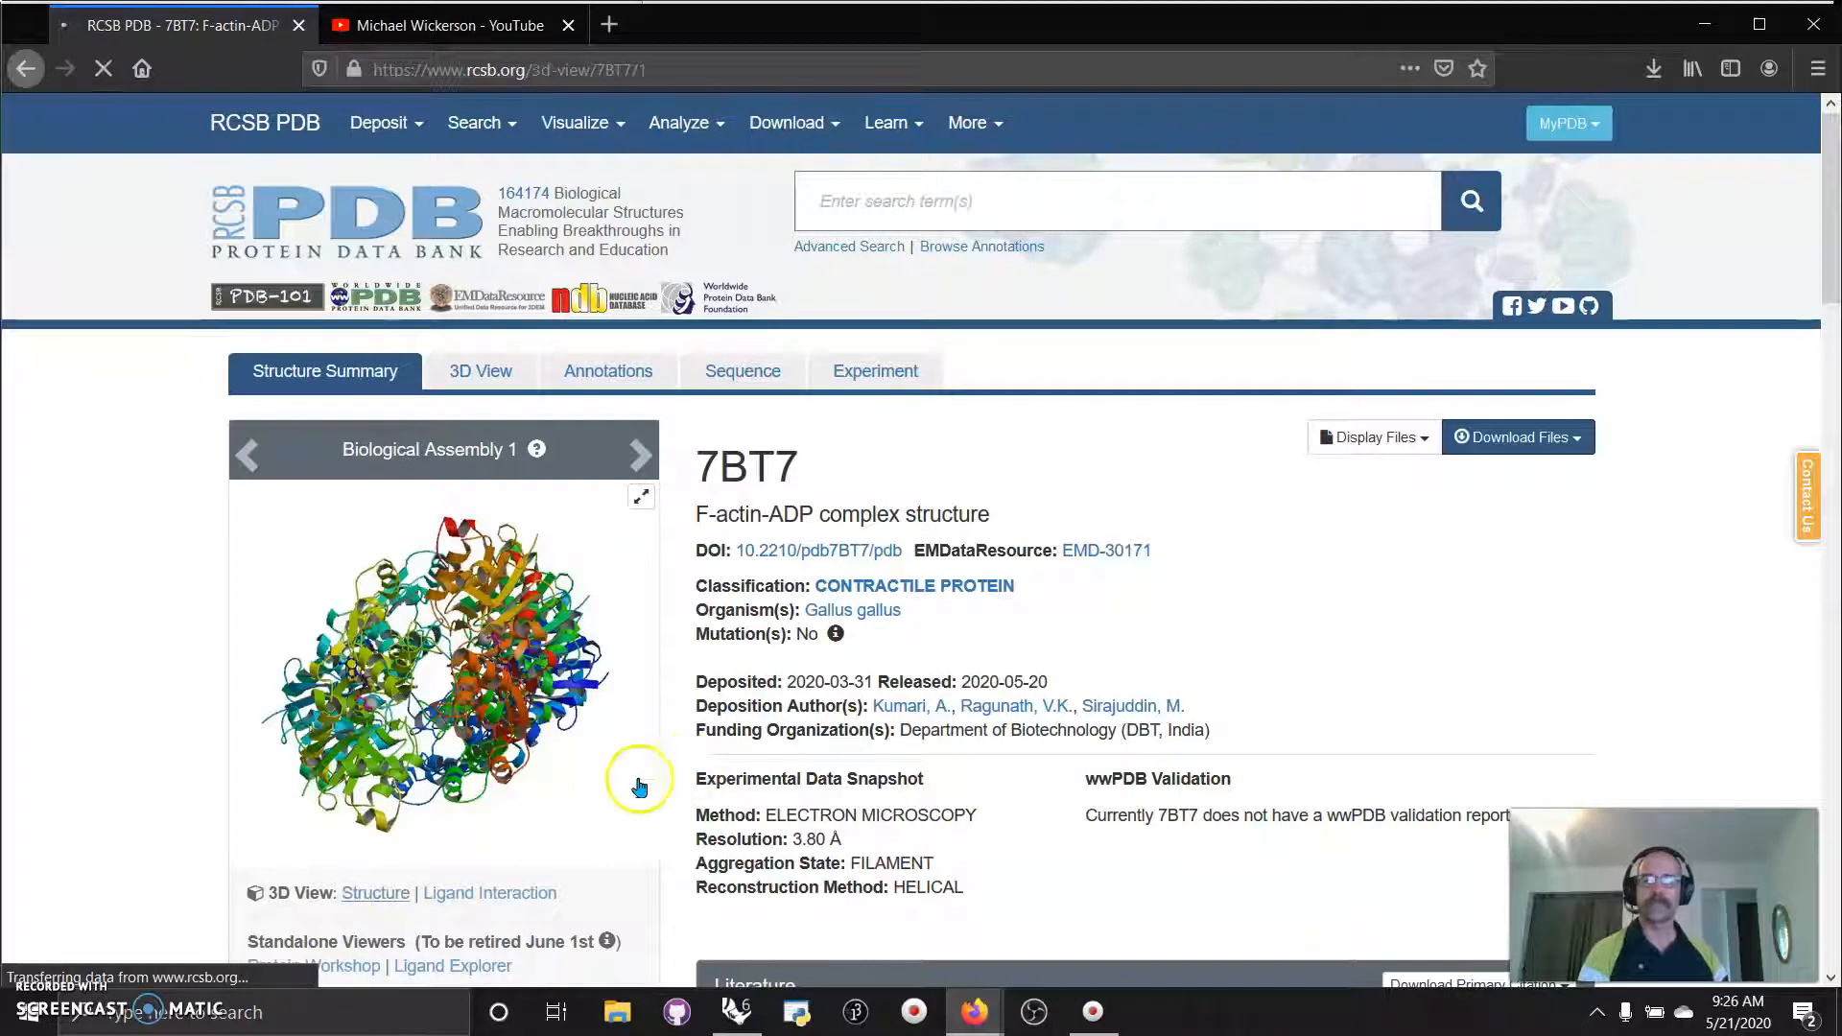
{"action": "left_click_drag", "start_coordinate": [1834, 414], "coordinate": [1834, 673]}
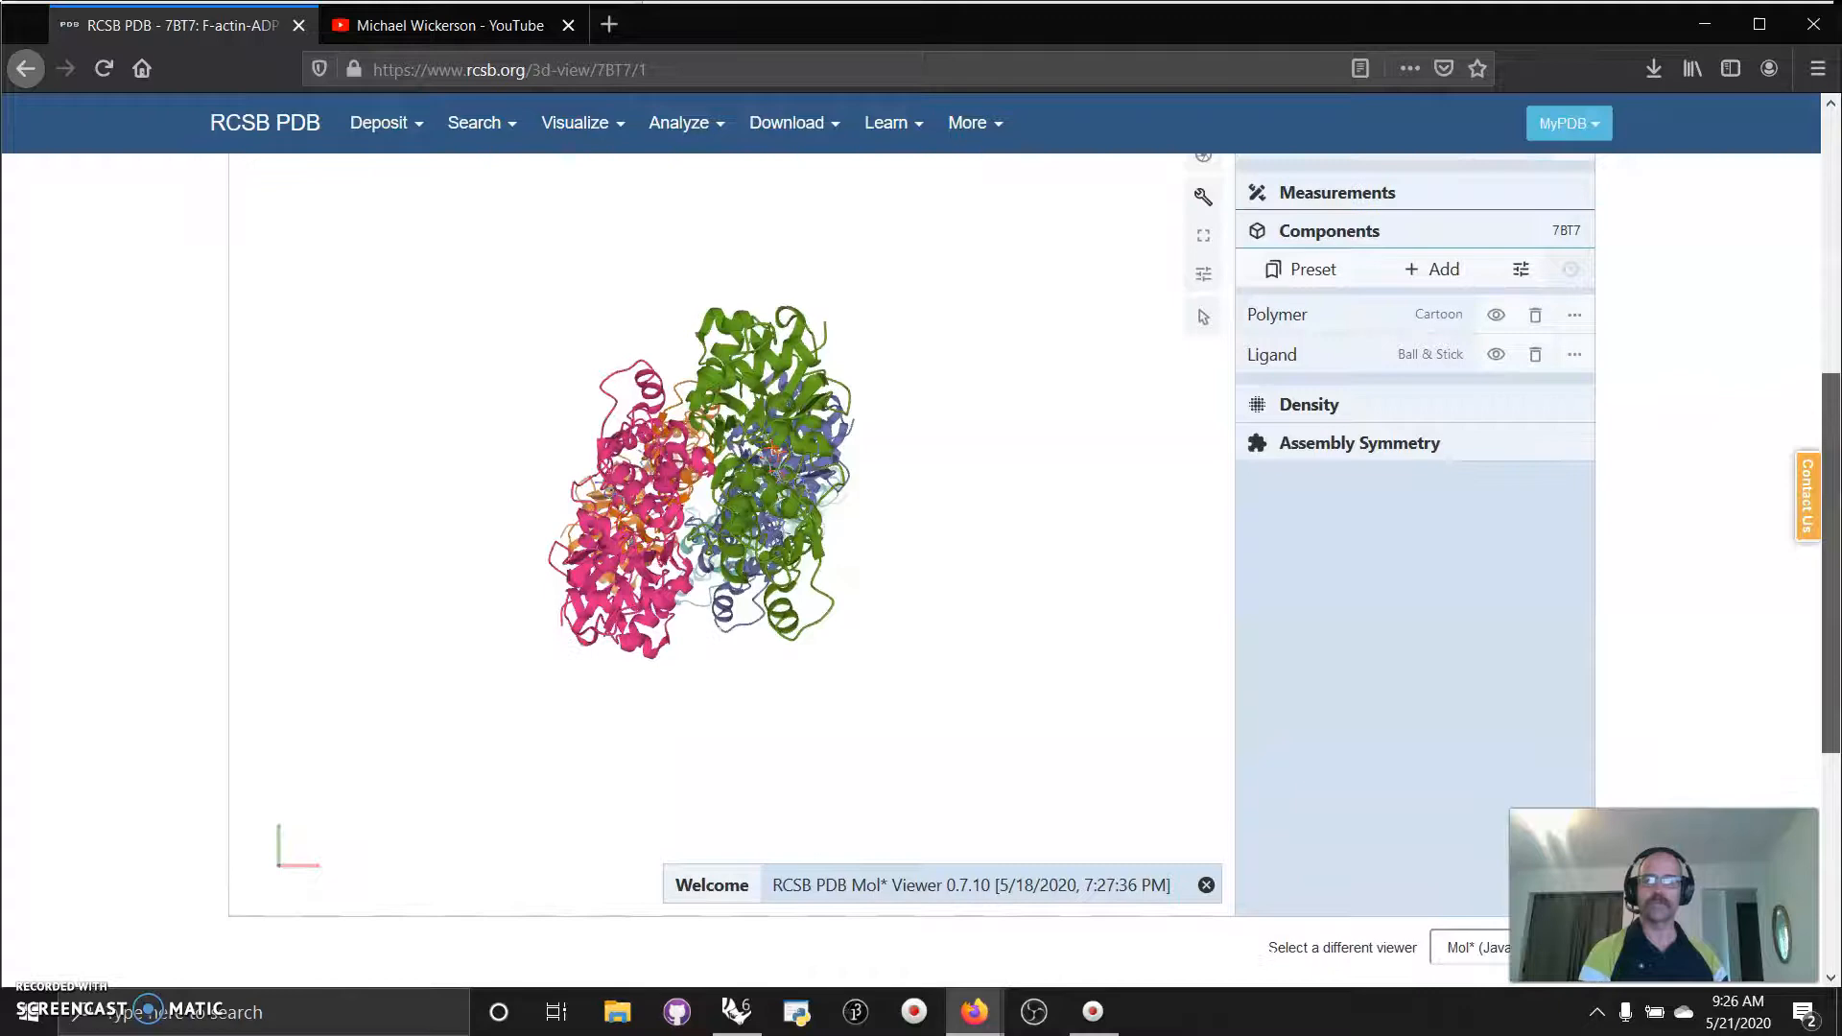
{"action": "scroll", "coordinate": [795, 501], "scroll_direction": "up", "scroll_amount": 5}
{"action": "left_click_drag", "start_coordinate": [794, 502], "coordinate": [709, 526]}
{"action": "scroll", "coordinate": [708, 526], "scroll_direction": "down", "scroll_amount": 3}
{"action": "mouse_move", "coordinate": [702, 530]}
{"action": "right_mouse_down"}
{"action": "mouse_move", "coordinate": [719, 556]}
{"action": "mouse_move", "coordinate": [685, 537]}
{"action": "right_mouse_up"}
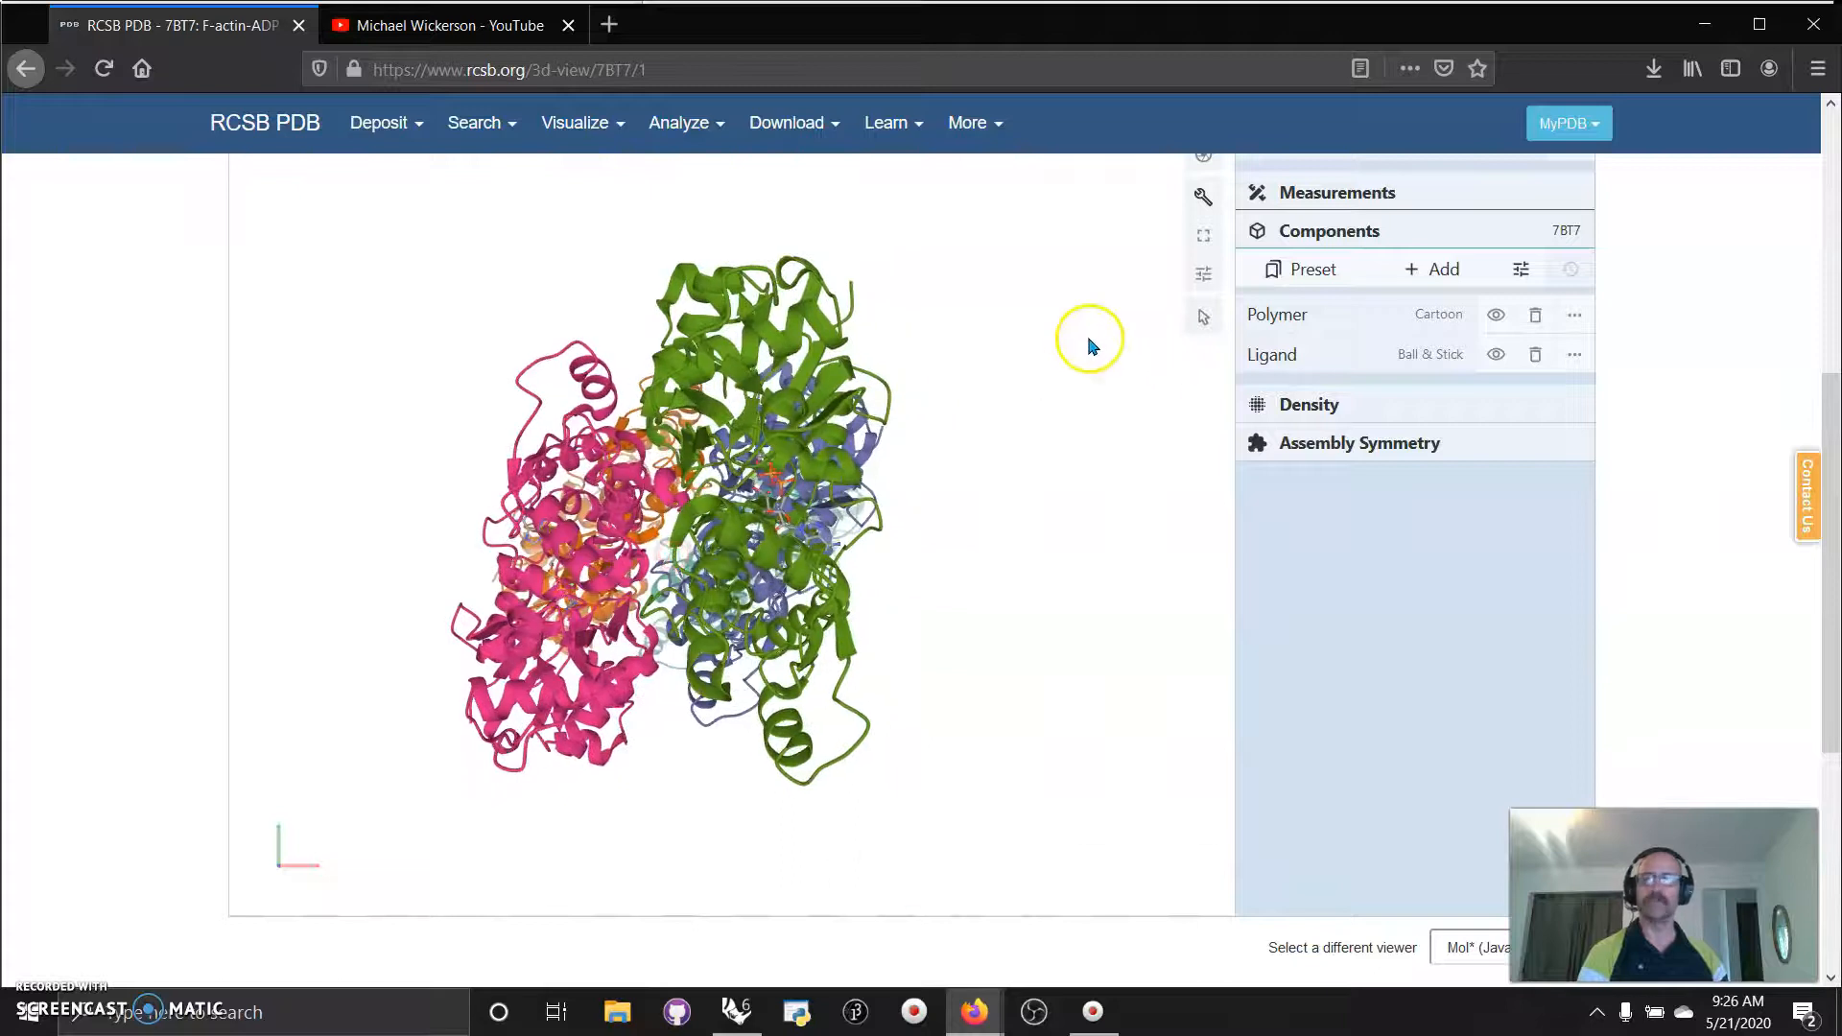
{"action": "left_click", "coordinate": [447, 27]}
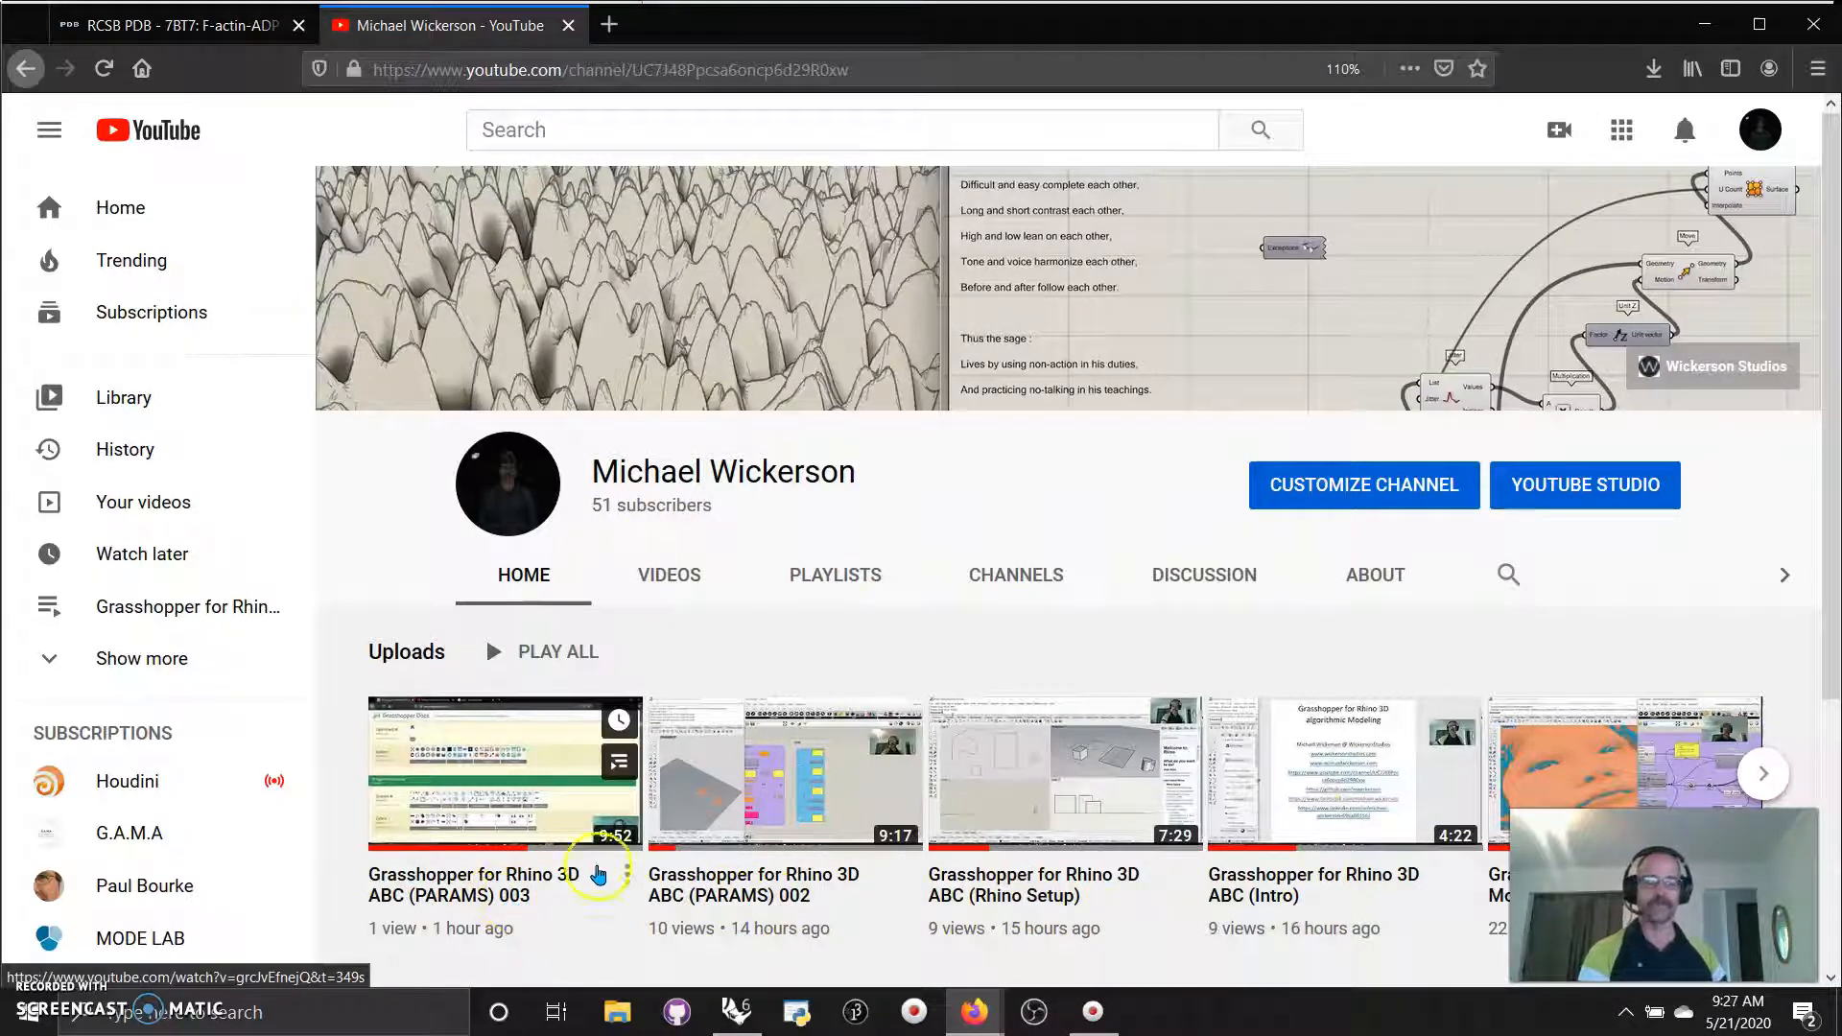
Switch from Firefox to the Rhino and Grasshopper window from the taskbar.
{"action": "left_click", "coordinate": [736, 1012]}
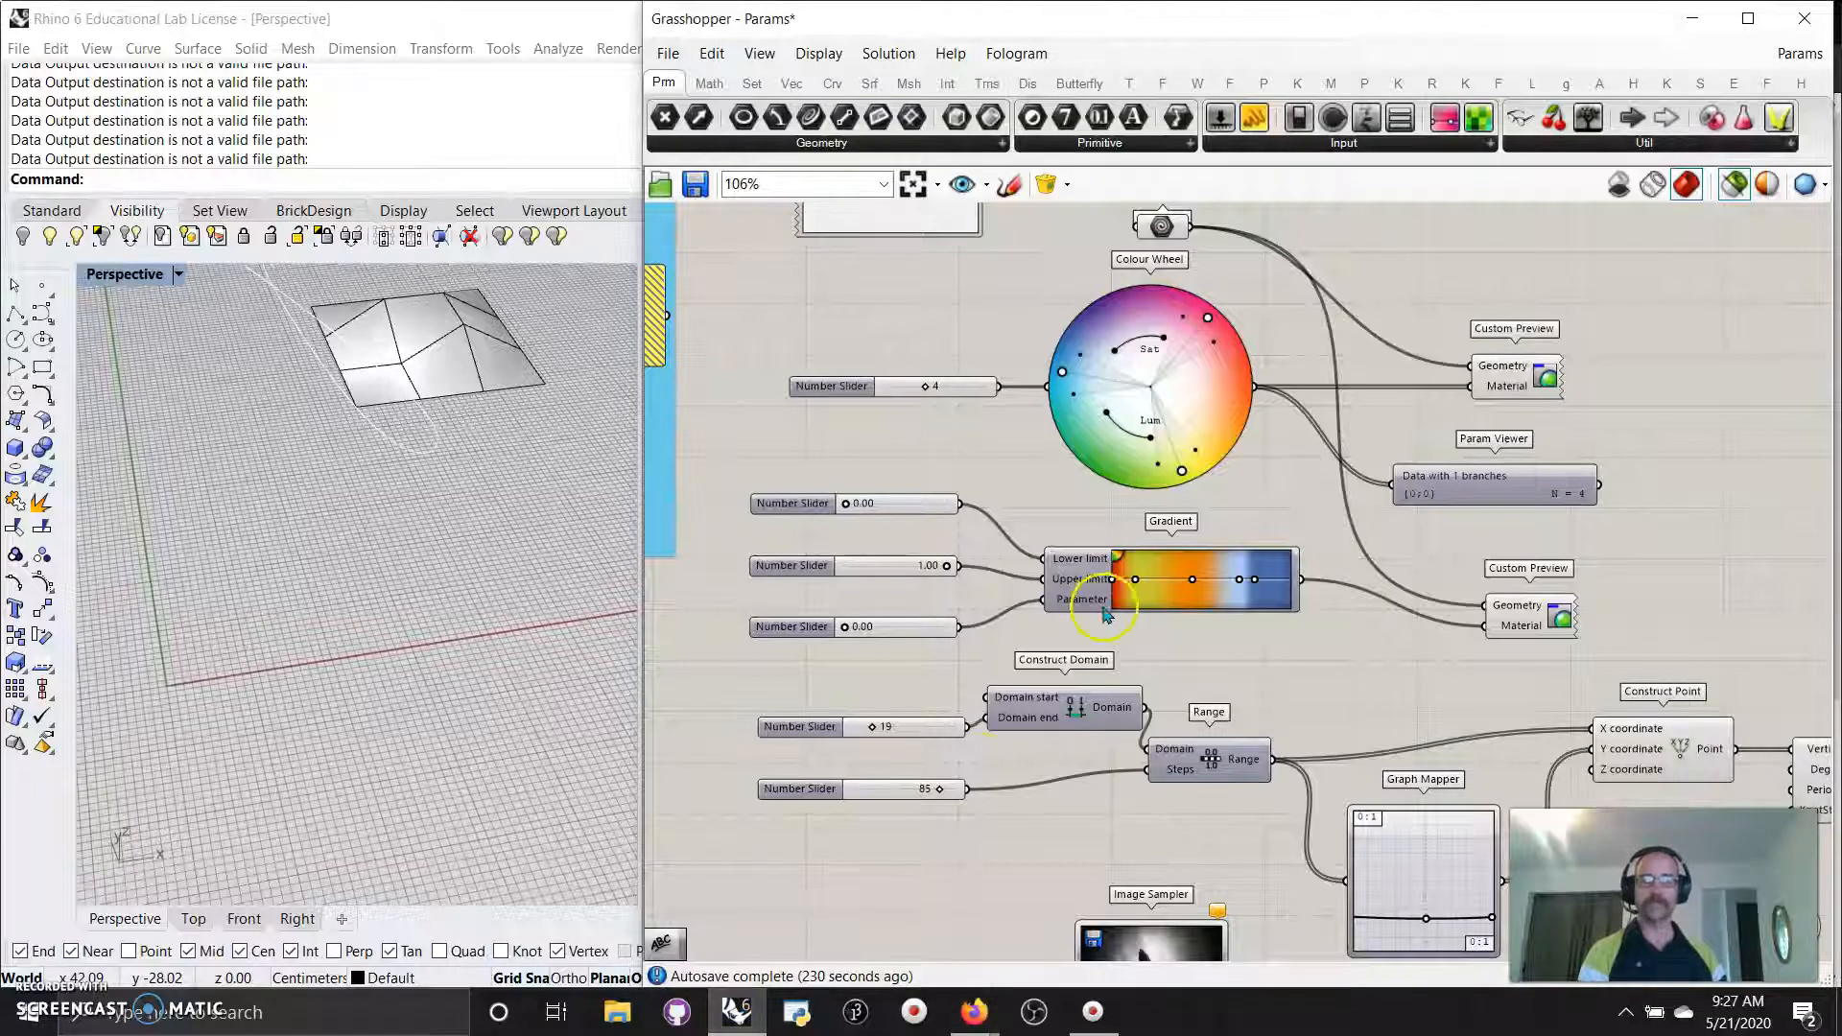
Zoom to extents on the Params definition, enable shaded preview, and pan to the right-hand groups.
{"action": "left_click", "coordinate": [912, 183]}
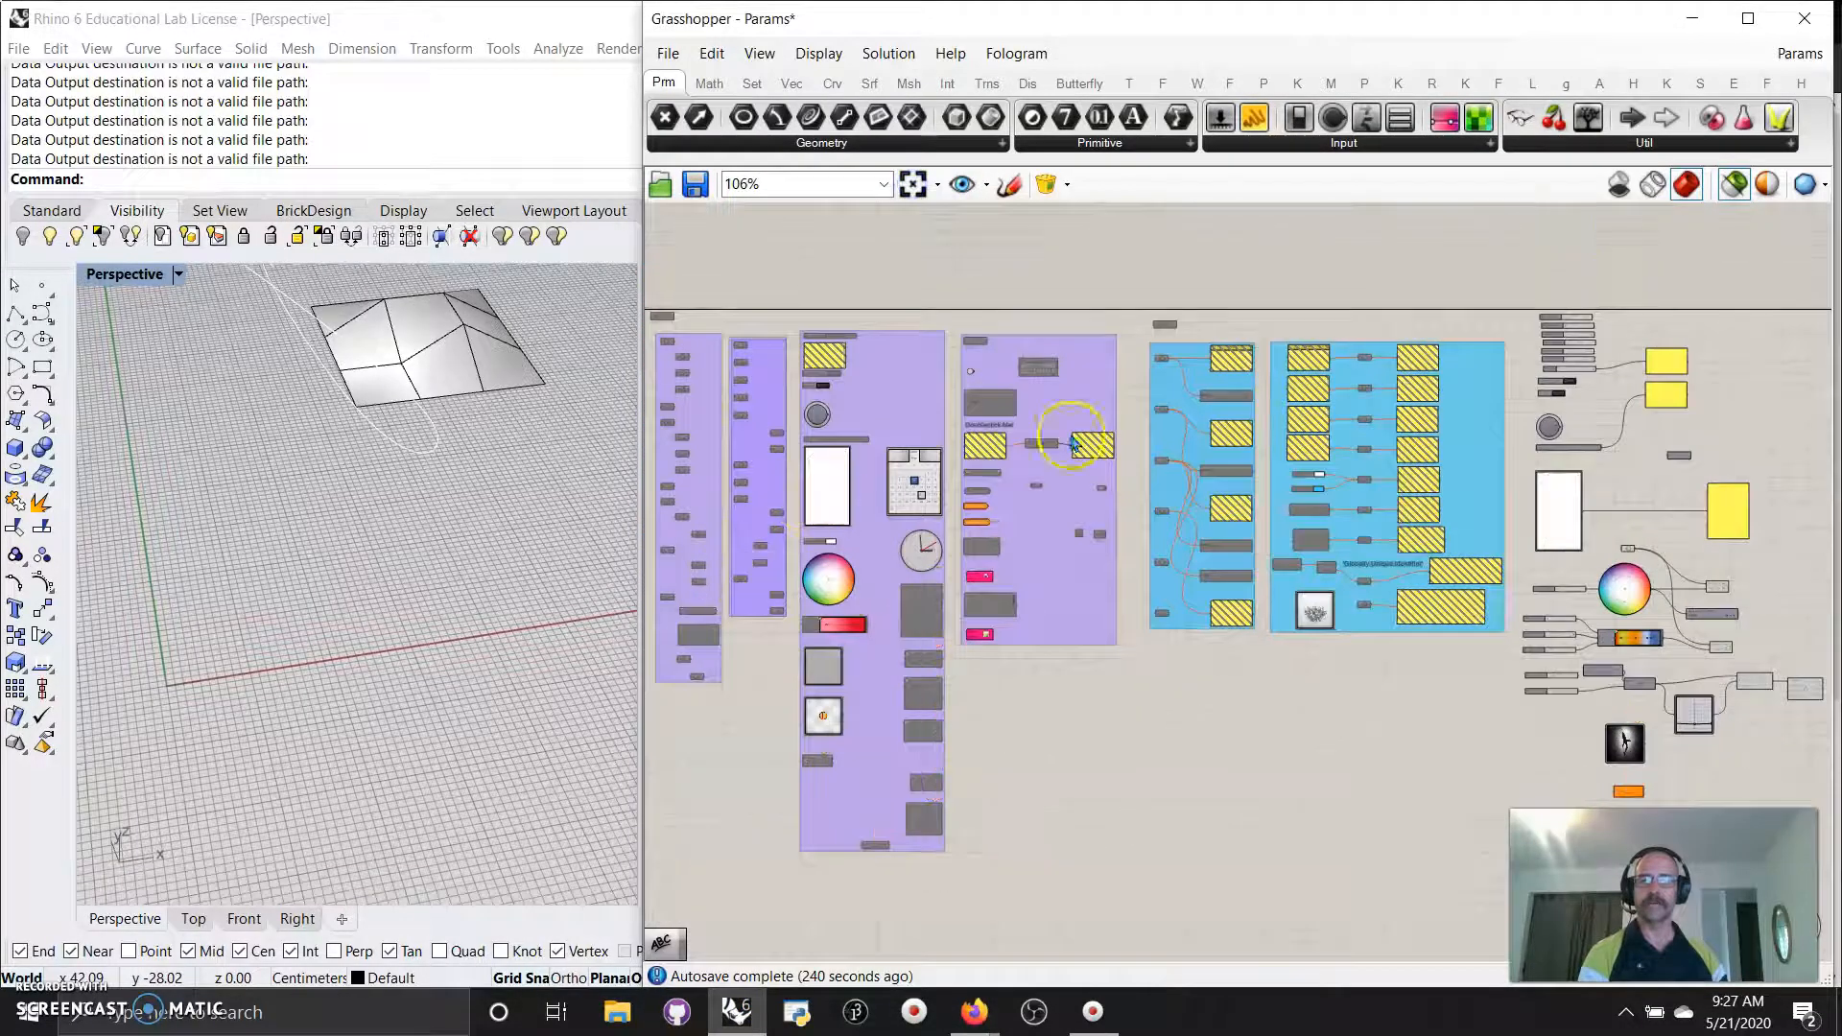
{"action": "left_click", "coordinate": [1734, 184]}
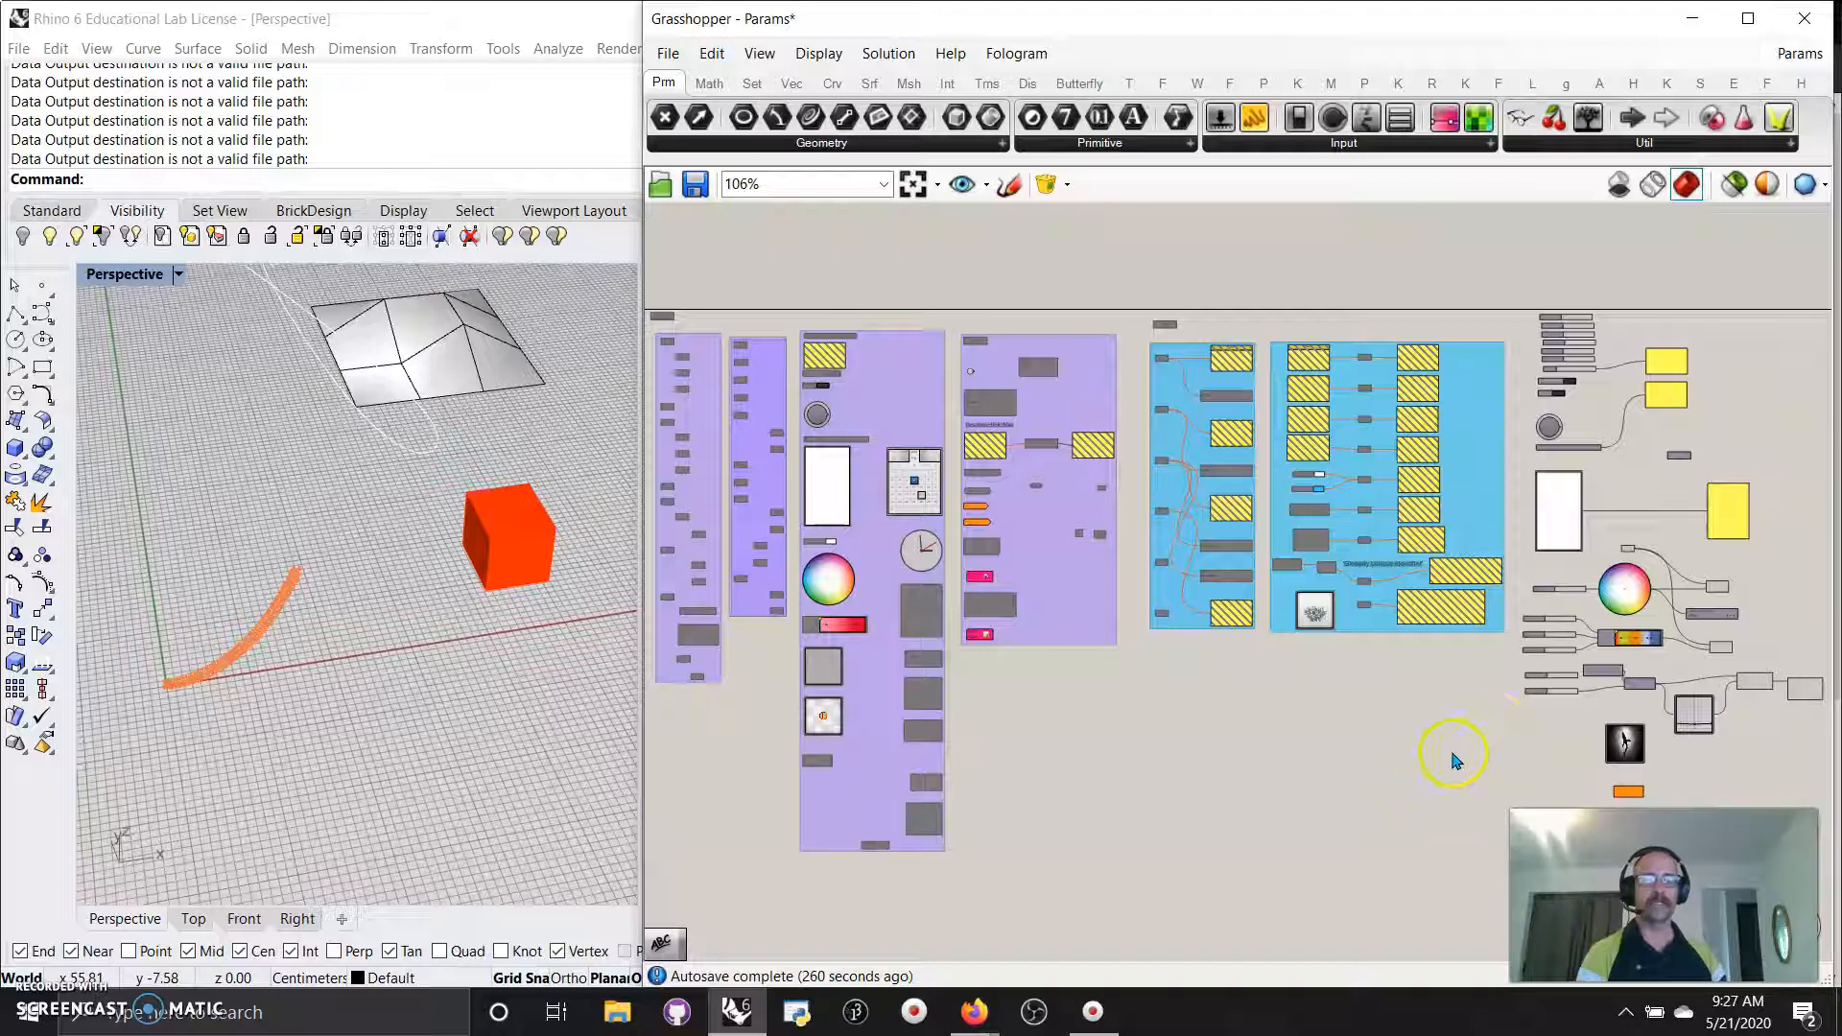
{"action": "right_click_drag", "start_coordinate": [1655, 465], "coordinate": [1173, 427]}
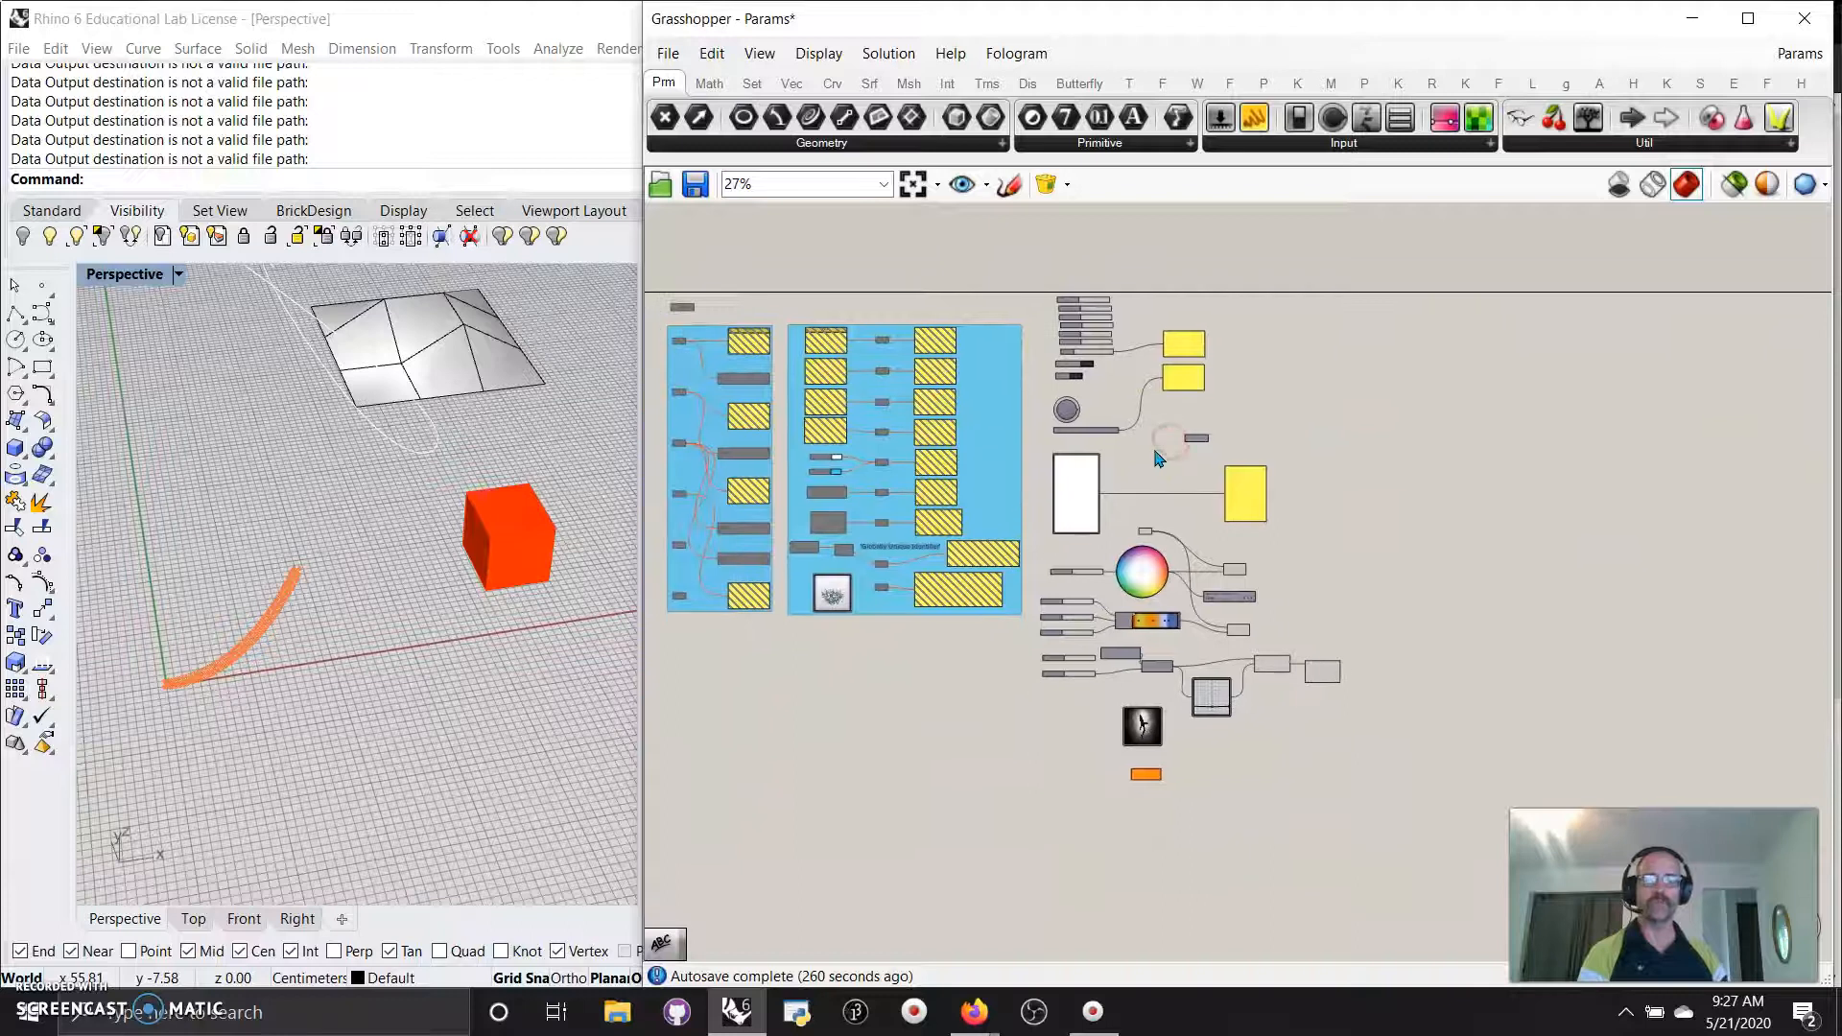
{"action": "scroll", "coordinate": [1158, 458], "scroll_direction": "up", "scroll_amount": 8}
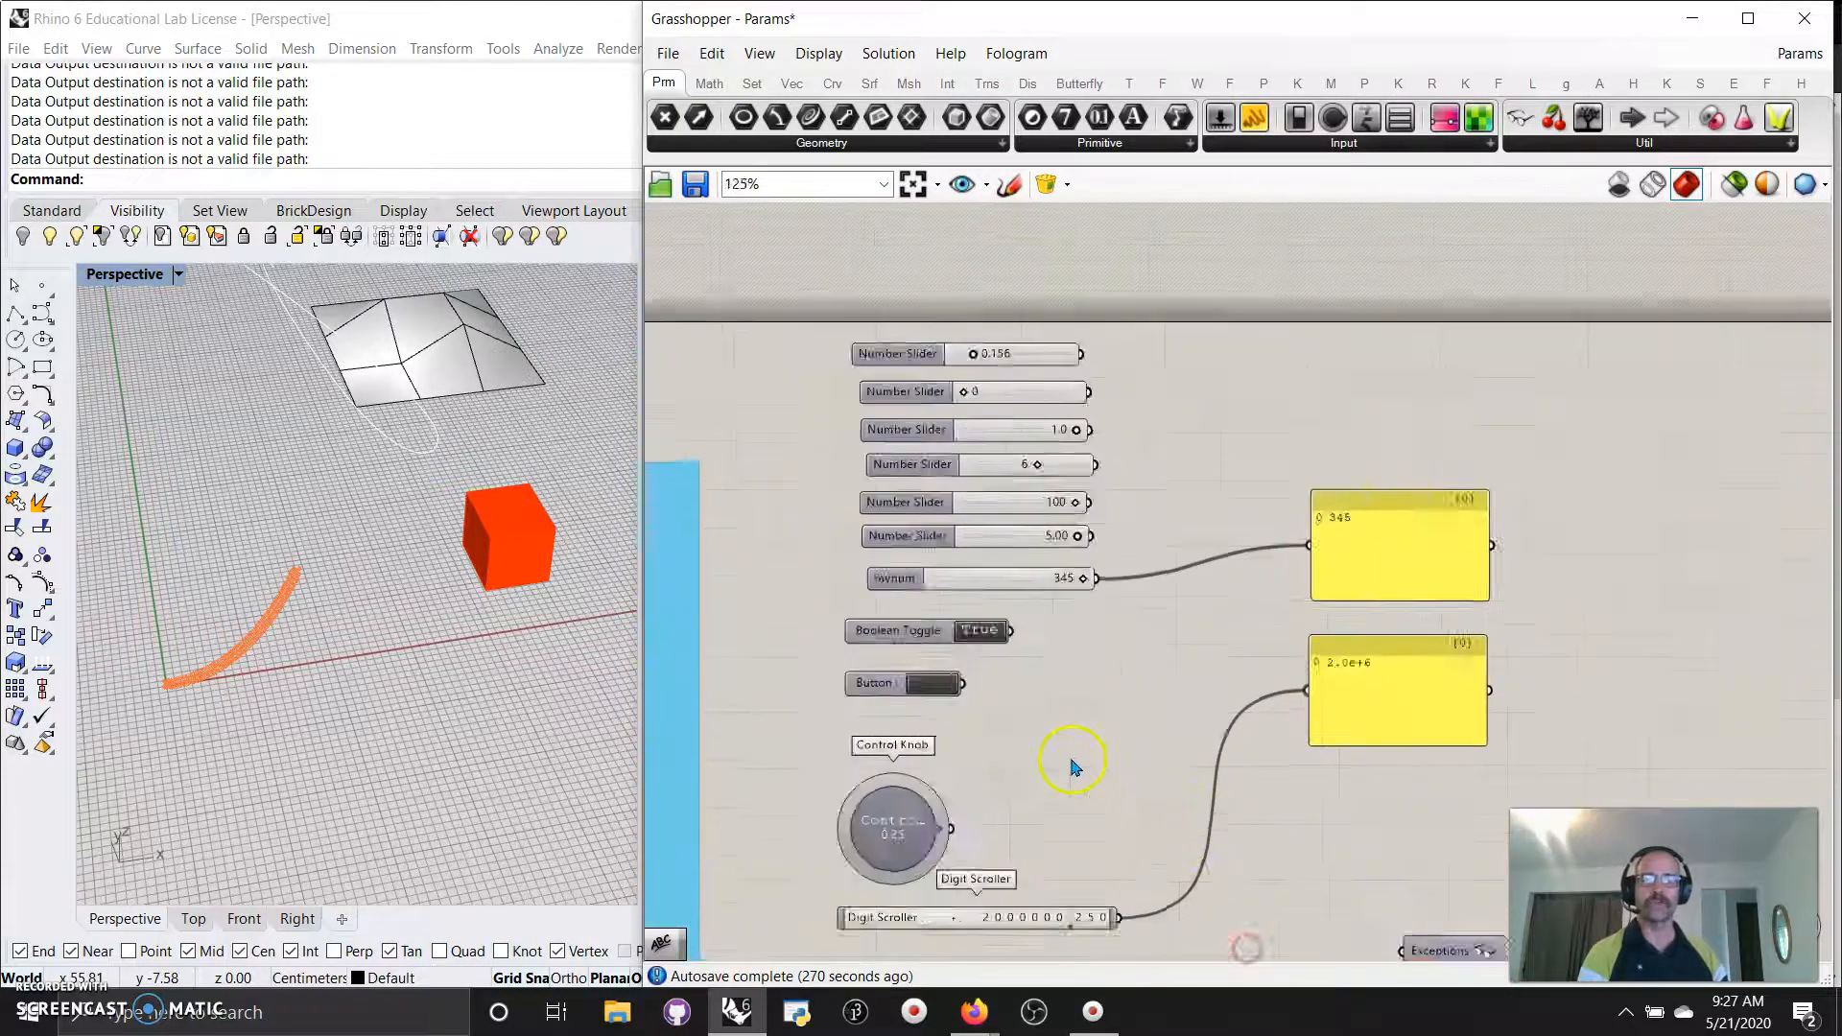
Wire the first Number Slider (0.156) into the yellow panel, replacing the 345 reading.
{"action": "scroll", "coordinate": [1073, 764], "scroll_direction": "up", "scroll_amount": 1}
{"action": "right_click_drag", "start_coordinate": [1105, 660], "coordinate": [1090, 822]}
{"action": "left_click_drag", "start_coordinate": [1061, 406], "coordinate": [1348, 647]}
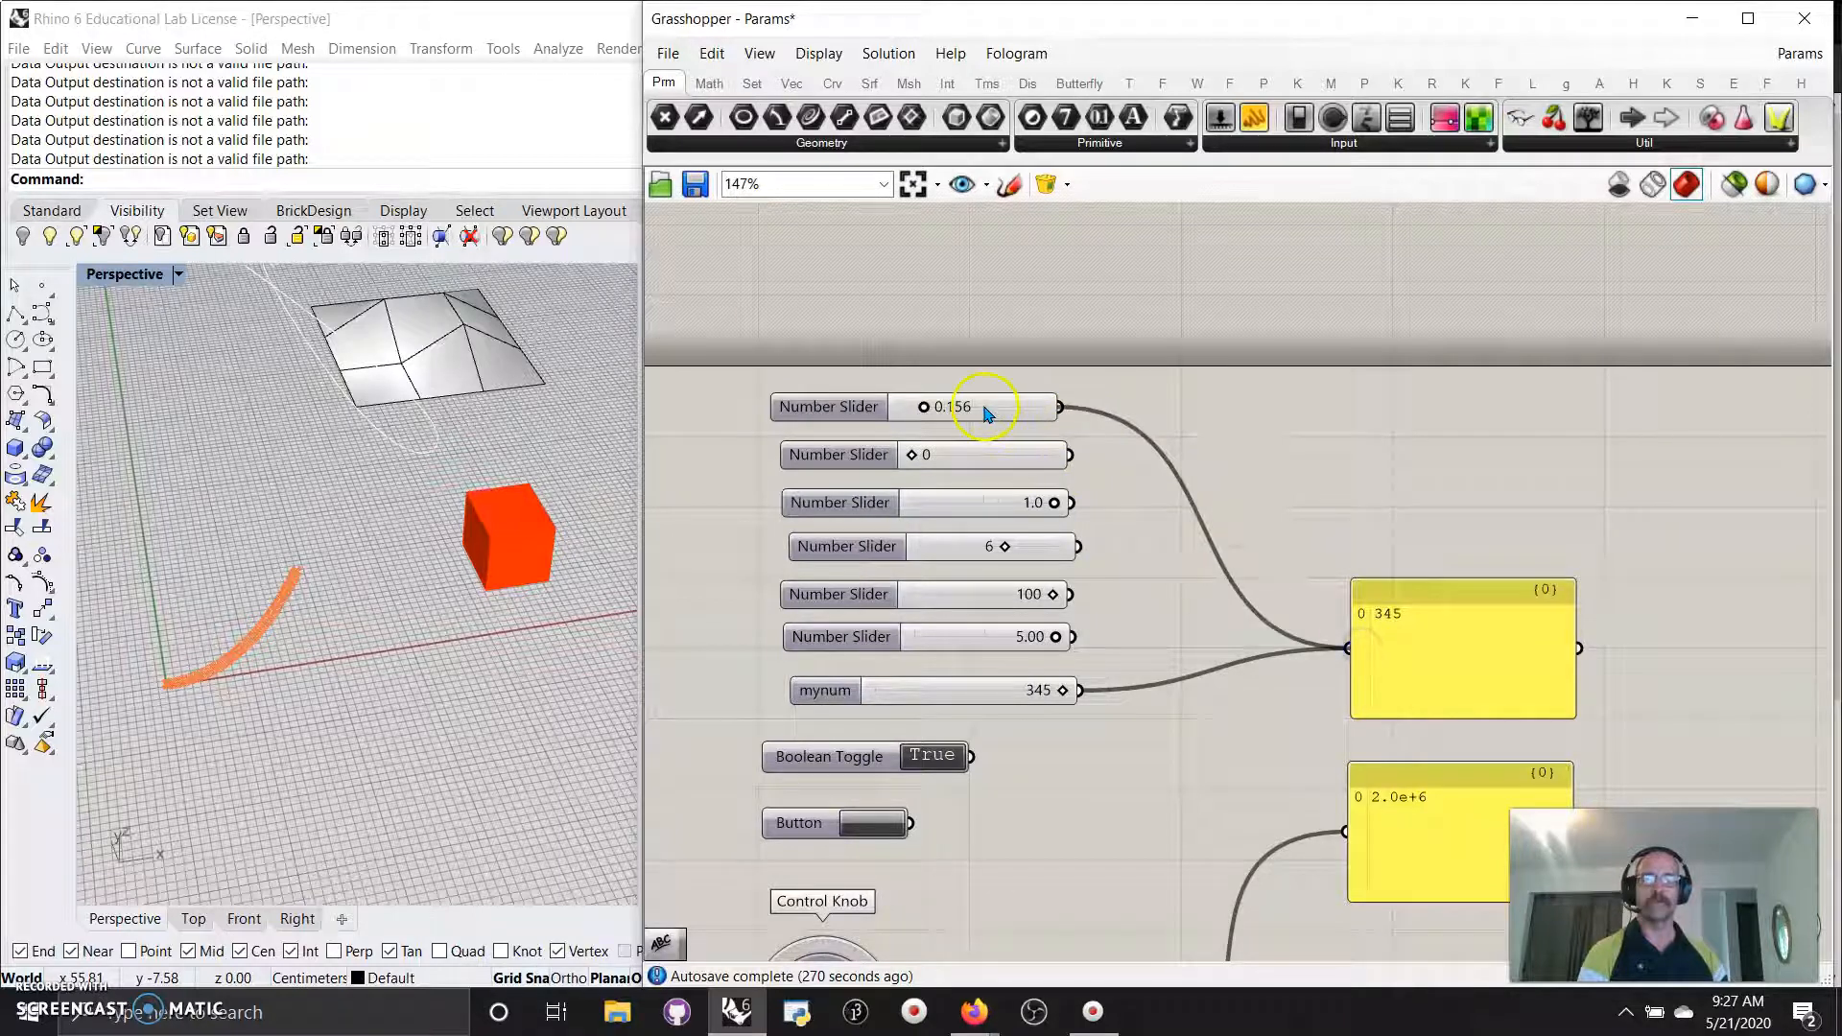
{"action": "left_click_drag", "start_coordinate": [981, 410], "coordinate": [990, 407]}
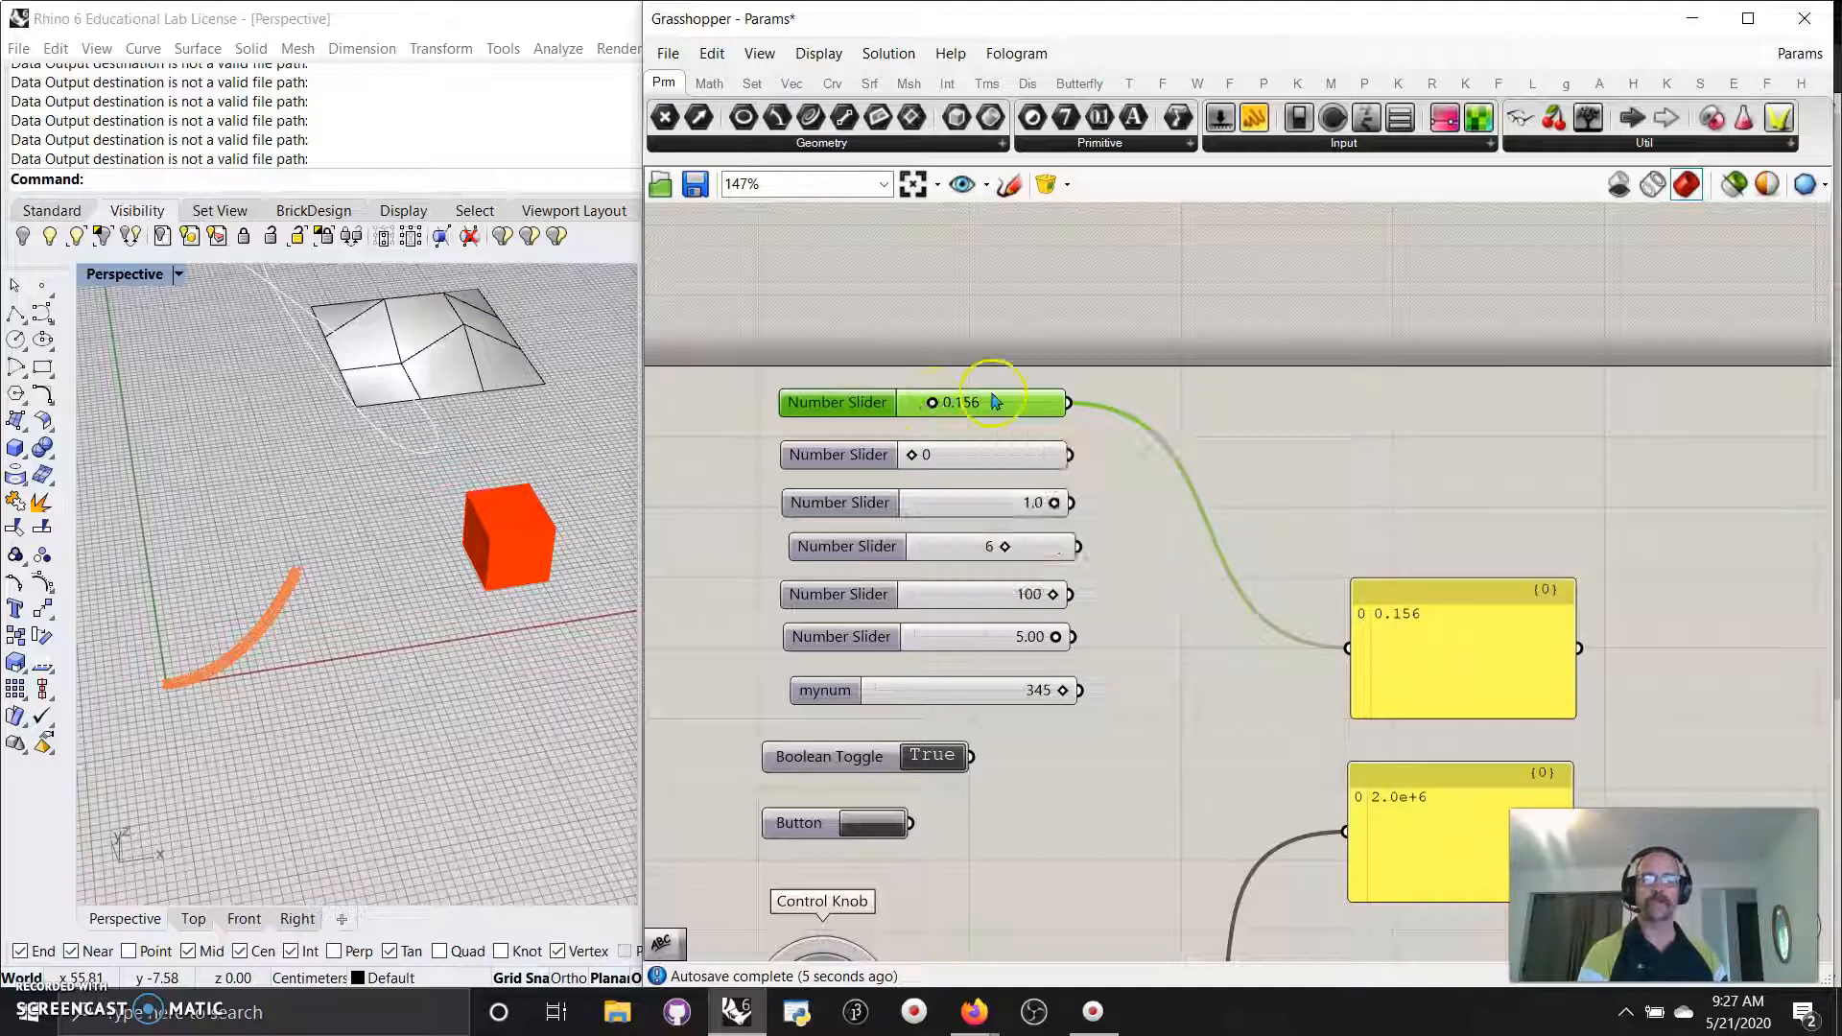
{"action": "double_click", "coordinate": [1275, 407]}
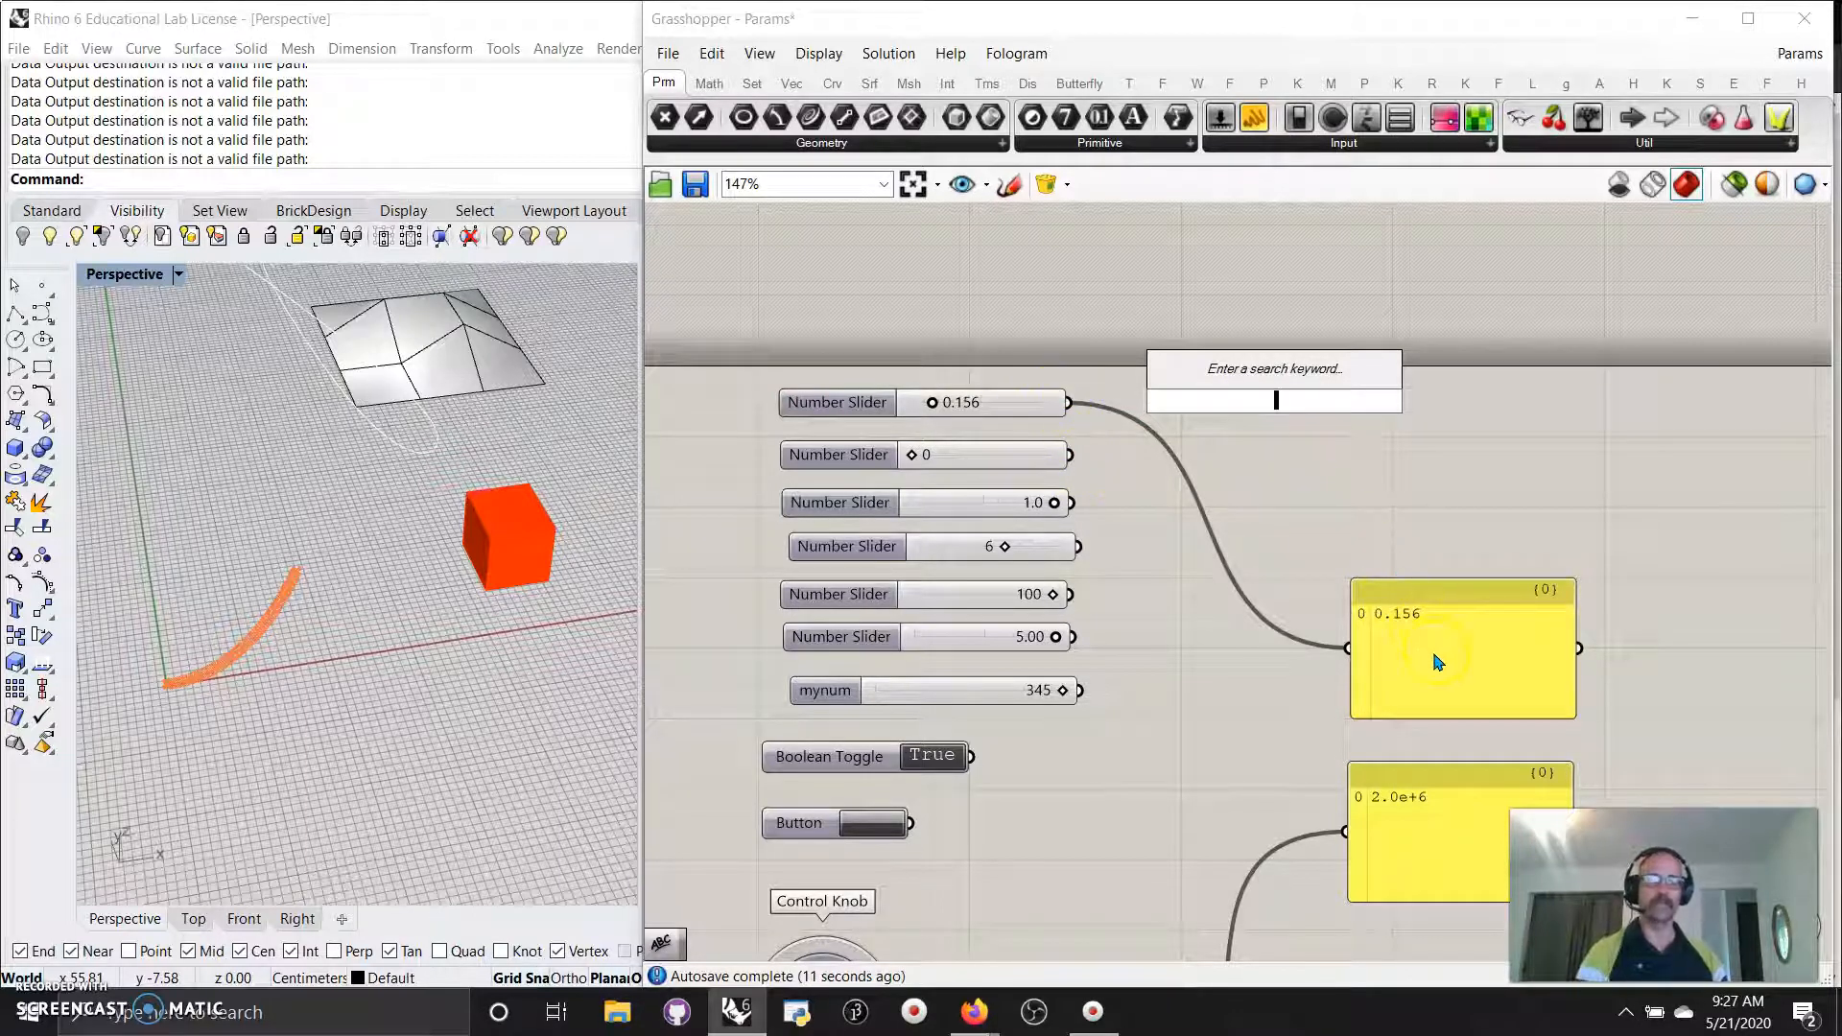
{"action": "left_click", "coordinate": [1324, 495]}
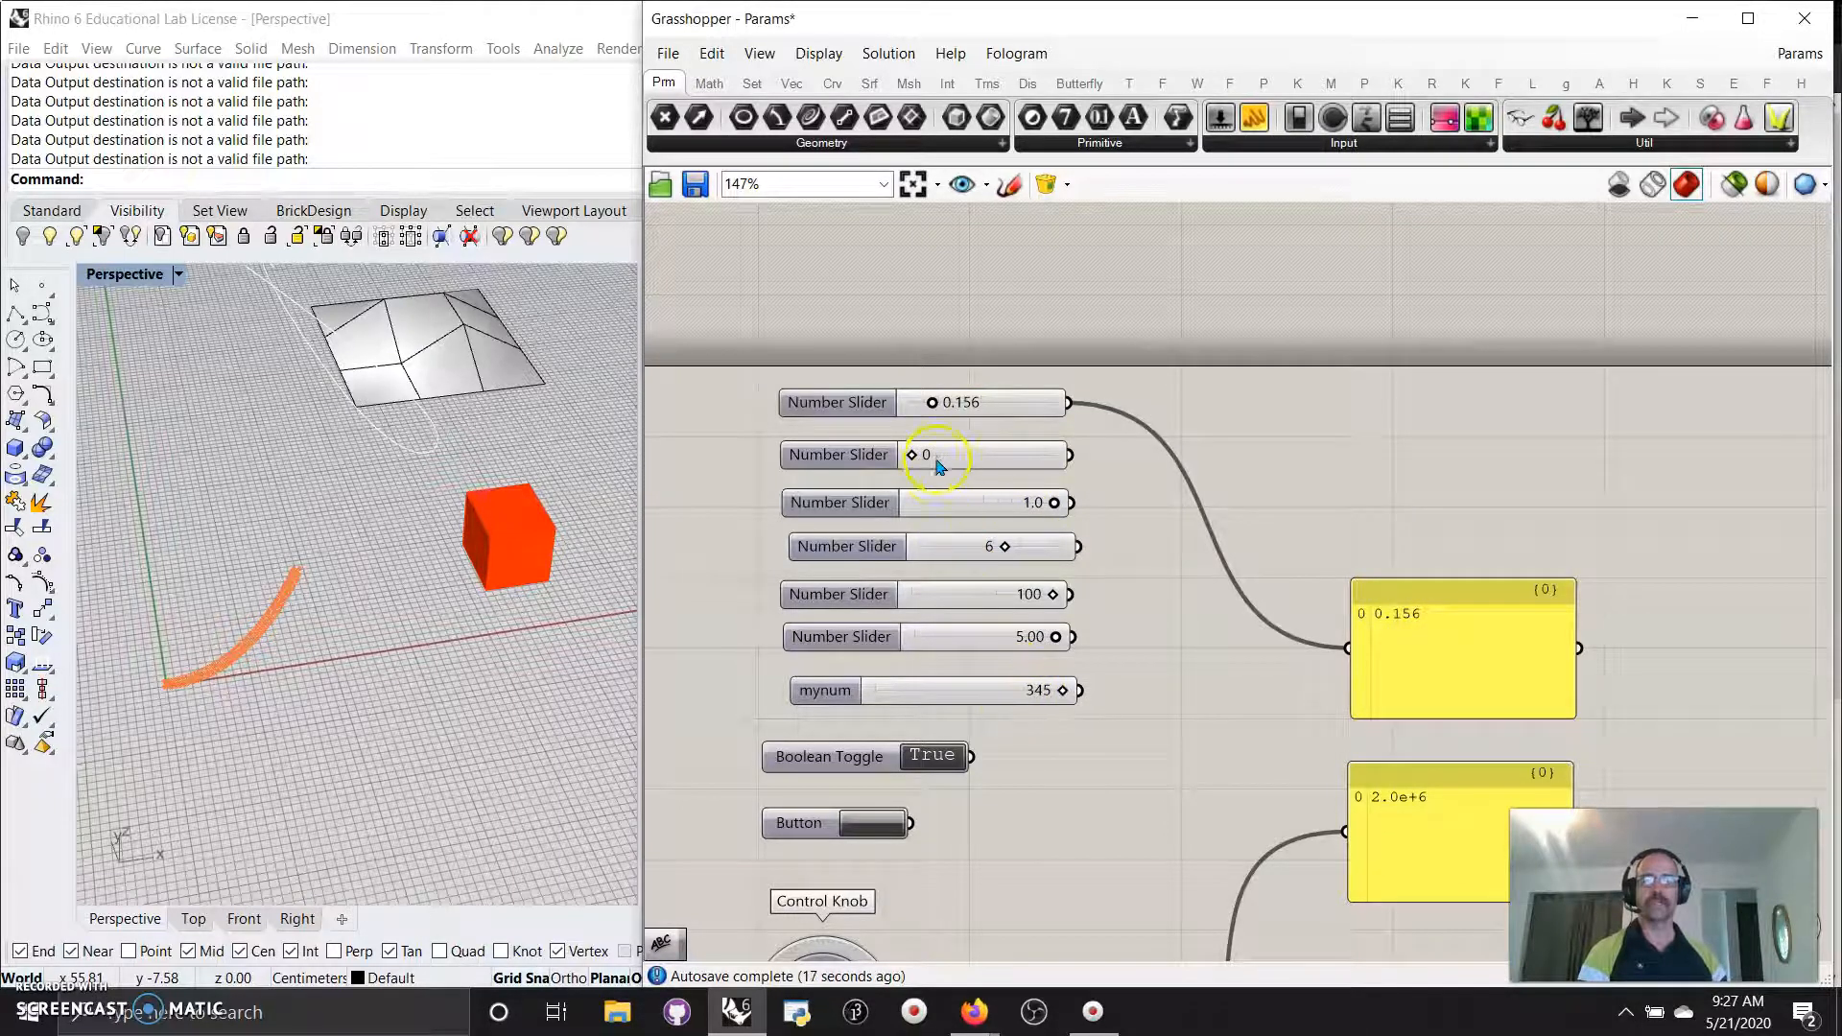
Try the second number slider at its maximum, then return it to 0.
{"action": "double_click", "coordinate": [1290, 462]}
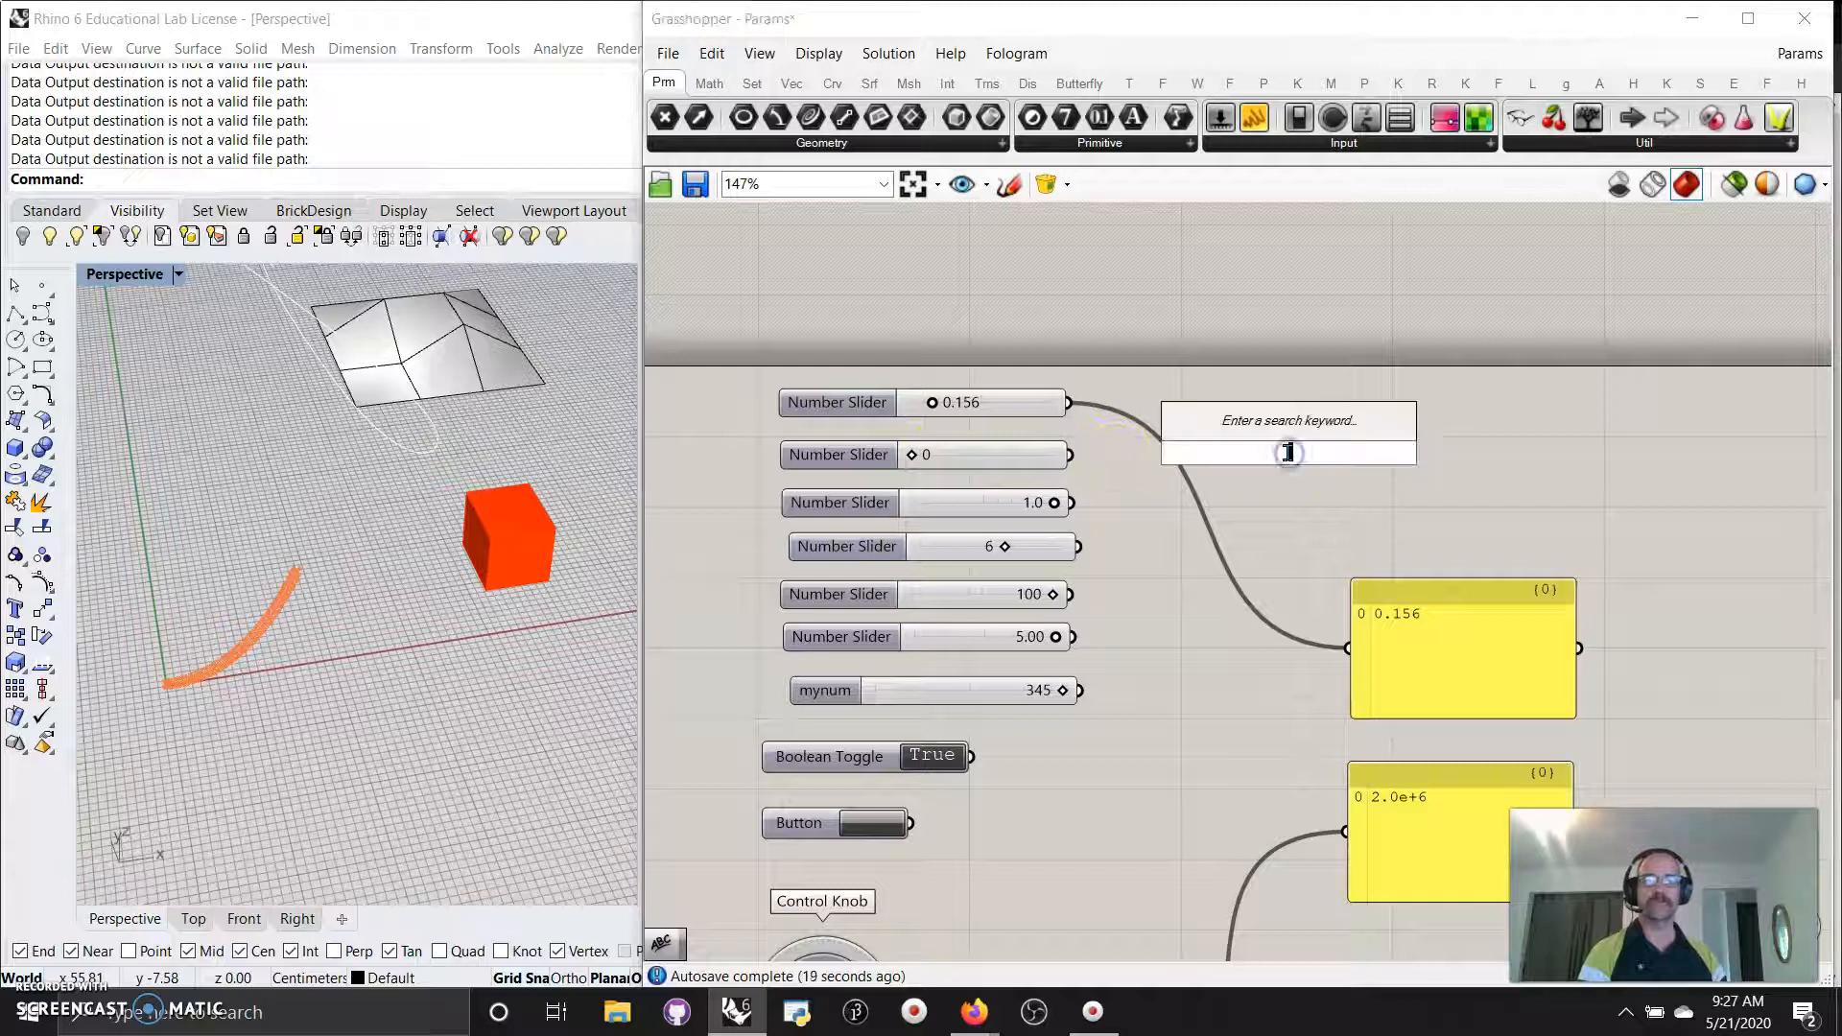
{"action": "type", "text": "1"}
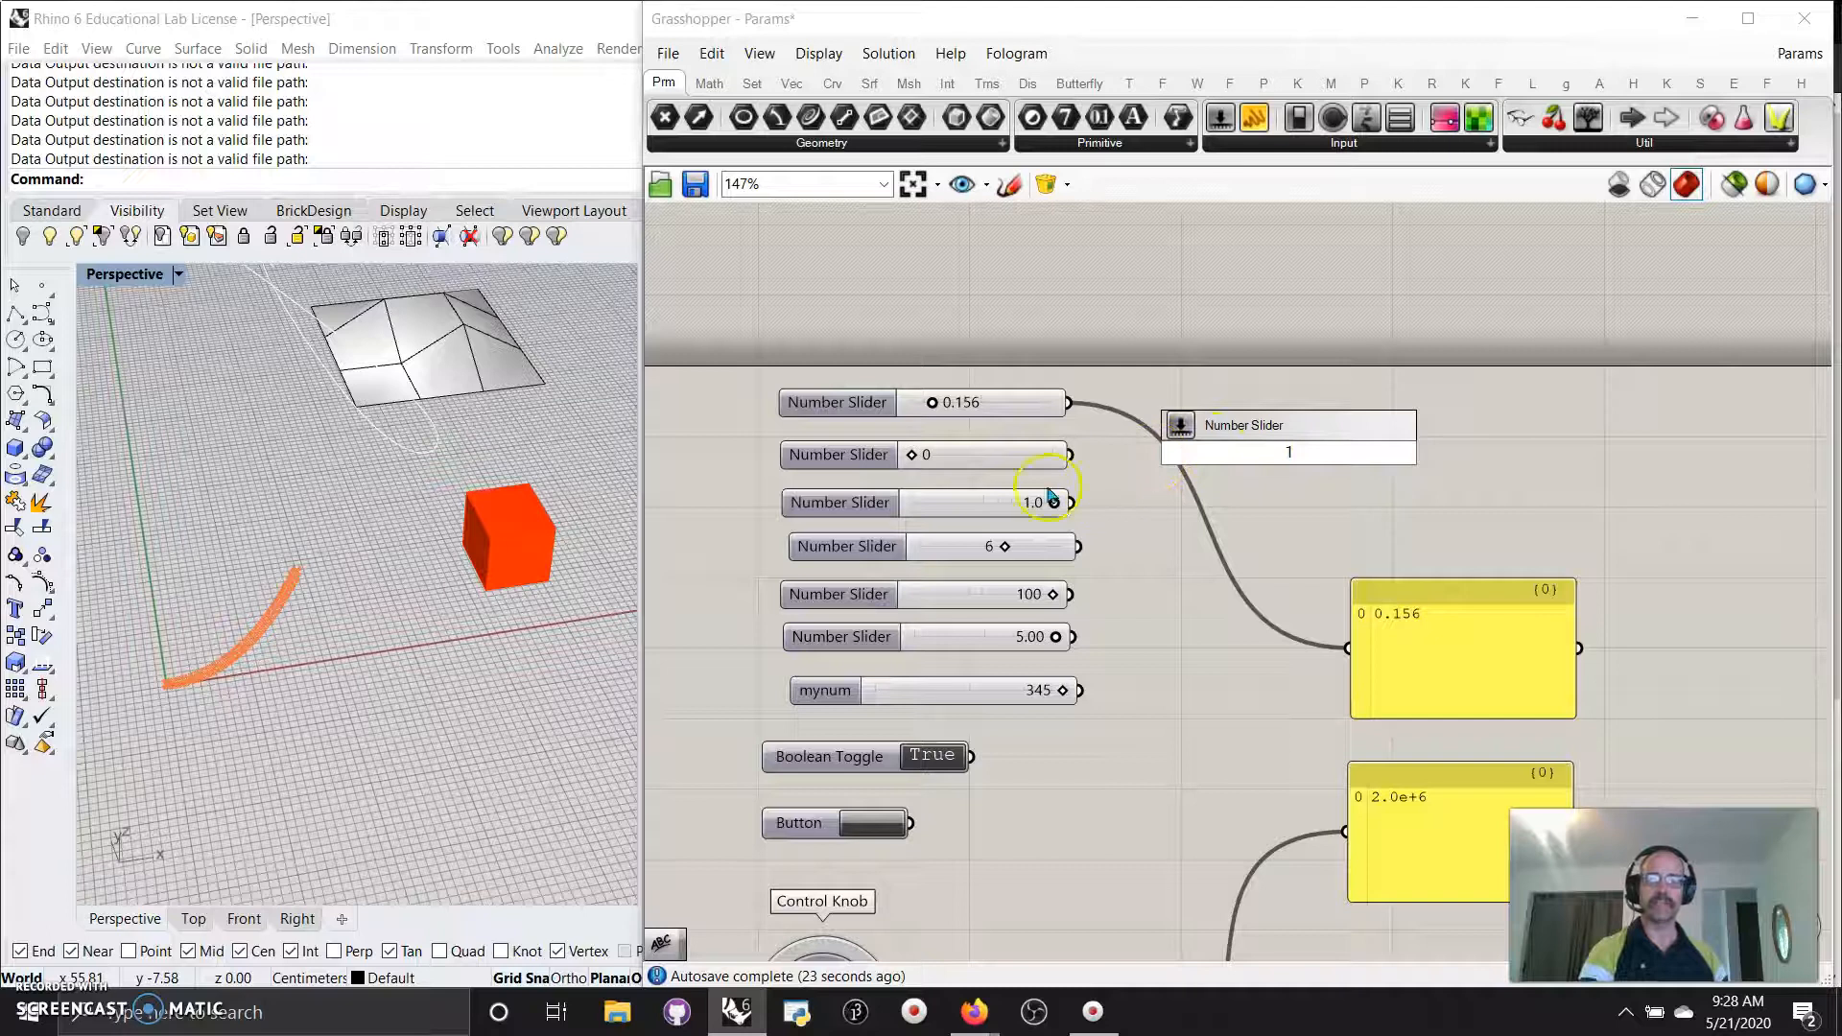
{"action": "left_click", "coordinate": [918, 462]}
{"action": "mouse_move", "coordinate": [912, 463]}
{"action": "left_mouse_down"}
{"action": "mouse_move", "coordinate": [1043, 466]}
{"action": "mouse_move", "coordinate": [913, 465]}
{"action": "left_mouse_up"}
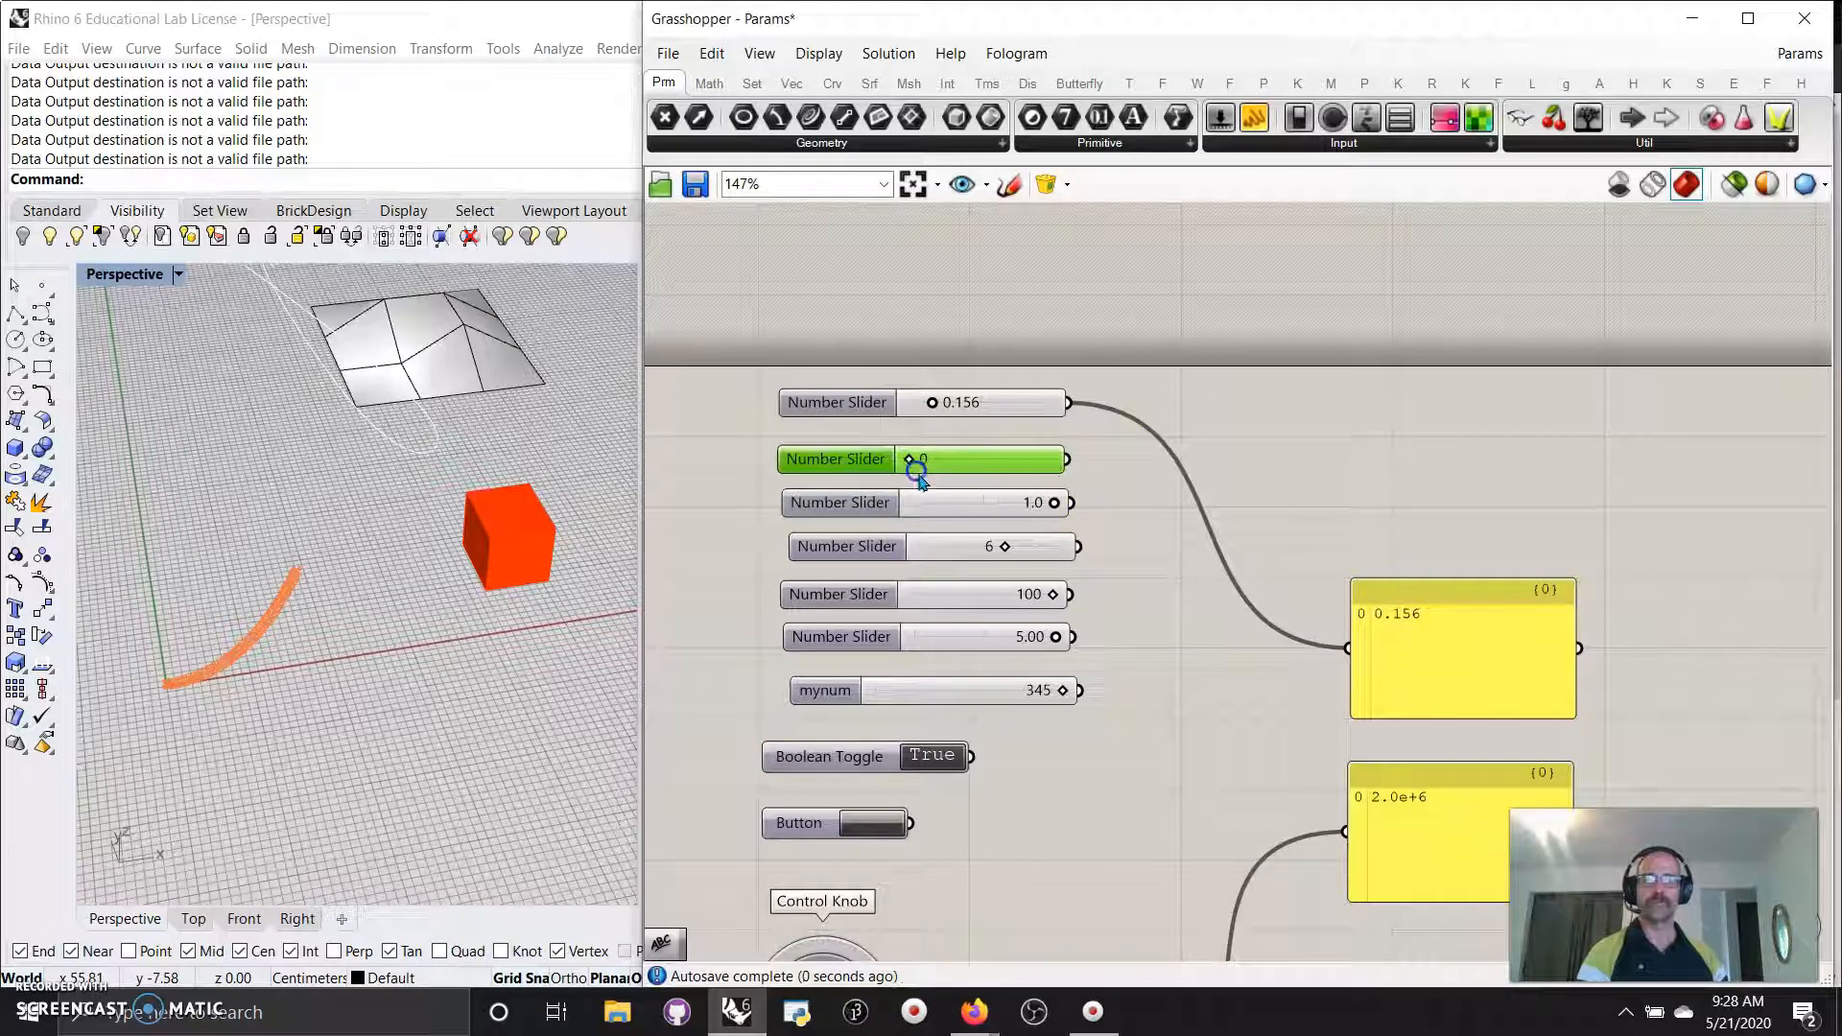
{"action": "left_click", "coordinate": [986, 503]}
{"action": "left_click", "coordinate": [1262, 485]}
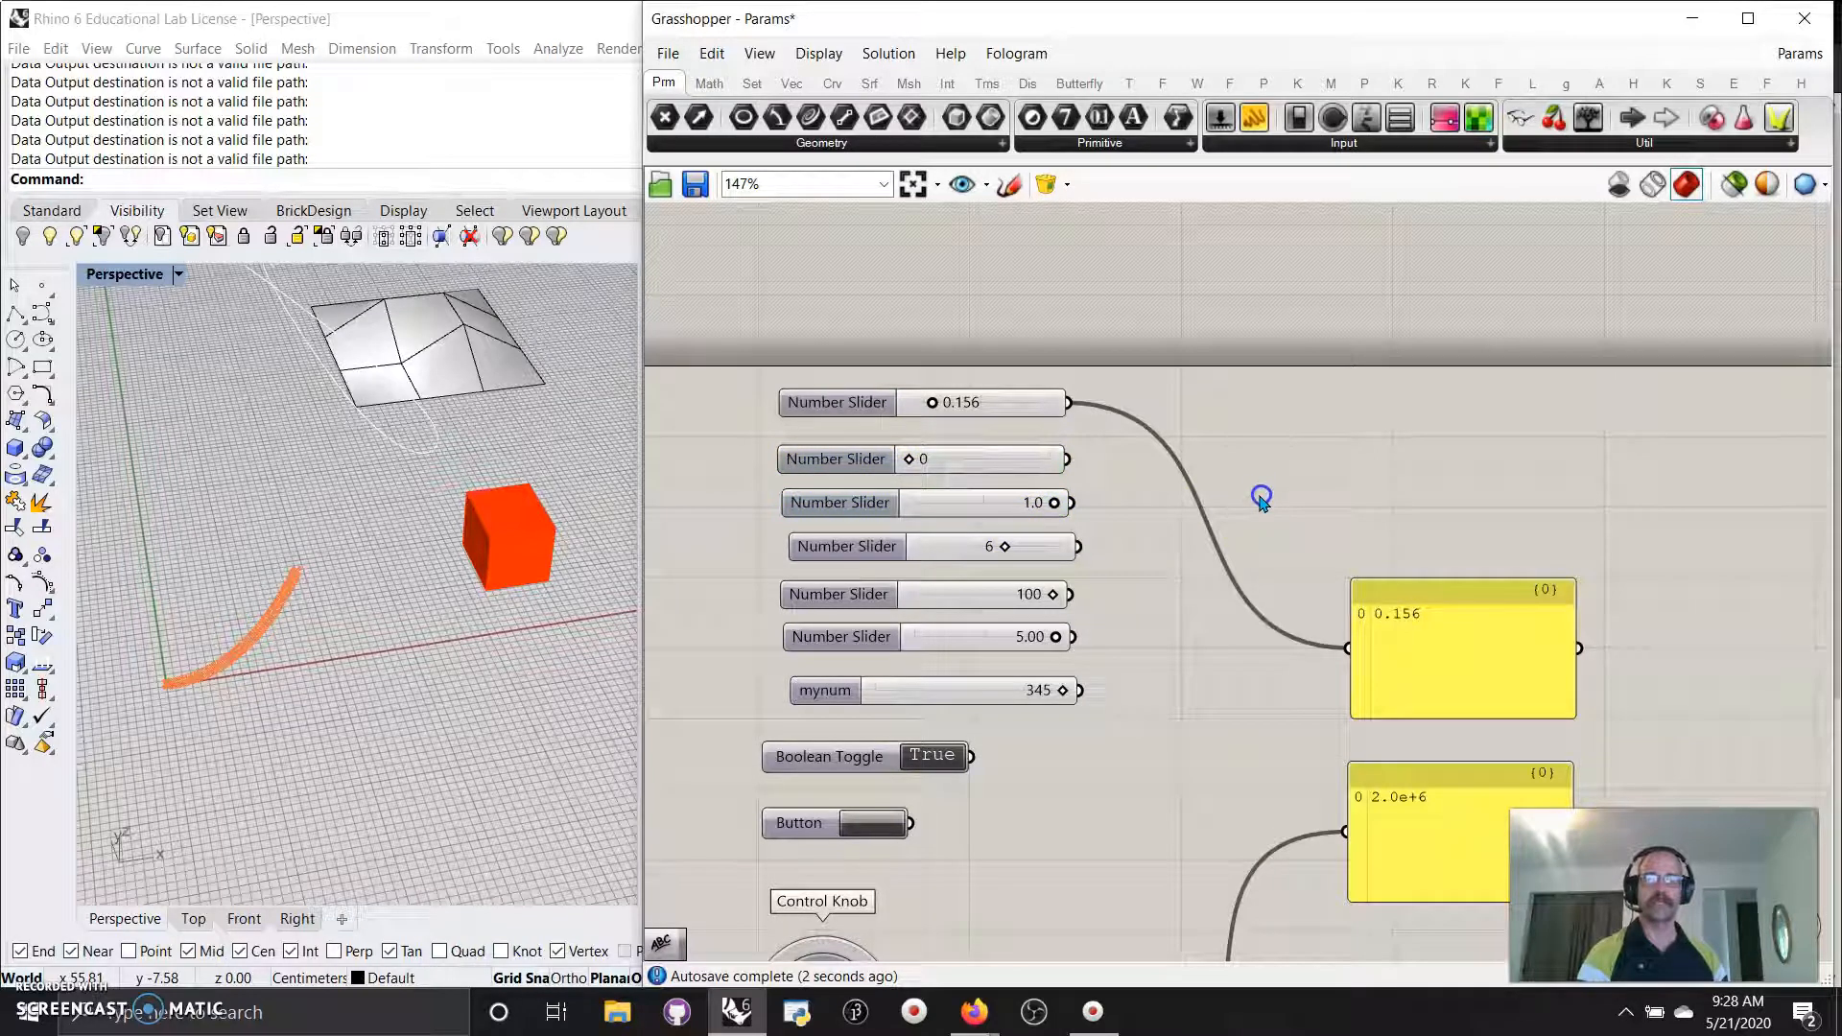
{"action": "double_click", "coordinate": [1260, 499]}
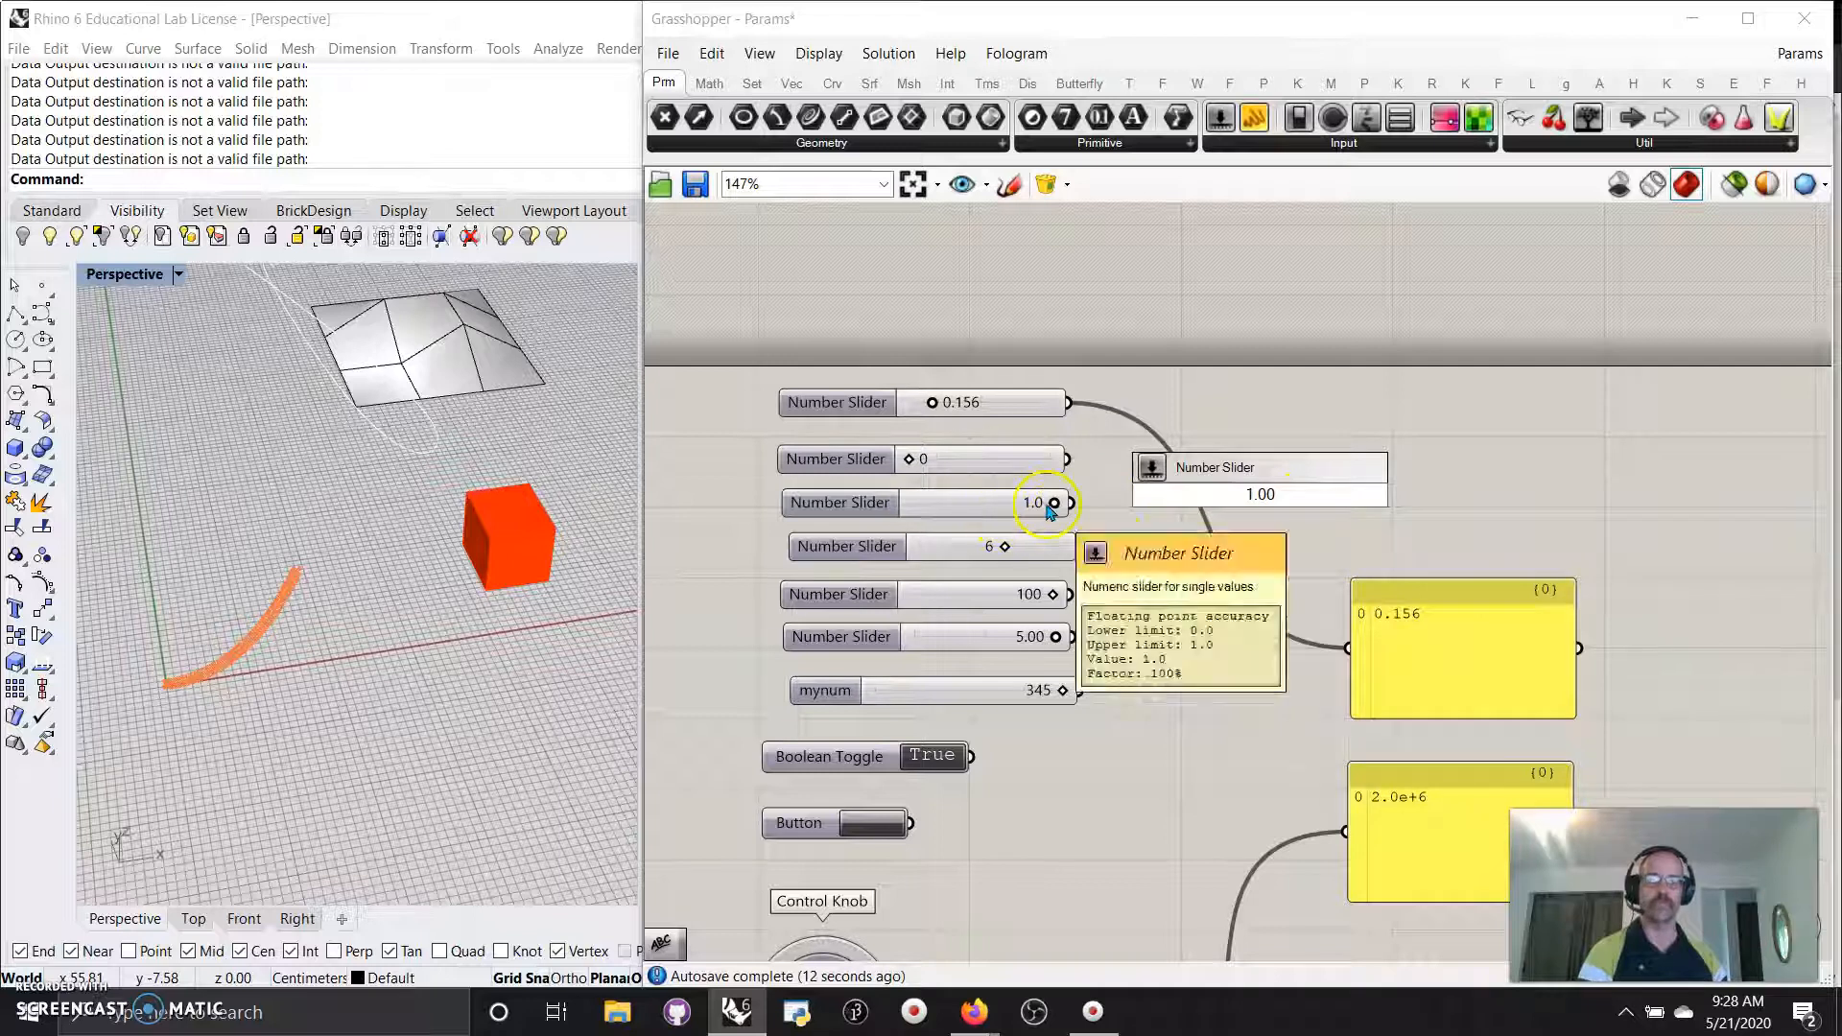
{"action": "left_click", "coordinate": [965, 547]}
Set the fourth slider to 5, the fifth to 65 and the sixth to 2.59.
{"action": "double_click", "coordinate": [1272, 514]}
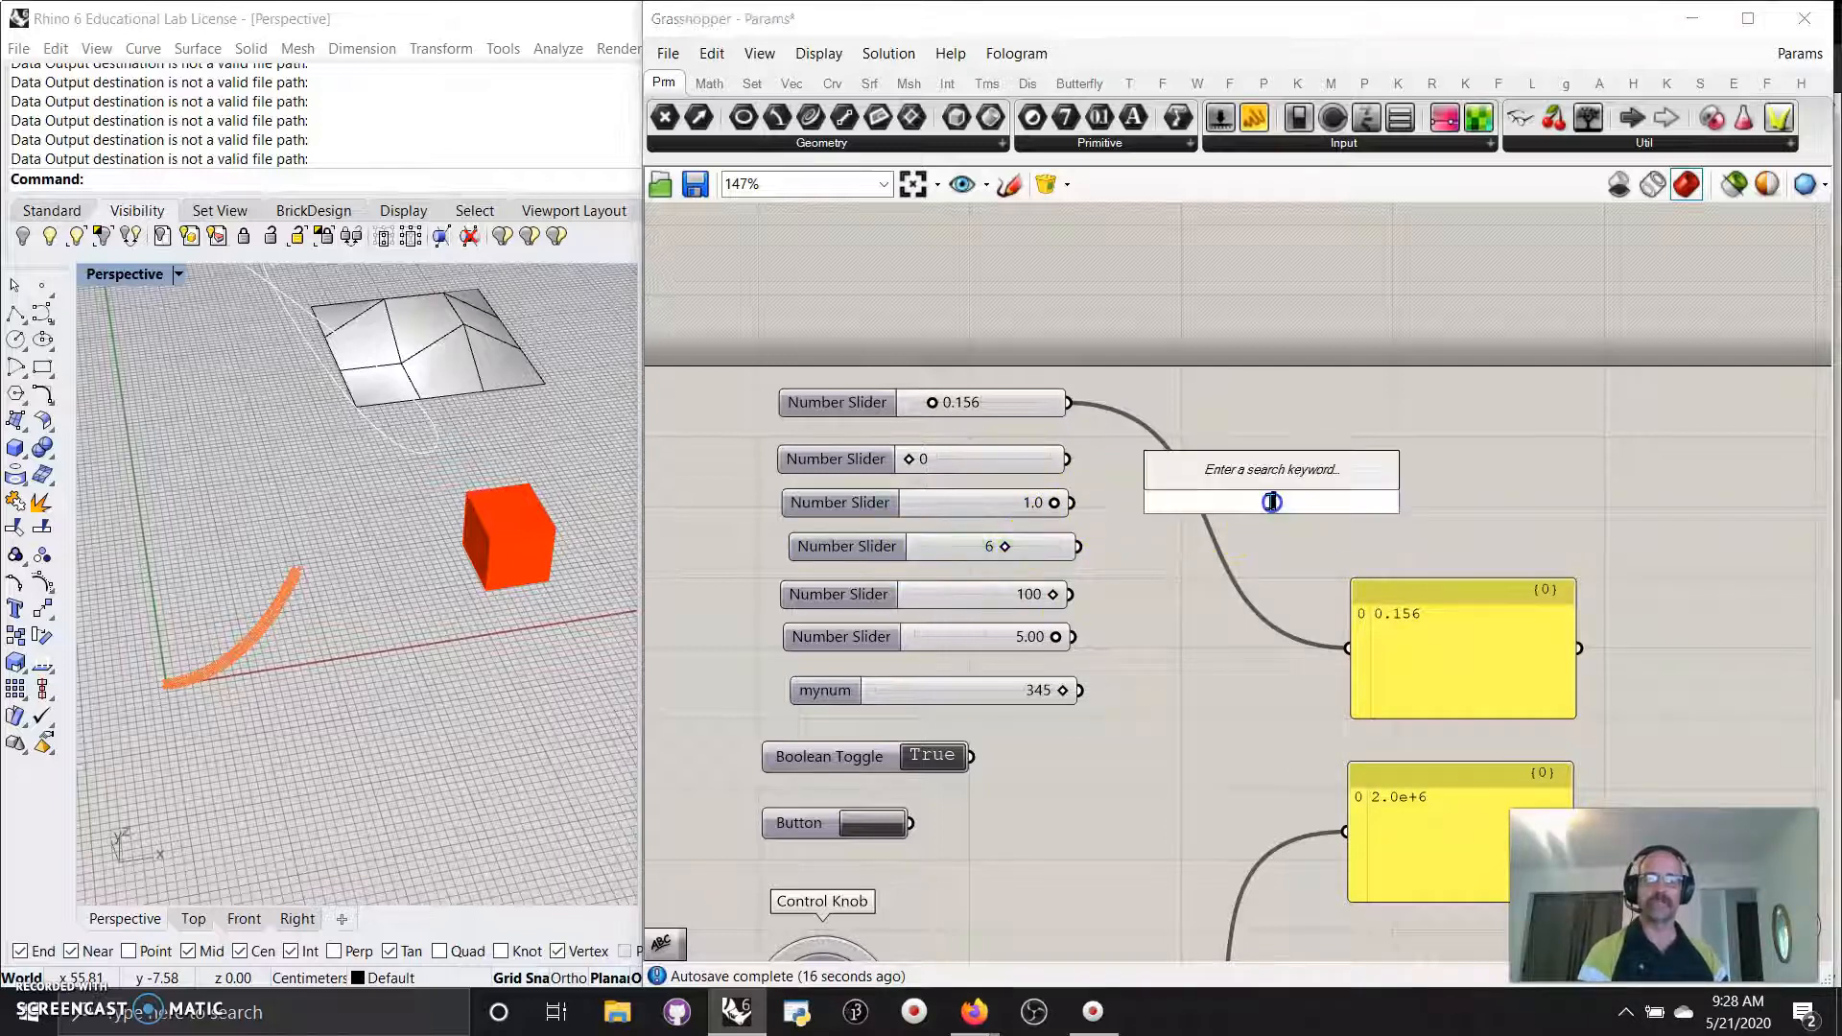
{"action": "type", "text": "2"}
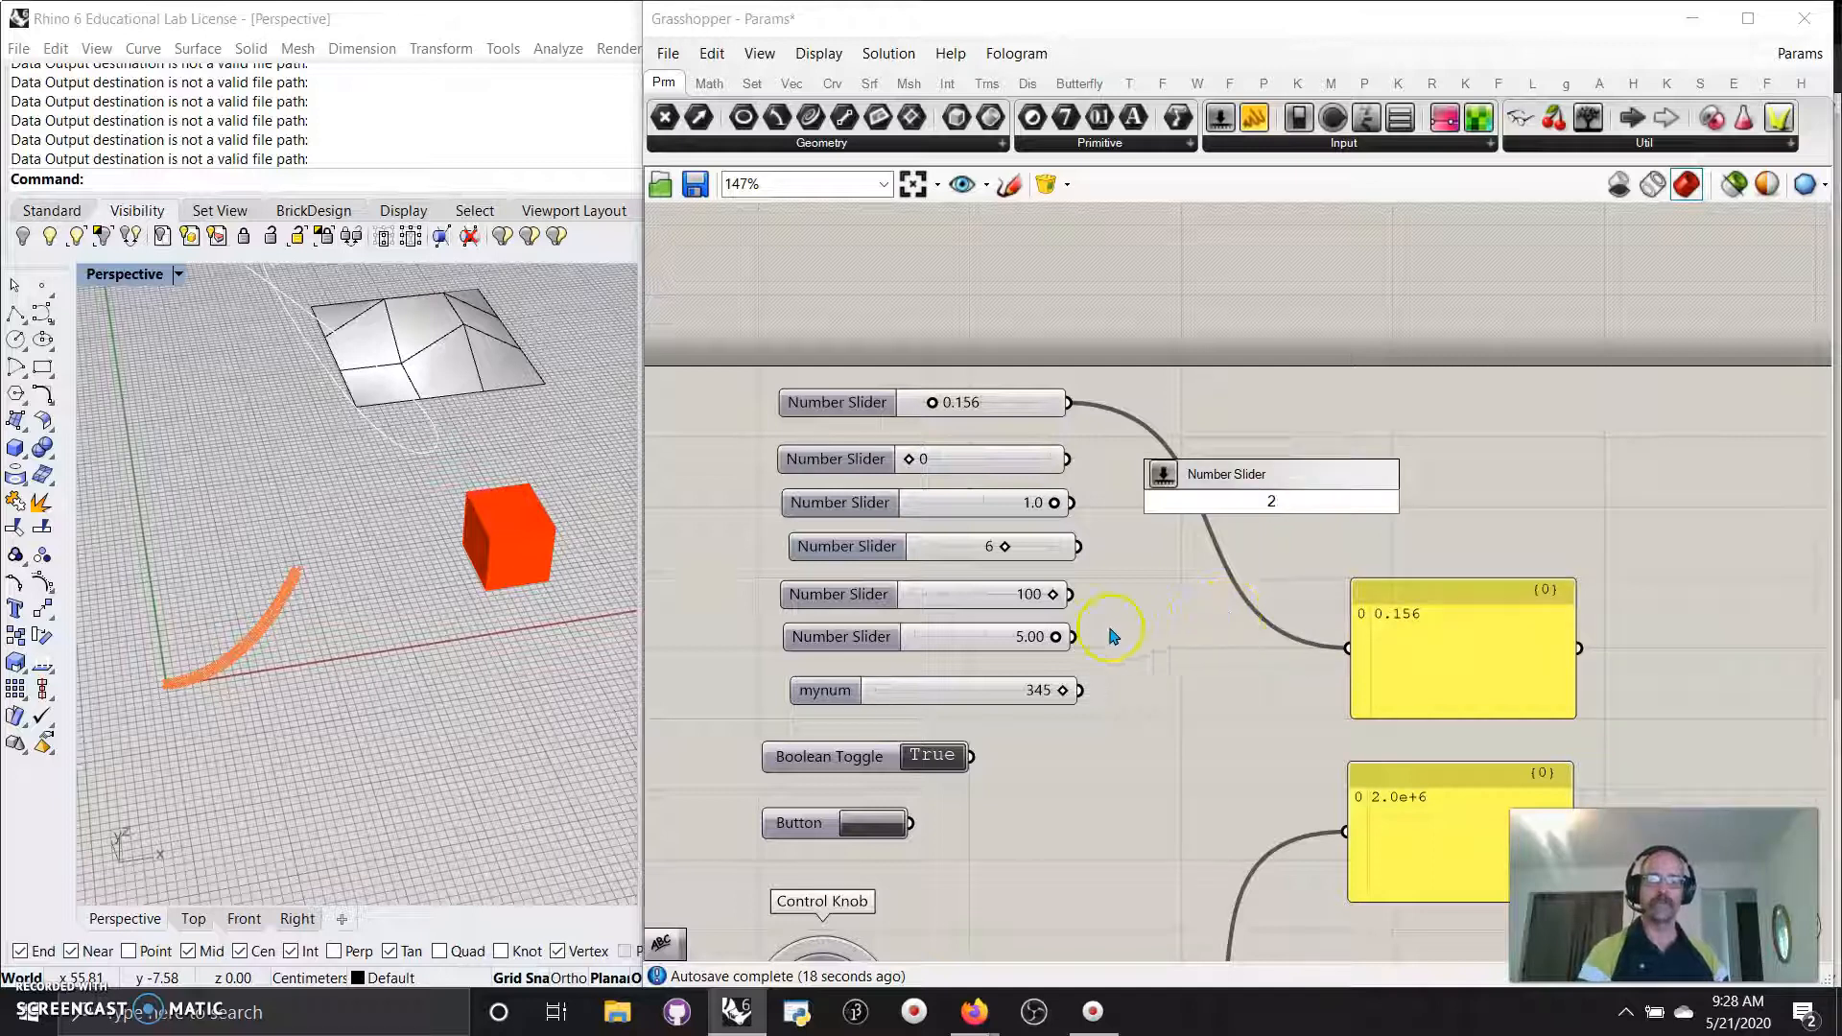
{"action": "left_click", "coordinate": [1004, 551]}
{"action": "mouse_move", "coordinate": [1004, 549]}
{"action": "left_mouse_down"}
{"action": "mouse_move", "coordinate": [1063, 549]}
{"action": "mouse_move", "coordinate": [990, 547]}
{"action": "left_mouse_up"}
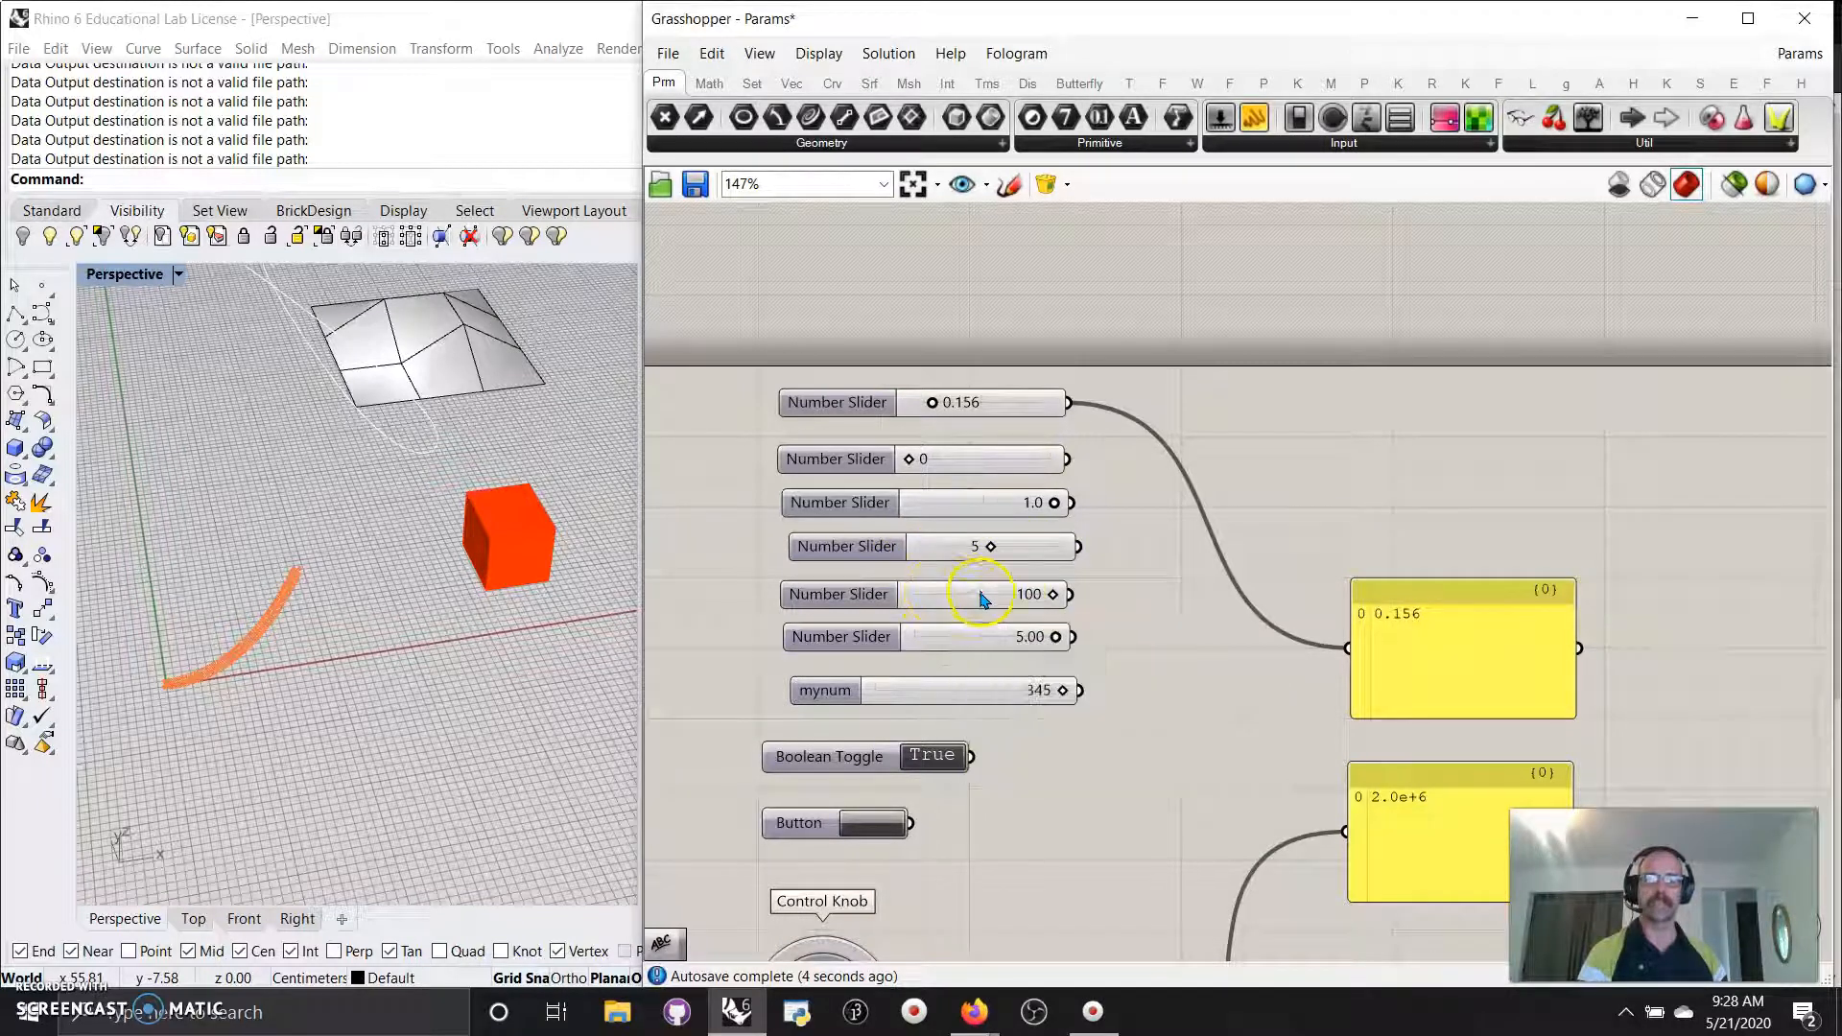
{"action": "left_click_drag", "start_coordinate": [1059, 594], "coordinate": [1007, 607]}
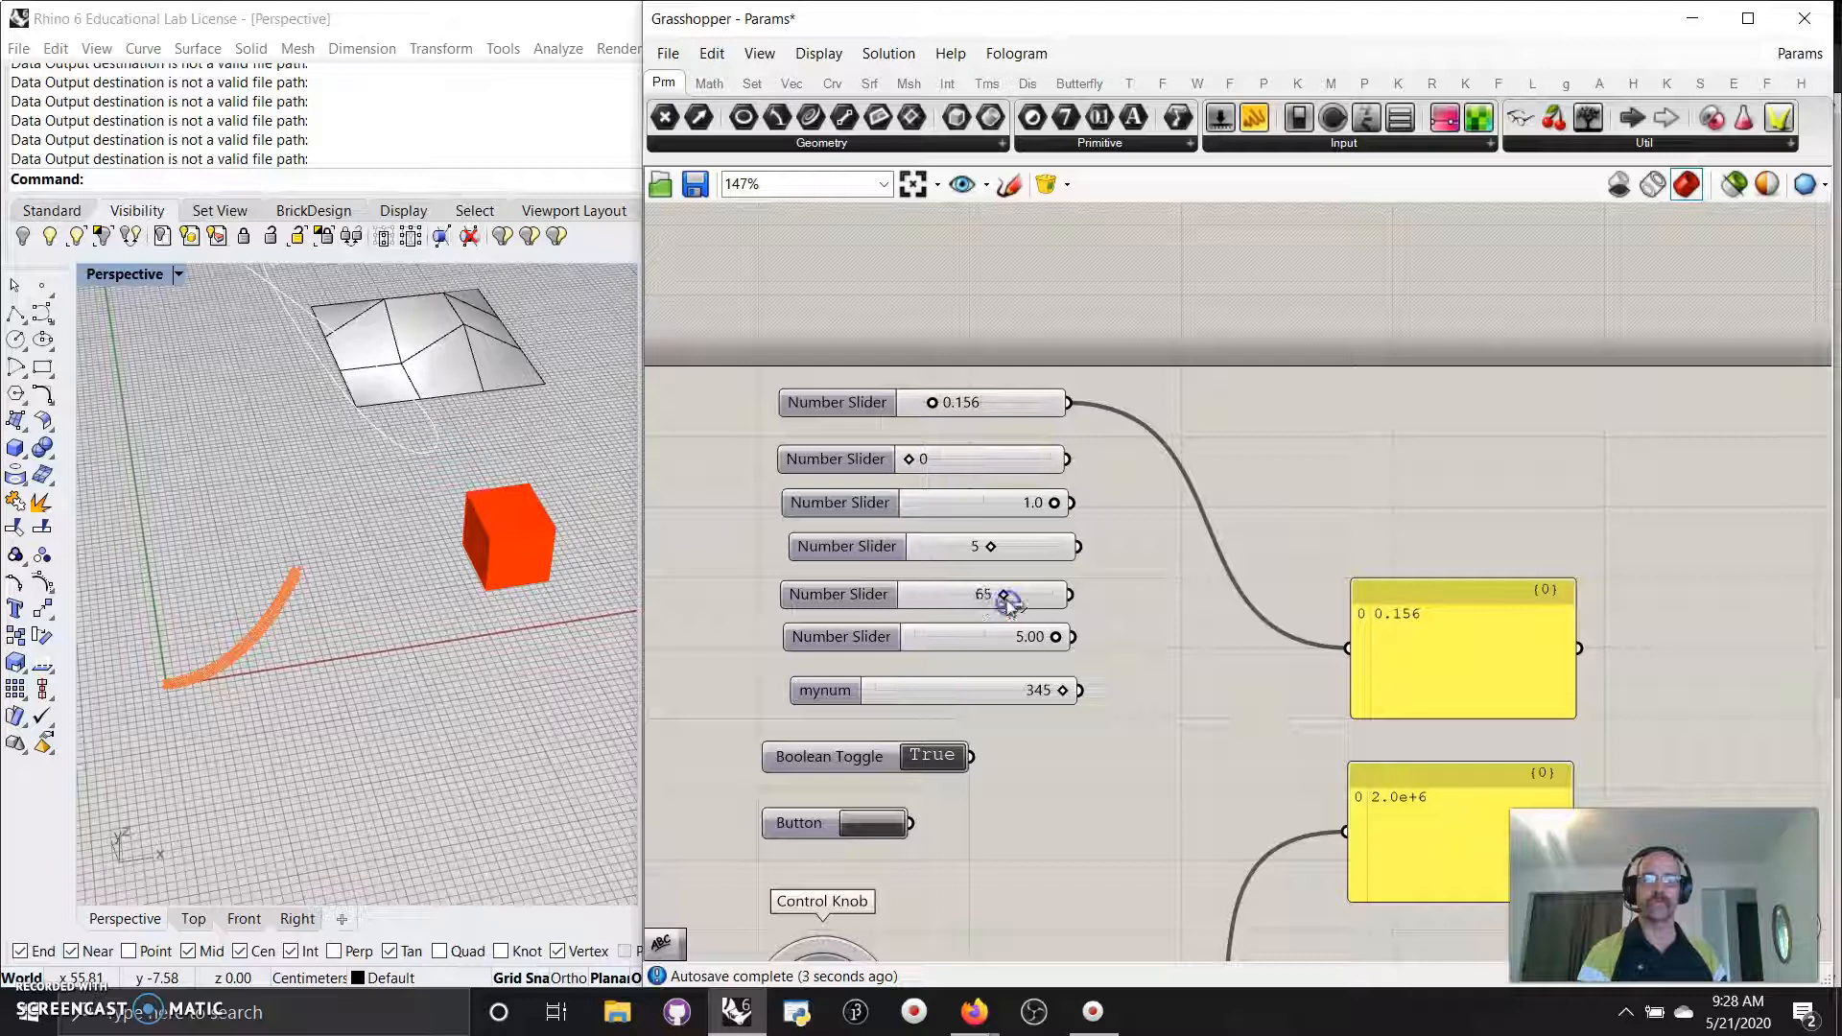
{"action": "left_click", "coordinate": [983, 643]}
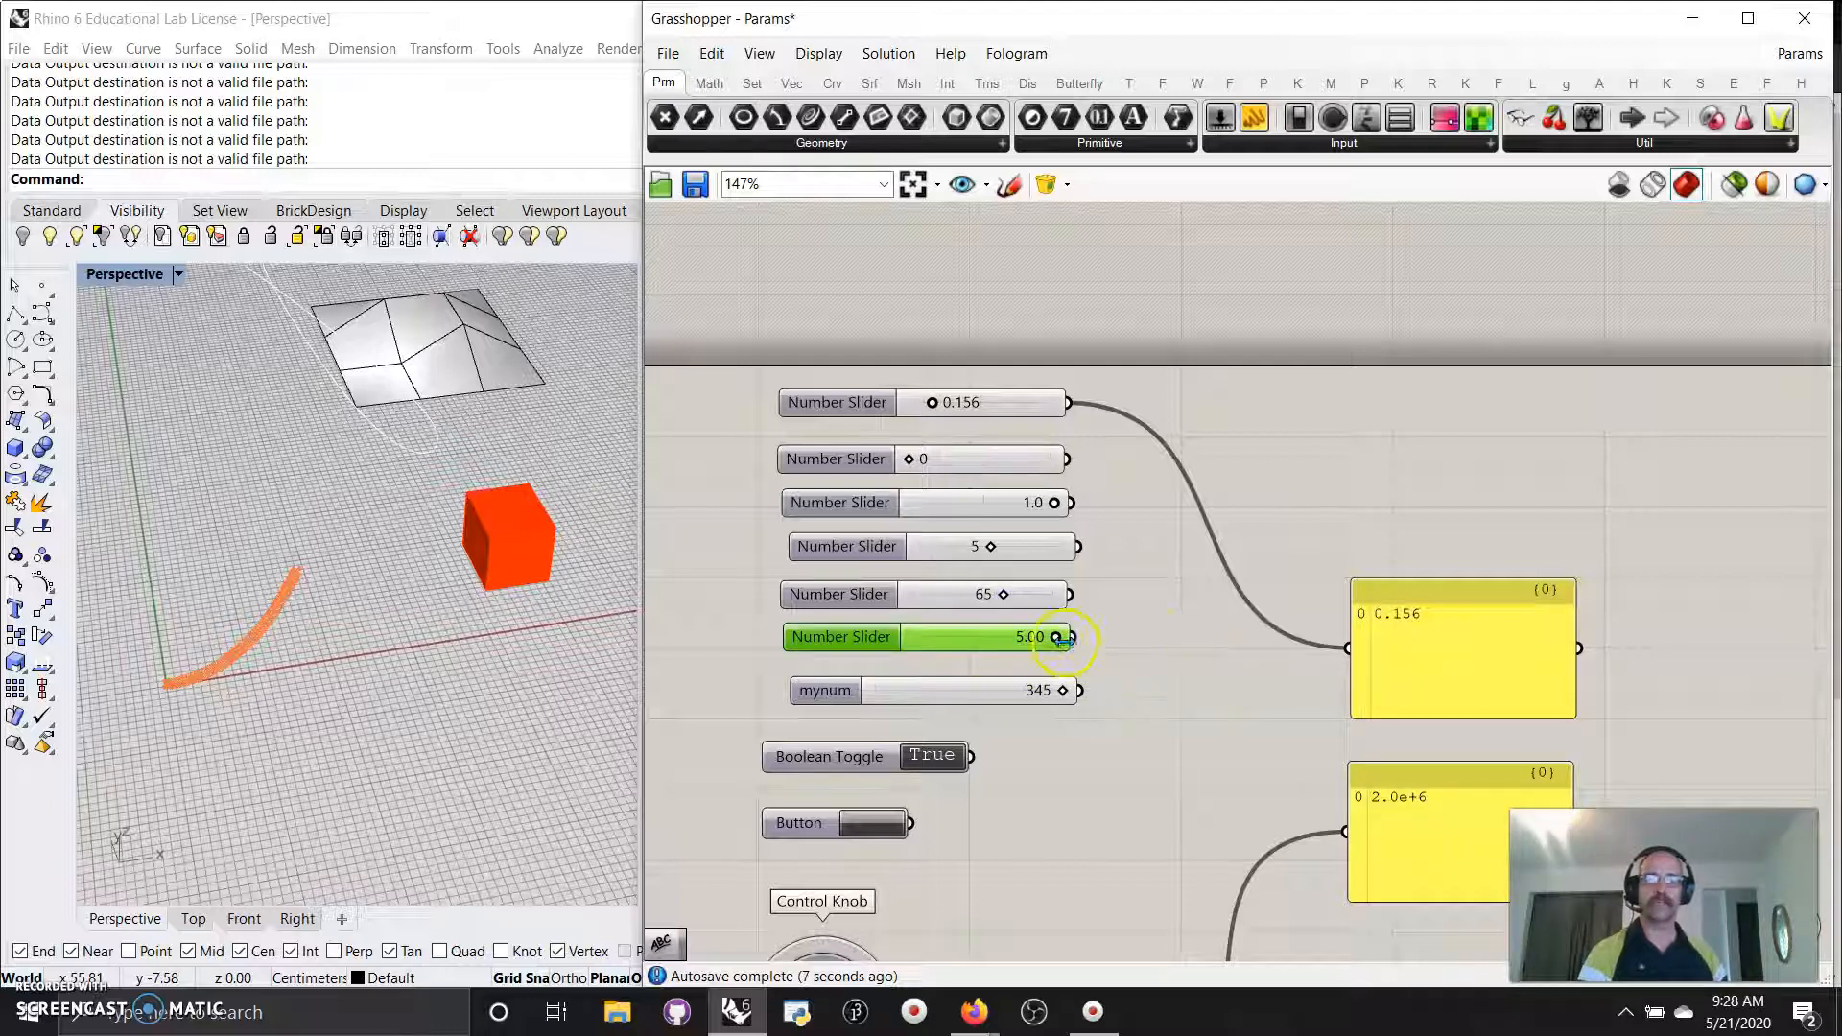
{"action": "left_click_drag", "start_coordinate": [916, 648], "coordinate": [987, 646]}
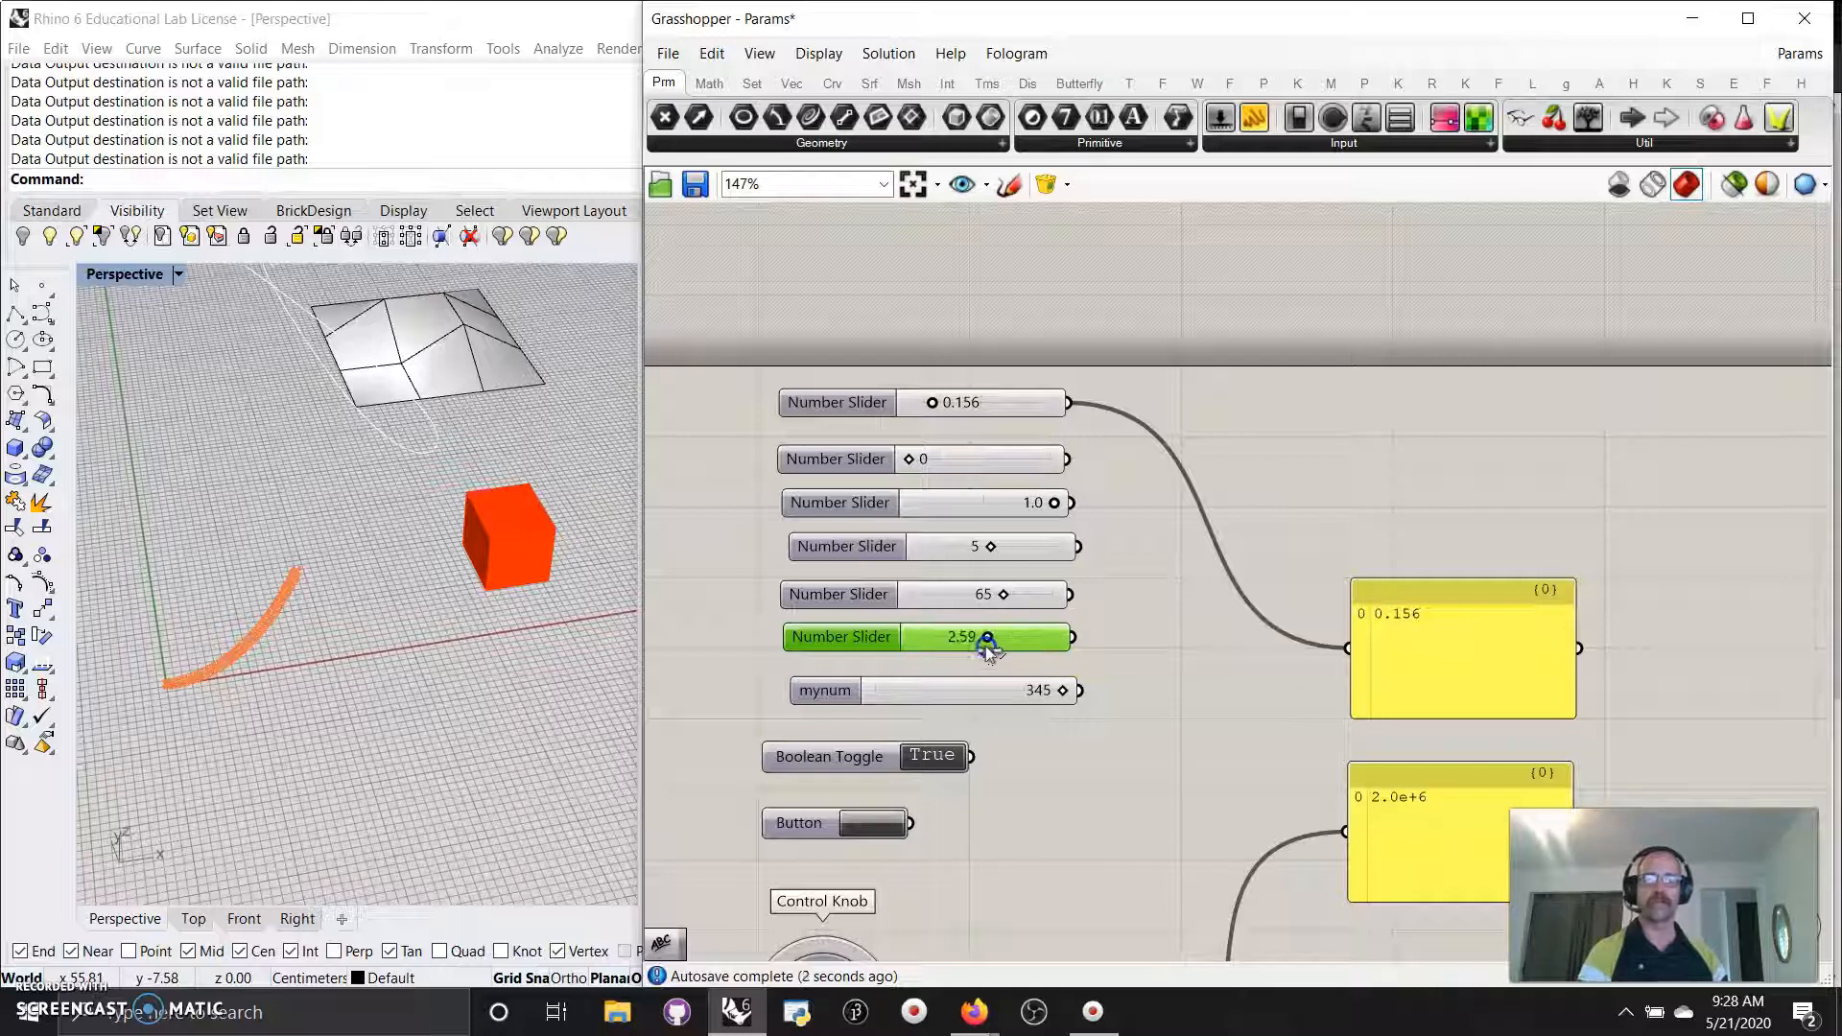
Drag mynum down to 55 and wire its output into the top panel in place of 0.156.
{"action": "double_click", "coordinate": [1176, 634]}
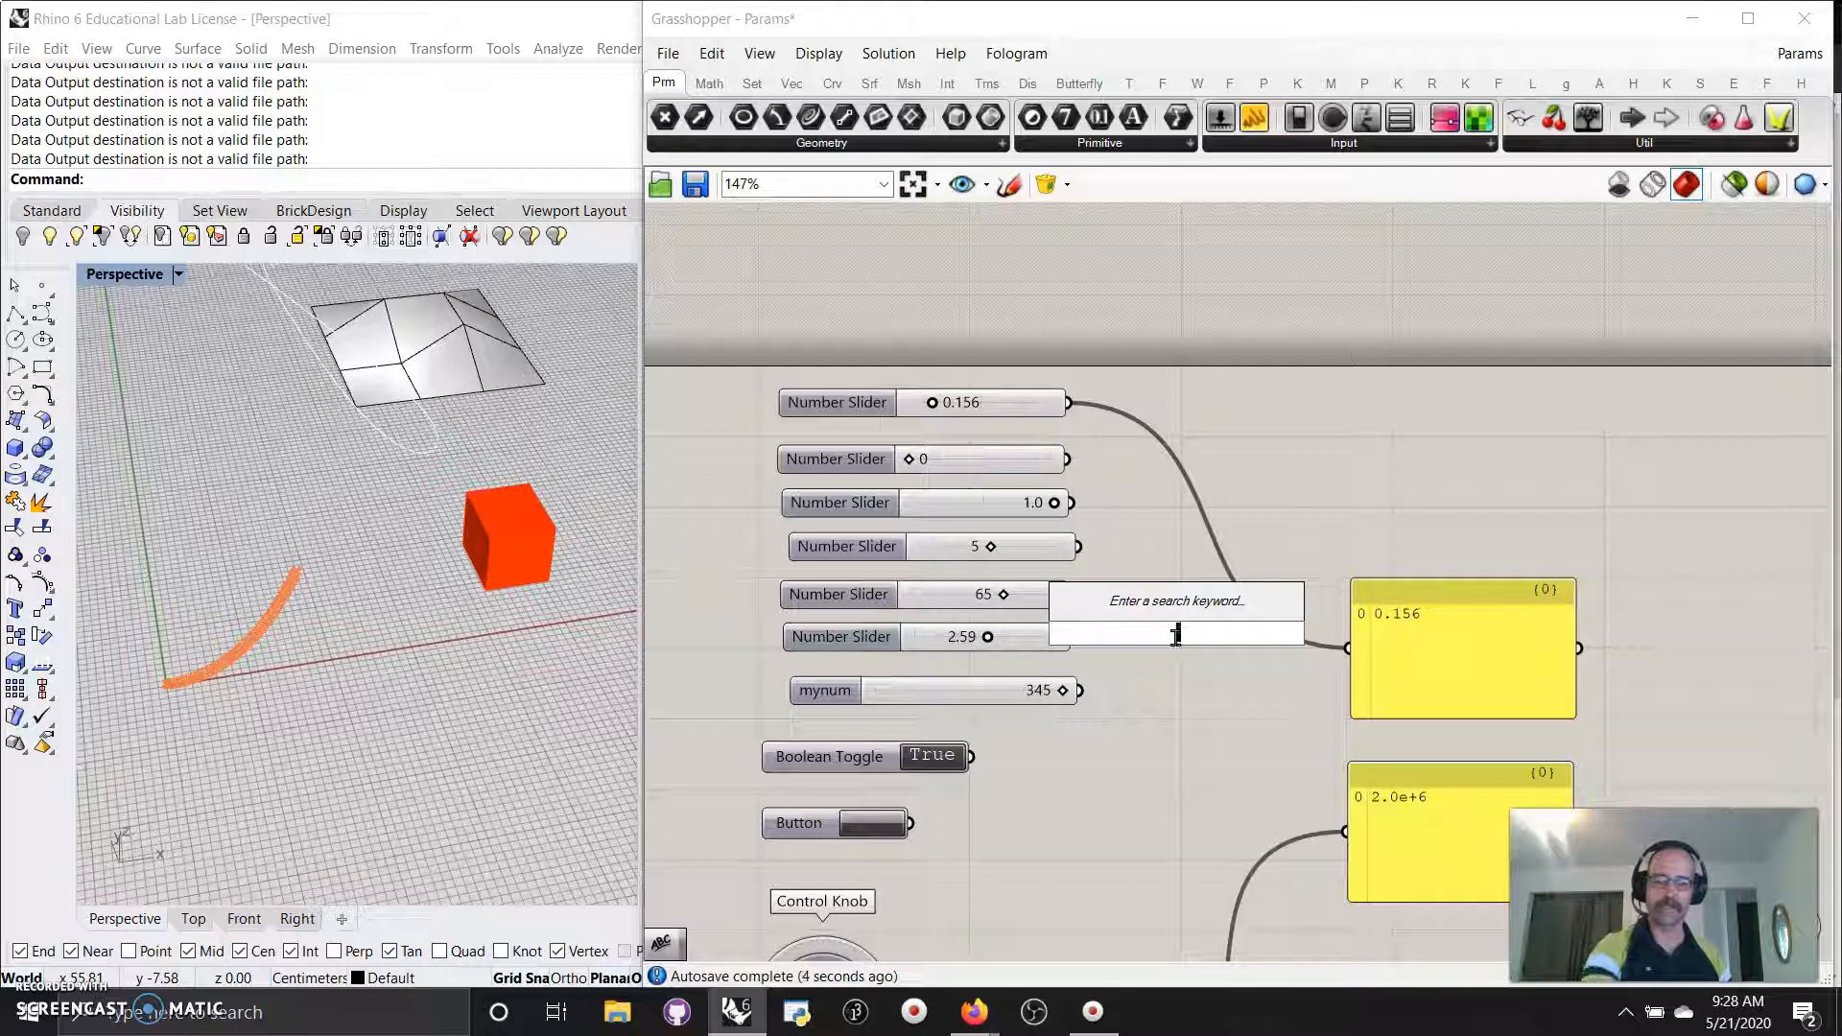
{"action": "type", "text": "n"}
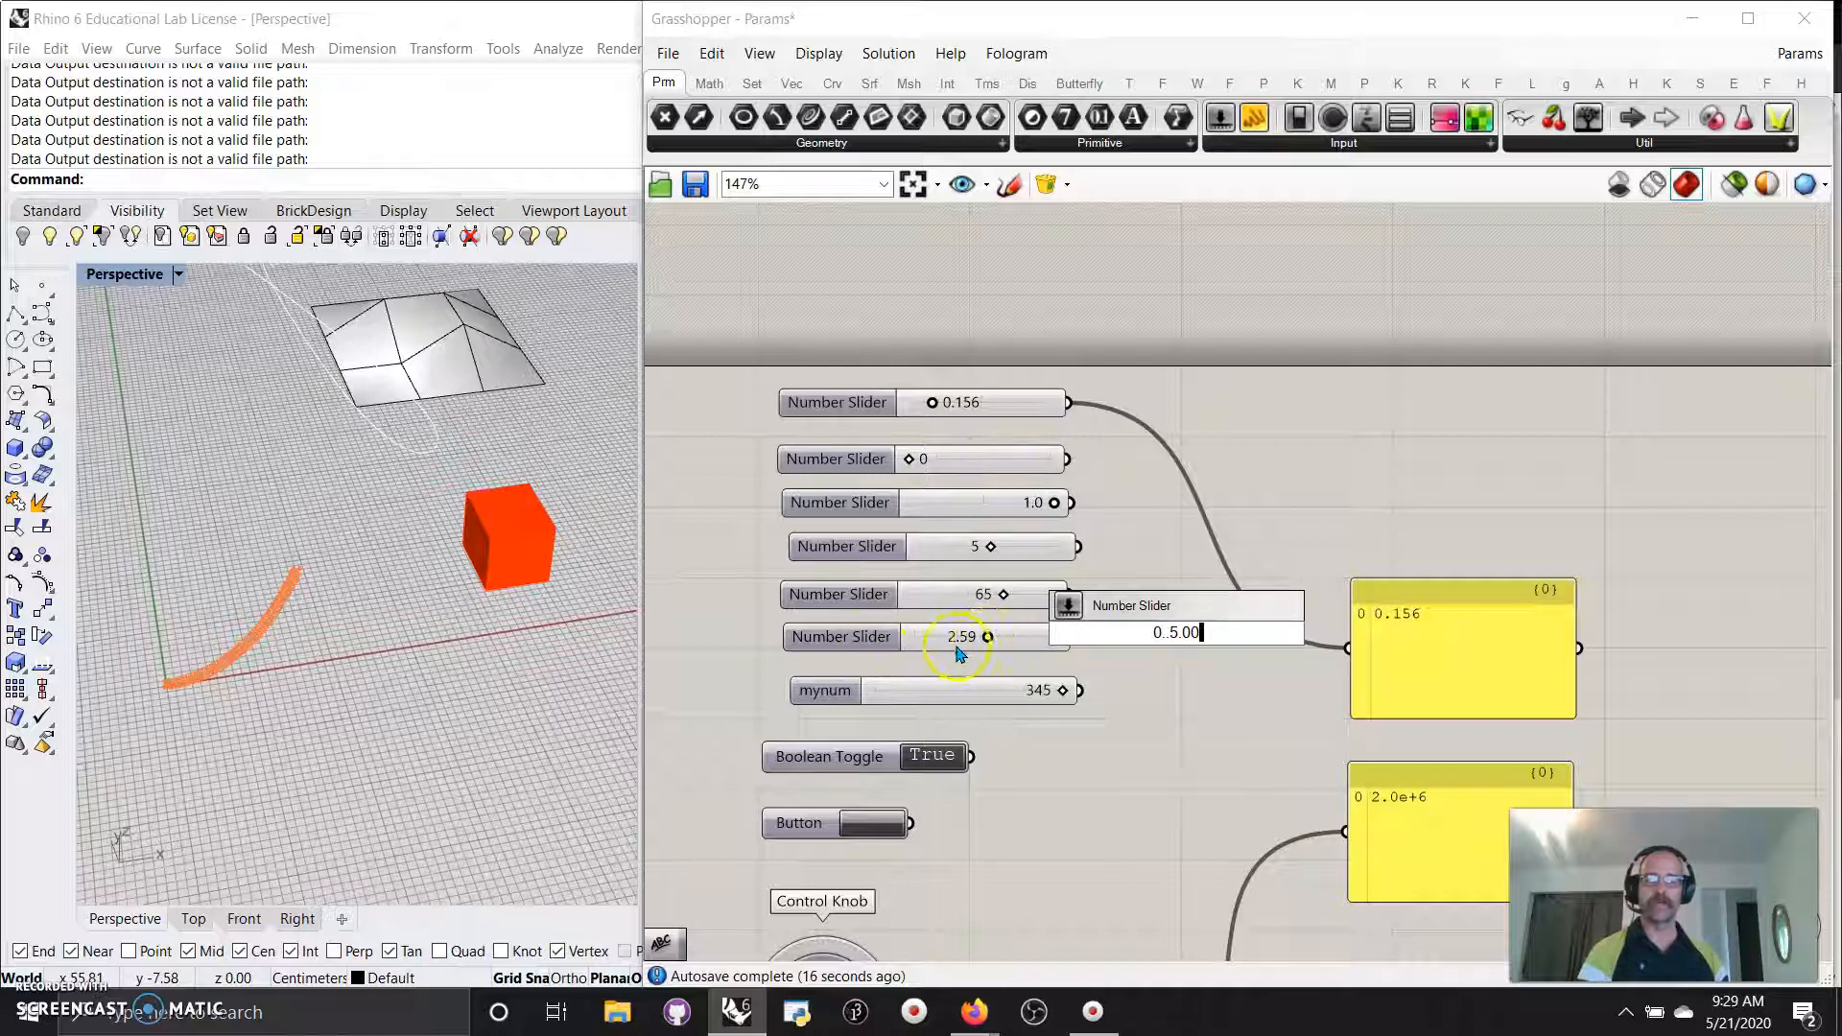
{"action": "left_click", "coordinate": [1197, 687]}
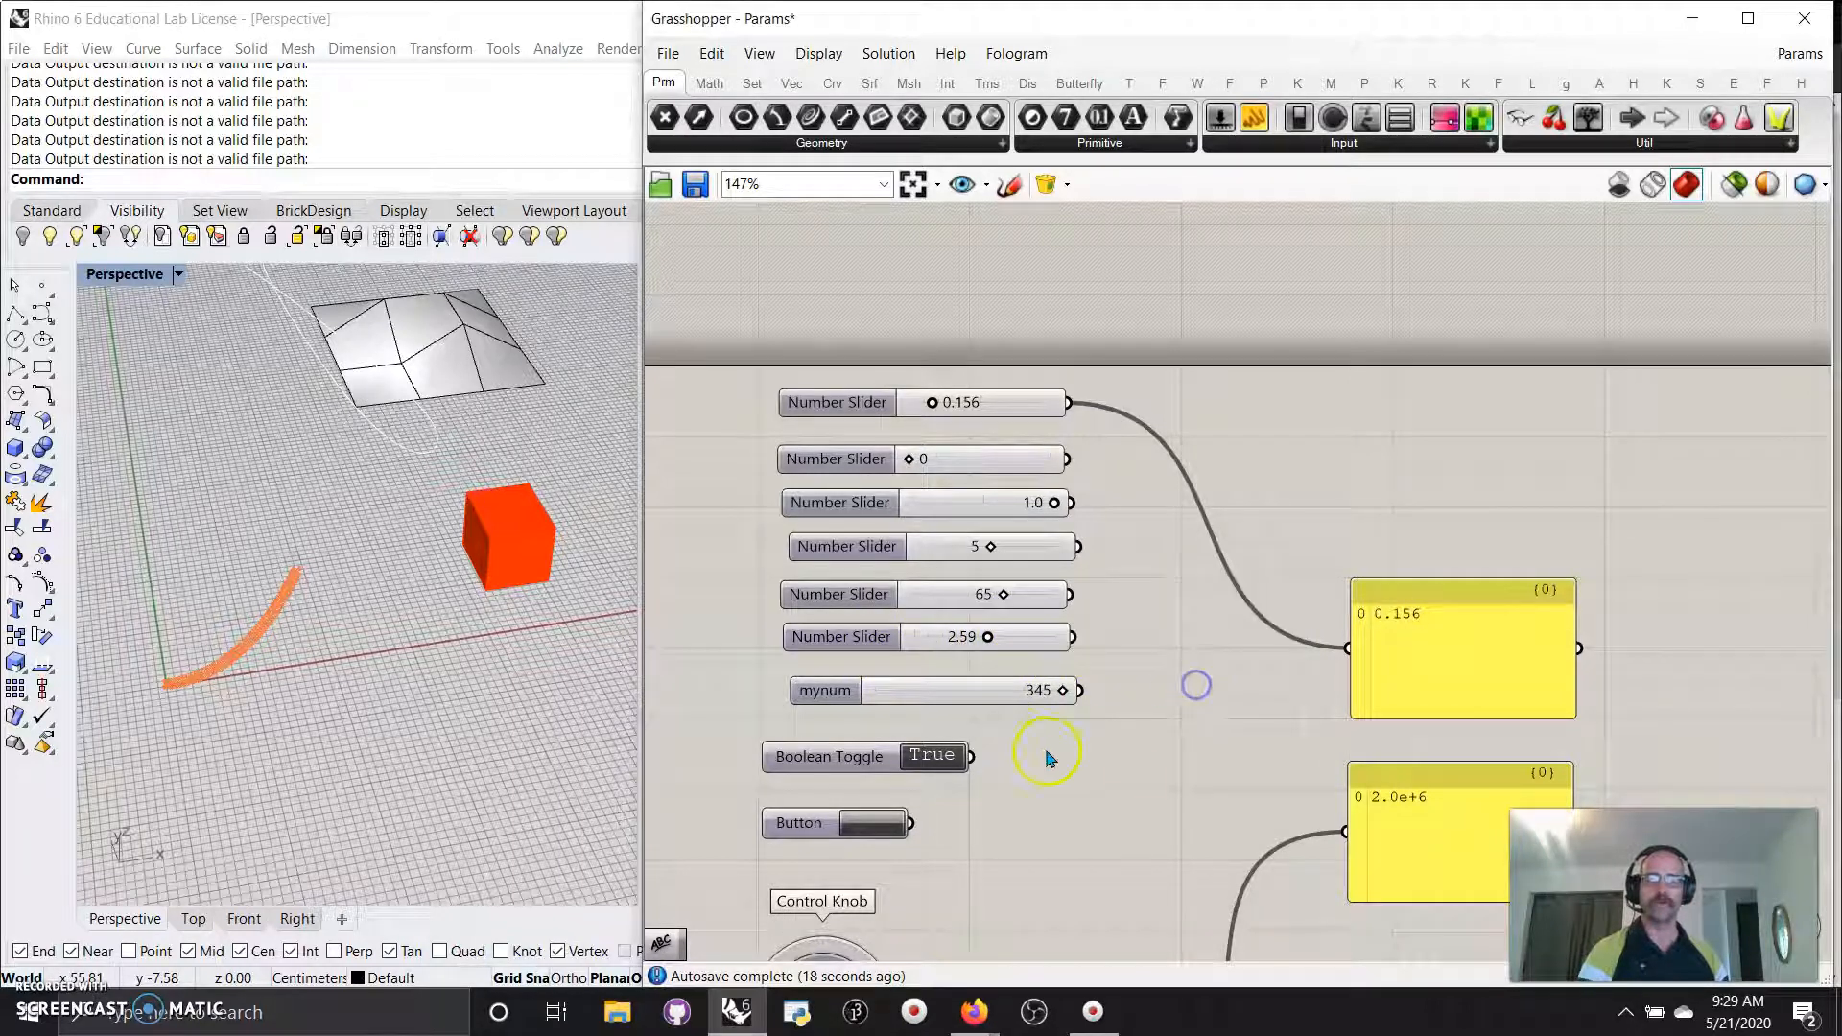
{"action": "double_click", "coordinate": [1299, 471]}
{"action": "type", "text": "0"}
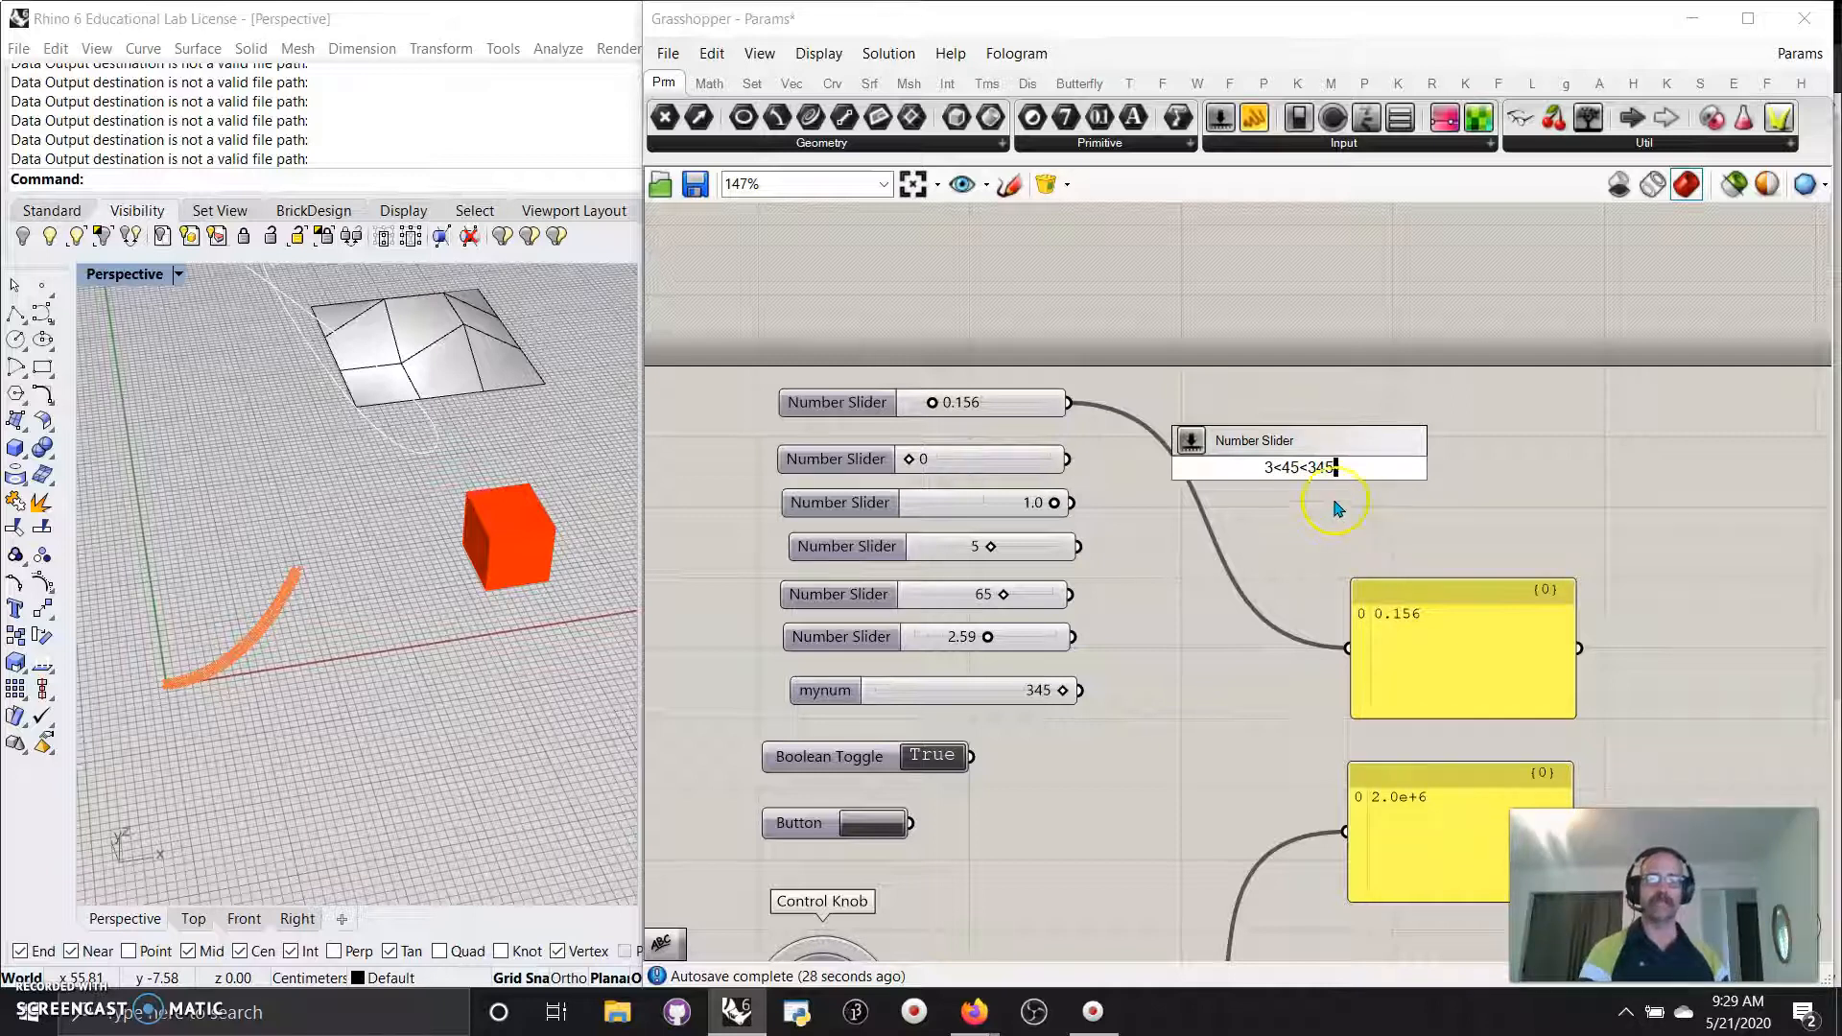
{"action": "left_click_drag", "start_coordinate": [1057, 691], "coordinate": [926, 699]}
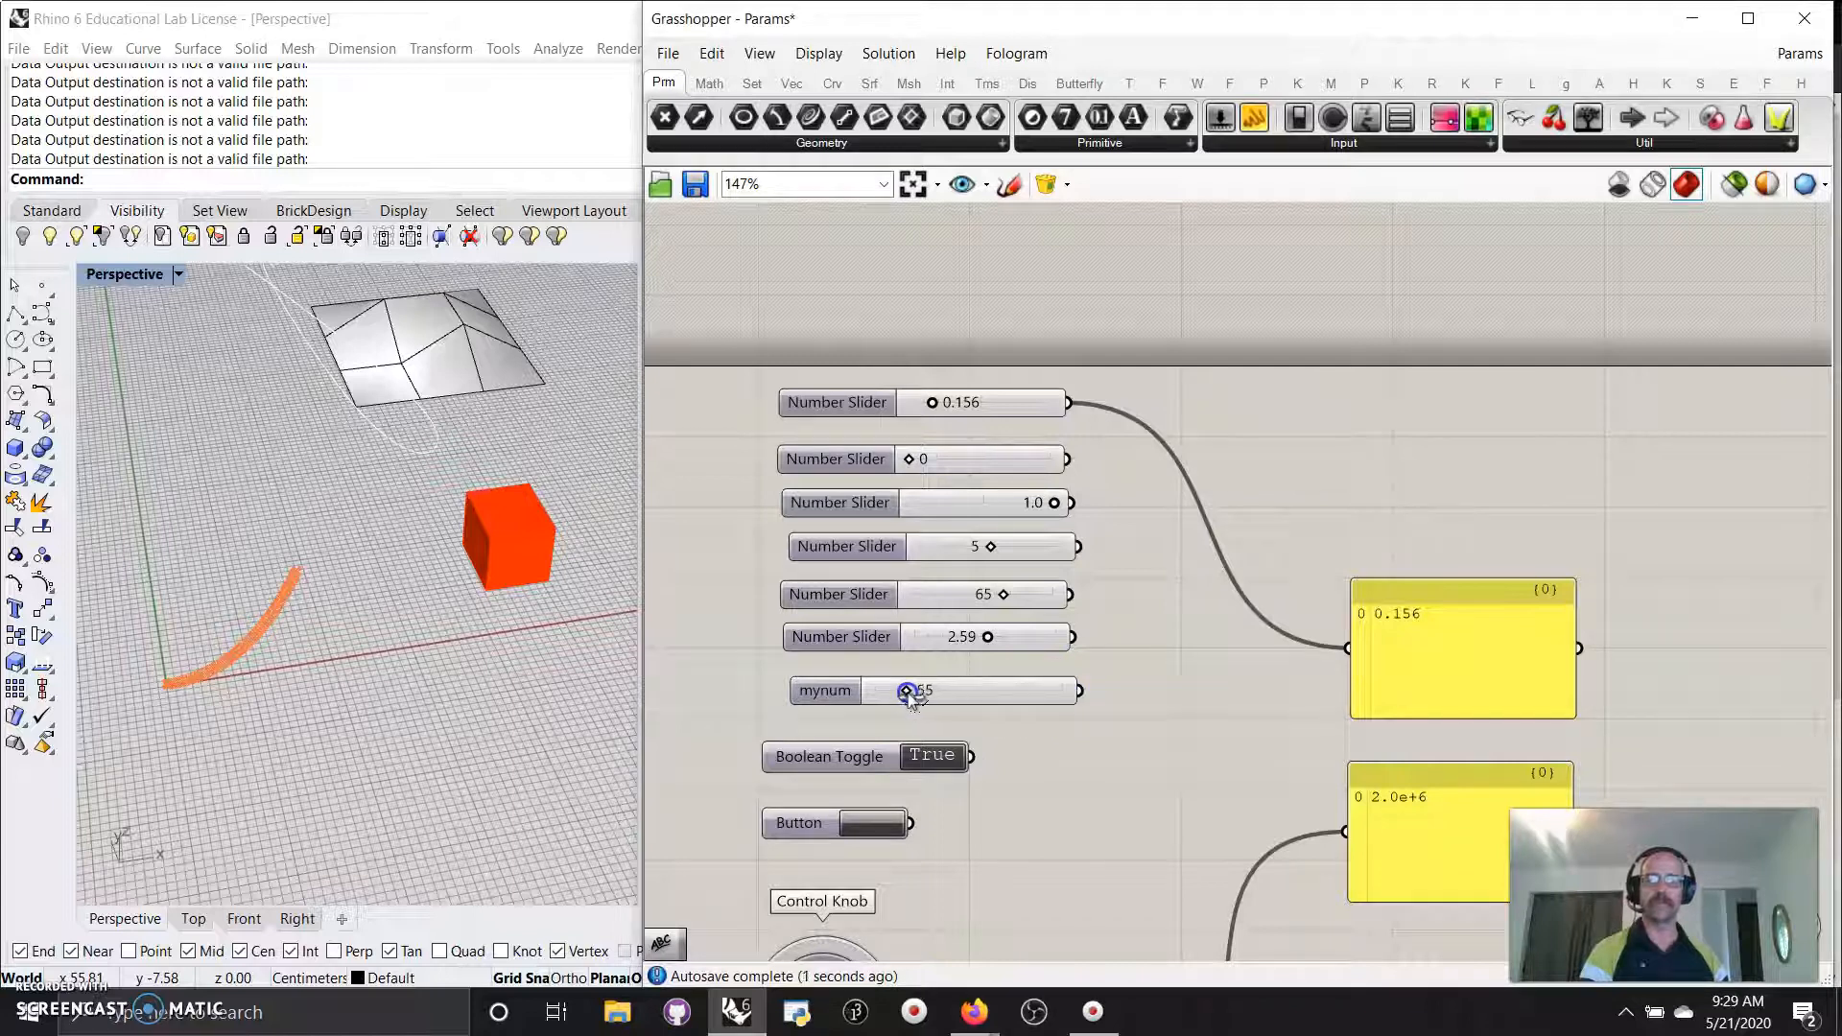
{"action": "left_click_drag", "start_coordinate": [1087, 688], "coordinate": [1355, 637]}
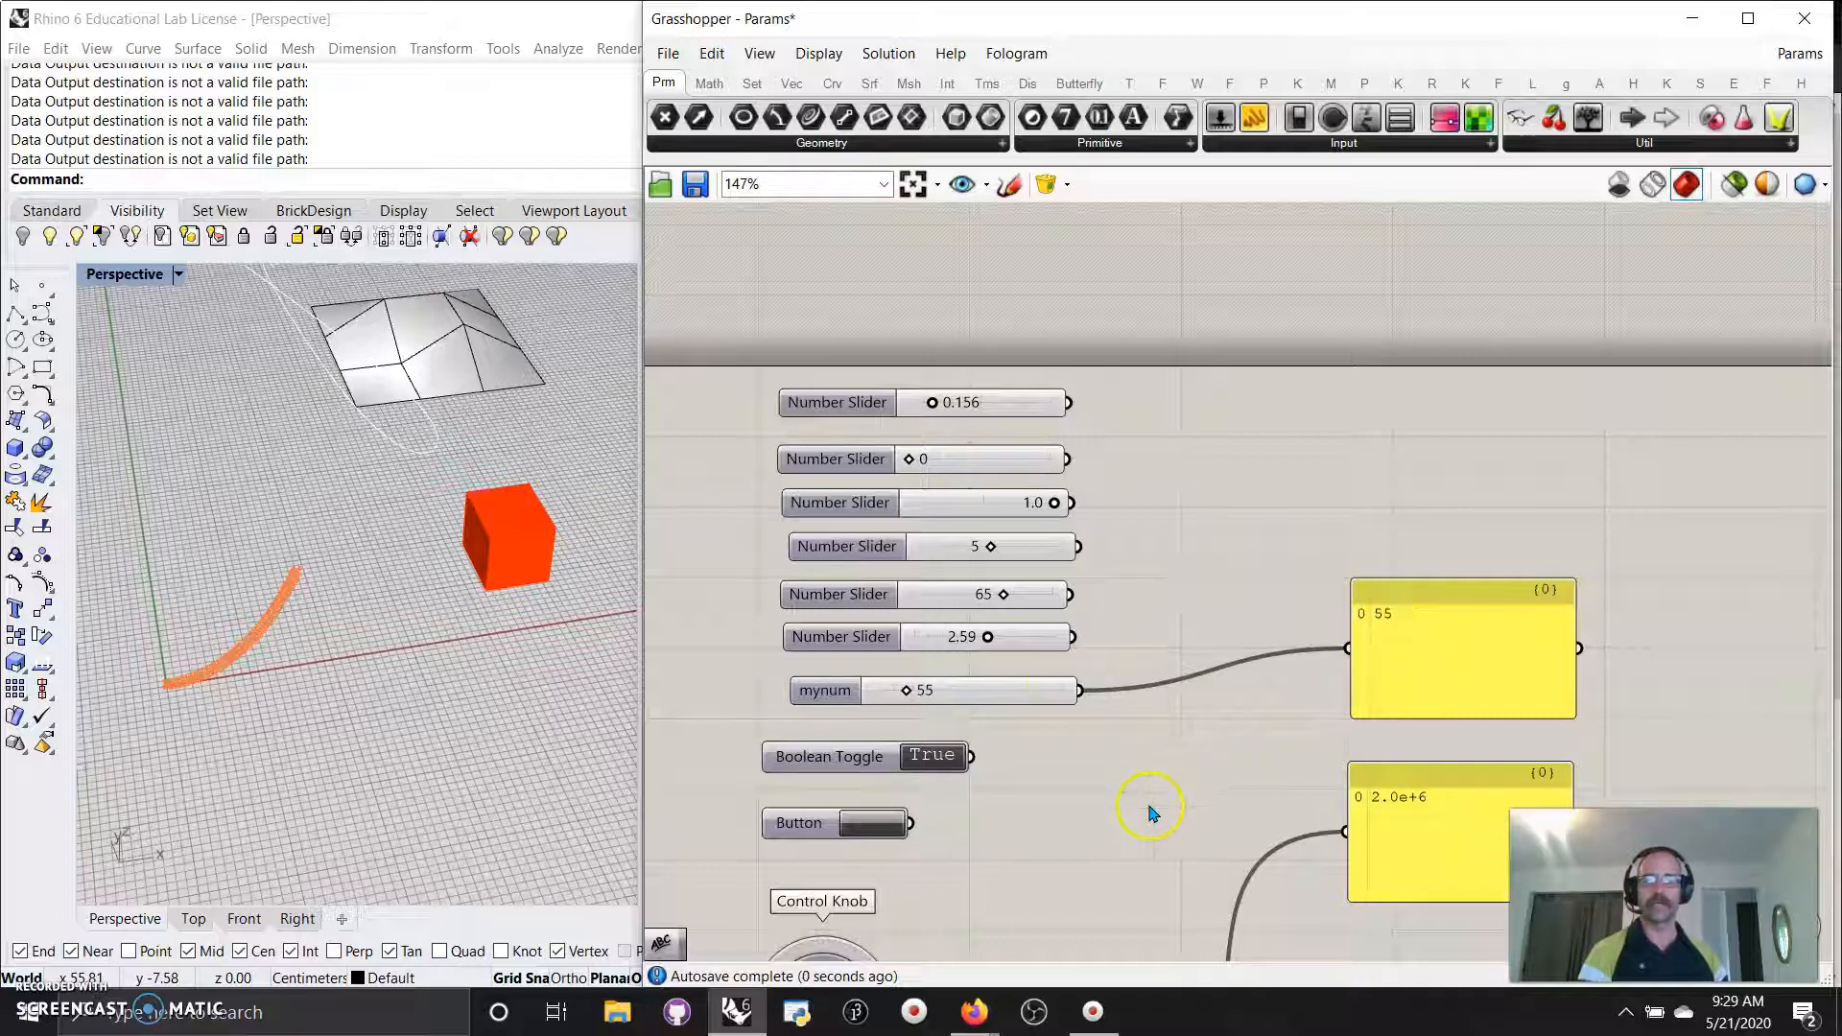
{"action": "right_click_drag", "start_coordinate": [1186, 820], "coordinate": [1113, 796]}
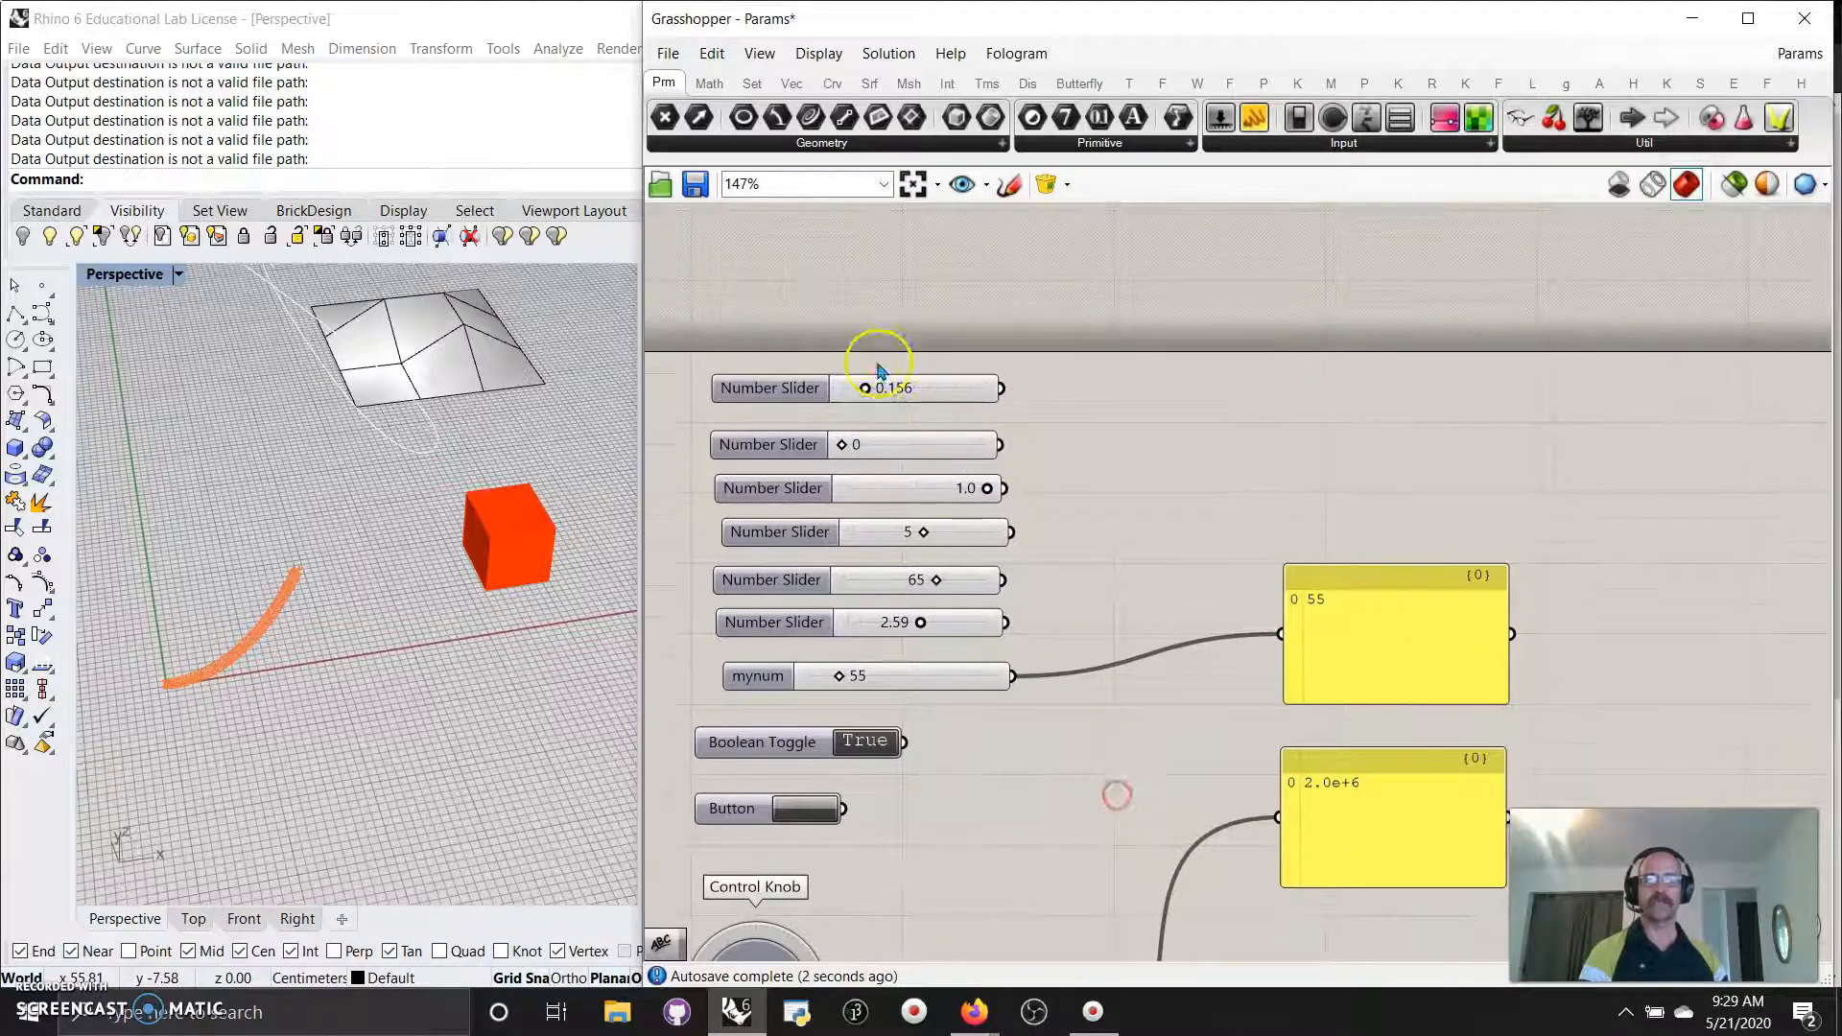
Edit the first slider to a 2.001 maximum and 1.481 value, then wire the Boolean Toggle to the lower panel.
{"action": "right_click", "coordinate": [917, 391]}
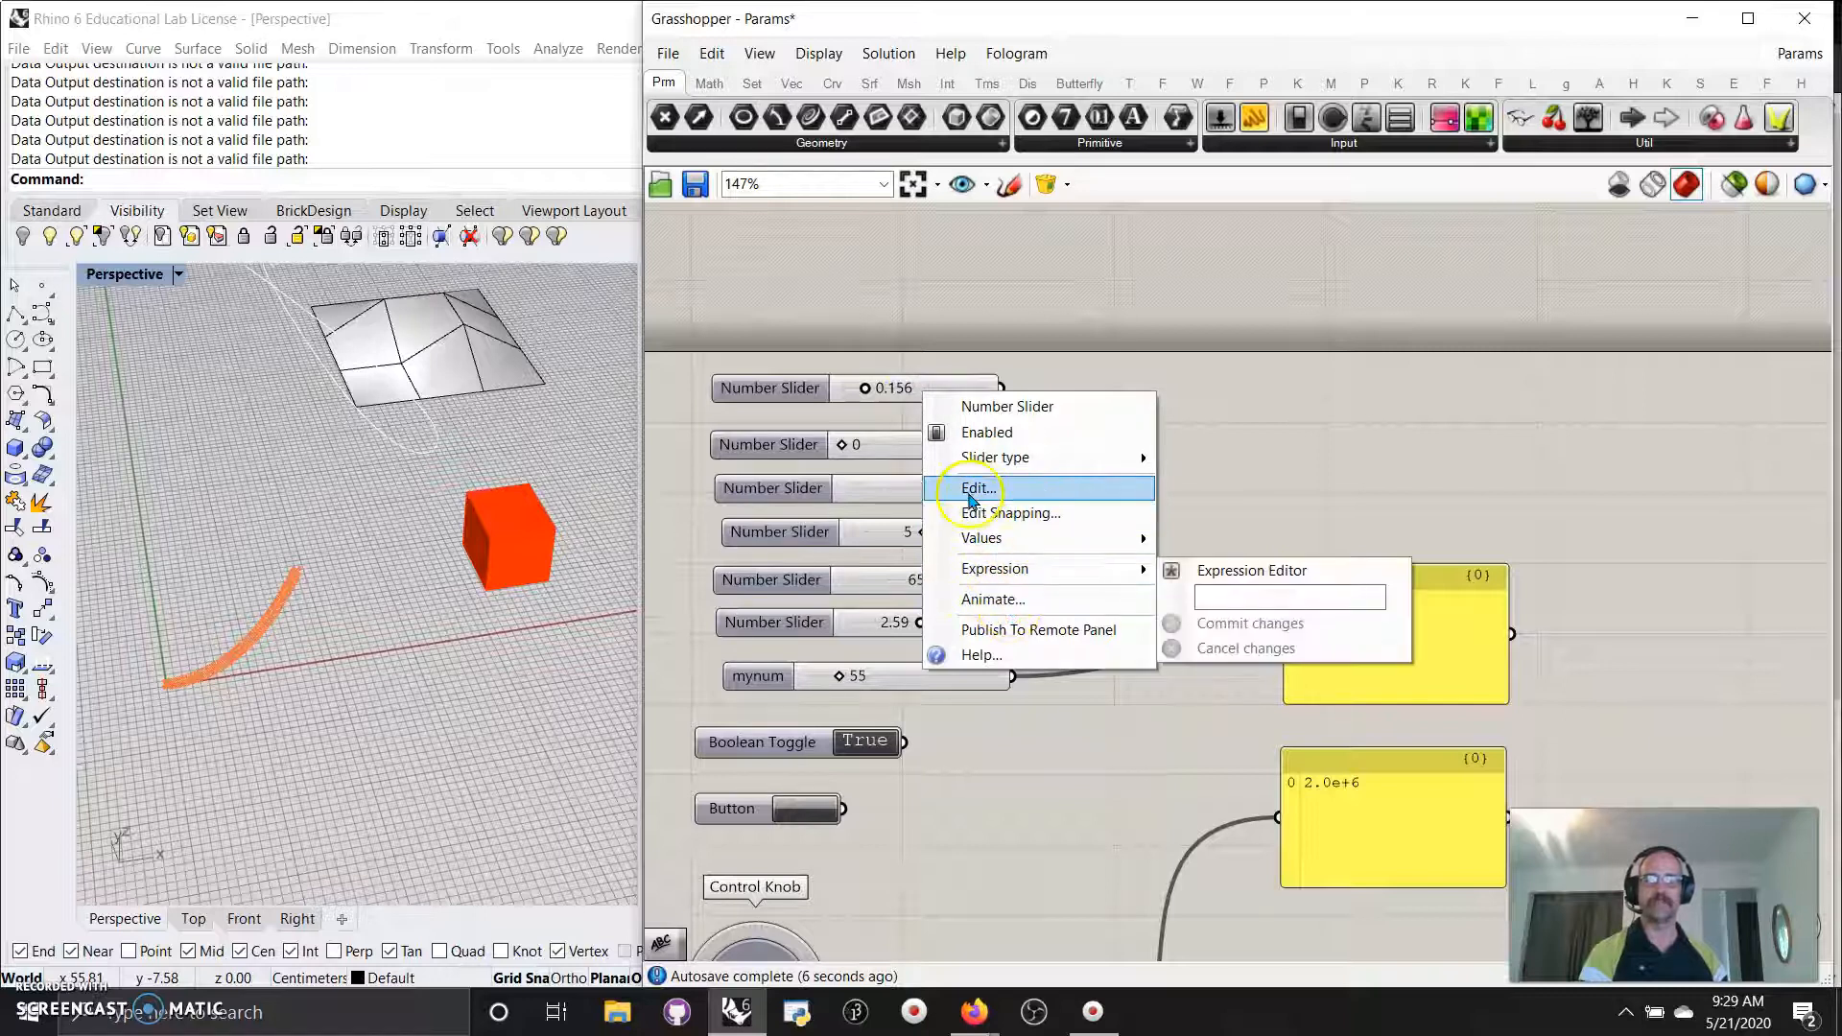
{"action": "left_click", "coordinate": [971, 489]}
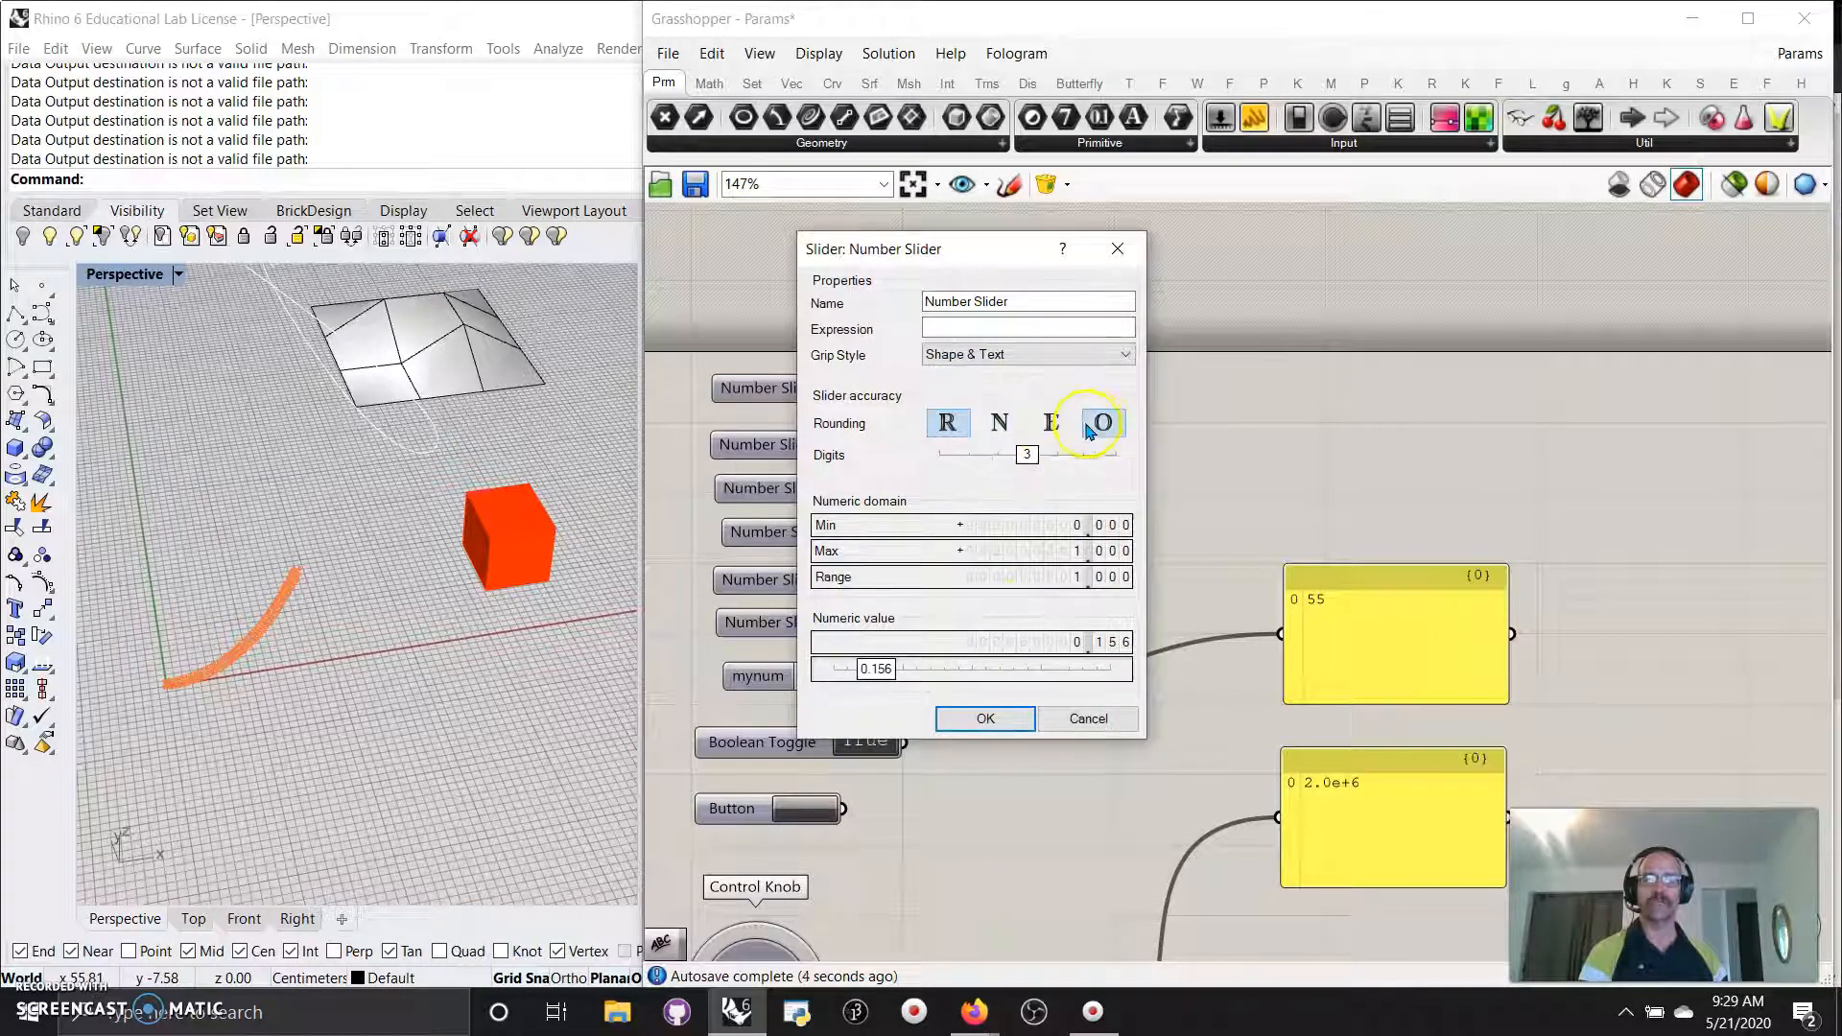
{"action": "mouse_move", "coordinate": [1076, 528]}
{"action": "left_mouse_down"}
{"action": "mouse_move", "coordinate": [1076, 487]}
{"action": "mouse_move", "coordinate": [1076, 517]}
{"action": "left_mouse_up"}
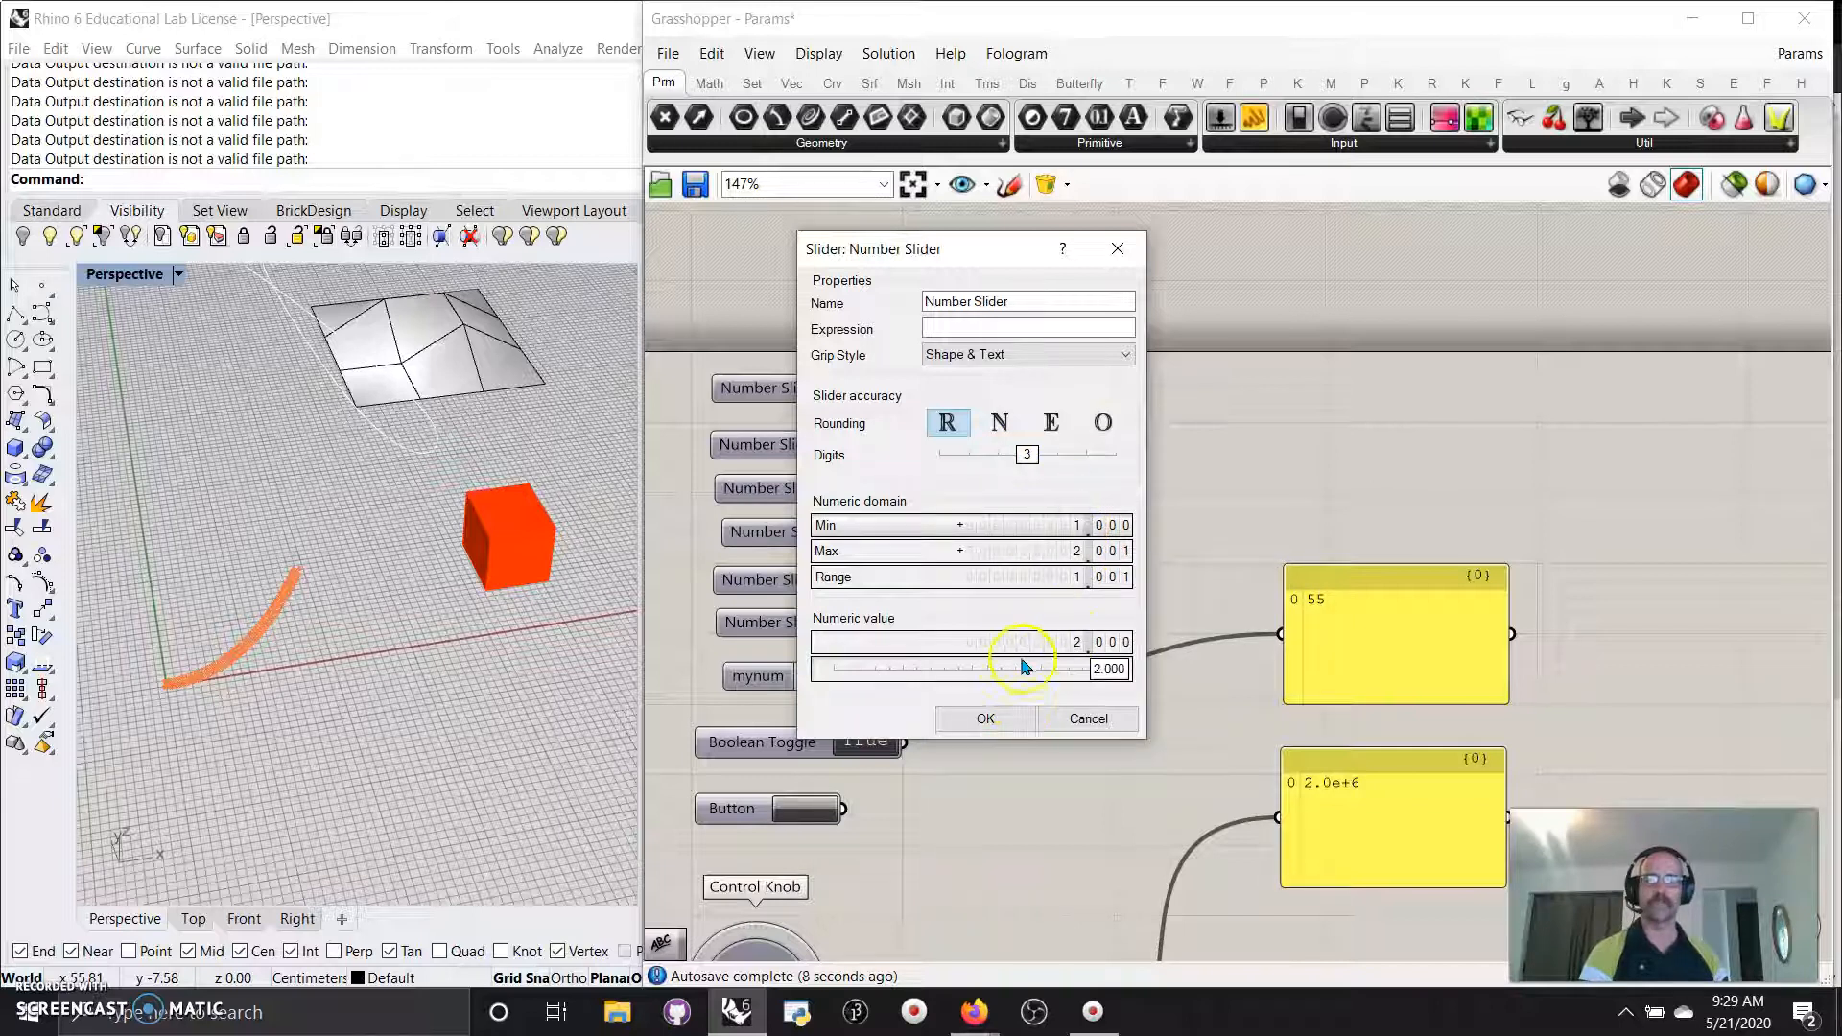
{"action": "left_click_drag", "start_coordinate": [1104, 668], "coordinate": [960, 669]}
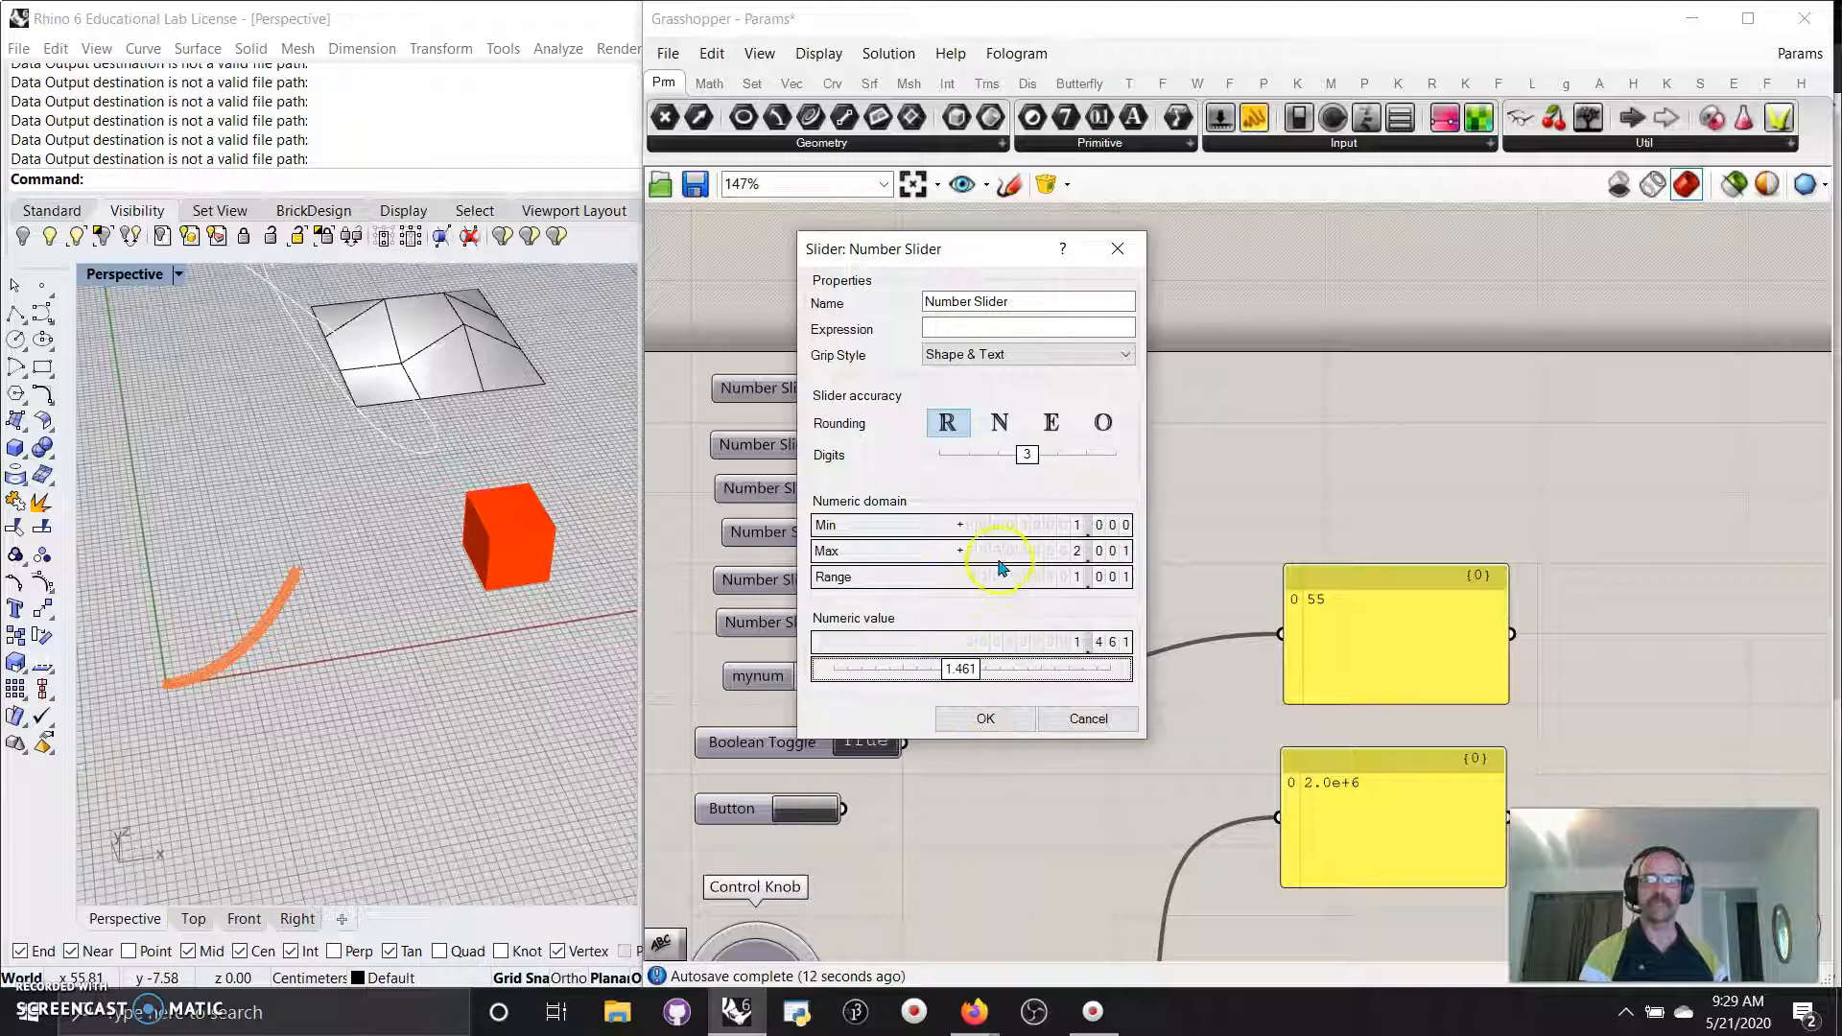
{"action": "left_click_drag", "start_coordinate": [950, 669], "coordinate": [953, 668]}
{"action": "double_click", "coordinate": [957, 669]}
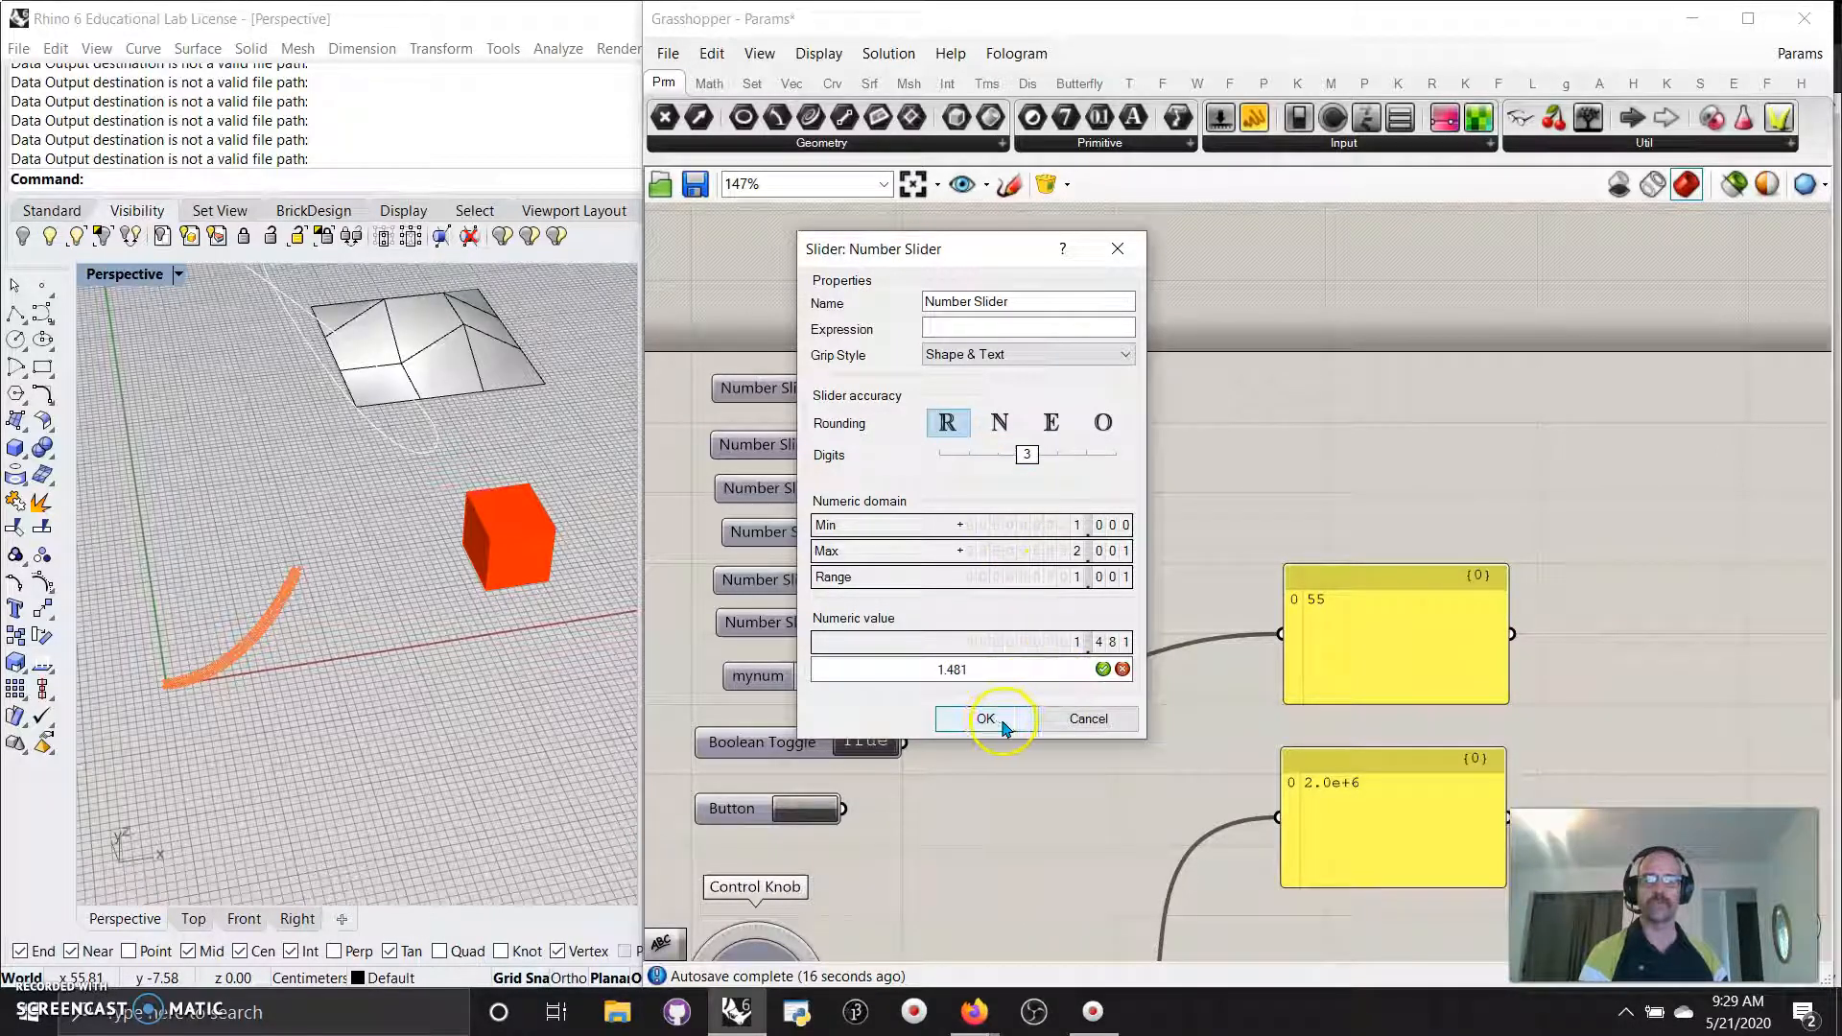
{"action": "left_click", "coordinate": [959, 528]}
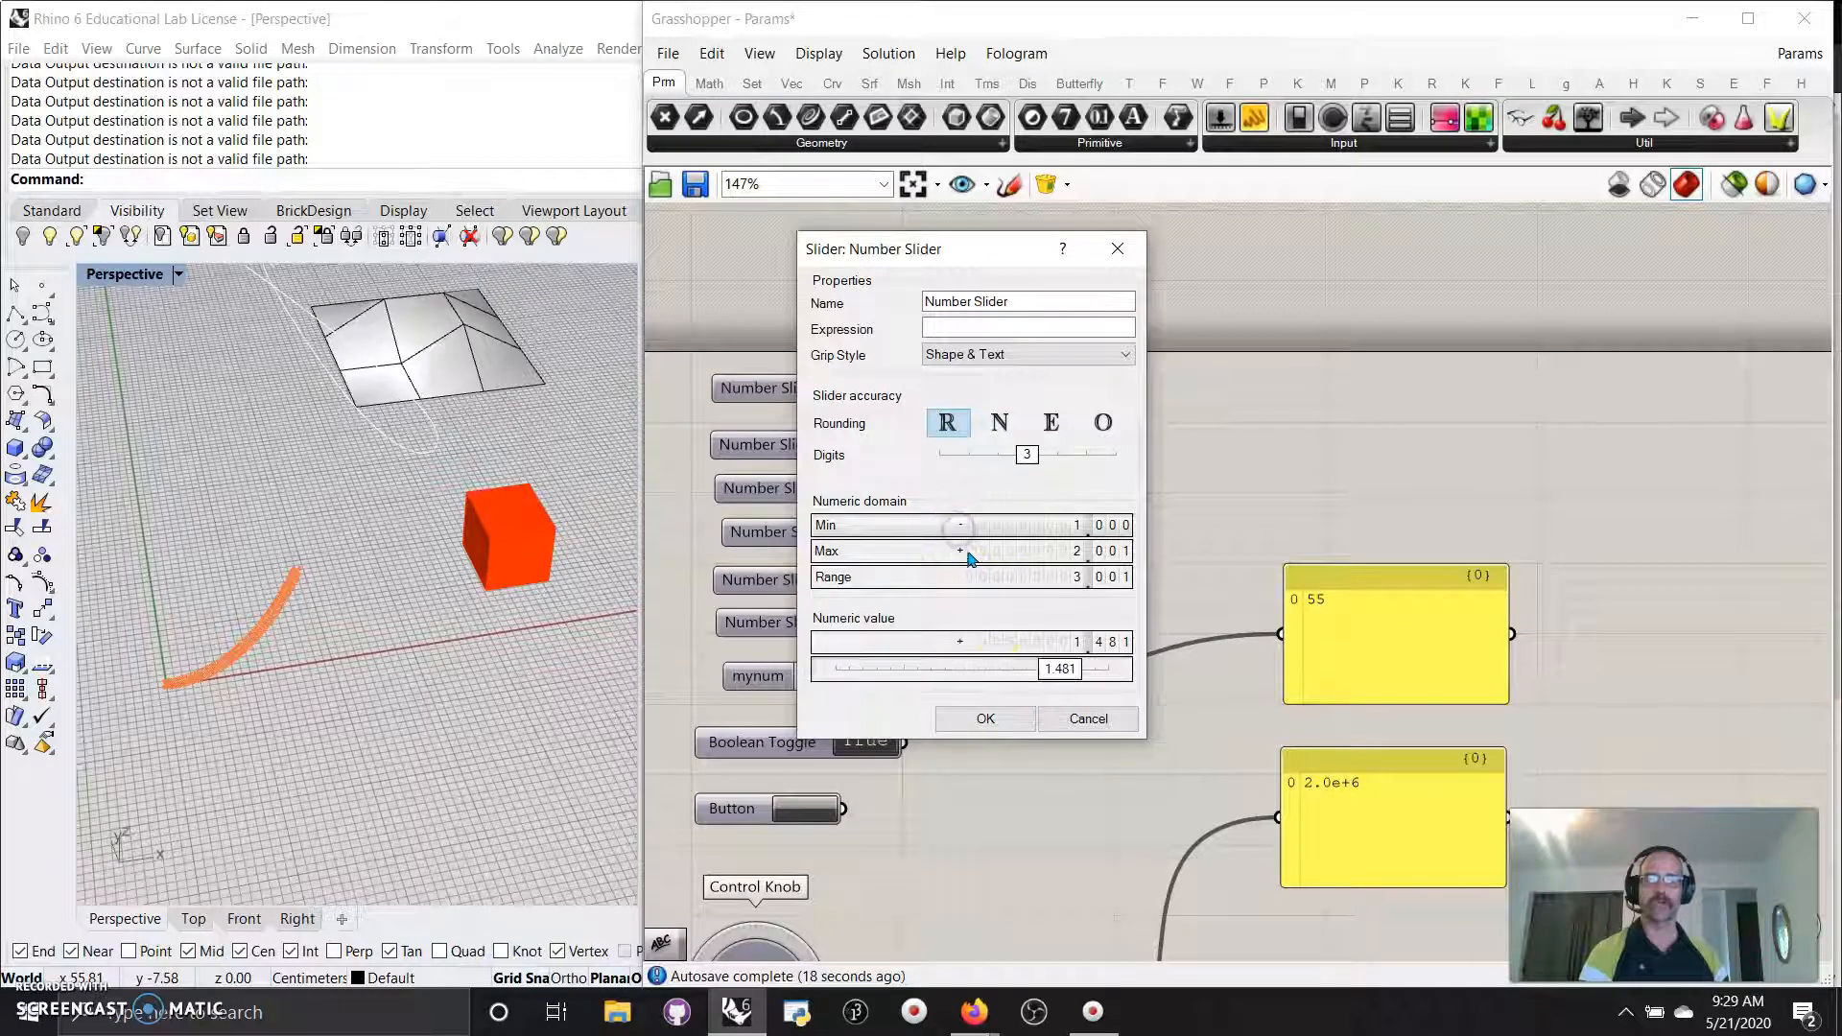
{"action": "left_click", "coordinate": [990, 722]}
{"action": "right_click_drag", "start_coordinate": [974, 831], "coordinate": [1043, 420]}
{"action": "left_click_drag", "start_coordinate": [914, 350], "coordinate": [1290, 424]}
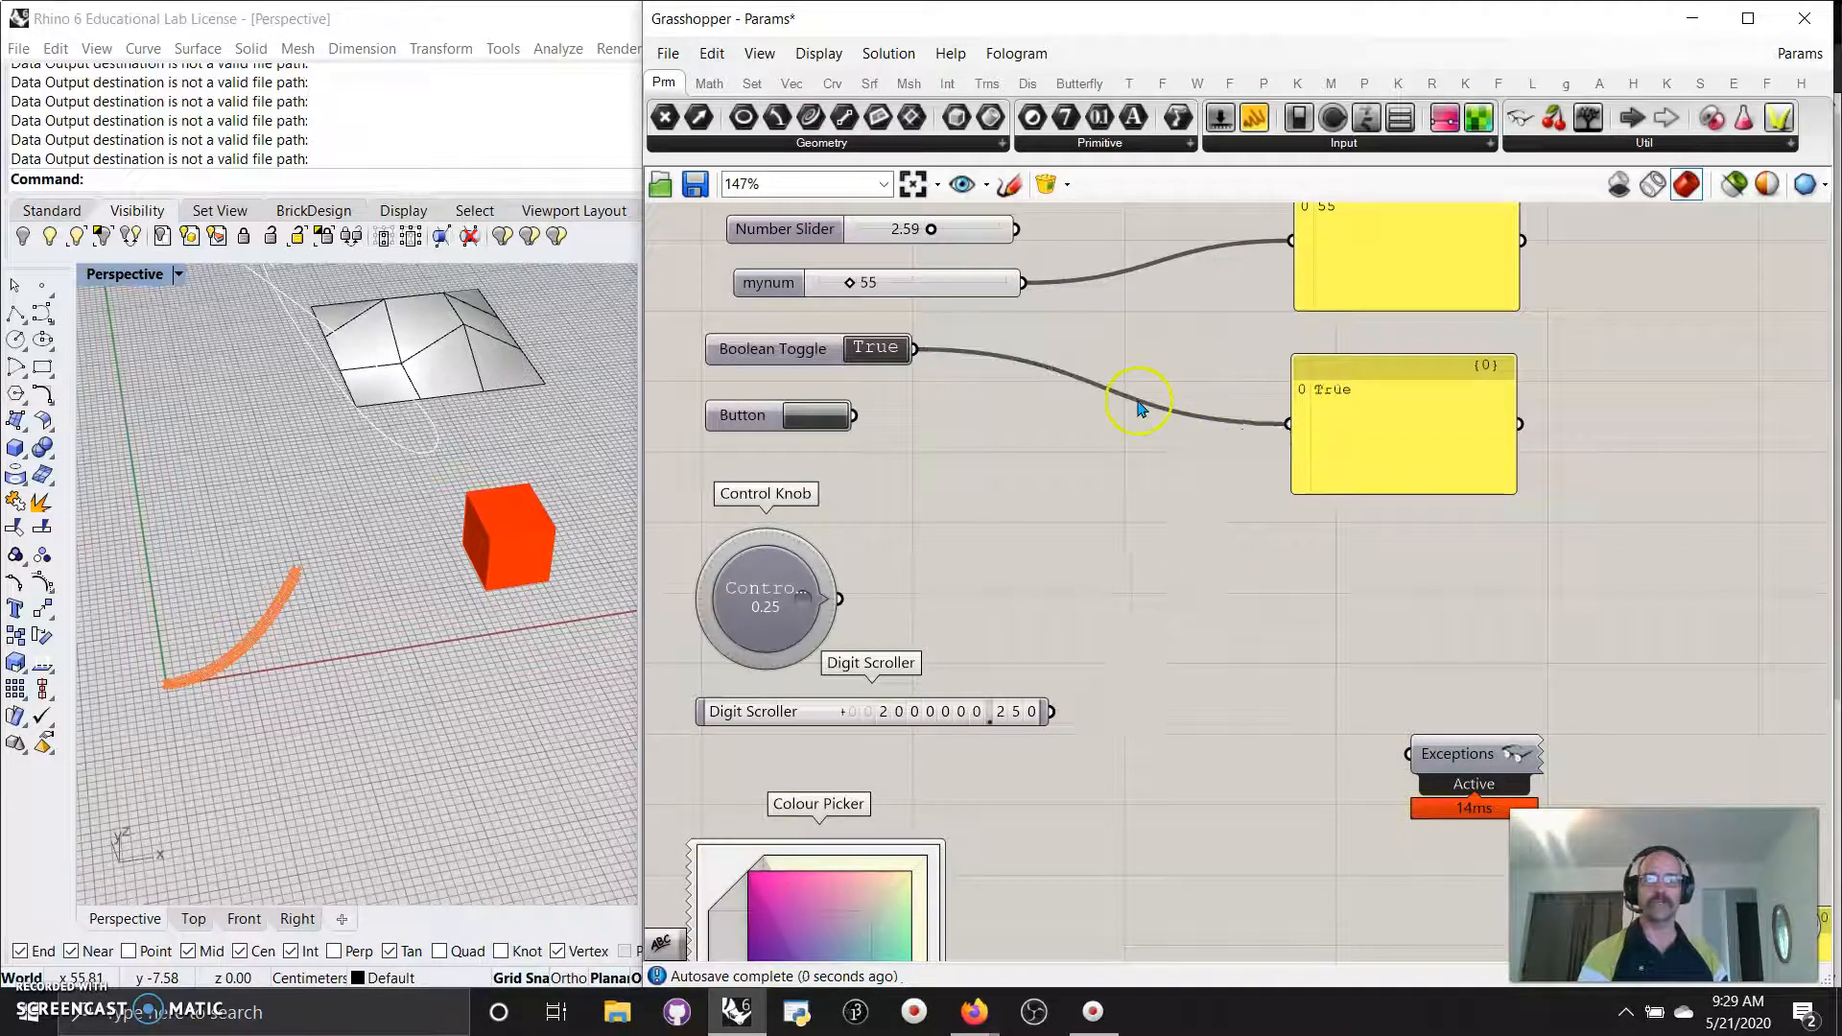
Set the toggle False, then wire Button, Control Knob and Digit Scroller into the lower panel, ending at 2.0e+6.
{"action": "left_click", "coordinate": [876, 351]}
{"action": "left_click_drag", "start_coordinate": [856, 414], "coordinate": [1289, 423]}
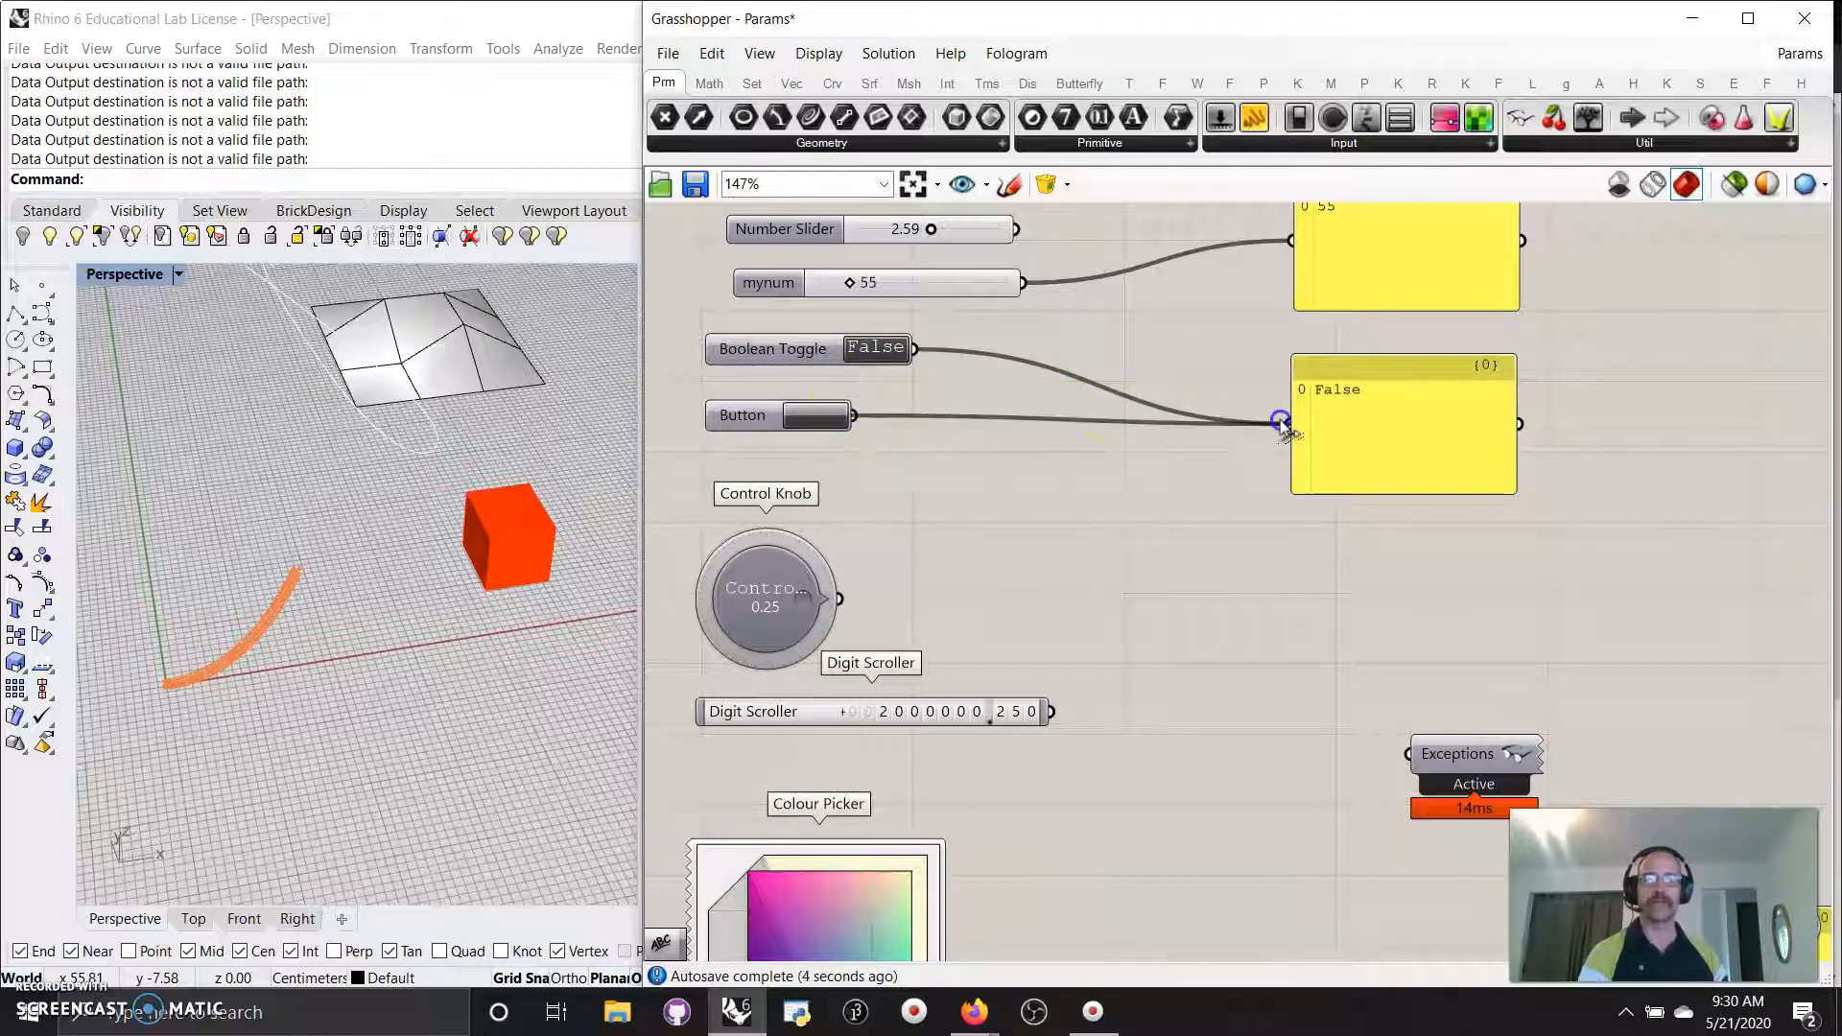
{"action": "left_click", "coordinate": [813, 416]}
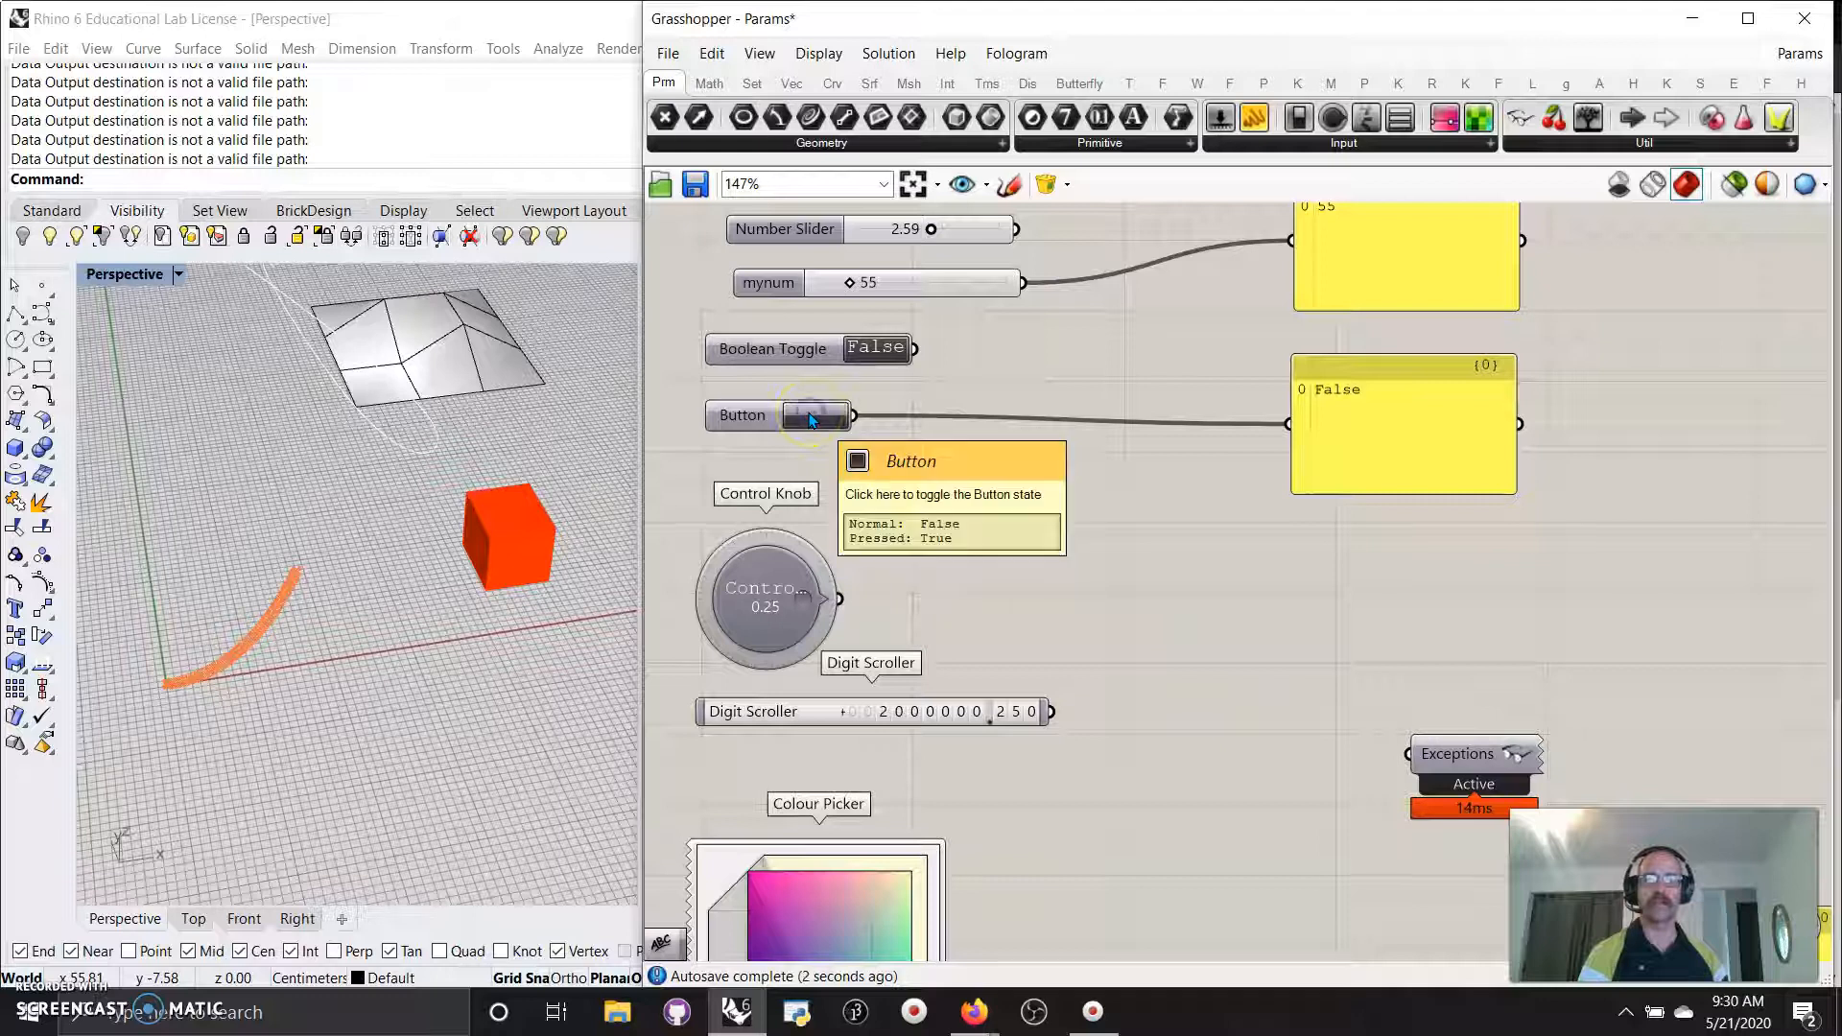
{"action": "left_click_drag", "start_coordinate": [839, 600], "coordinate": [1289, 423]}
{"action": "right_click_drag", "start_coordinate": [1049, 637], "coordinate": [1056, 539]}
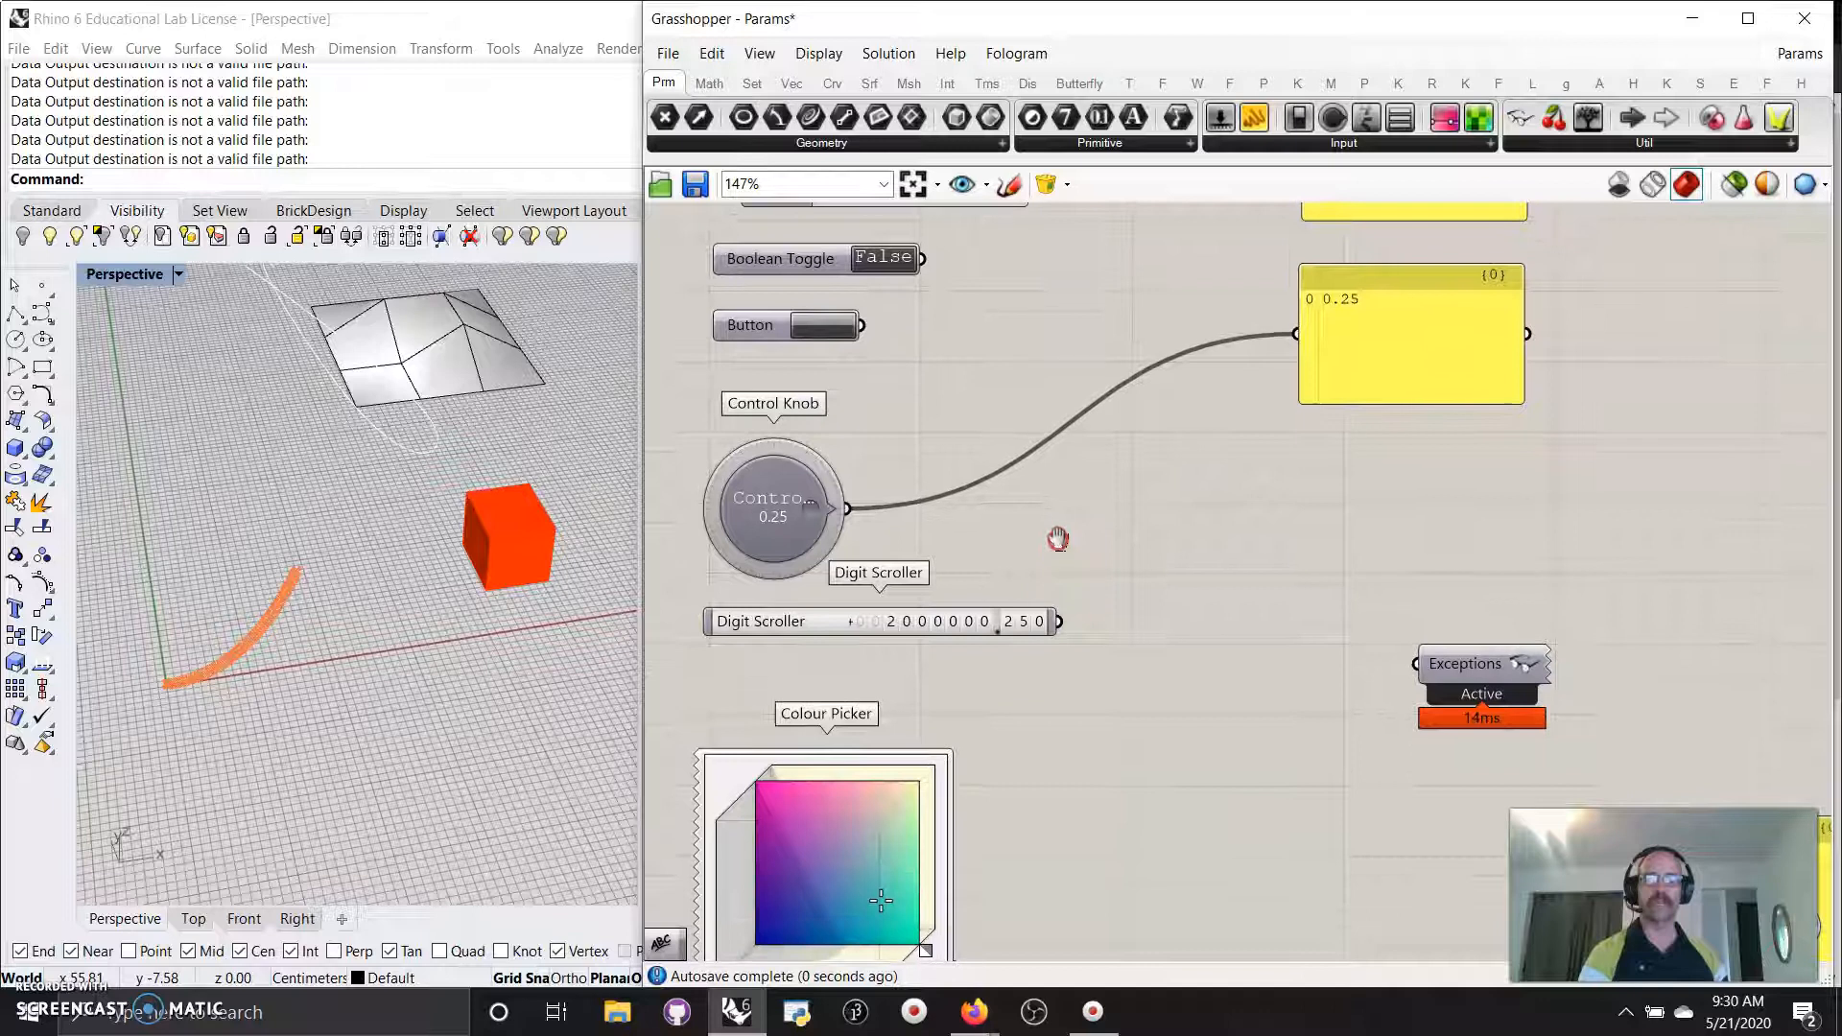
{"action": "left_click_drag", "start_coordinate": [1057, 622], "coordinate": [1252, 394]}
{"action": "left_click", "coordinate": [902, 653]}
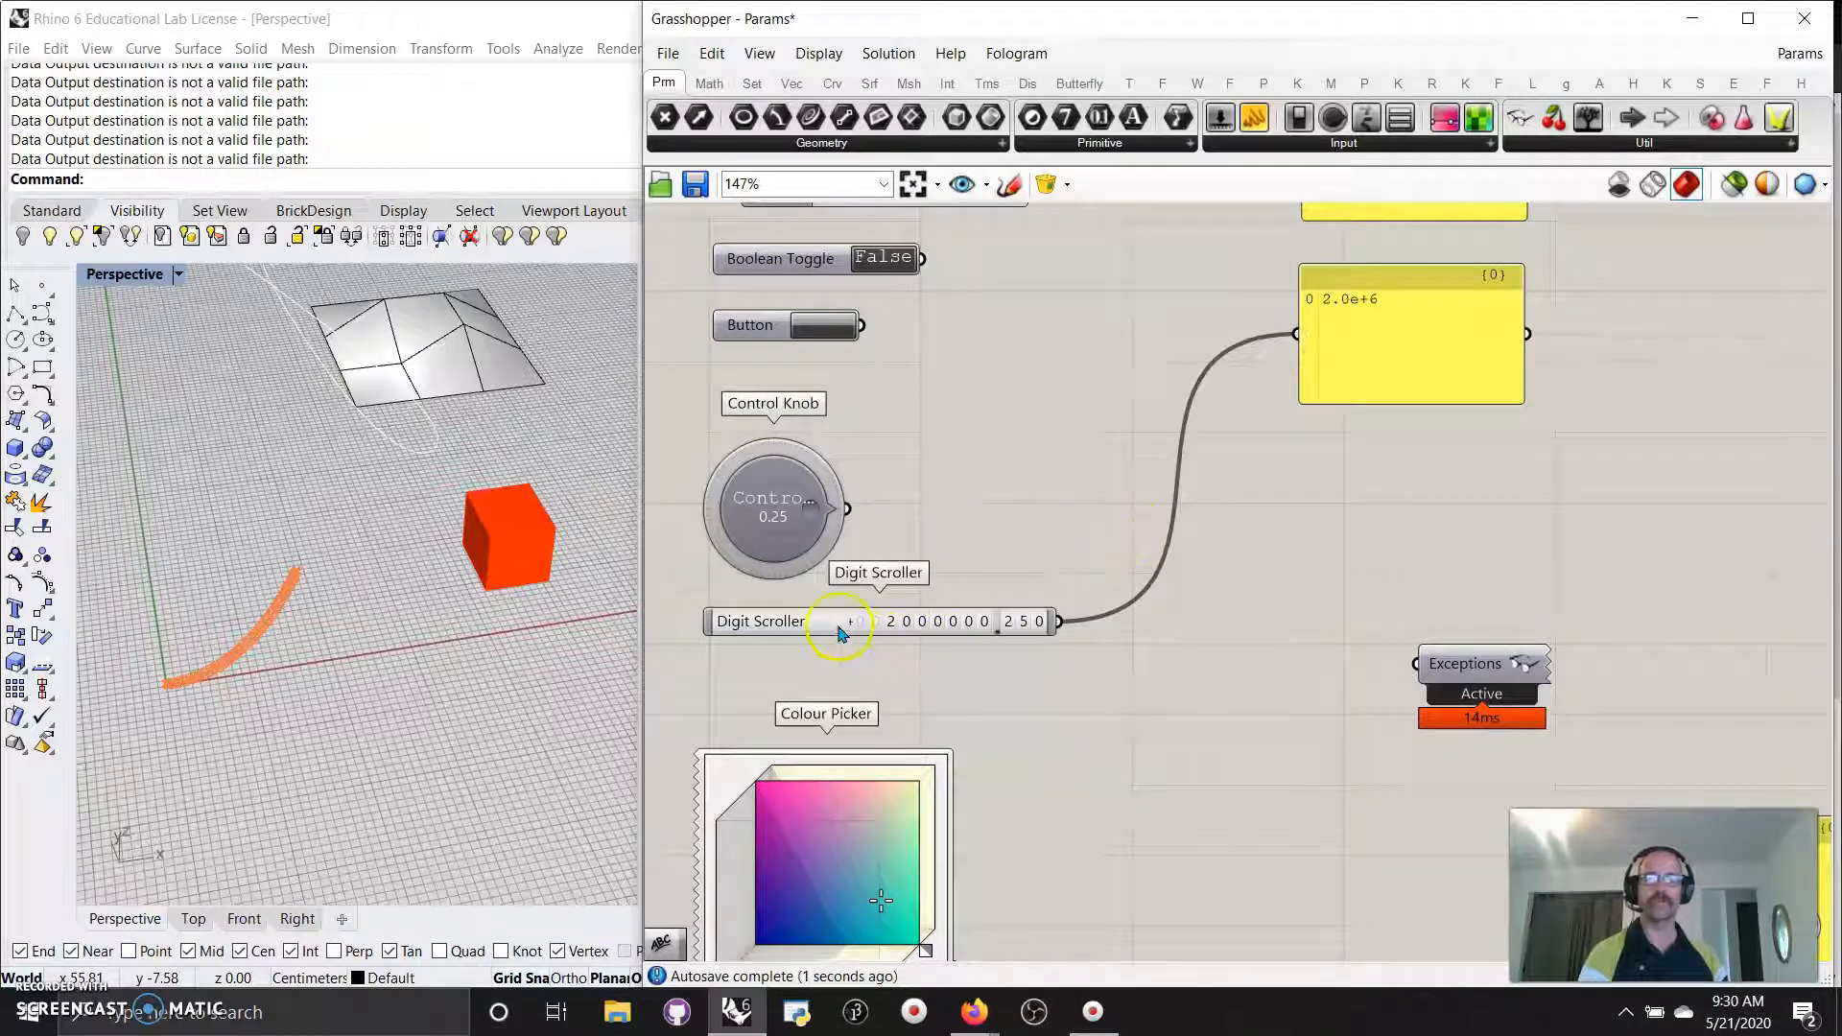
Pan down the definition to centre the Colour Picker and Colour Wheel.
{"action": "right_click_drag", "start_coordinate": [1168, 793], "coordinate": [1193, 518]}
{"action": "left_click", "coordinate": [1361, 341]}
{"action": "right_click_drag", "start_coordinate": [1074, 444], "coordinate": [1194, 666]}
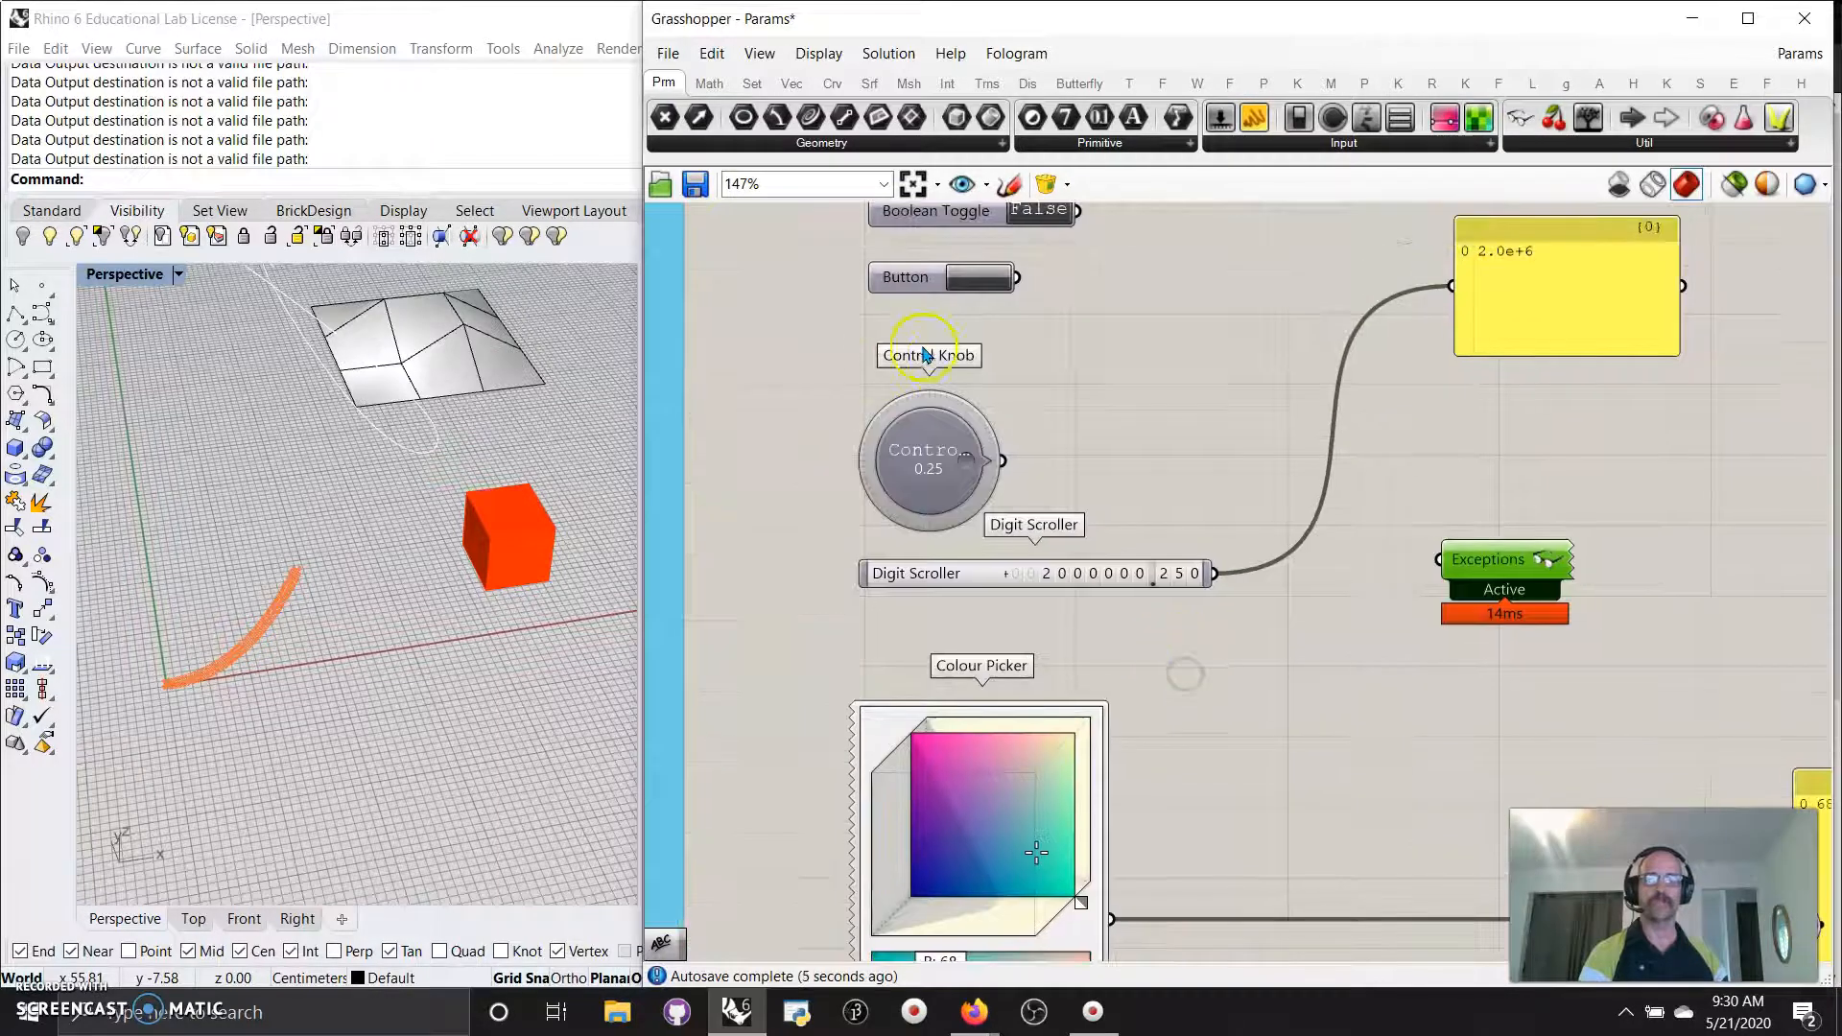
{"action": "right_click_drag", "start_coordinate": [1262, 840], "coordinate": [1182, 624]}
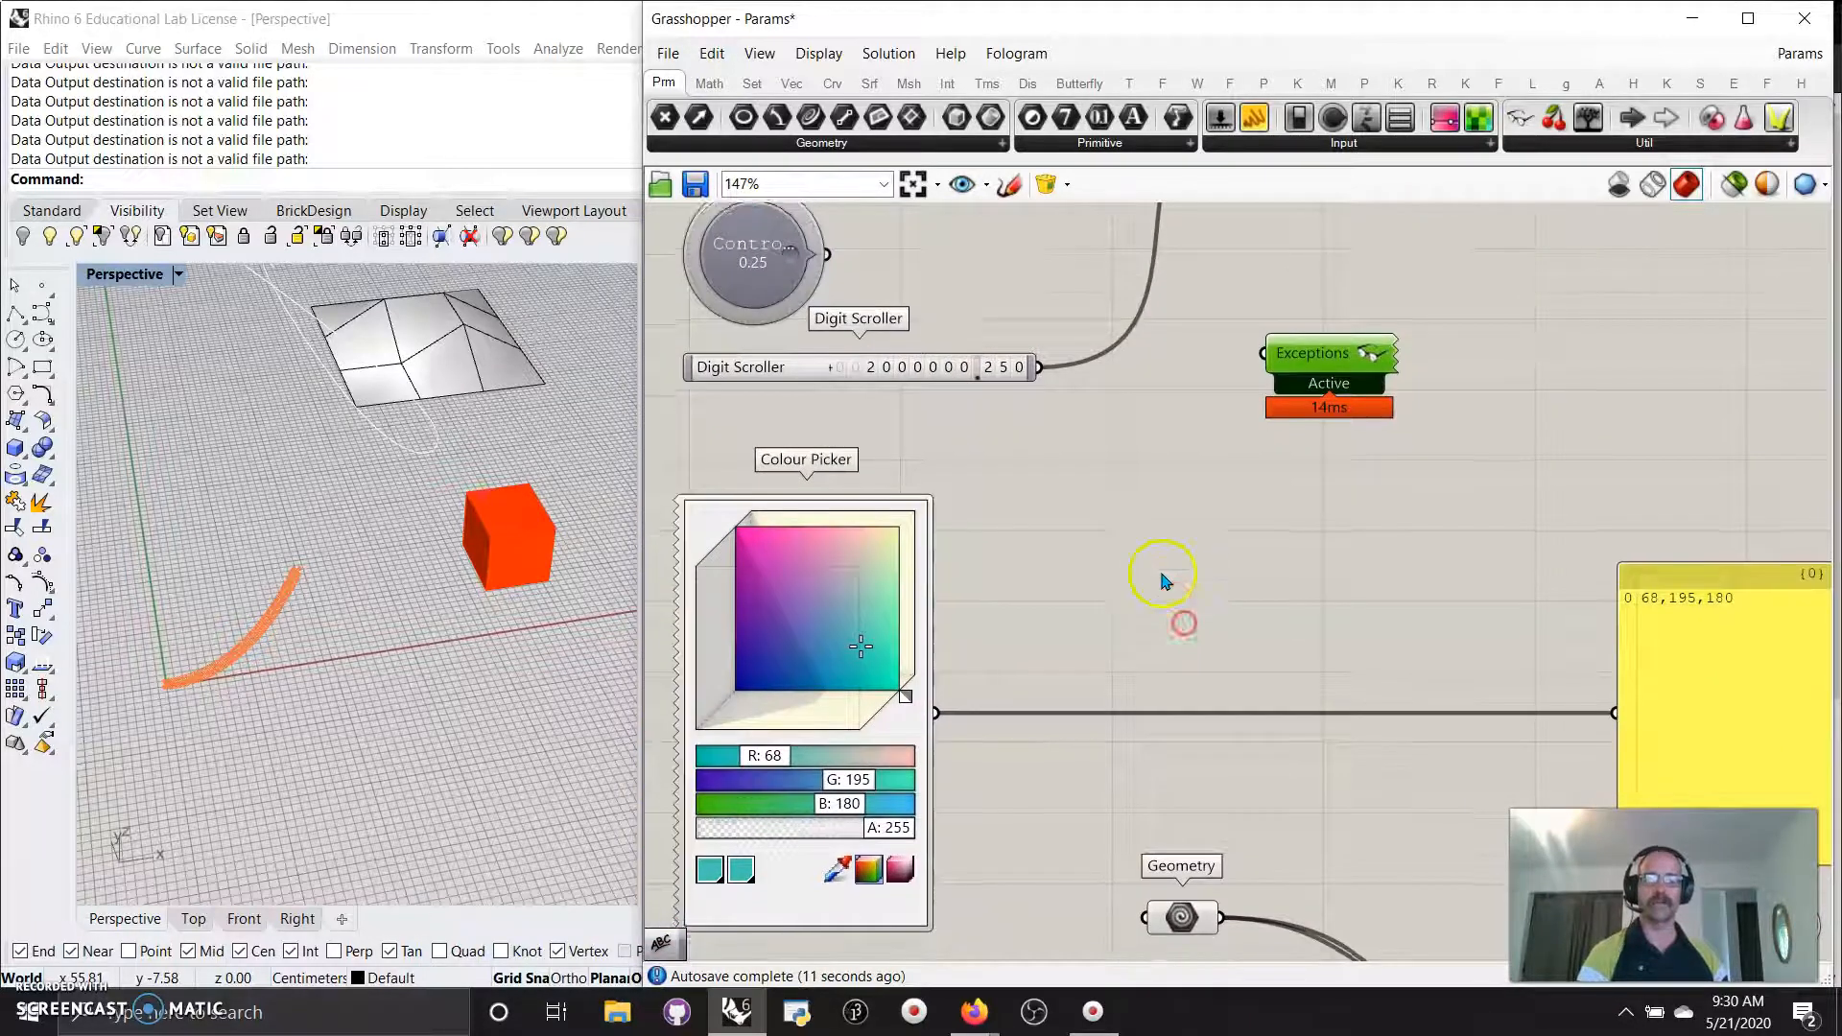
{"action": "scroll", "coordinate": [1181, 614], "scroll_direction": "down", "scroll_amount": 3}
{"action": "scroll", "coordinate": [1187, 617], "scroll_direction": "up", "scroll_amount": 2}
{"action": "right_click_drag", "start_coordinate": [1164, 724], "coordinate": [1109, 530]}
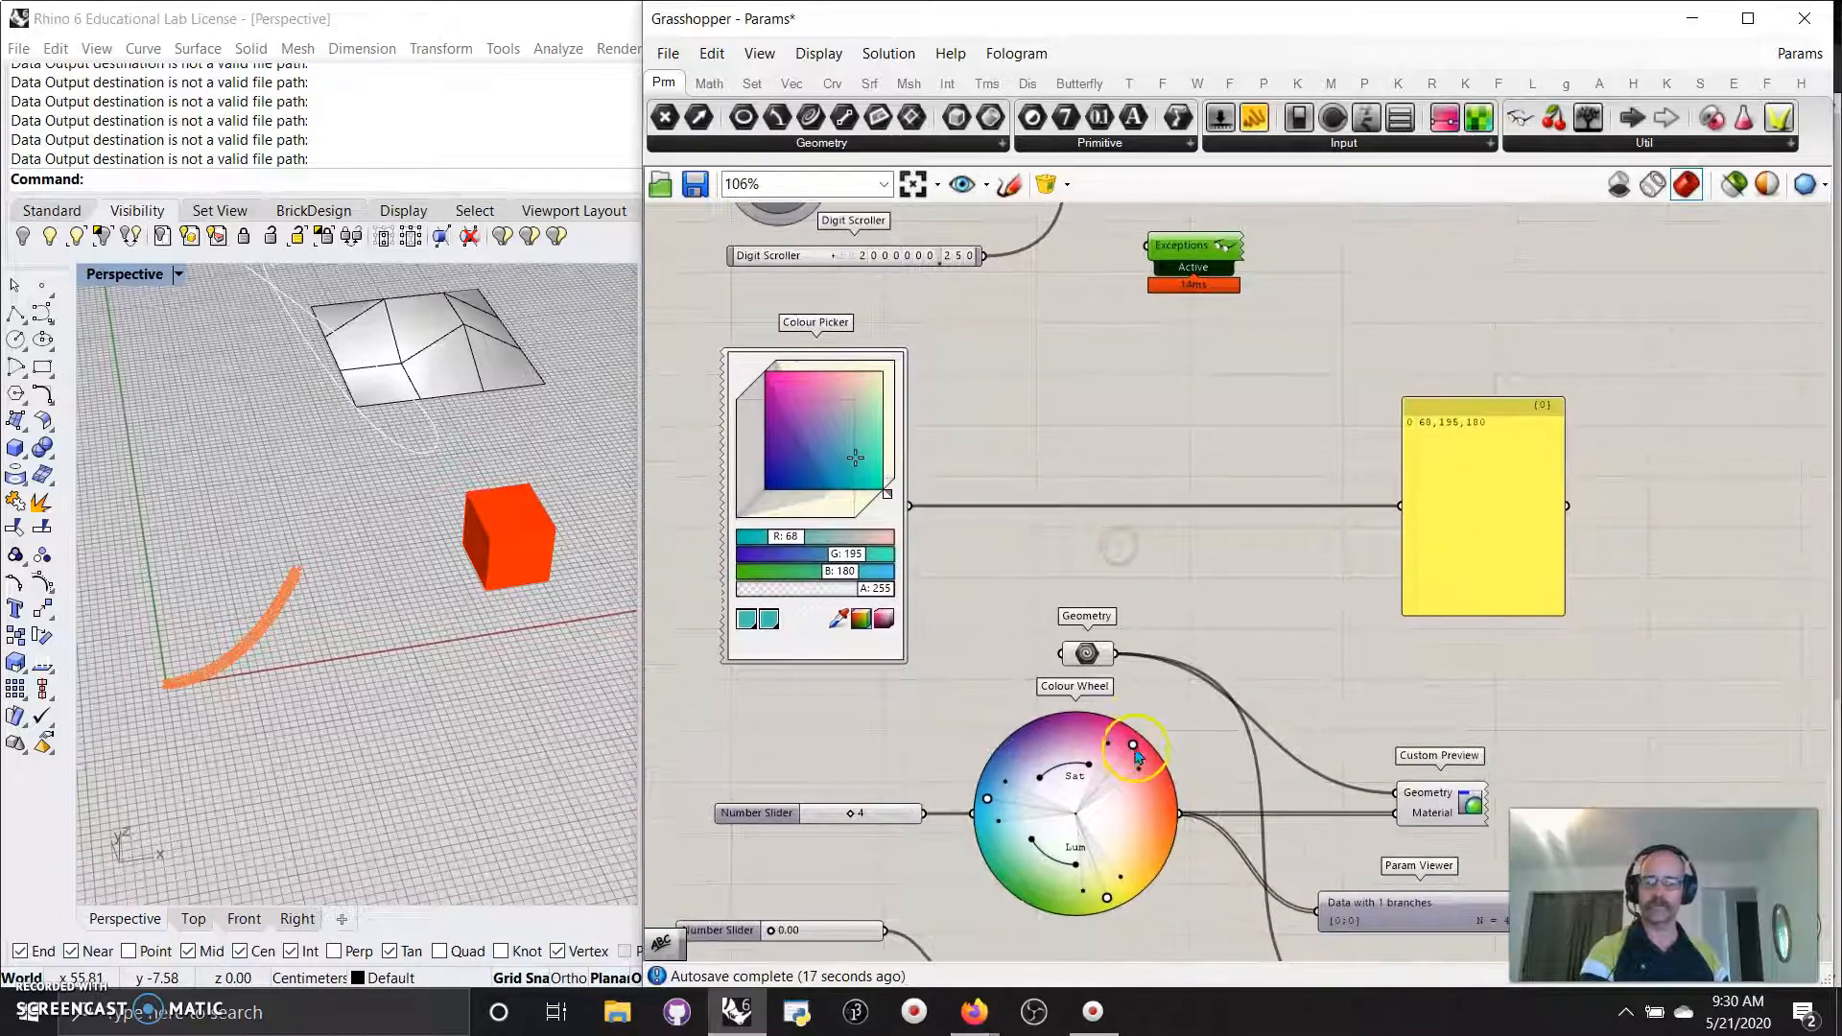
{"action": "right_click_drag", "start_coordinate": [1199, 824], "coordinate": [1153, 753]}
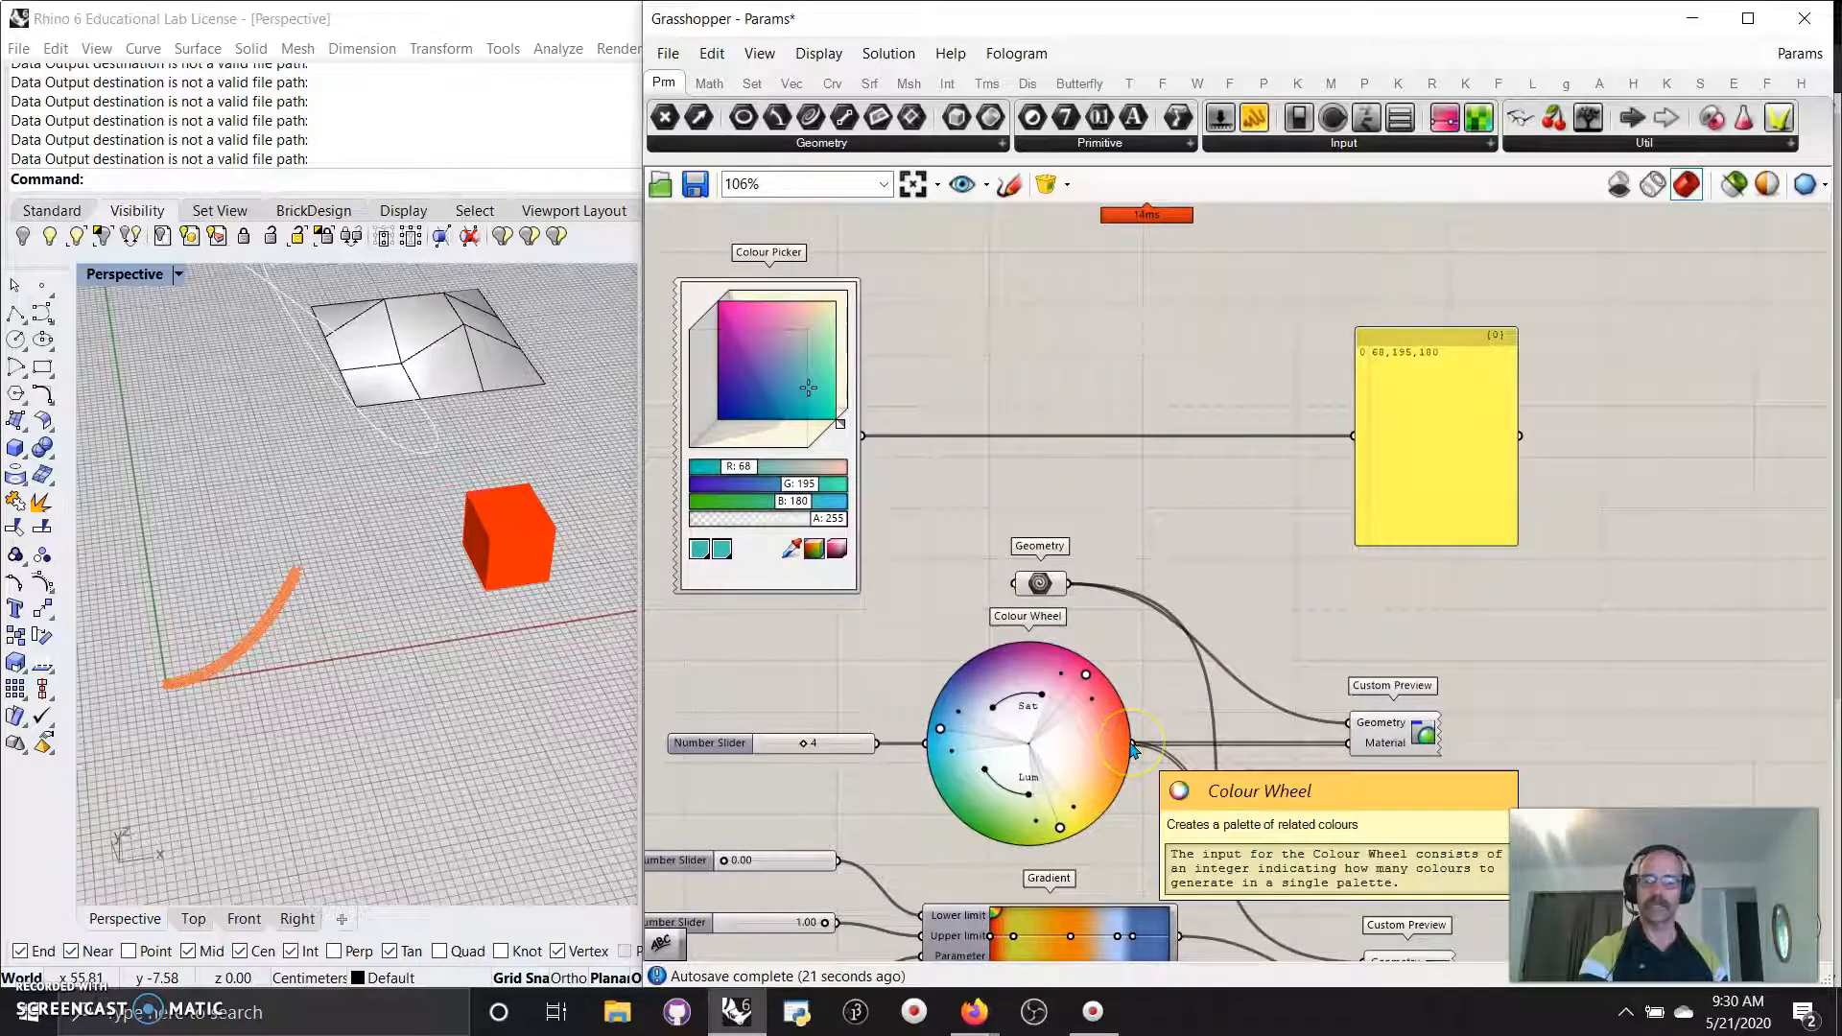
{"action": "left_click_drag", "start_coordinate": [1133, 748], "coordinate": [1375, 441], "text": "shift"}
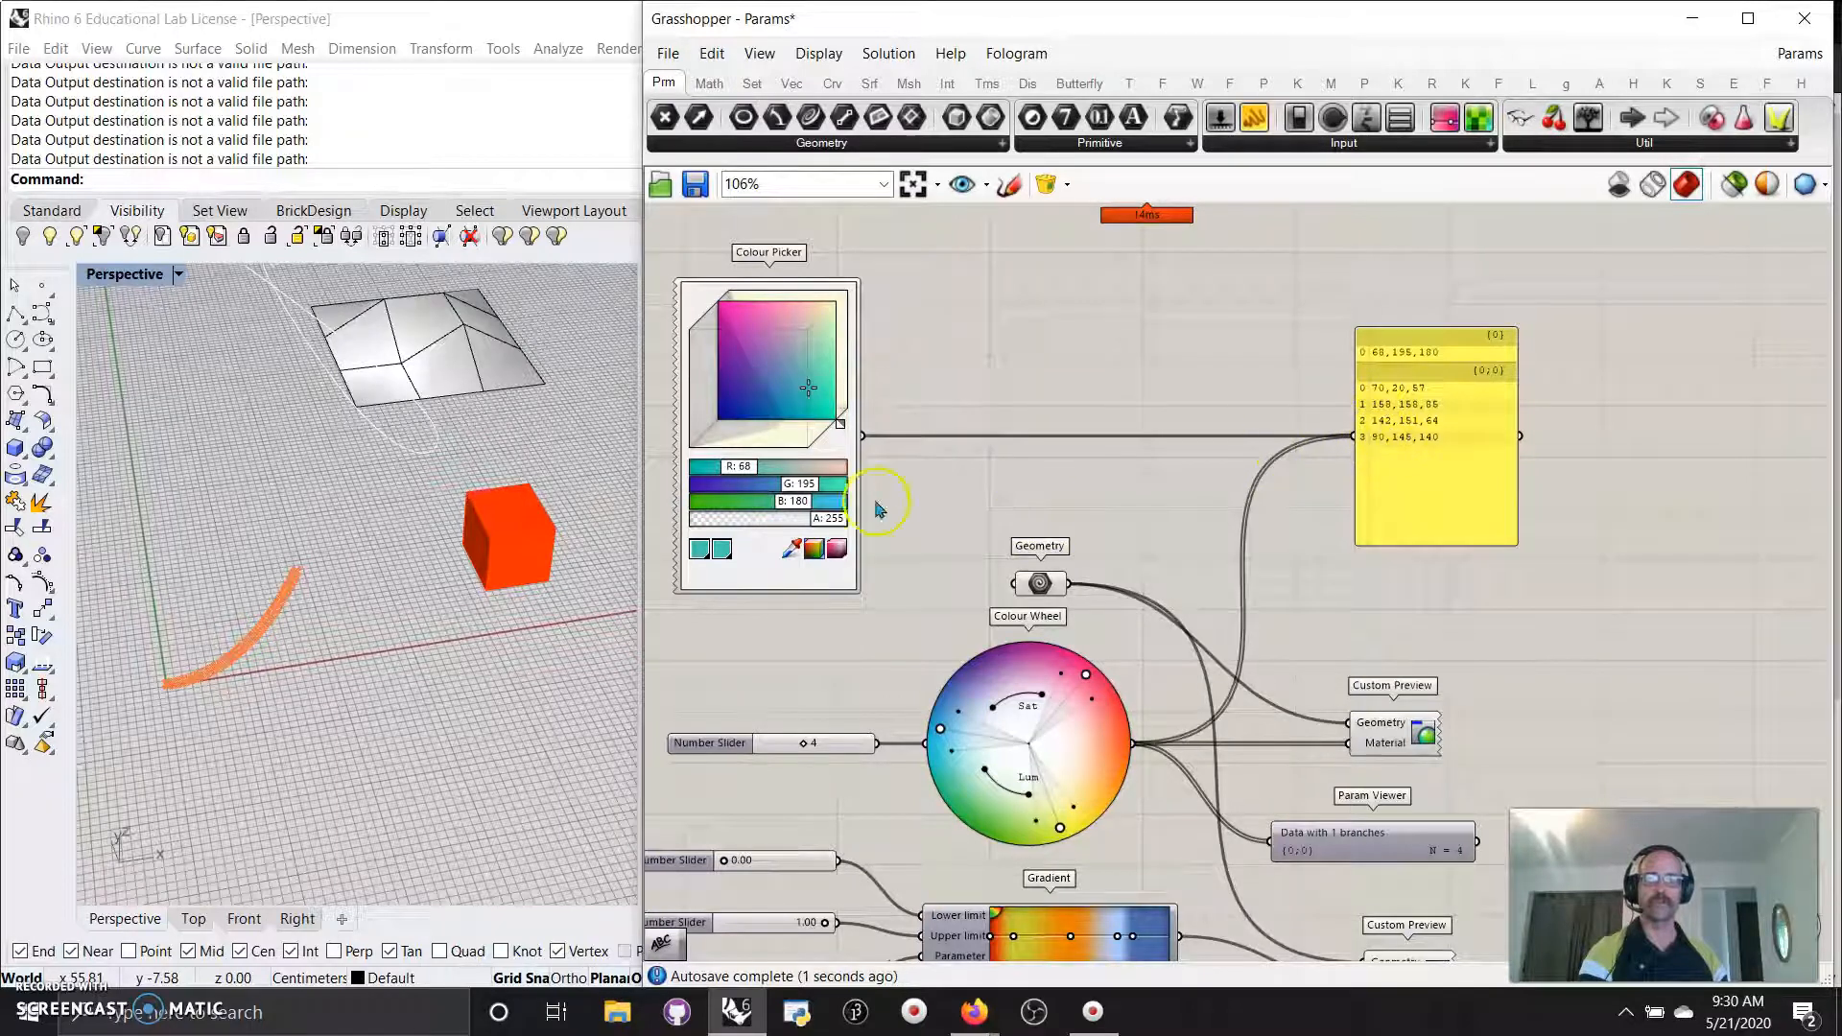
{"action": "left_click_drag", "start_coordinate": [863, 437], "coordinate": [1353, 436], "text": "shift"}
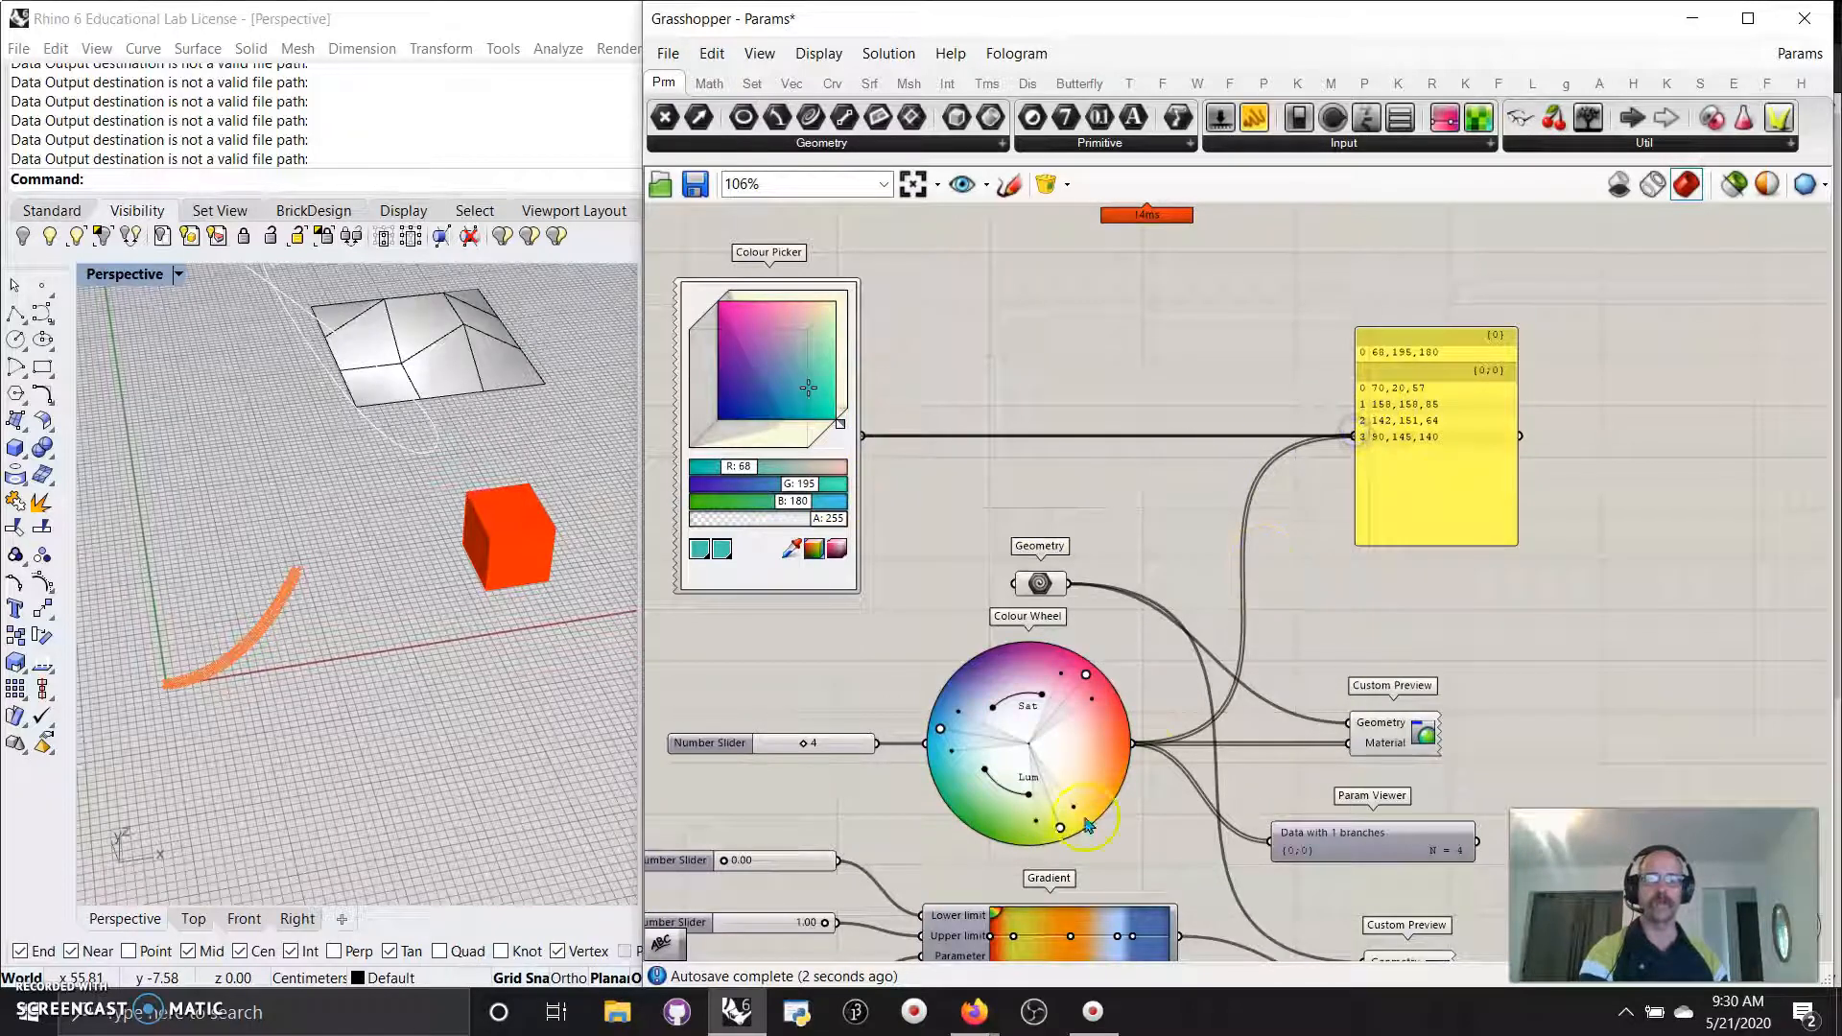
{"action": "left_click_drag", "start_coordinate": [1136, 746], "coordinate": [1345, 437], "text": "shift"}
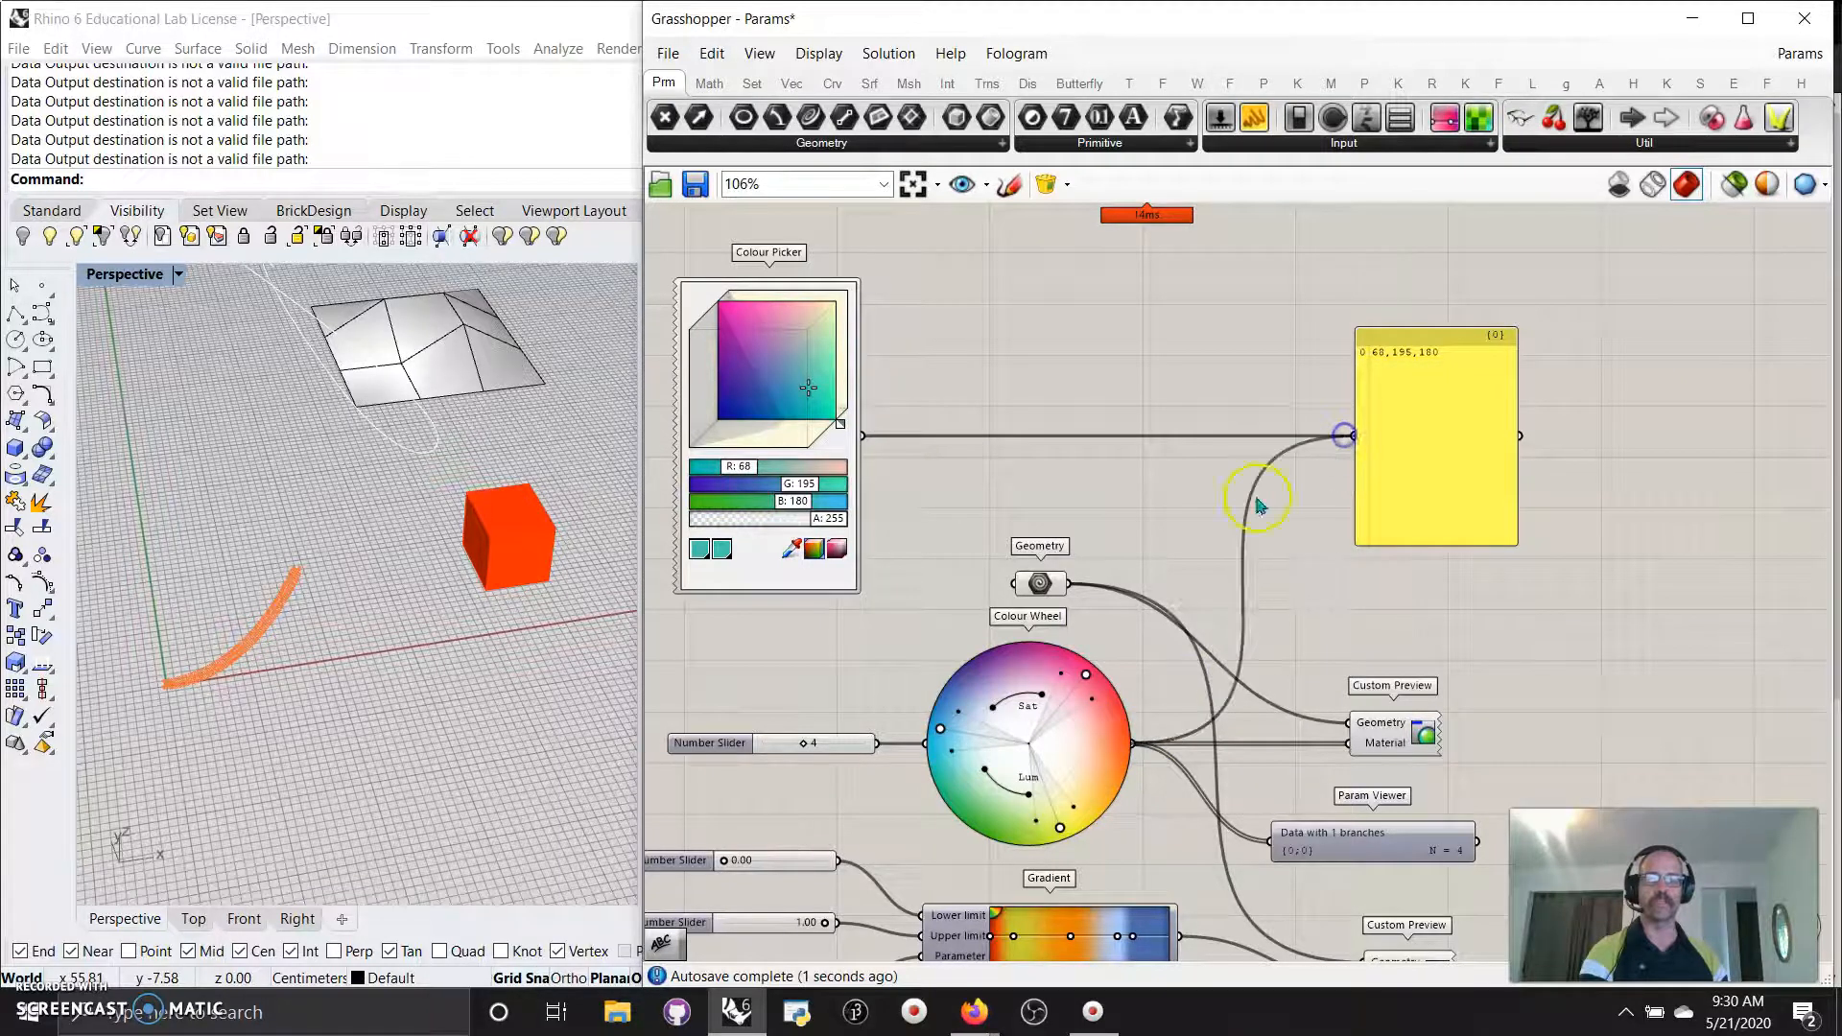
{"action": "left_click_drag", "start_coordinate": [863, 438], "coordinate": [1360, 419]}
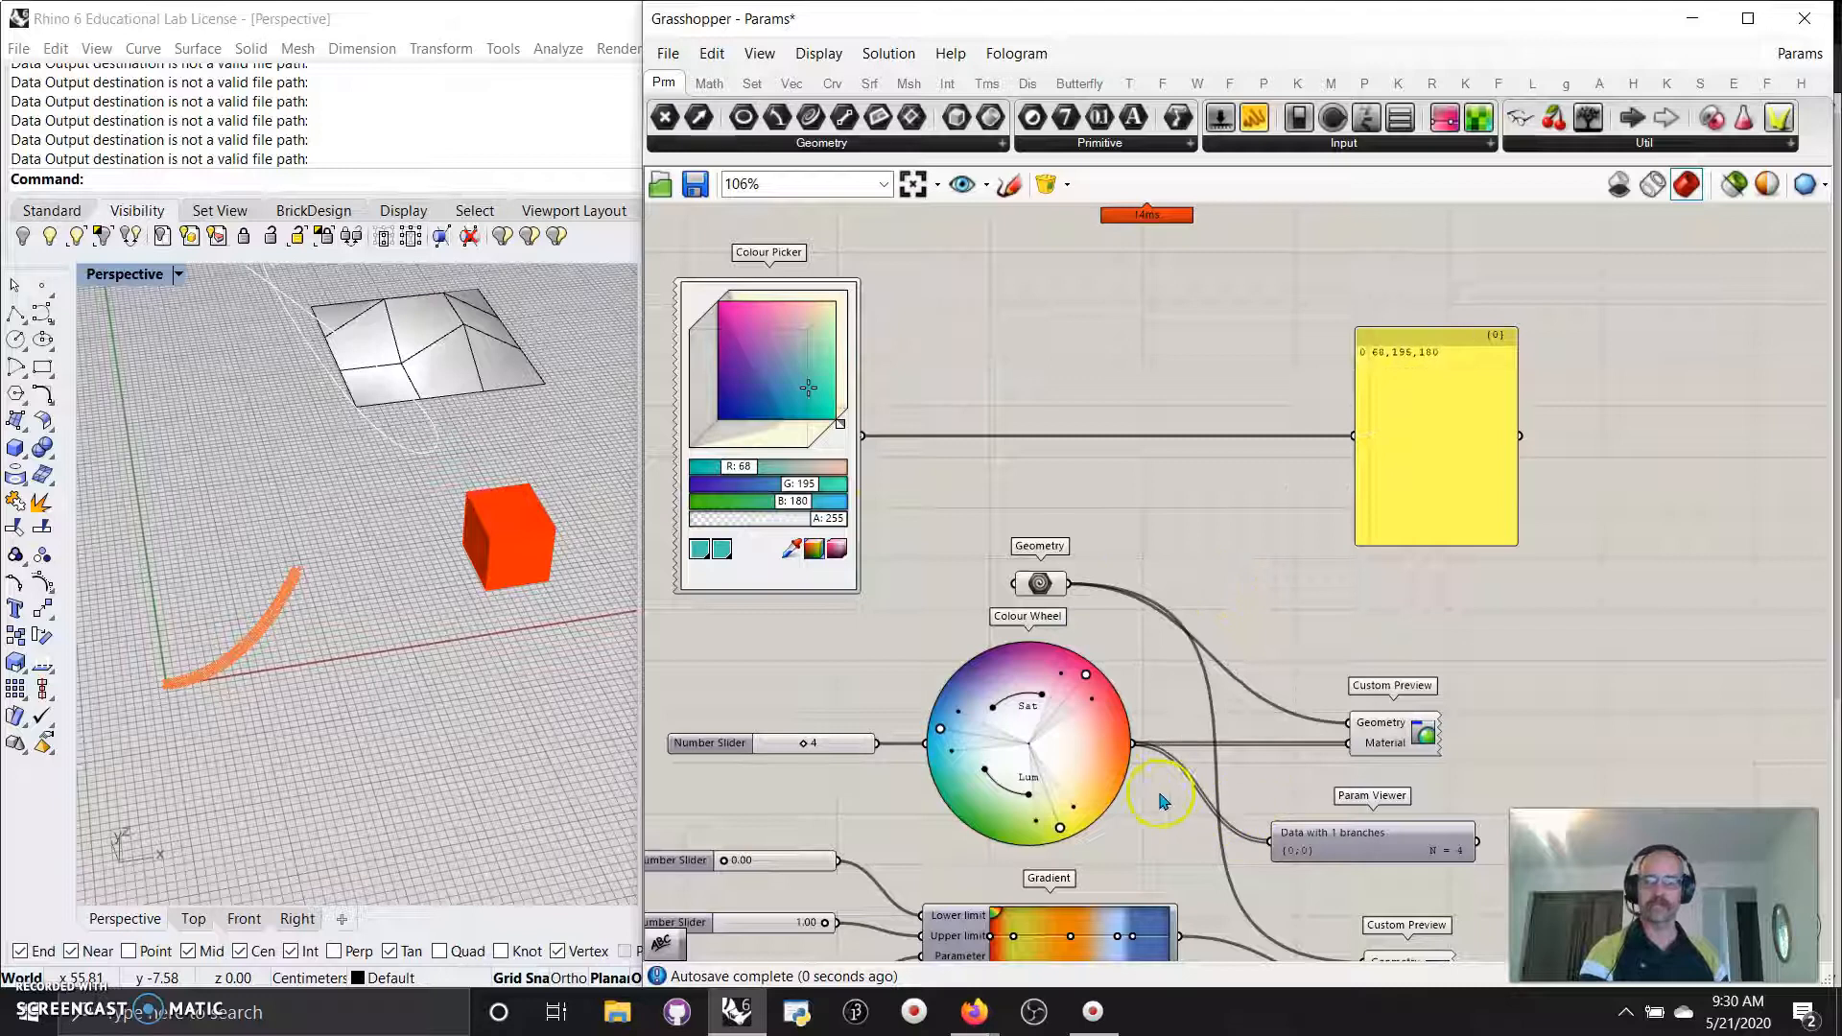
{"action": "left_click_drag", "start_coordinate": [1137, 750], "coordinate": [1320, 501]}
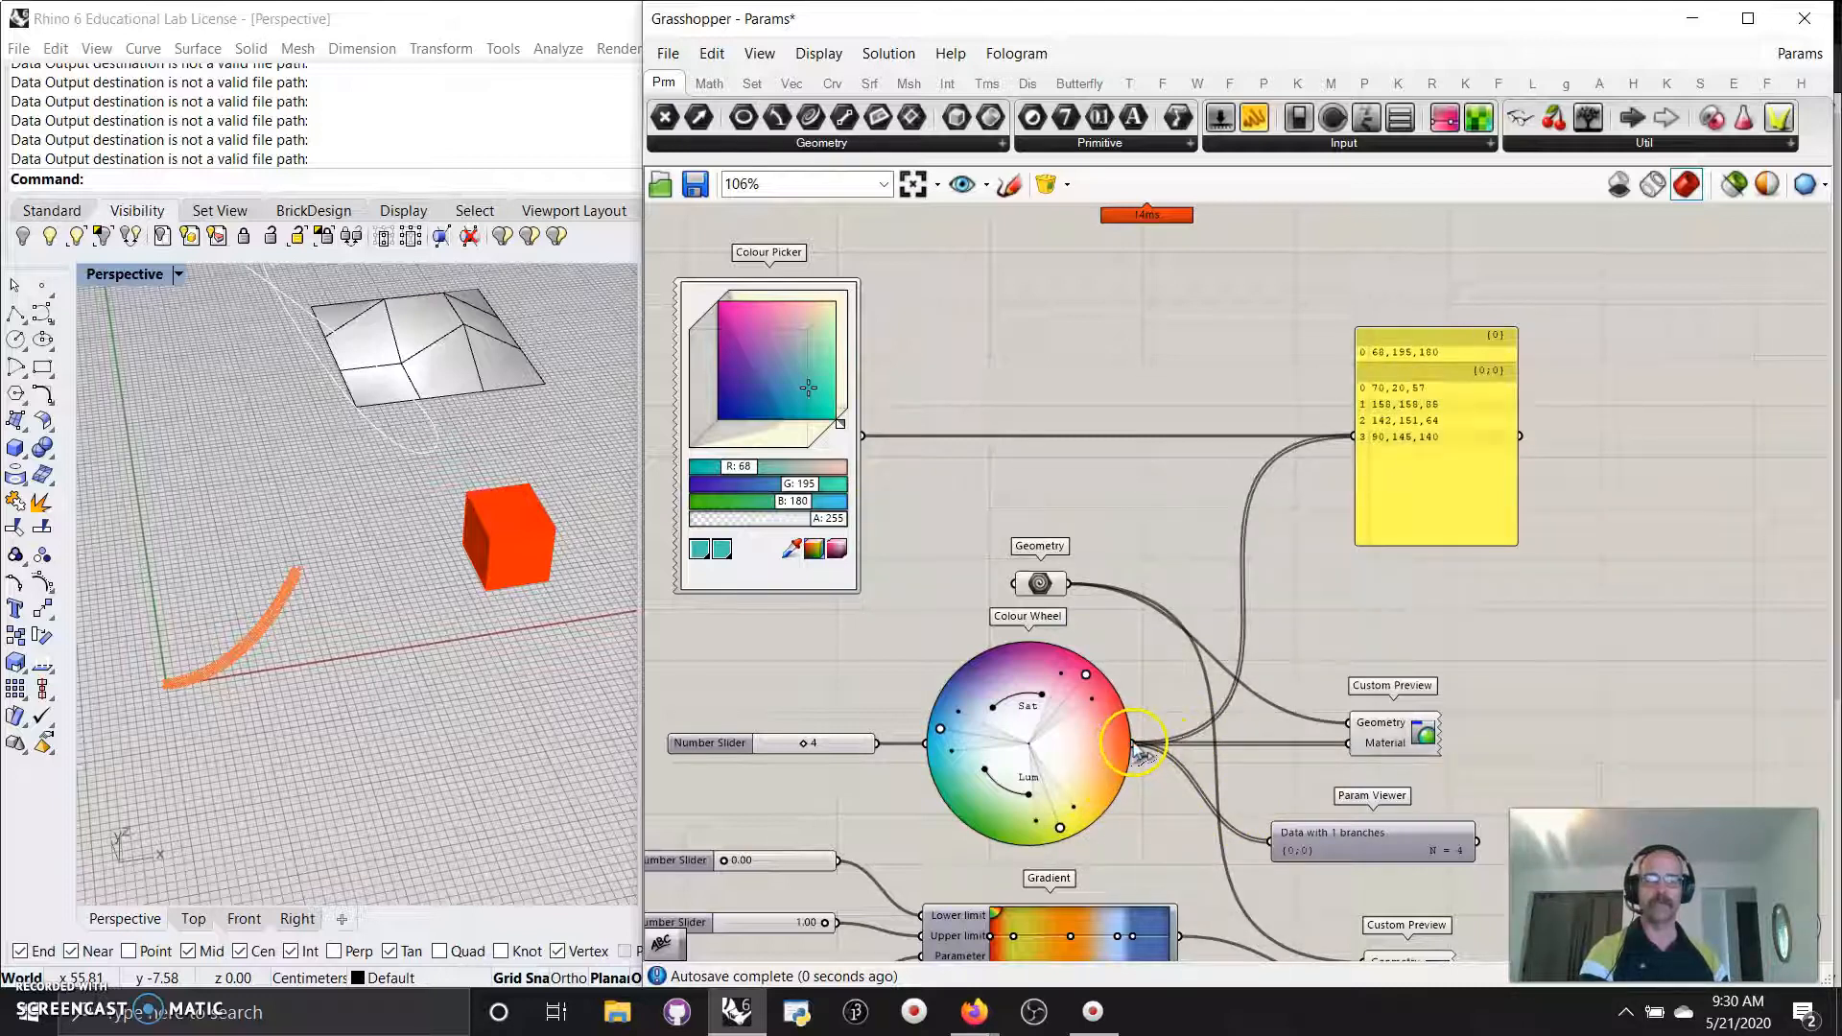
{"action": "left_click_drag", "start_coordinate": [1142, 751], "coordinate": [1351, 437]}
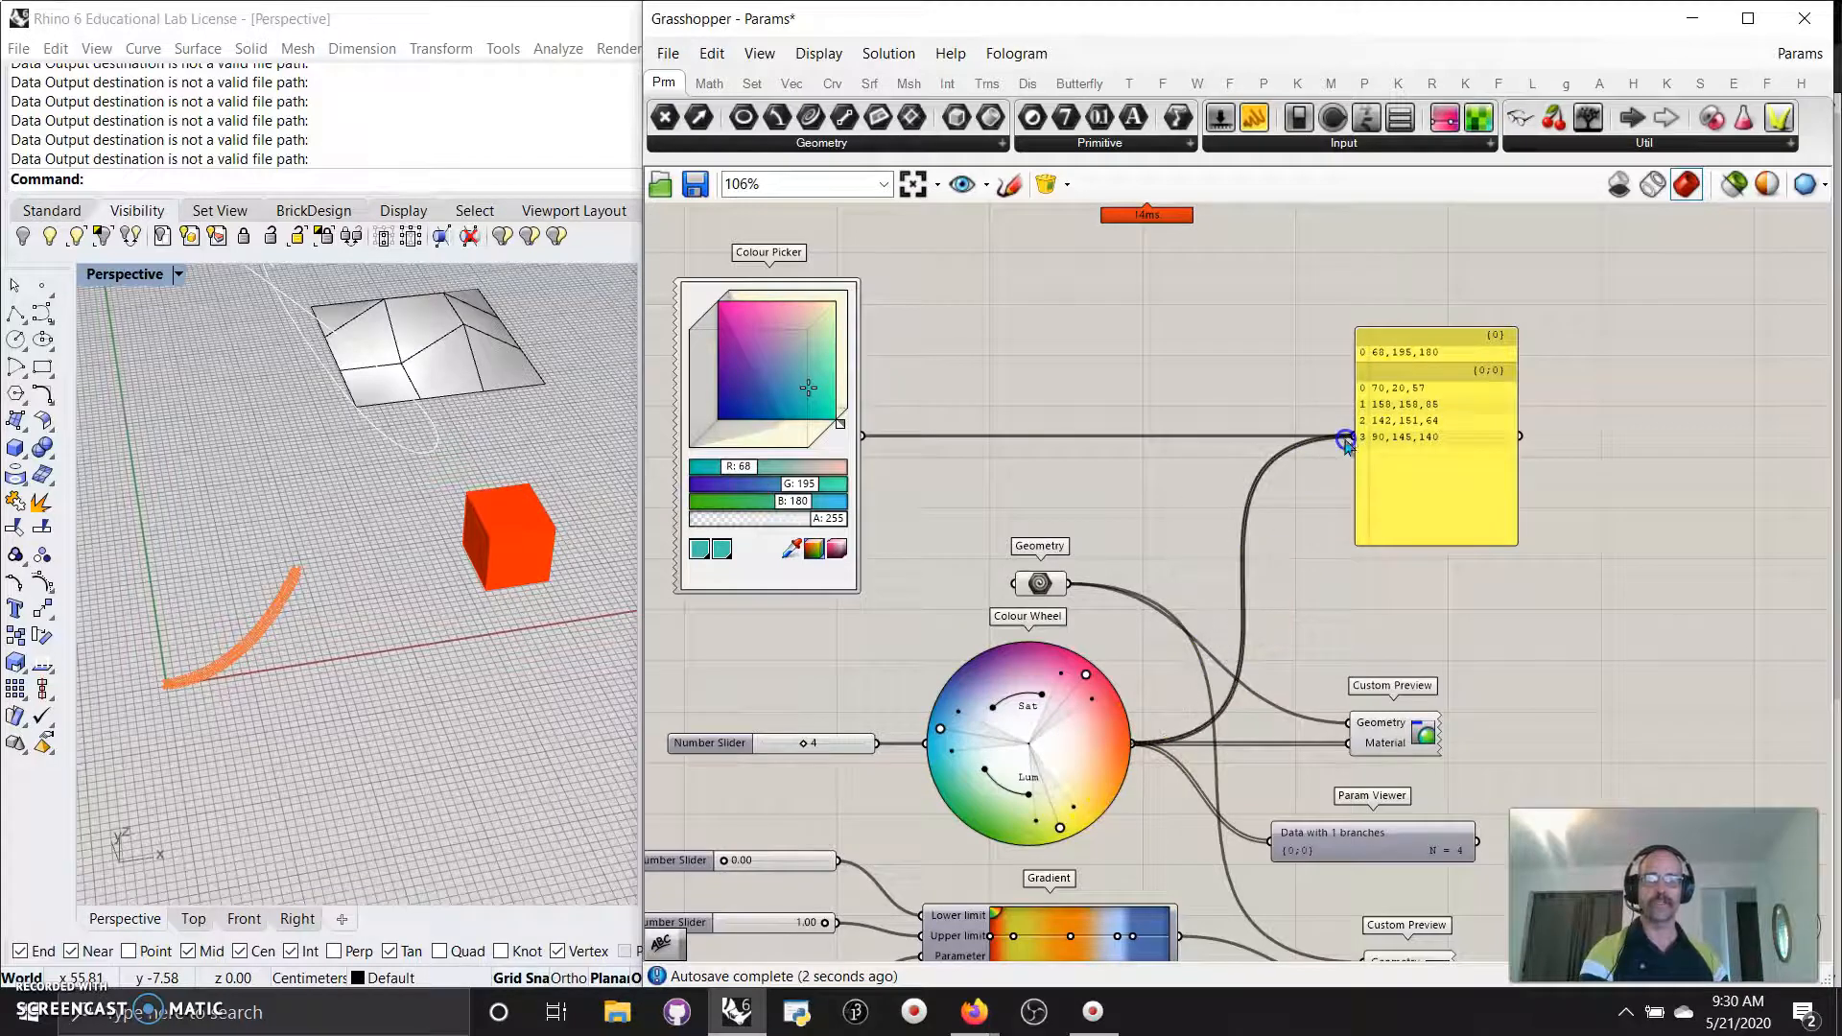
{"action": "key", "text": "ctrl+z"}
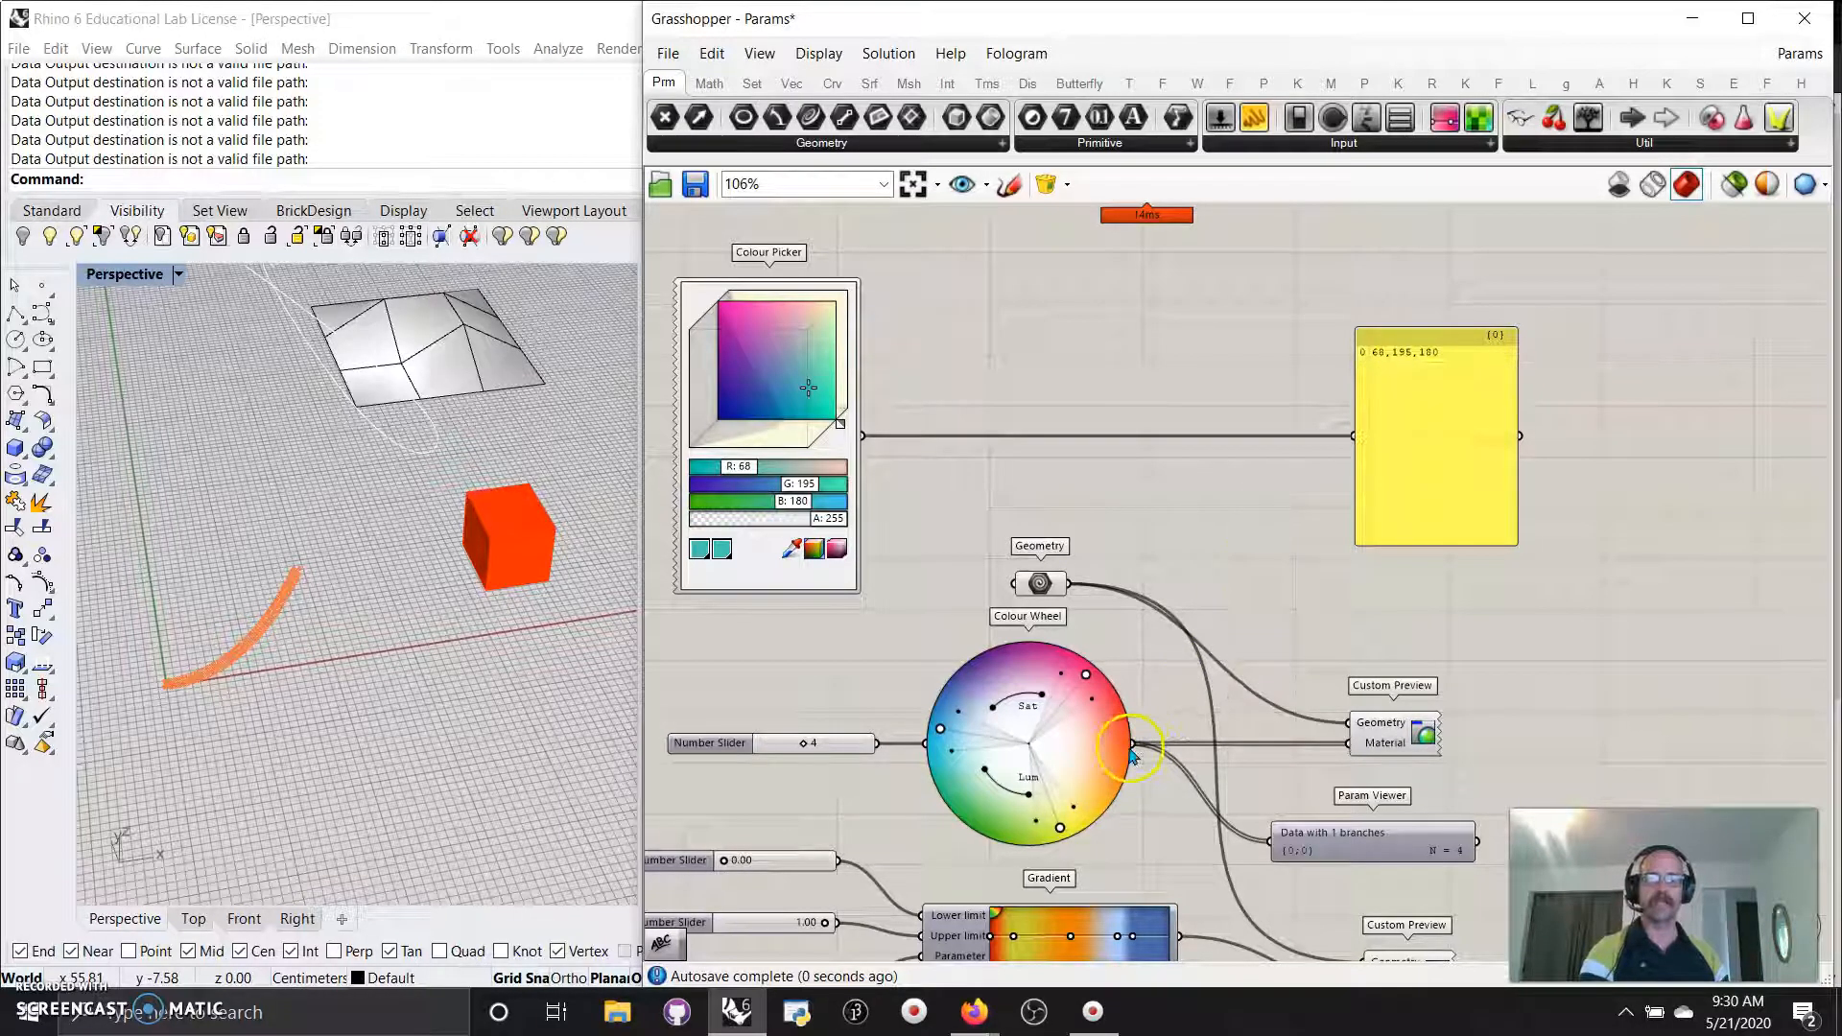
{"action": "mouse_move", "coordinate": [1133, 747]}
{"action": "left_mouse_down", "text": "ctrl+shift"}
{"action": "mouse_move", "coordinate": [1262, 689]}
{"action": "mouse_move", "coordinate": [989, 455]}
{"action": "mouse_move", "coordinate": [865, 463]}
{"action": "mouse_move", "coordinate": [1092, 664]}
{"action": "mouse_move", "coordinate": [1127, 749]}
{"action": "left_mouse_up", "text": "ctrl+shift"}
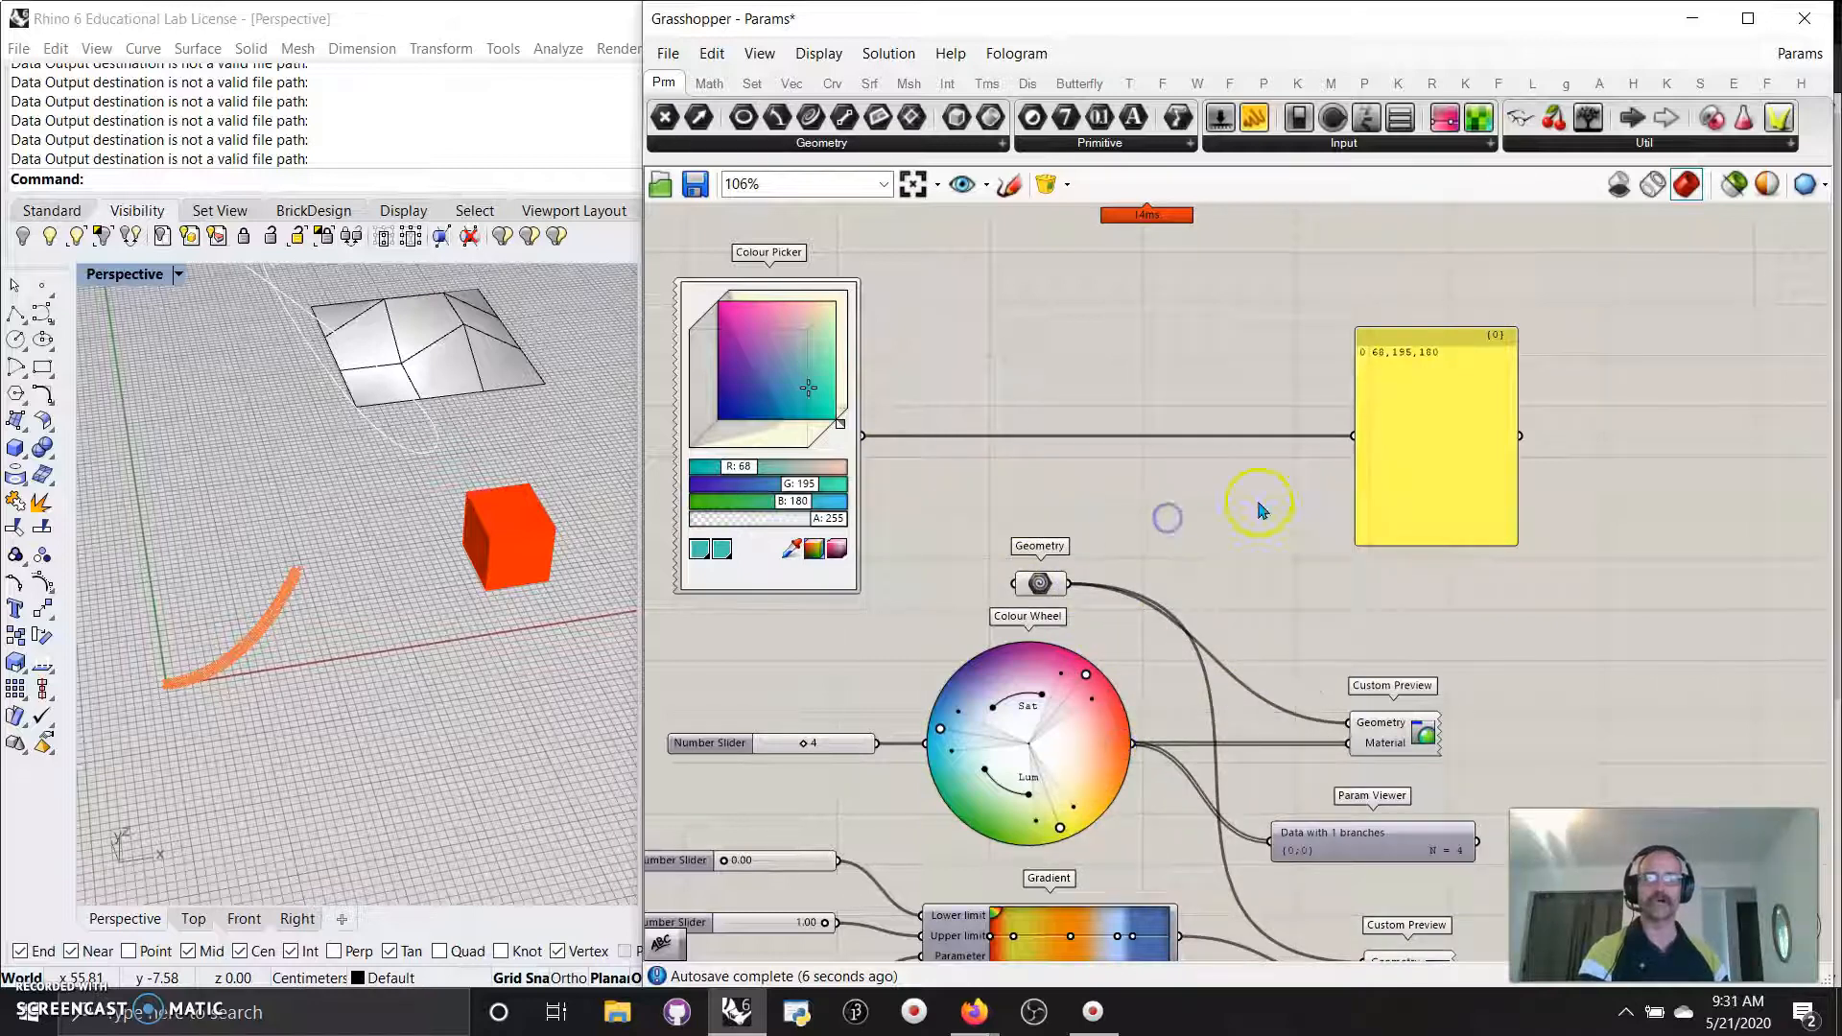
Set the Colour Picker to purple 144,59,180, then preview only the selected Geometry parameter in Rhino.
{"action": "left_click", "coordinate": [746, 353]}
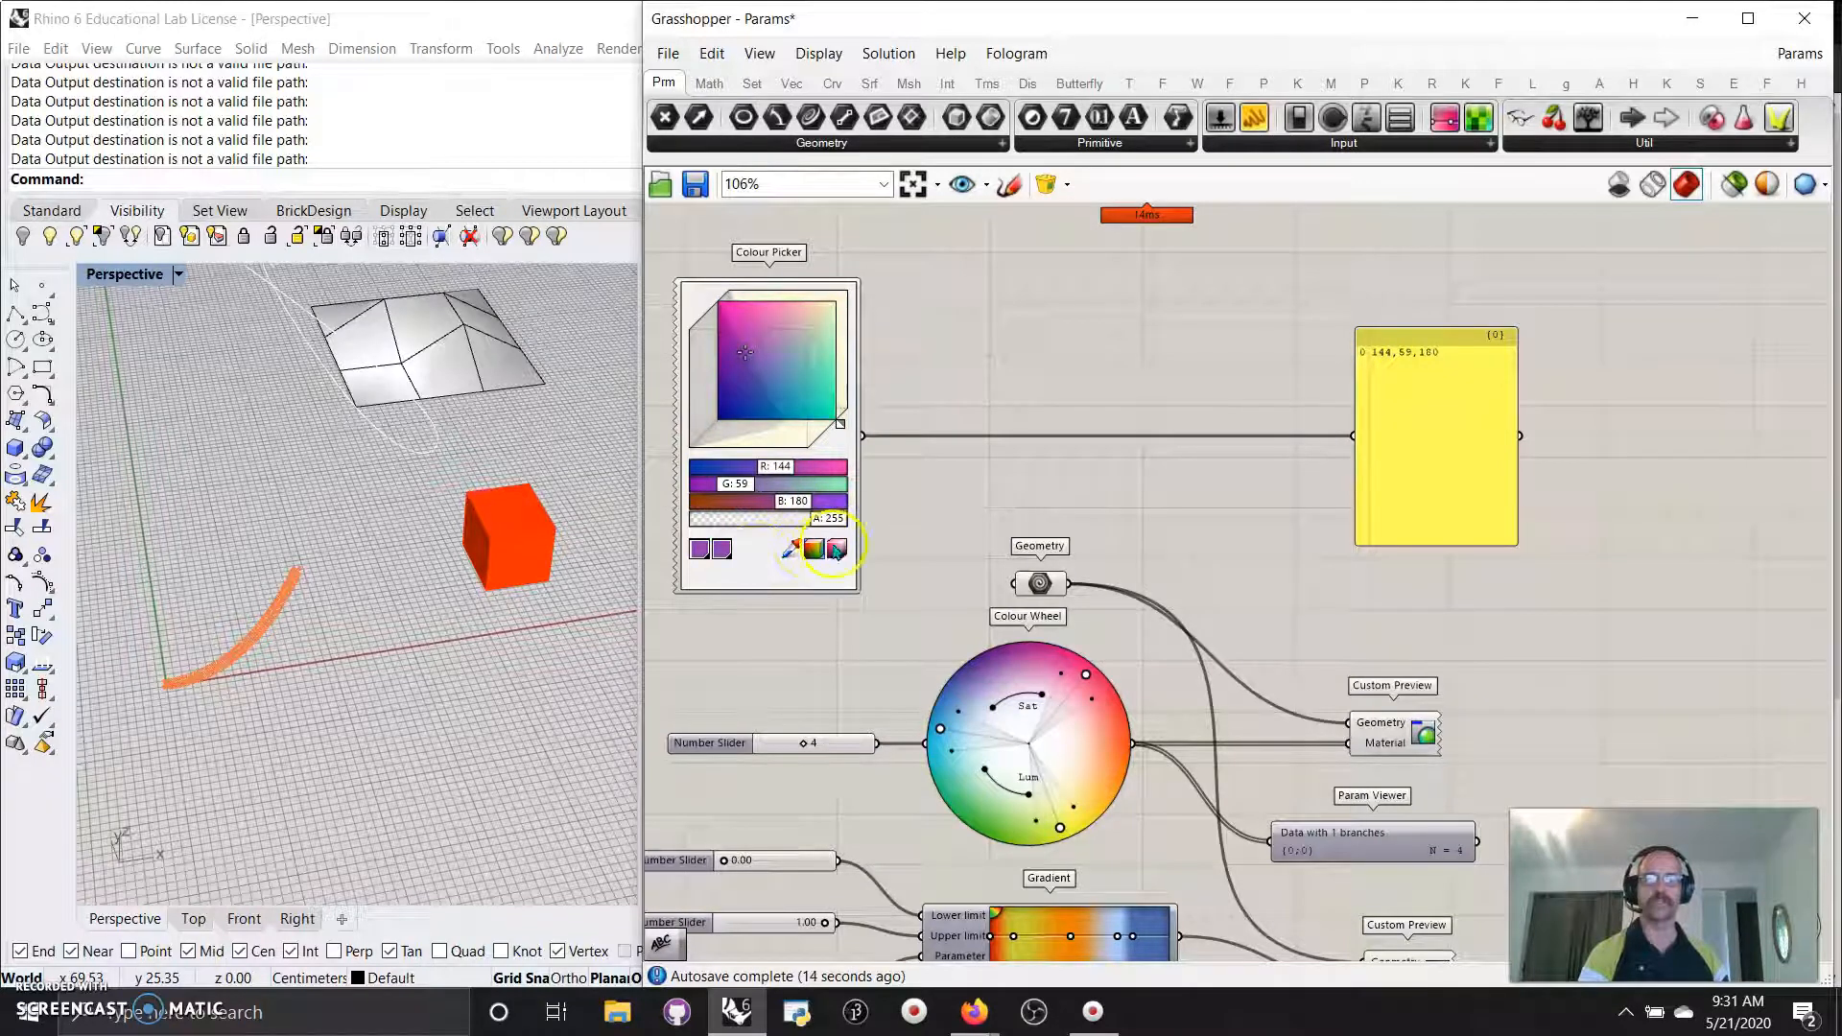
{"action": "right_click_drag", "start_coordinate": [929, 585], "coordinate": [880, 420]}
{"action": "left_click", "coordinate": [1055, 377]}
{"action": "right_click_drag", "start_coordinate": [1249, 420], "coordinate": [1253, 484]}
{"action": "left_click_drag", "start_coordinate": [1023, 500], "coordinate": [996, 493]}
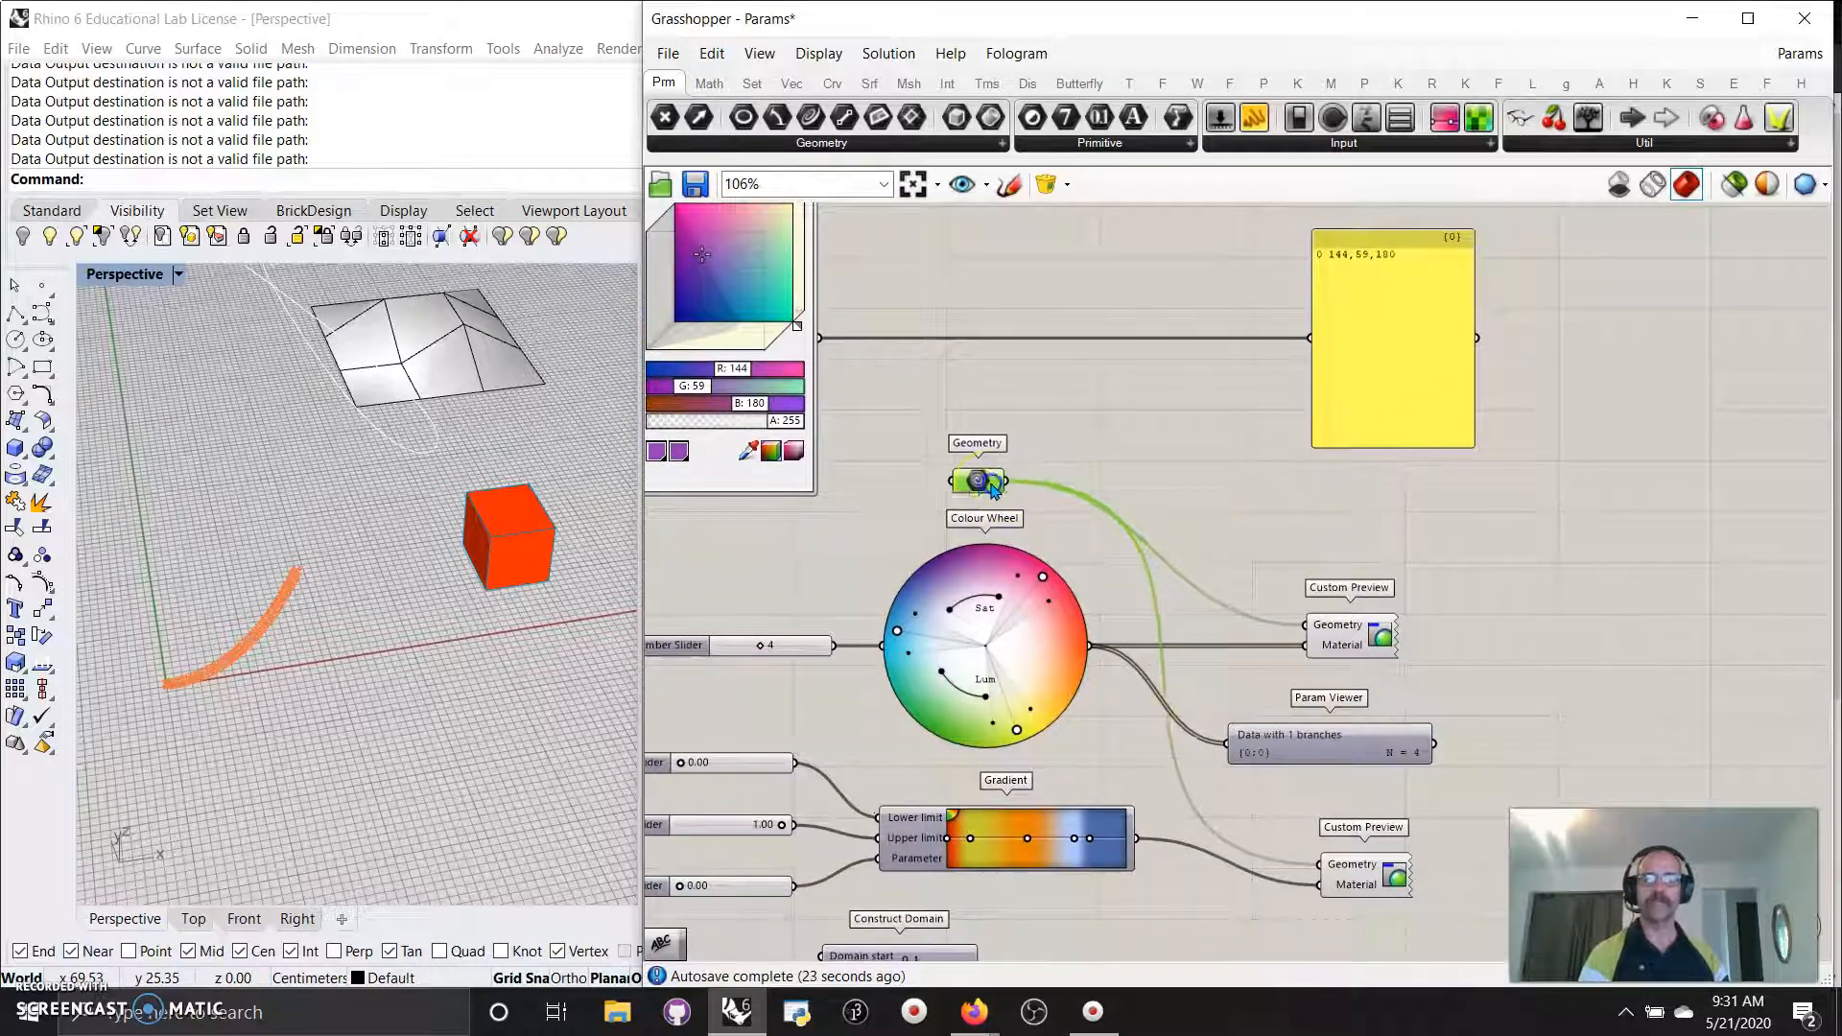
{"action": "left_click", "coordinate": [1652, 185]}
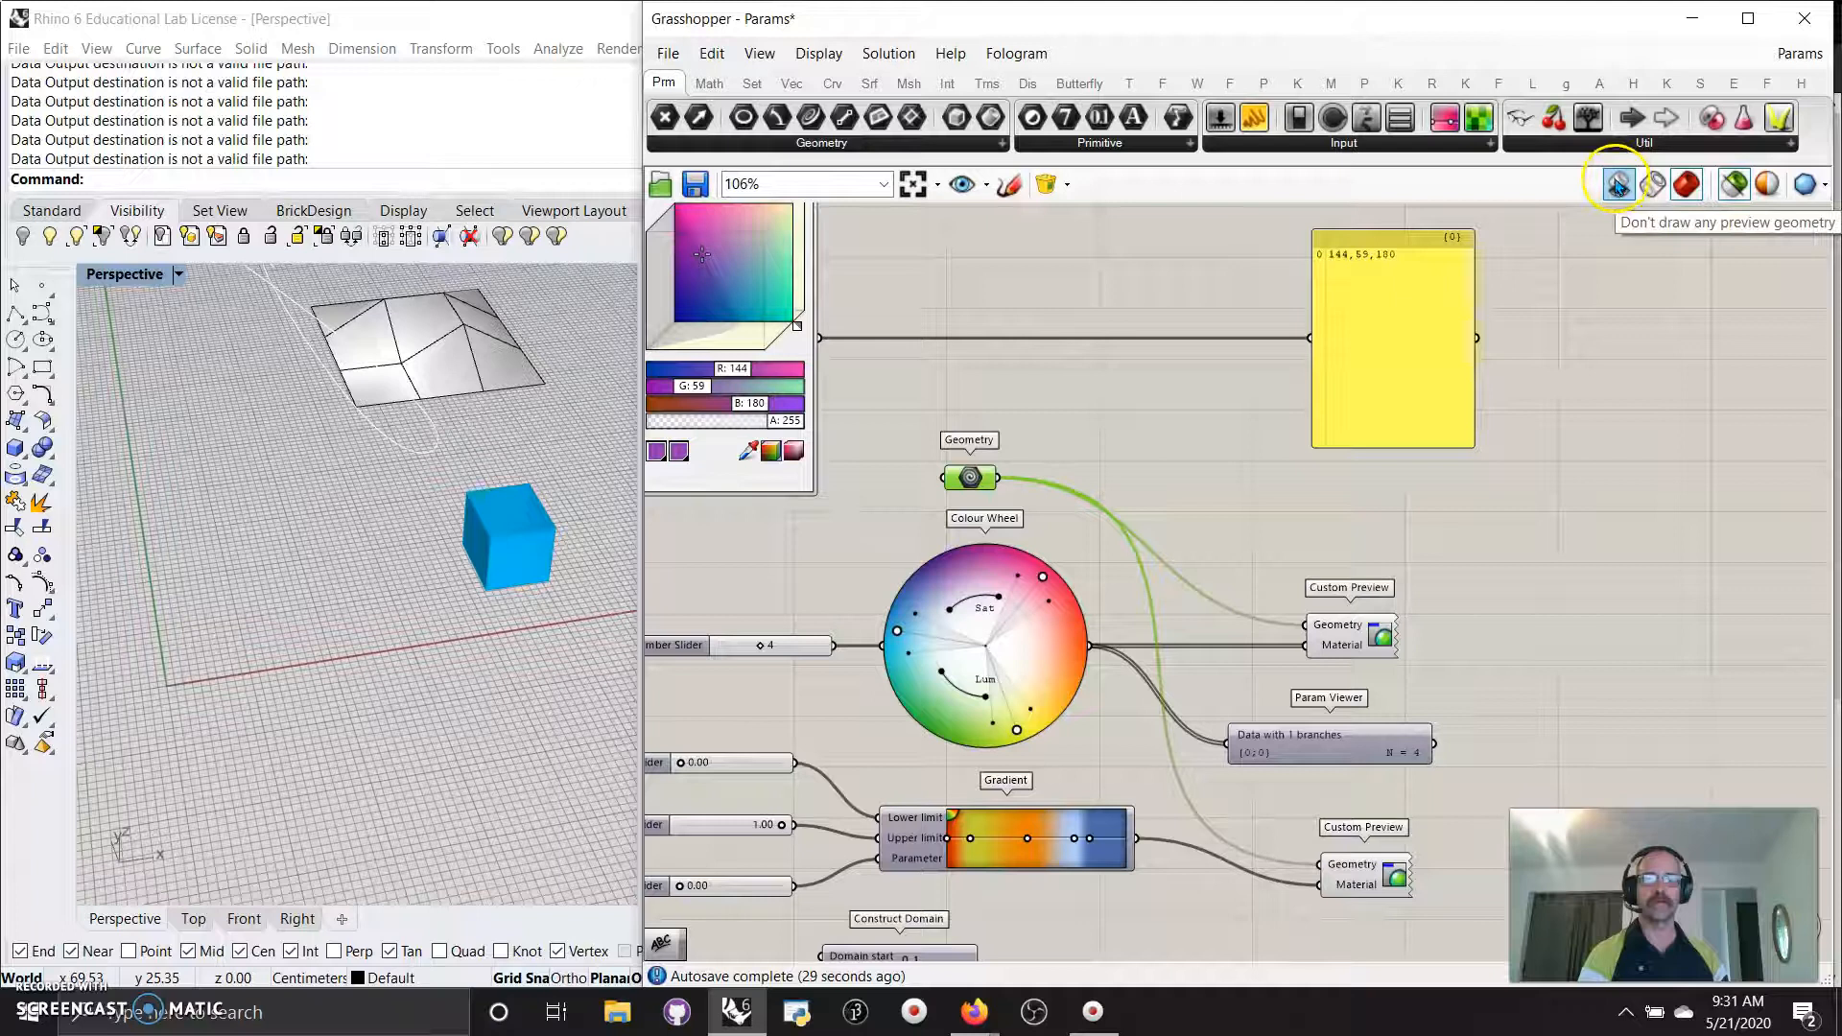
Return Grasshopper previews to shaded mode for all objects and deselect the Geometry parameter.
{"action": "left_click", "coordinate": [1653, 184]}
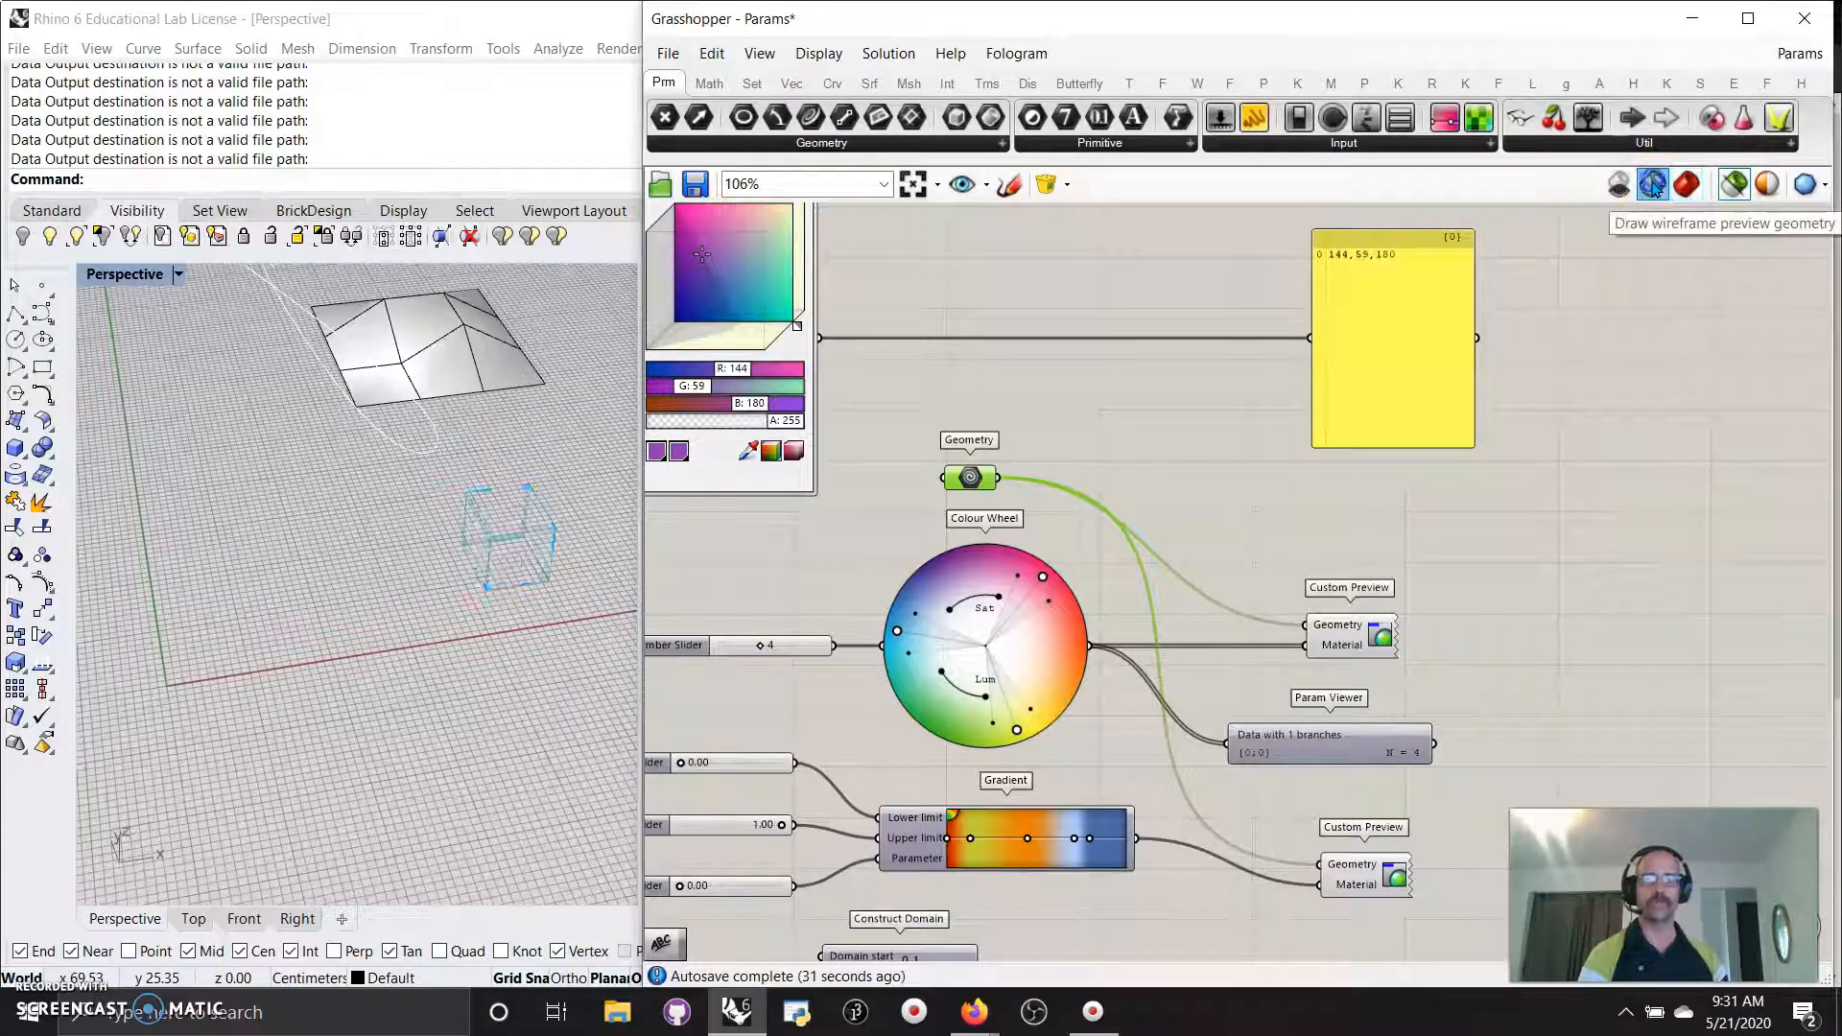
{"action": "left_click", "coordinate": [1689, 185]}
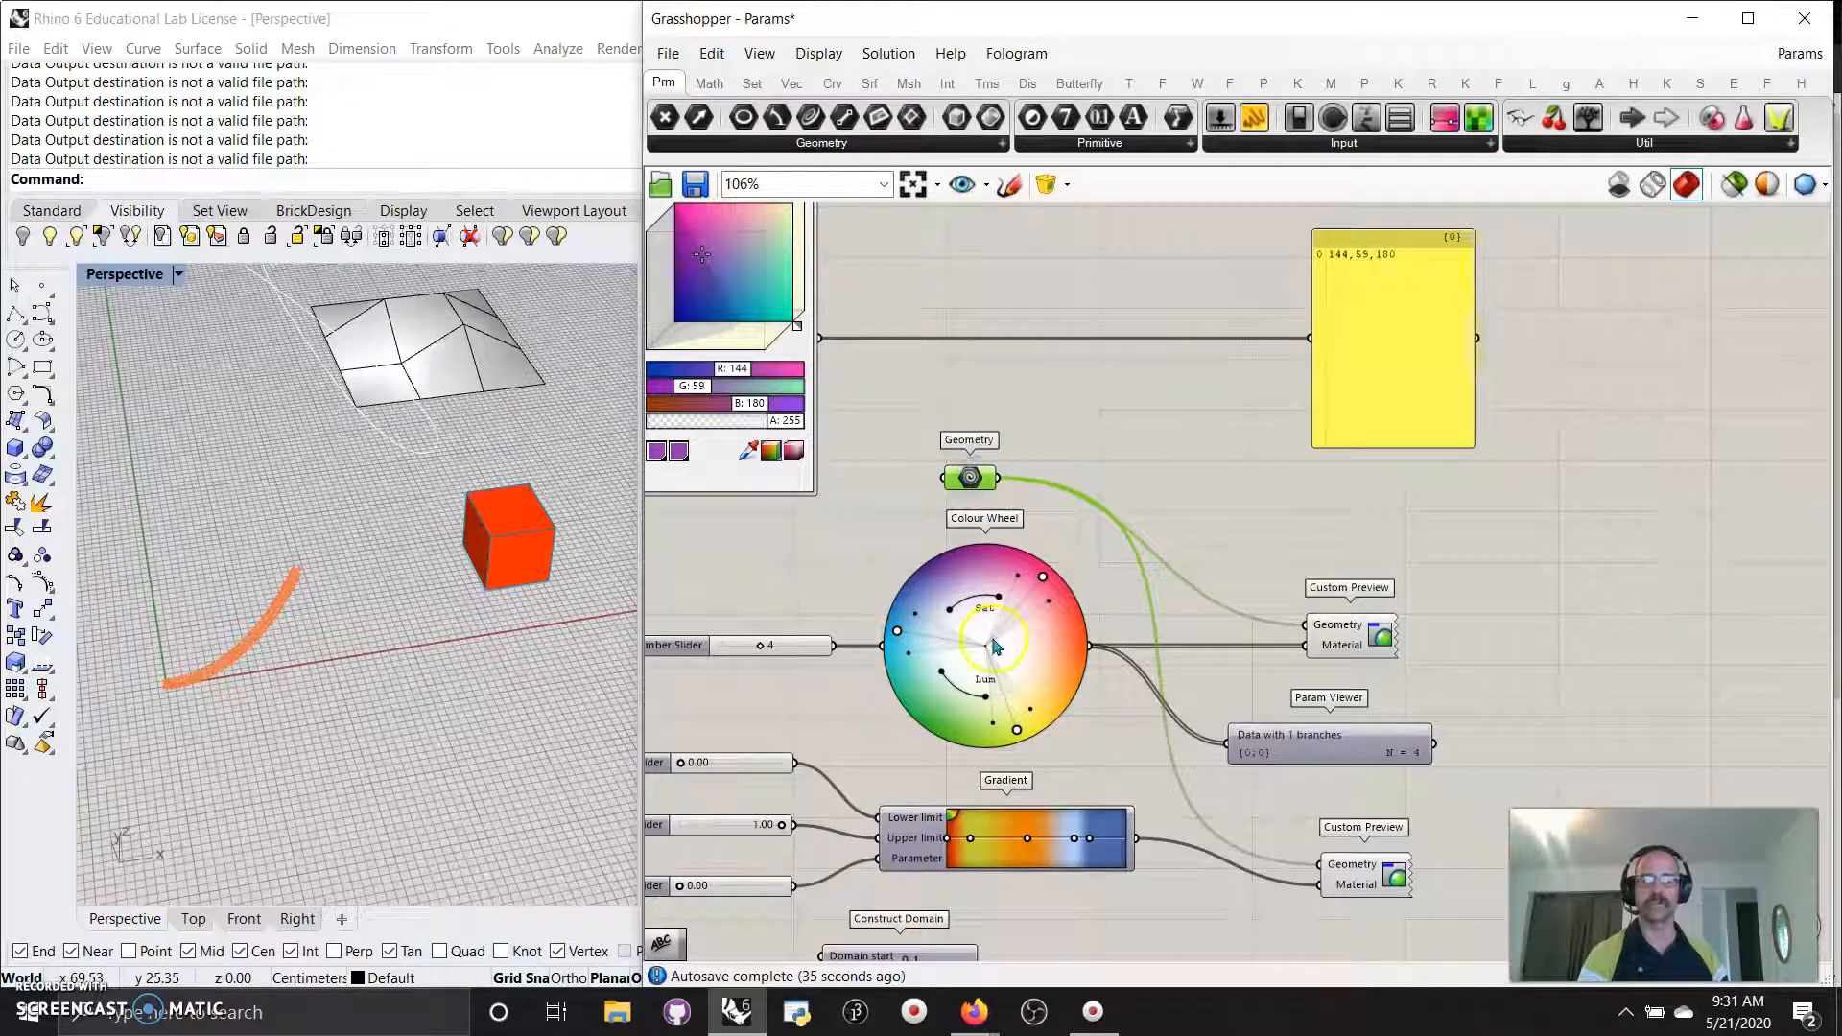
{"action": "left_click", "coordinate": [1736, 184]}
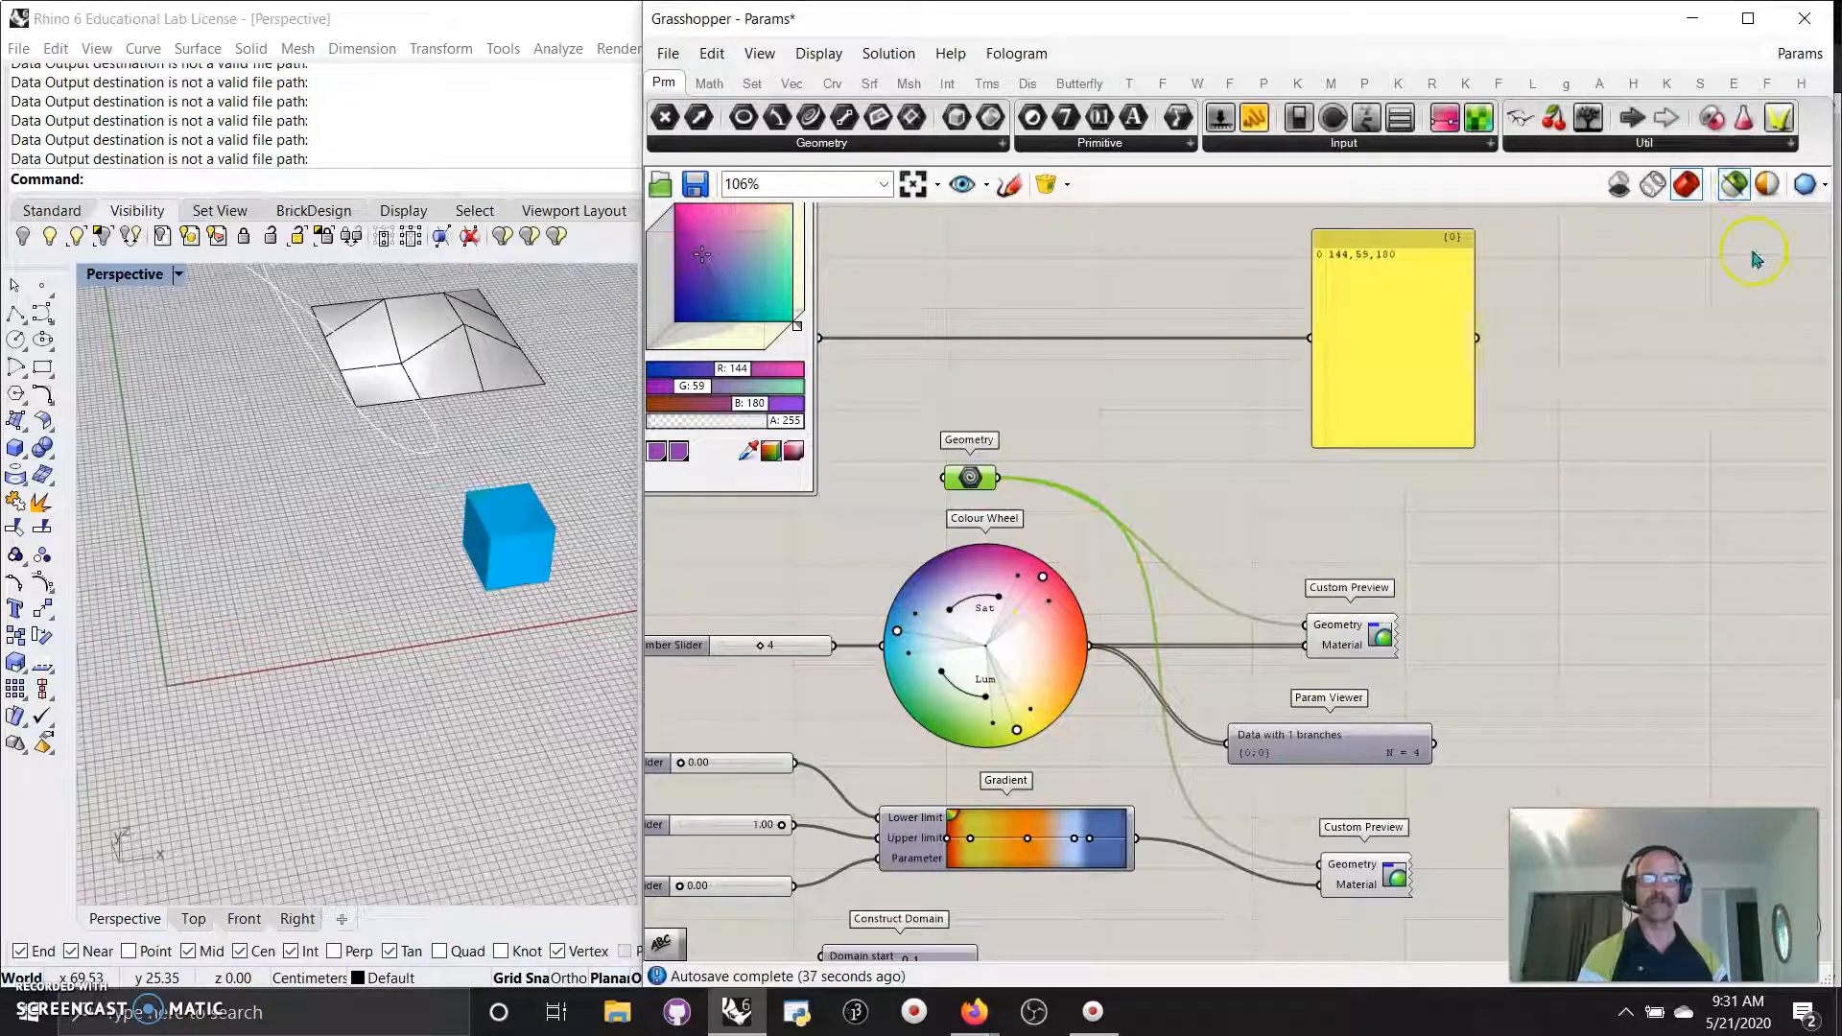
{"action": "left_click", "coordinate": [1741, 186]}
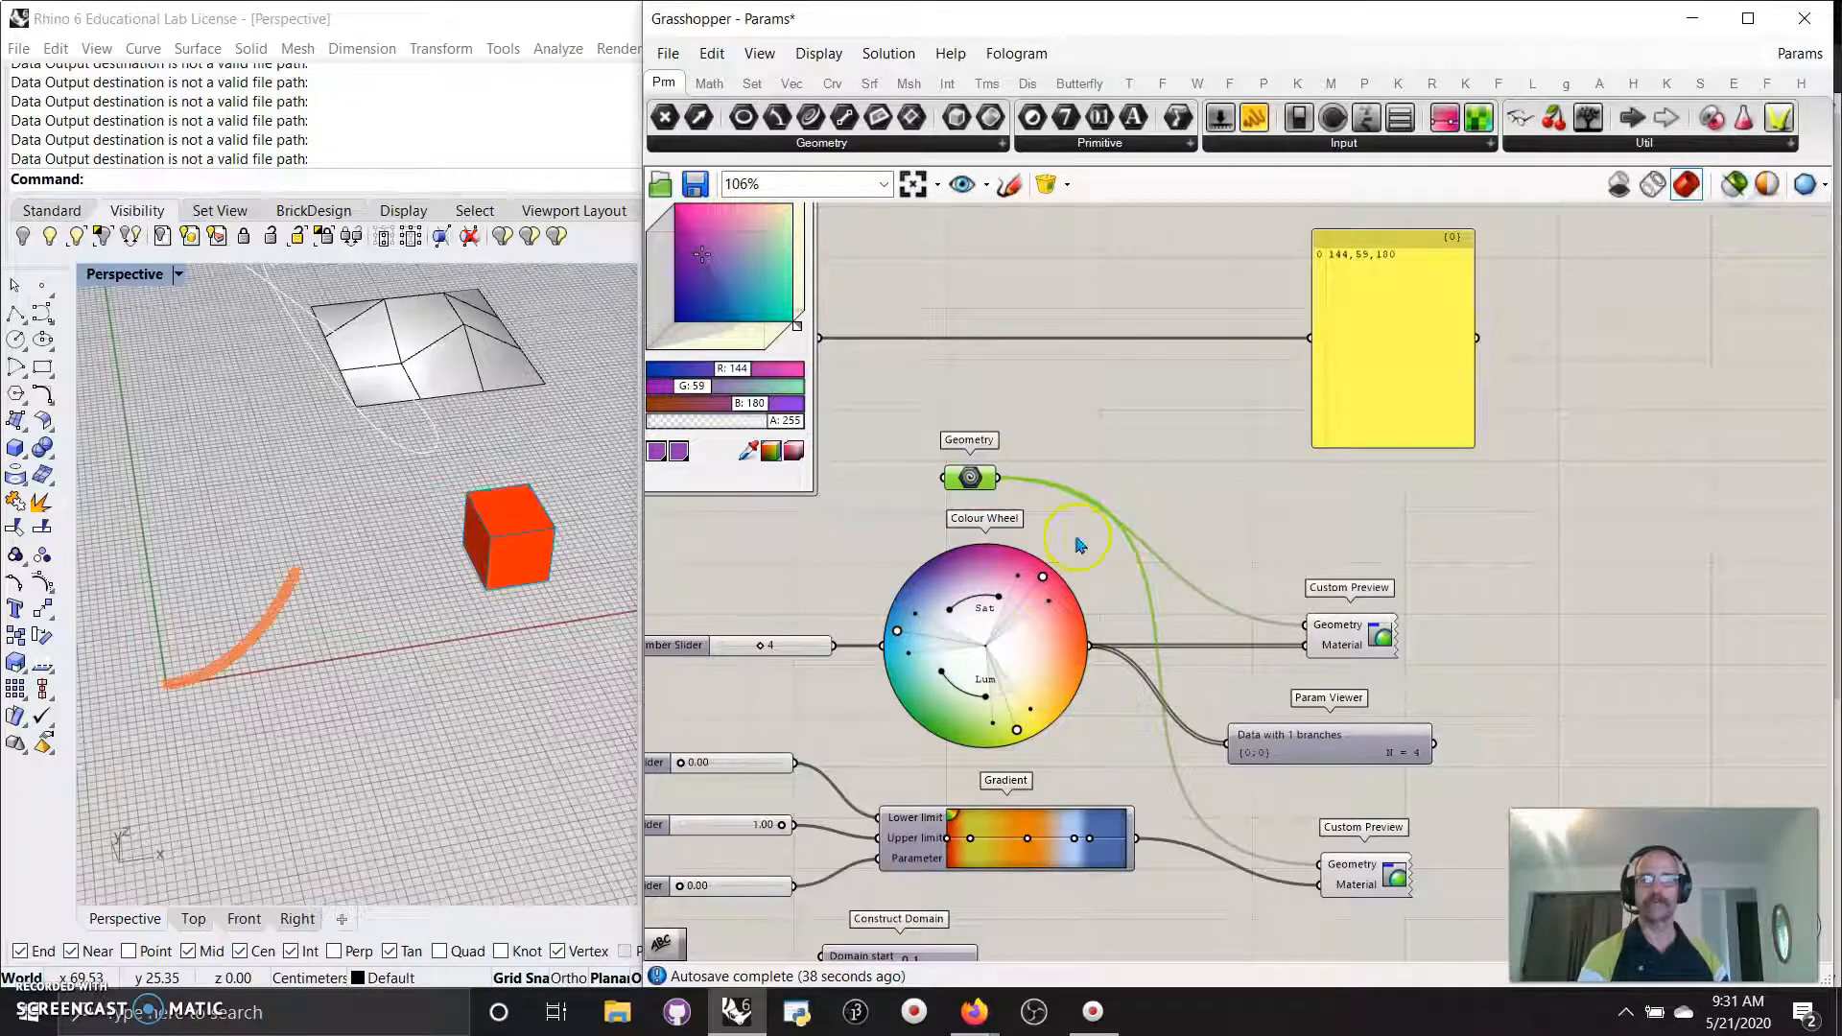
{"action": "left_click", "coordinate": [1739, 186]}
{"action": "left_click", "coordinate": [1739, 185]}
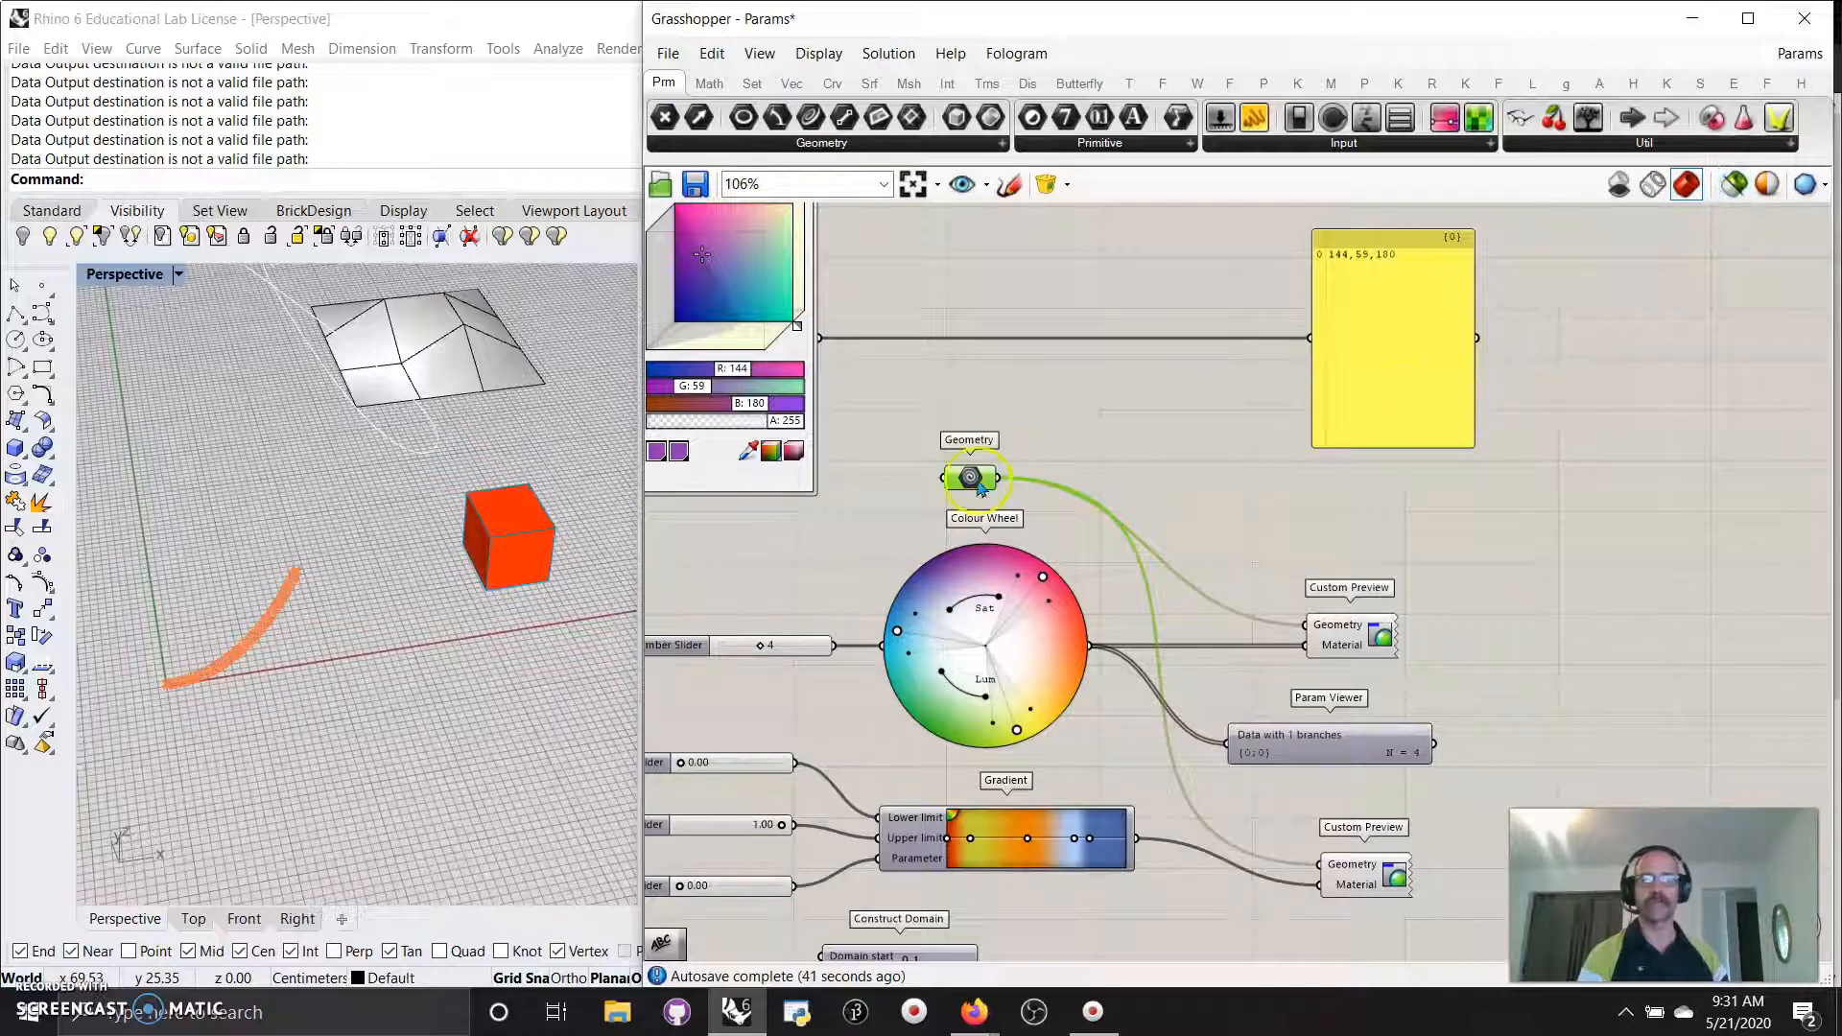
{"action": "left_click", "coordinate": [864, 534]}
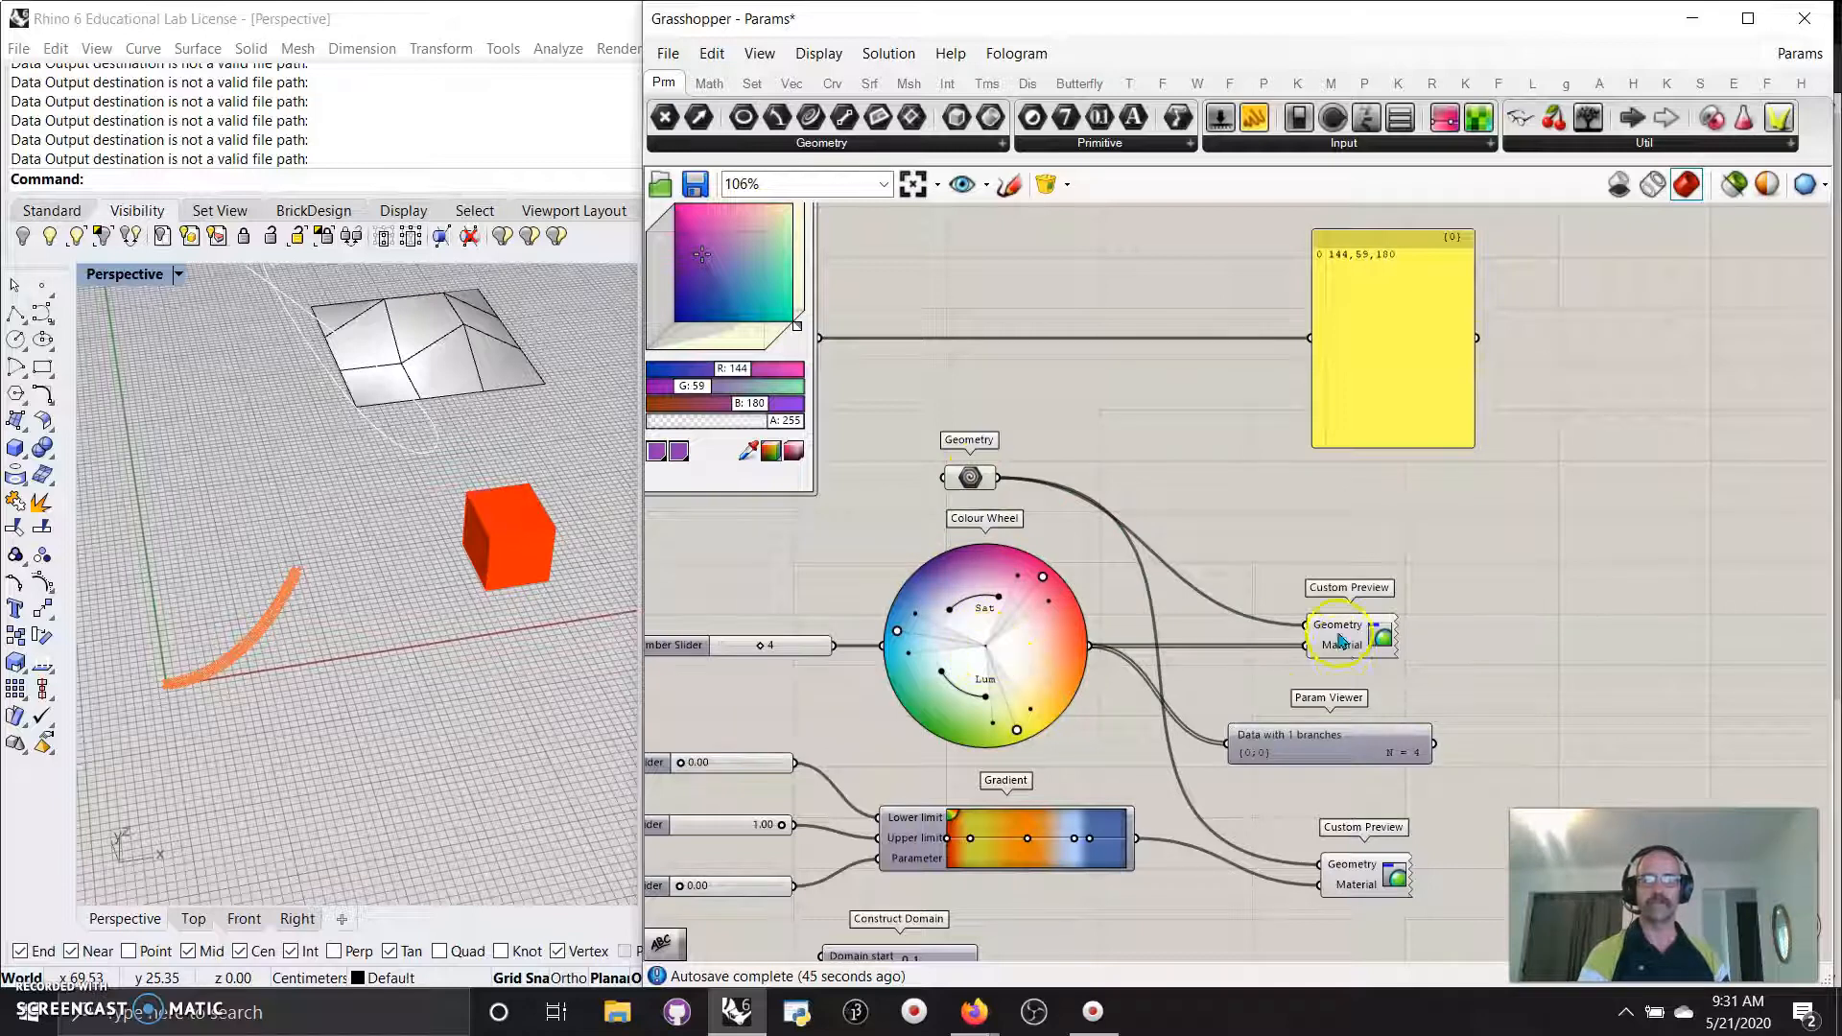
Move the upper Custom Preview up-right and wire the Colour Picker into its Material input.
{"action": "left_click_drag", "start_coordinate": [1341, 641], "coordinate": [1366, 621]}
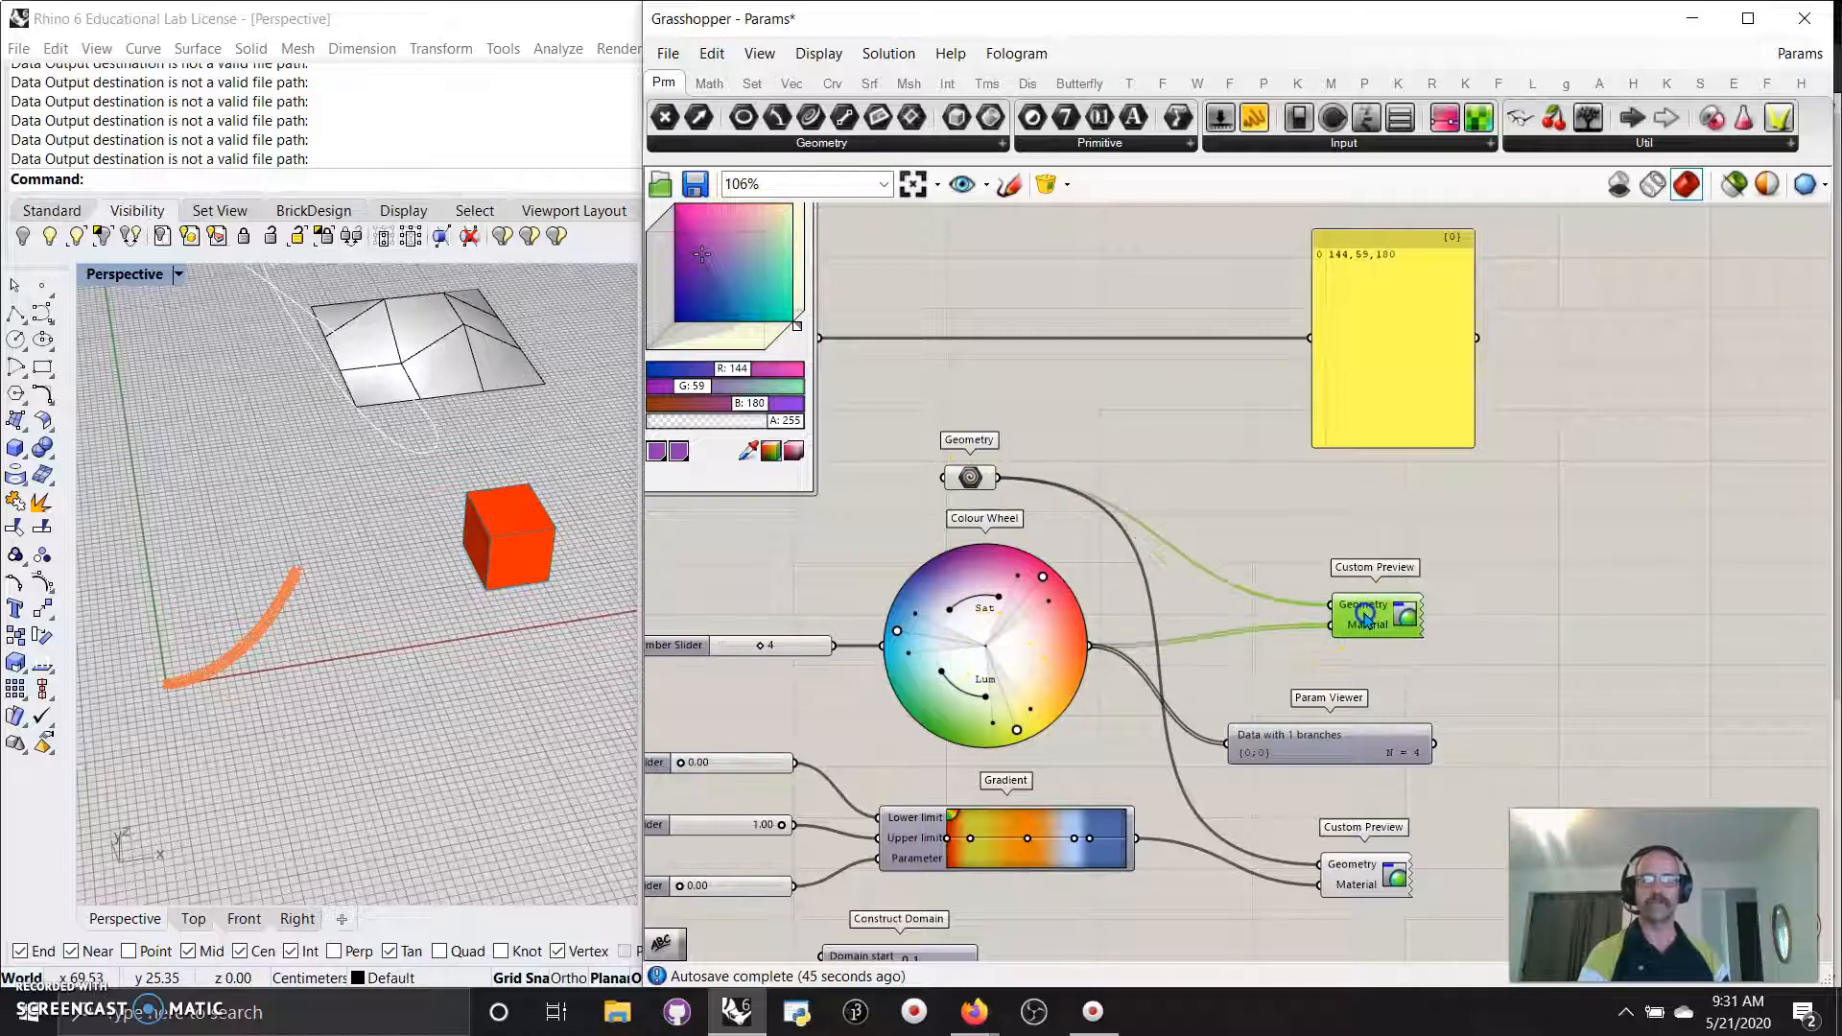
{"action": "right_click", "coordinate": [1128, 604]}
{"action": "left_click_drag", "start_coordinate": [820, 339], "coordinate": [1325, 626]}
{"action": "left_click", "coordinate": [978, 477]}
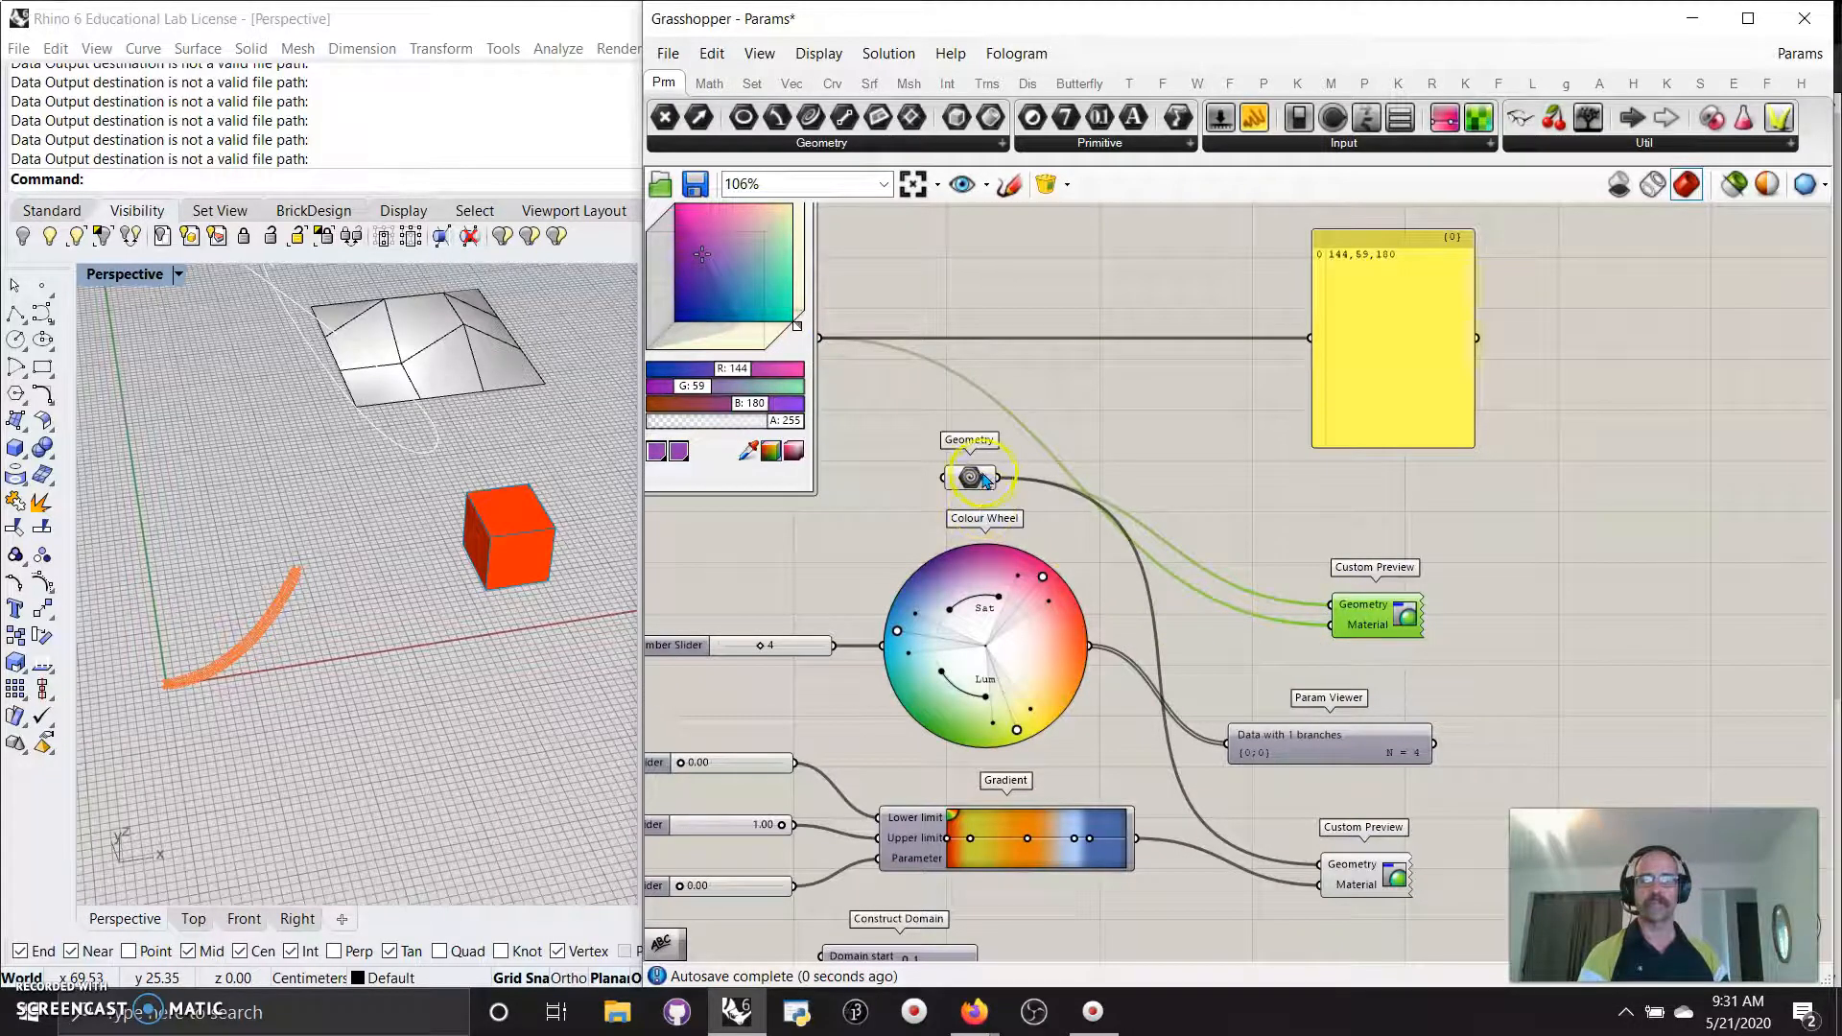
{"action": "left_click_drag", "start_coordinate": [972, 481], "coordinate": [945, 480]}
{"action": "left_click", "coordinate": [763, 380]}
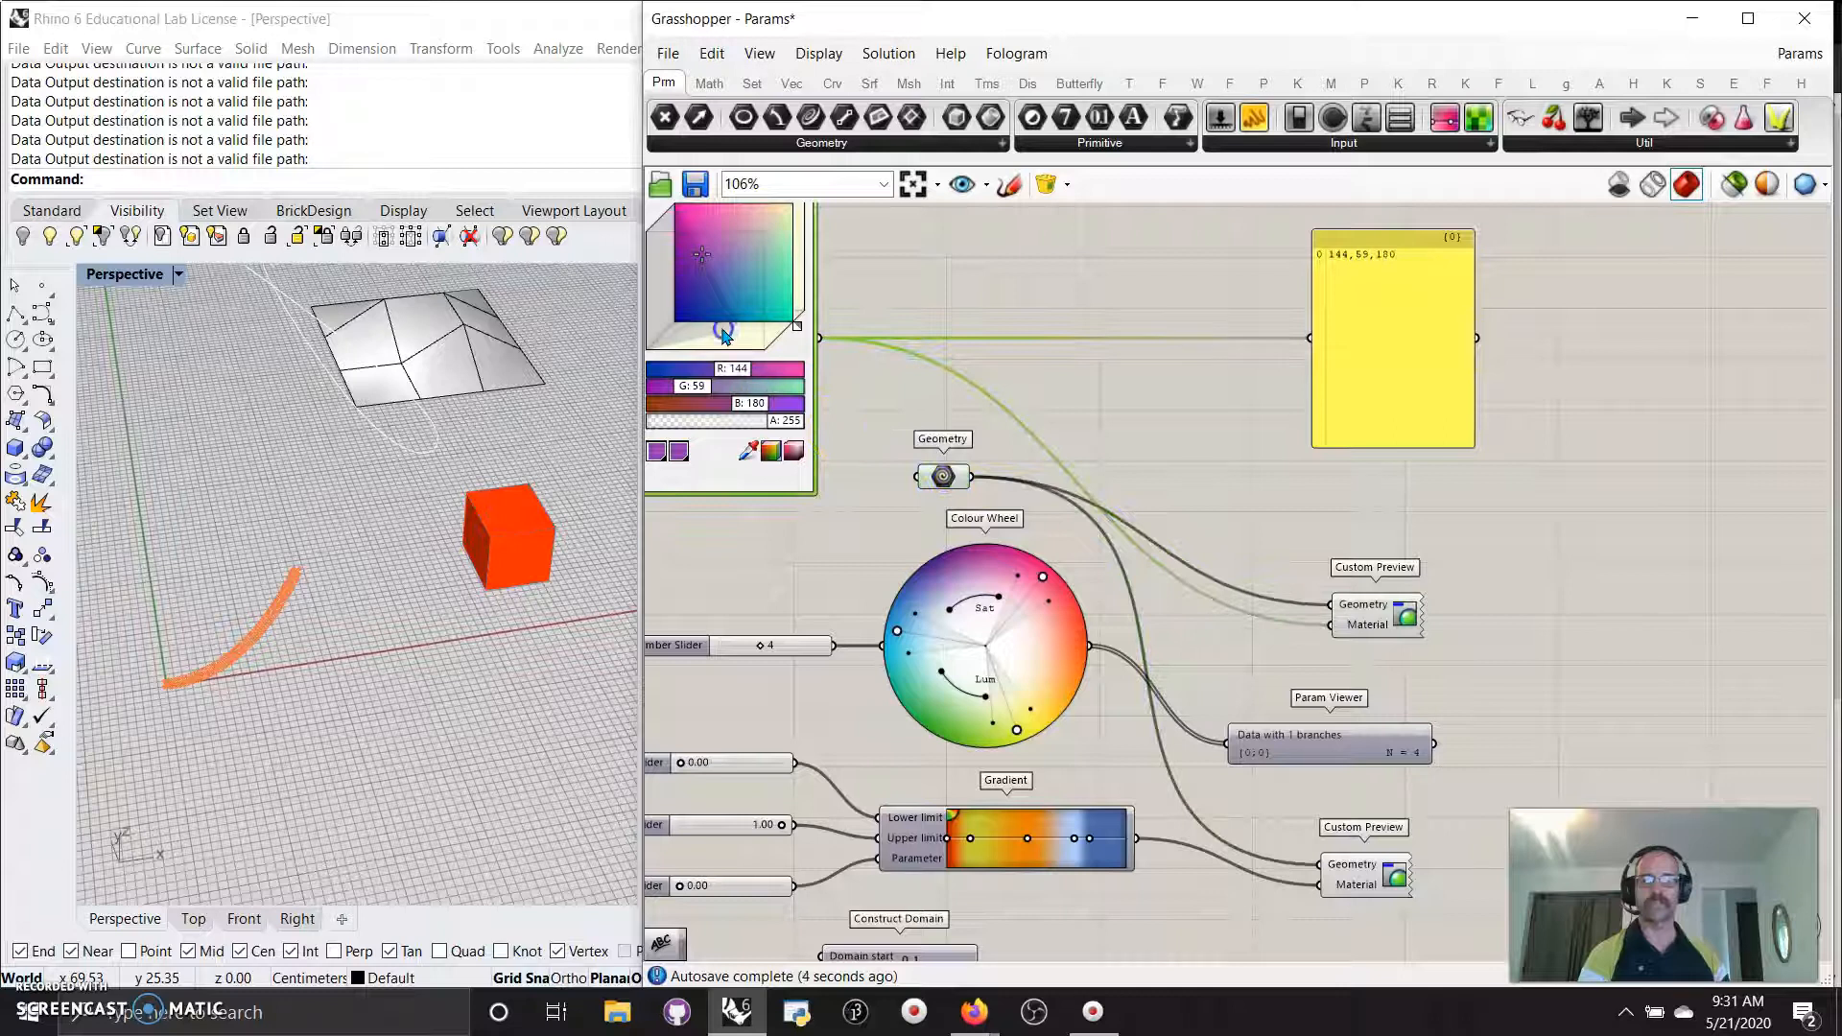
{"action": "left_click", "coordinate": [943, 477]}
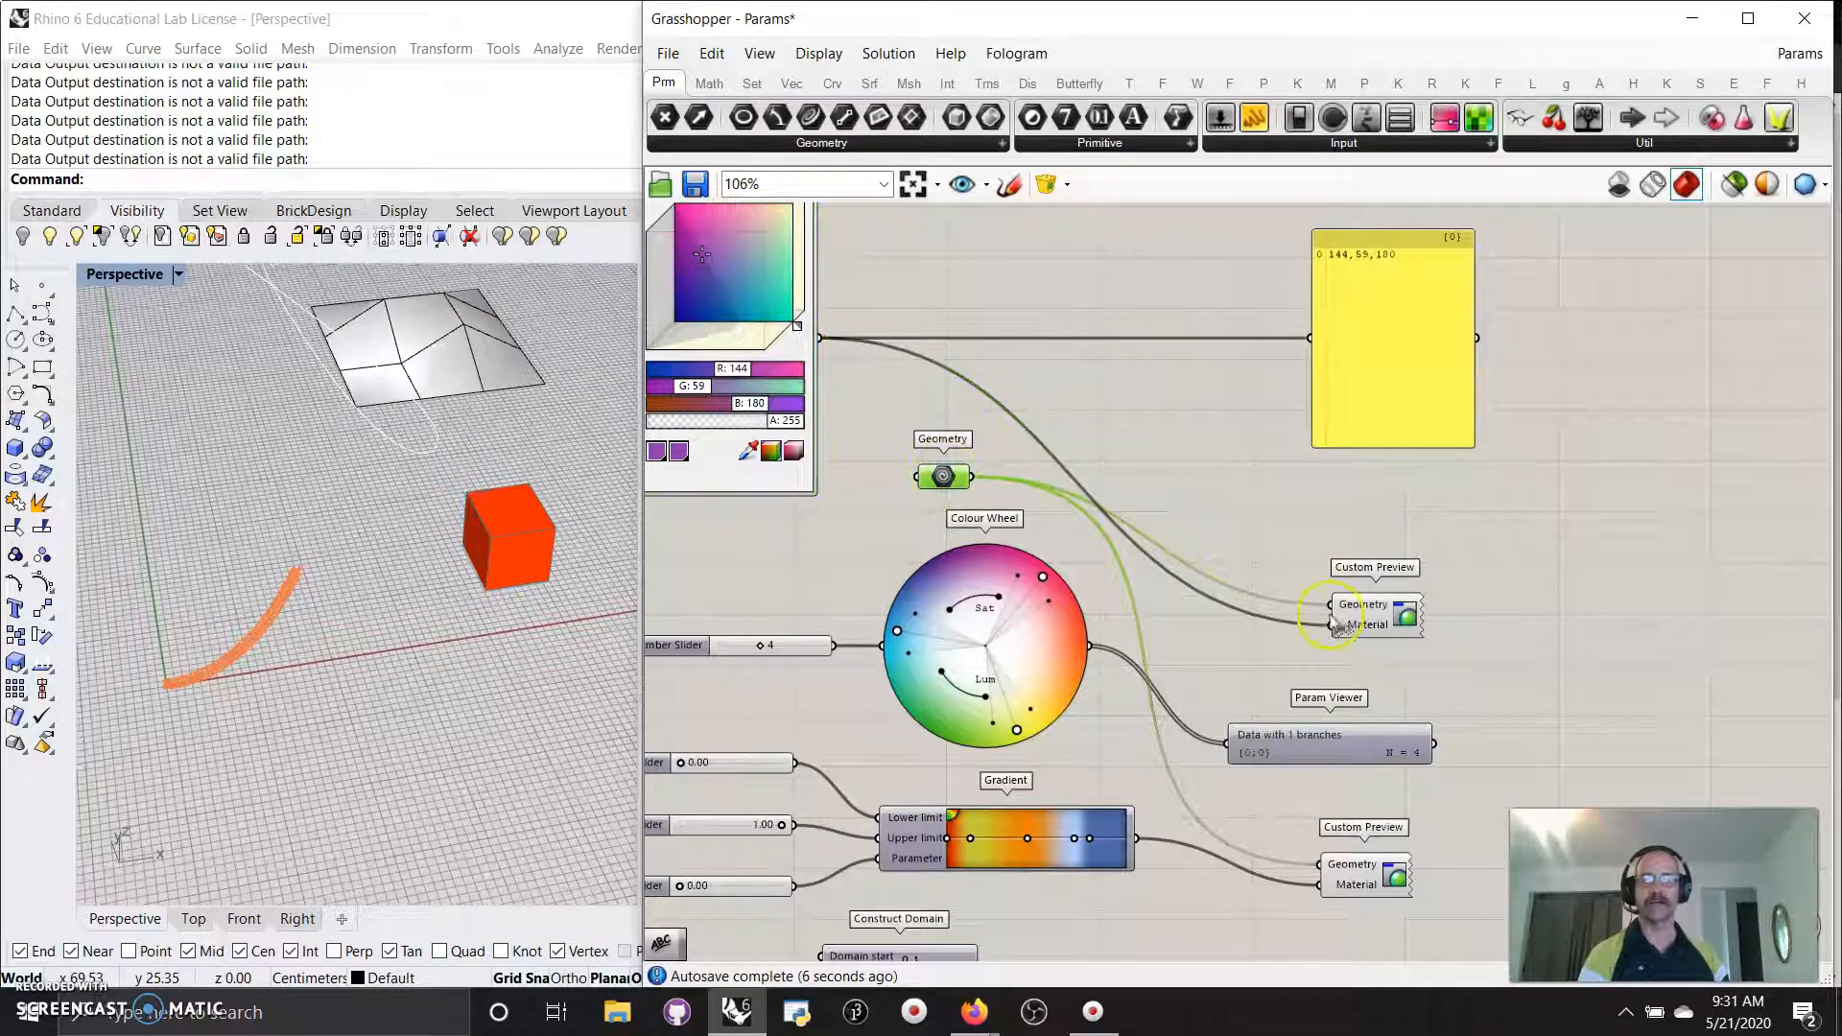
Connect the Colour Wheel output to the Custom Preview's Material input and to the panel.
{"action": "left_click", "coordinate": [1378, 626]}
{"action": "mouse_move", "coordinate": [487, 560]}
{"action": "right_mouse_down"}
{"action": "mouse_move", "coordinate": [453, 548]}
{"action": "mouse_move", "coordinate": [474, 559]}
{"action": "right_mouse_up"}
{"action": "left_click", "coordinate": [660, 568]}
{"action": "left_click_drag", "start_coordinate": [1090, 646], "coordinate": [1330, 626]}
{"action": "left_click", "coordinate": [943, 477]}
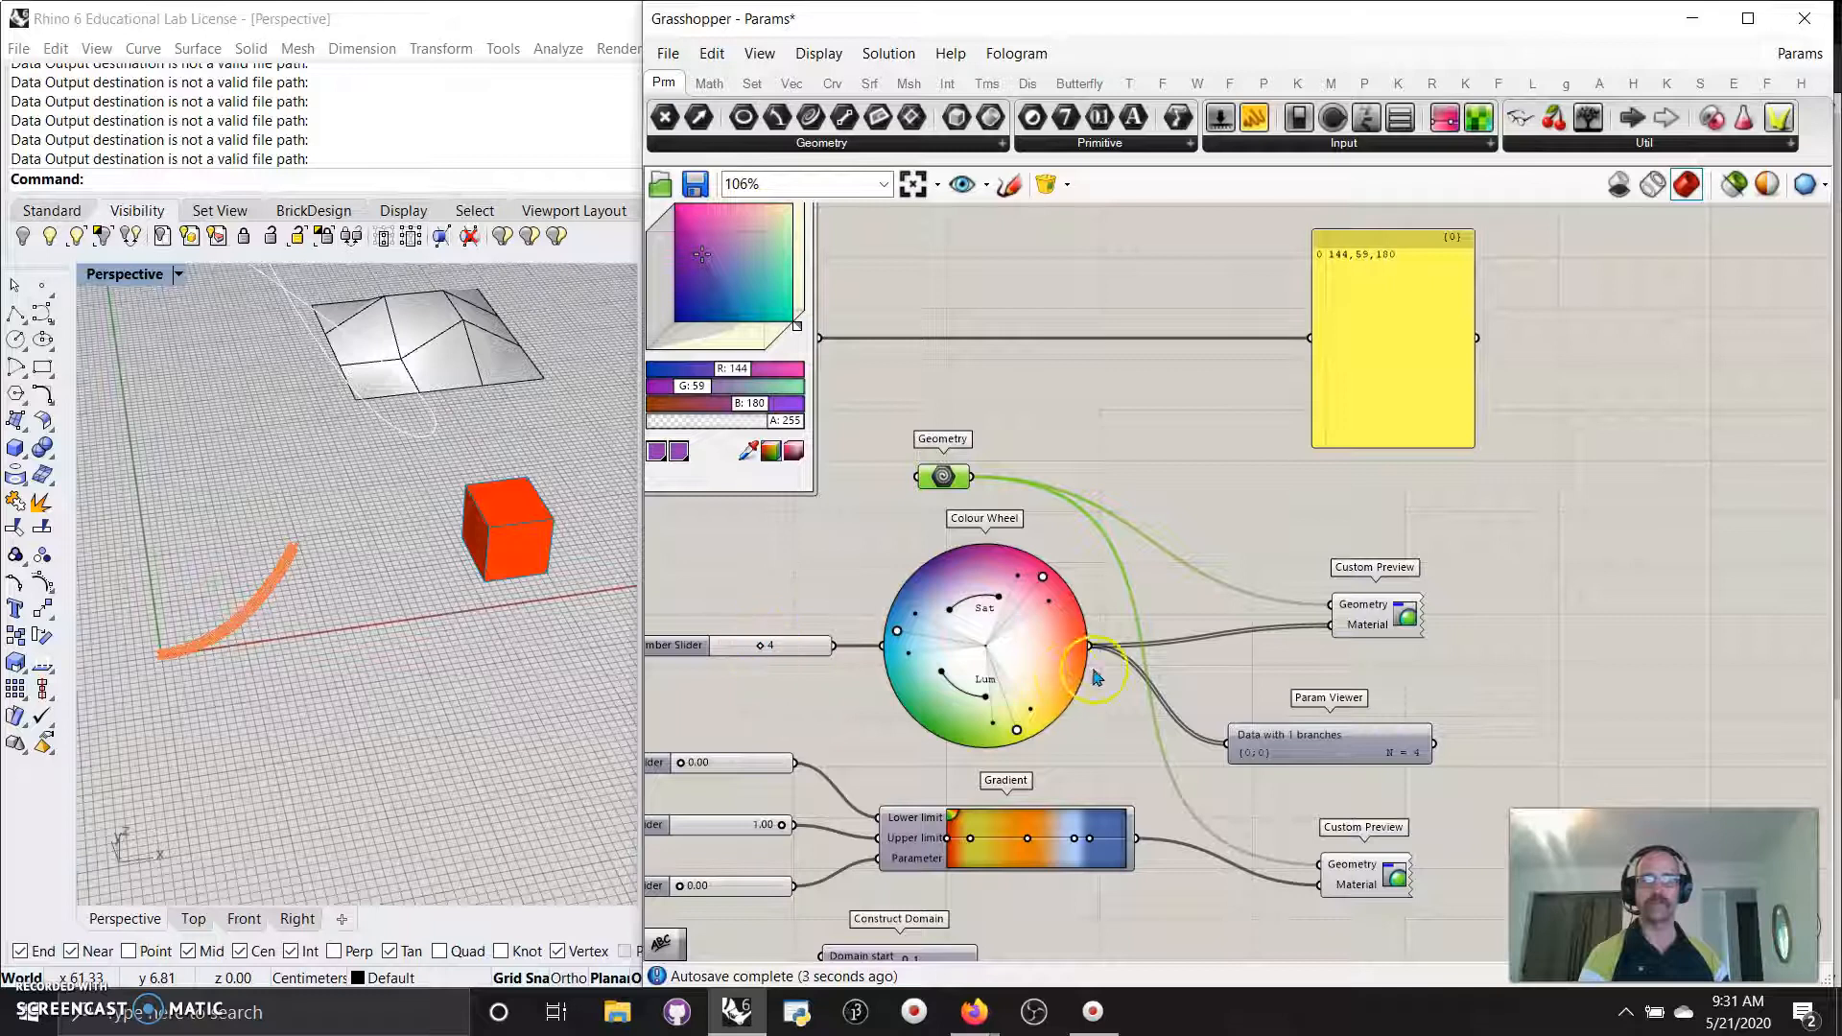
{"action": "left_click_drag", "start_coordinate": [1090, 646], "coordinate": [1314, 336]}
List the Colour Wheel's colours in the panel and reduce the colour count from 4 to 3.
{"action": "mouse_move", "coordinate": [1374, 401]}
{"action": "left_mouse_down"}
{"action": "mouse_move", "coordinate": [1353, 392]}
{"action": "mouse_move", "coordinate": [1382, 426]}
{"action": "left_mouse_up"}
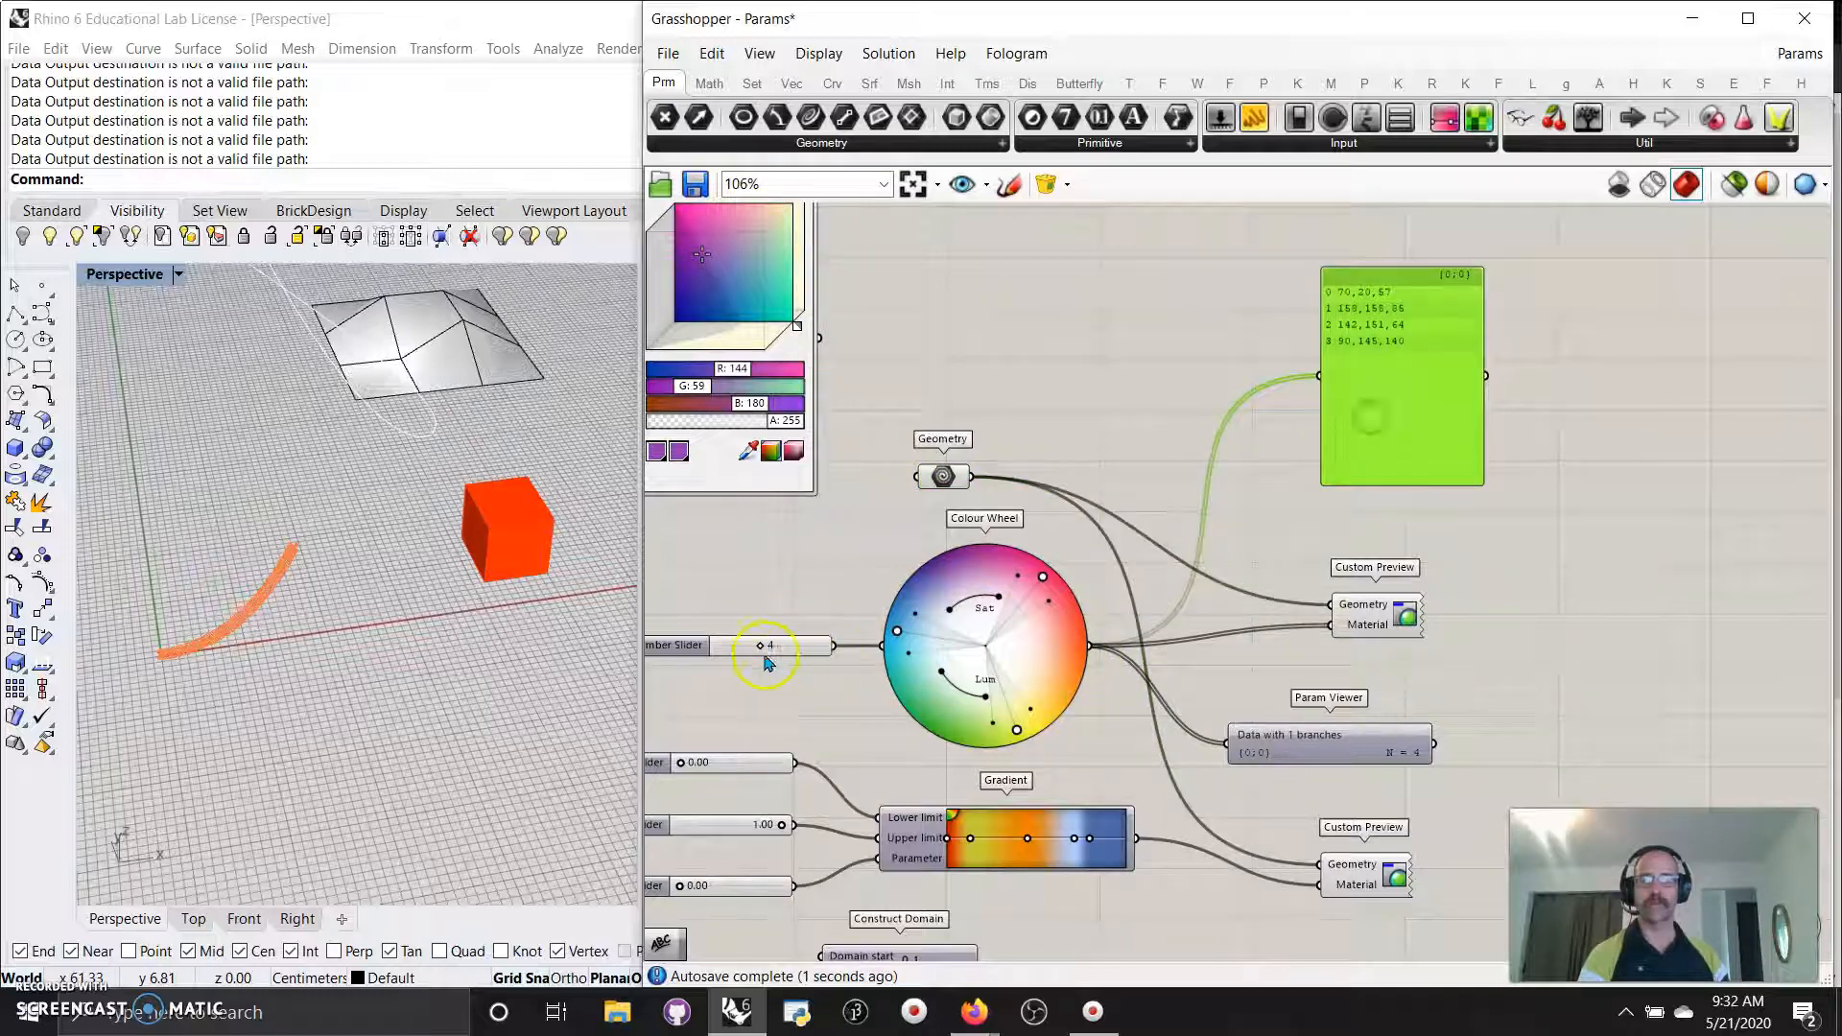
{"action": "left_click_drag", "start_coordinate": [793, 649], "coordinate": [751, 654]}
{"action": "right_click_drag", "start_coordinate": [988, 638], "coordinate": [981, 637]}
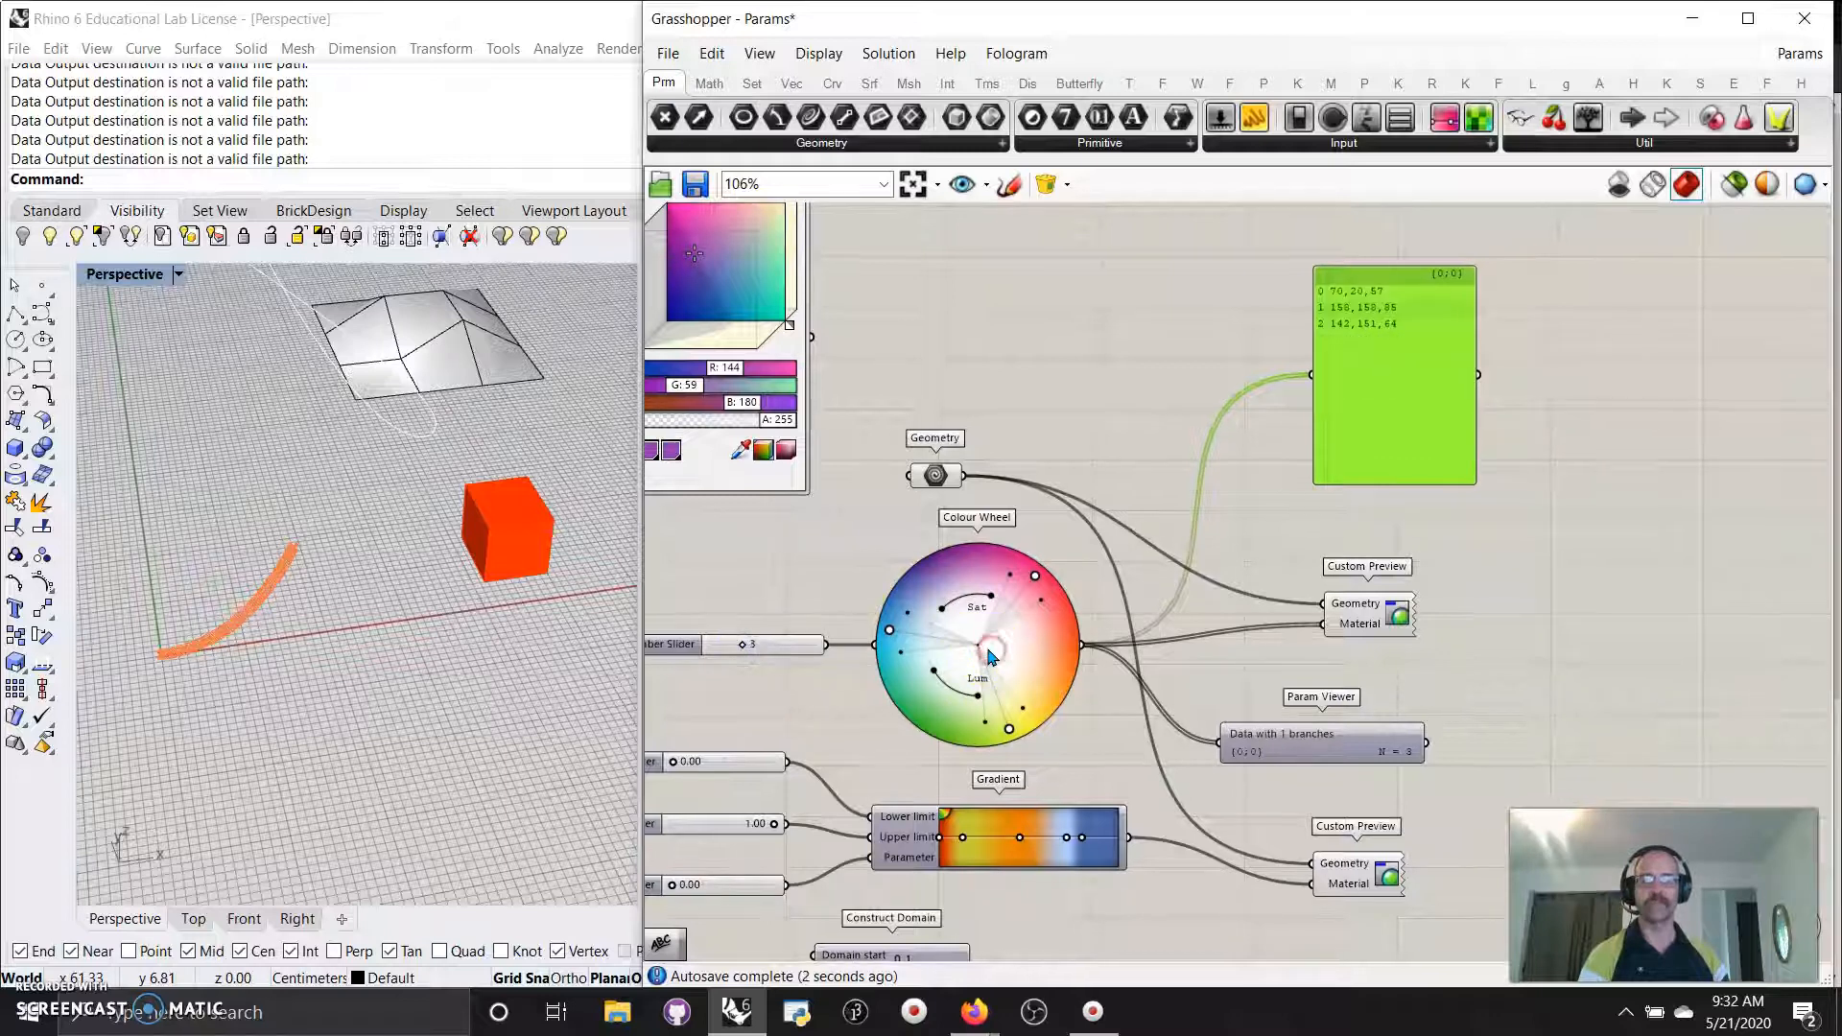
Switch the Colour Wheel to a Triad scheme and rotate its hues around the wheel.
{"action": "right_click", "coordinate": [986, 640]}
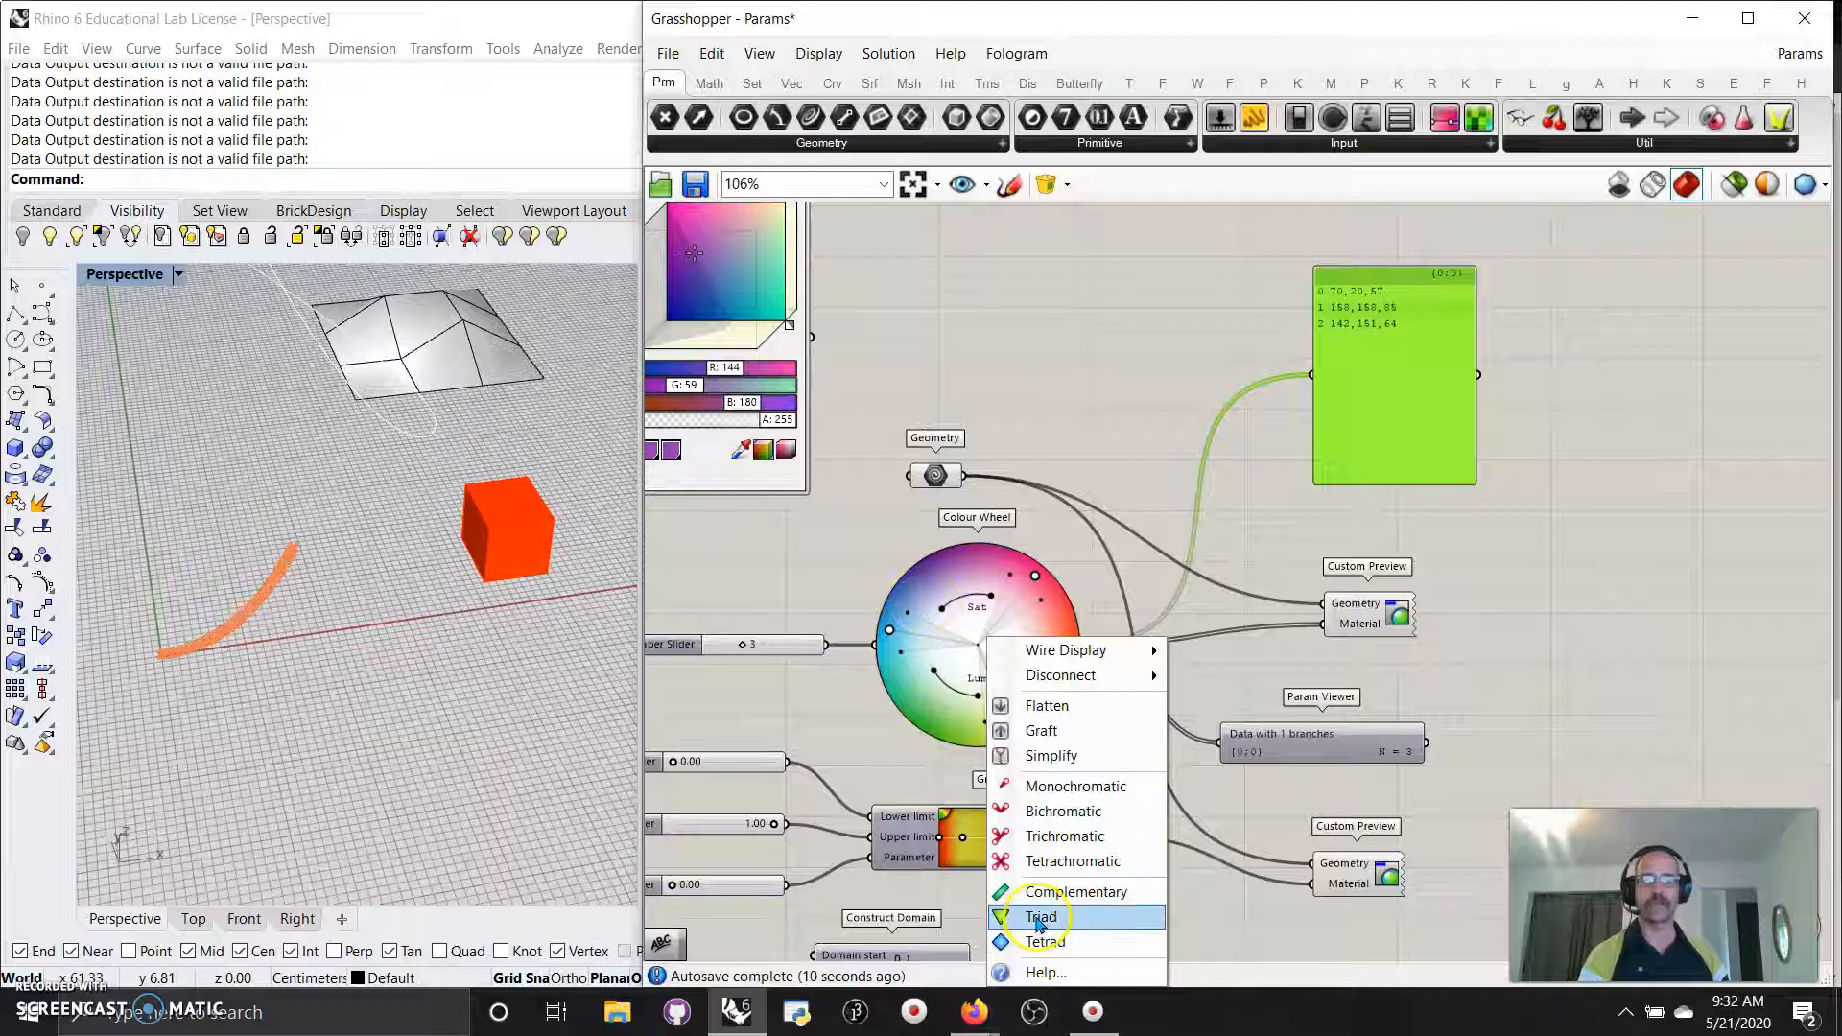
{"action": "left_click", "coordinate": [828, 520]}
{"action": "left_click_drag", "start_coordinate": [1035, 576], "coordinate": [1032, 571]}
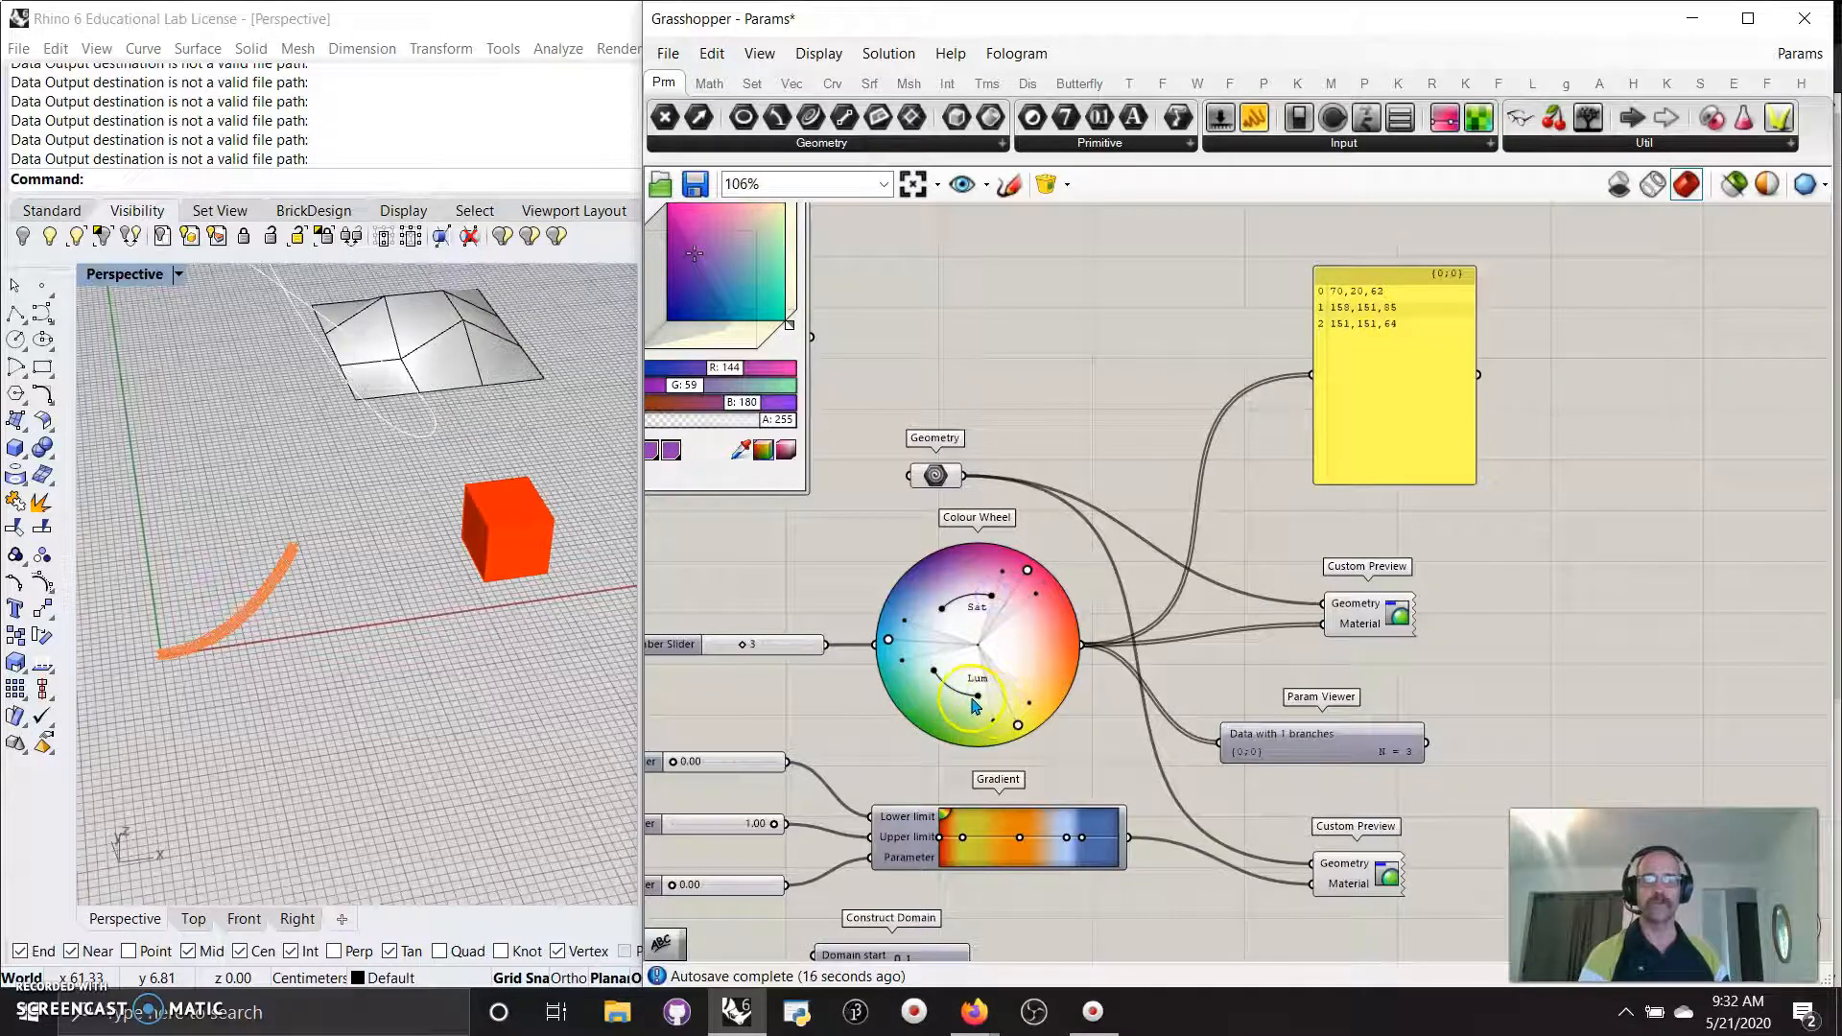
{"action": "left_click", "coordinate": [1207, 672]}
{"action": "left_click", "coordinate": [997, 642]}
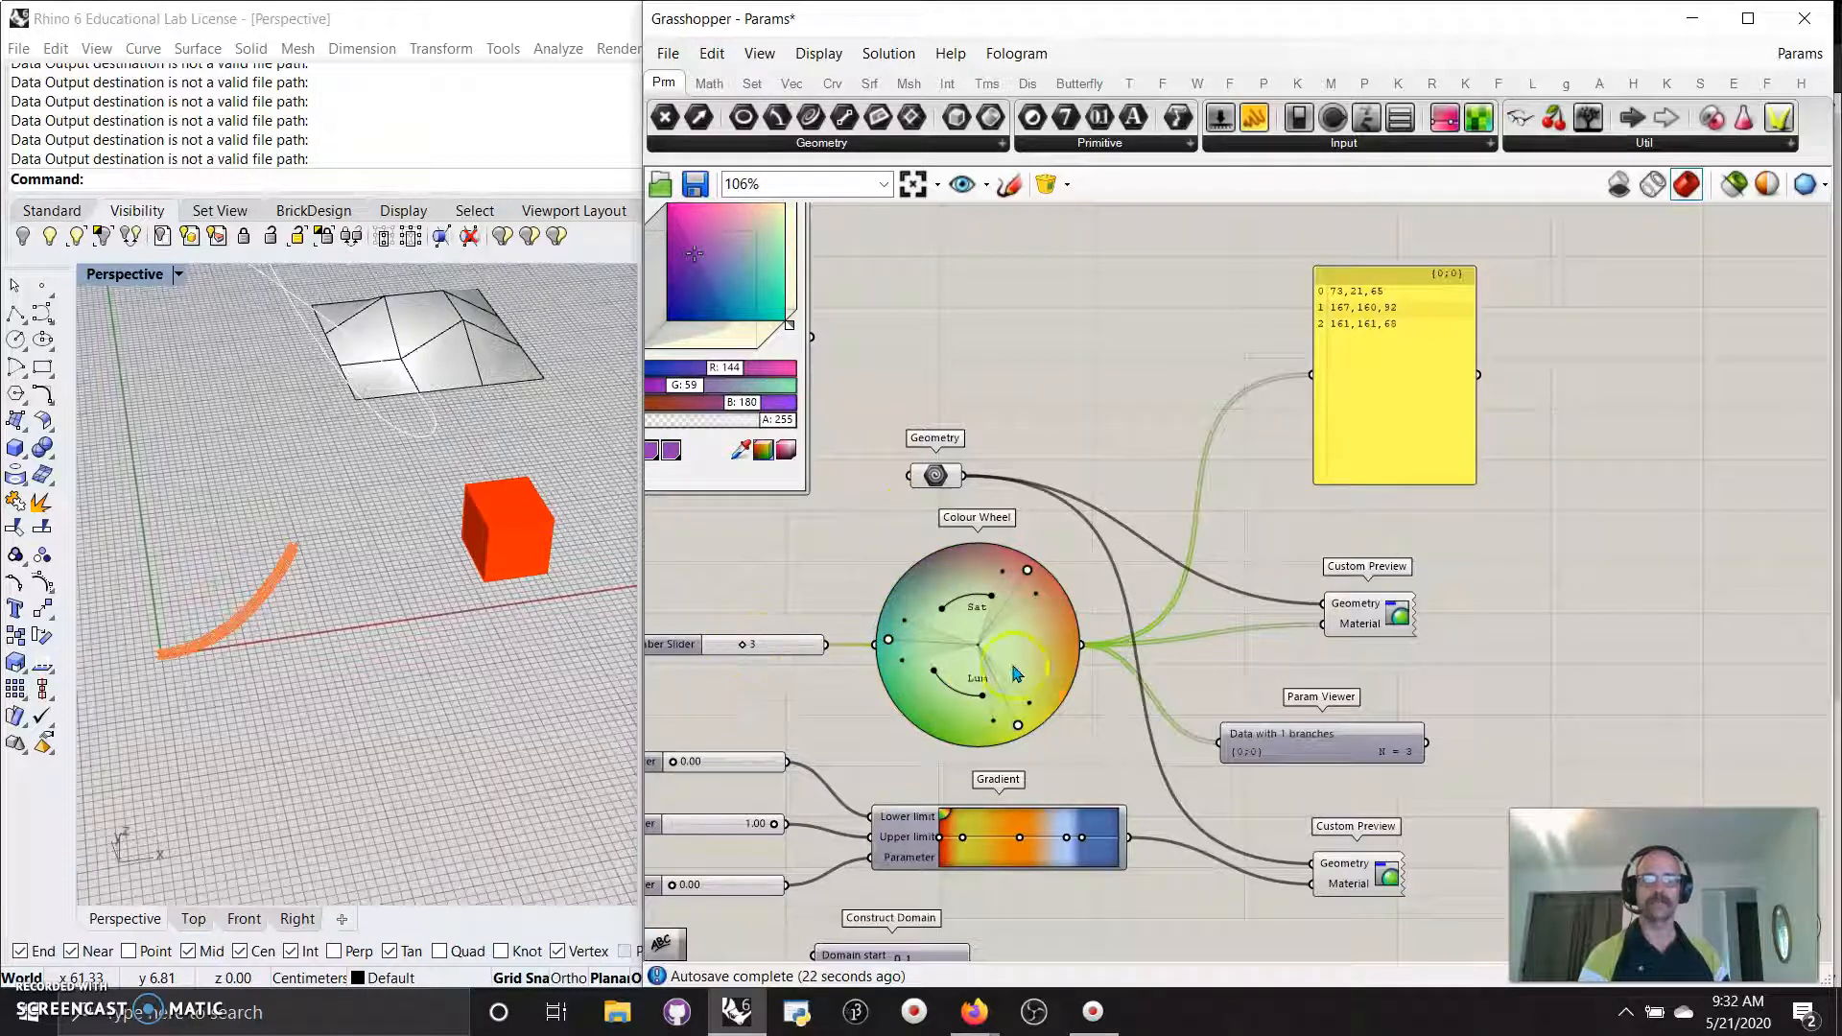
Bring the lower components into view and move the lower Custom Preview up and right.
{"action": "left_click", "coordinate": [1356, 619]}
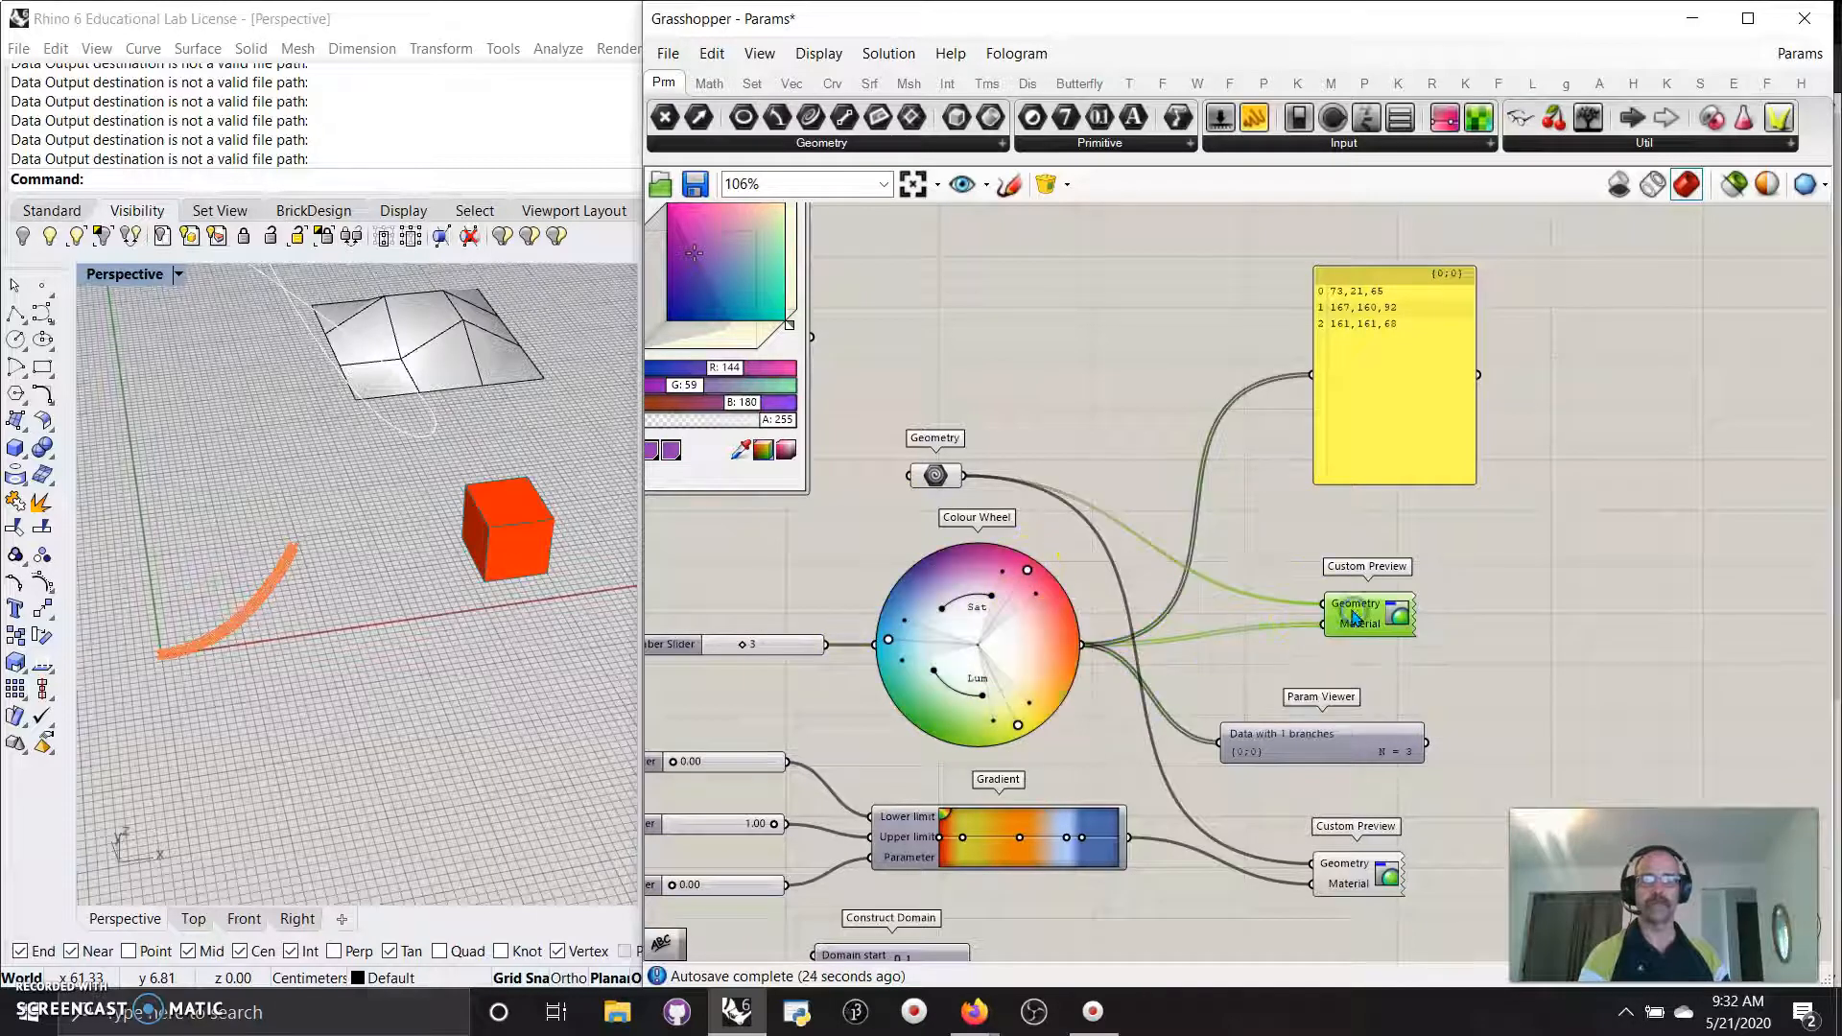
{"action": "right_click_drag", "start_coordinate": [1201, 669], "coordinate": [1296, 618]}
{"action": "right_click_drag", "start_coordinate": [1178, 900], "coordinate": [1169, 730]}
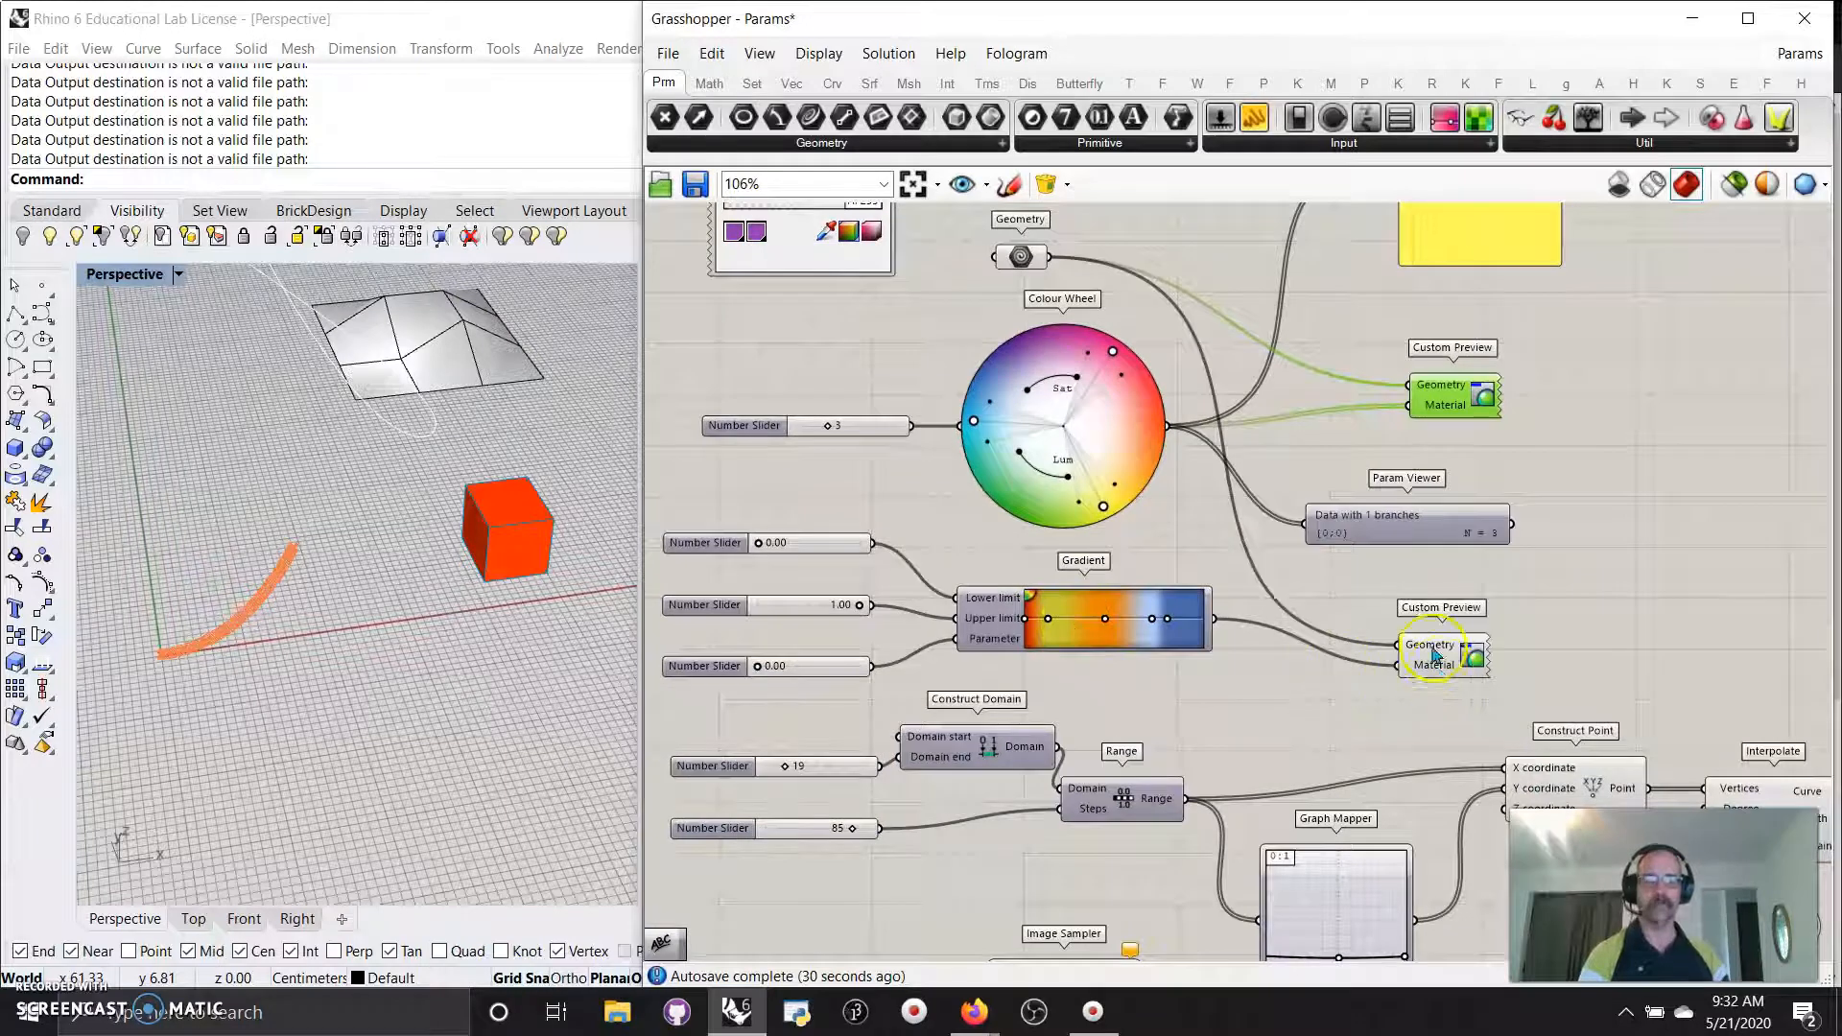
{"action": "left_click_drag", "start_coordinate": [1424, 666], "coordinate": [1439, 648]}
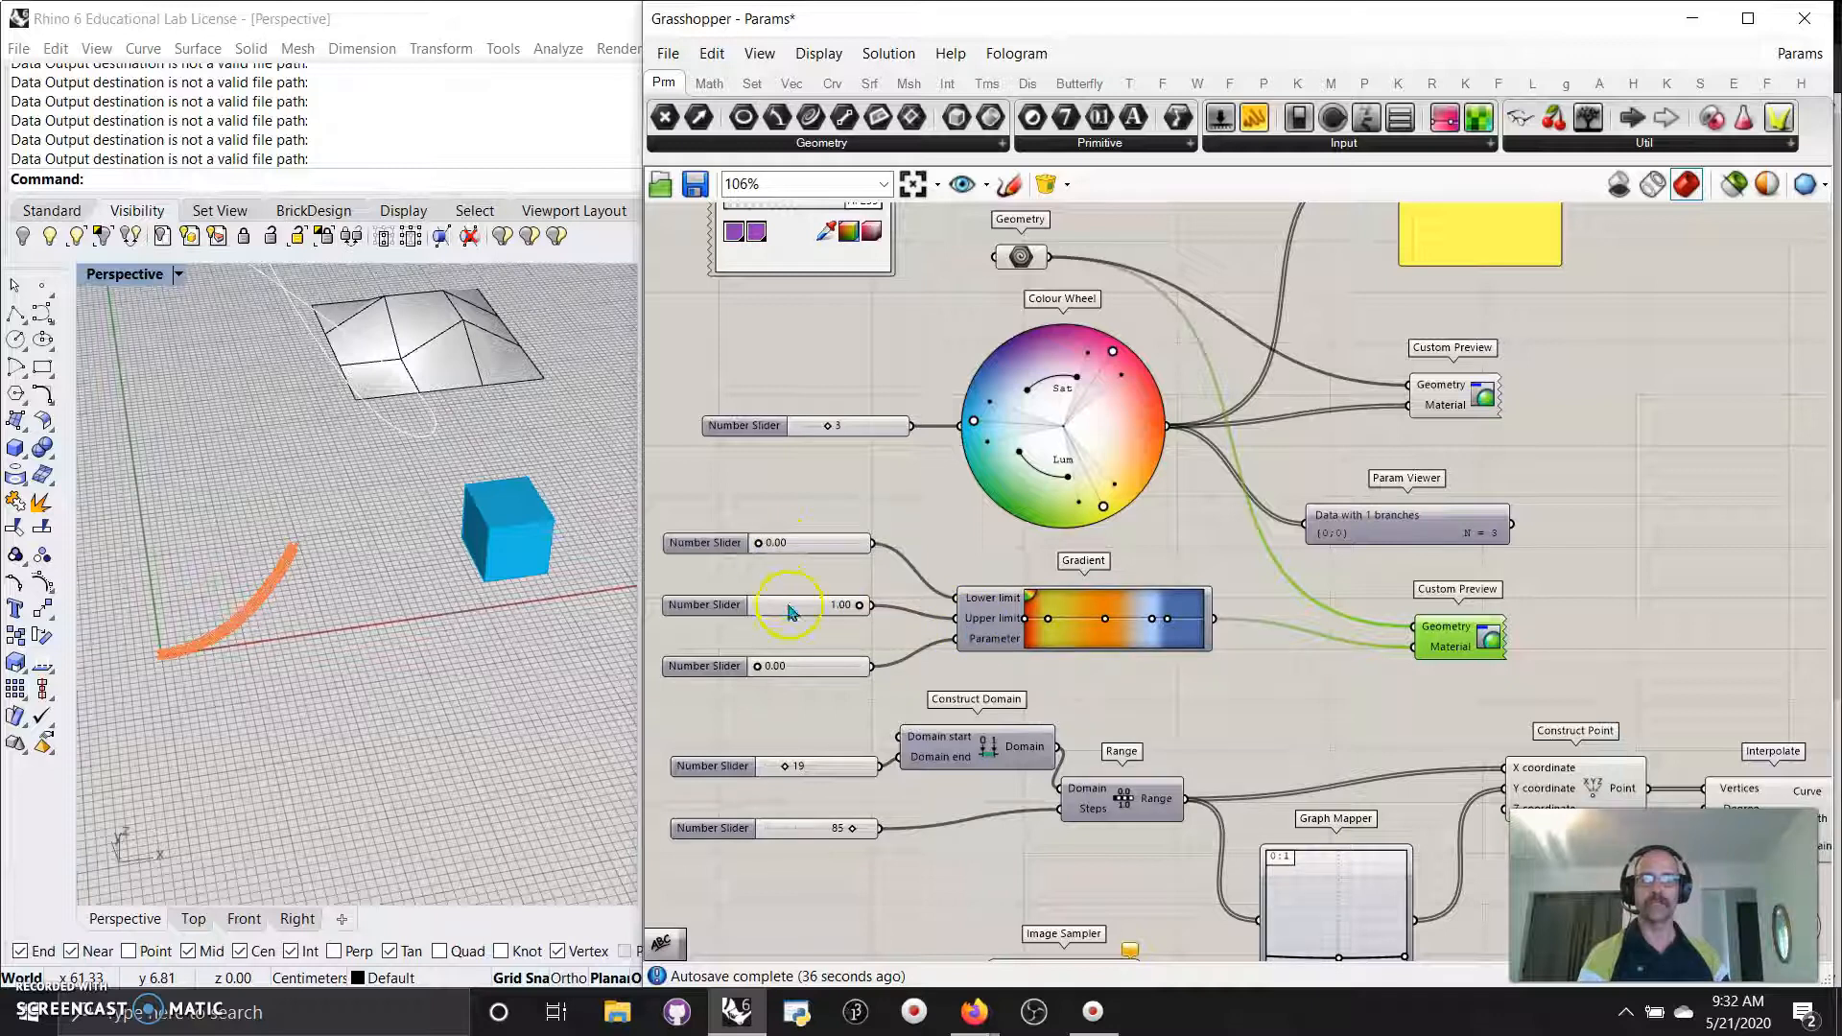
Set the Gradient parameter slider to 0.55 and preview only the selected Geometry as a blue cube.
{"action": "left_click", "coordinate": [827, 669]}
{"action": "mouse_move", "coordinate": [829, 670]}
{"action": "left_mouse_down"}
{"action": "mouse_move", "coordinate": [746, 669]}
{"action": "mouse_move", "coordinate": [881, 670]}
{"action": "mouse_move", "coordinate": [812, 673]}
{"action": "left_mouse_up"}
{"action": "left_click", "coordinate": [1020, 256]}
{"action": "left_click", "coordinate": [1734, 184]}
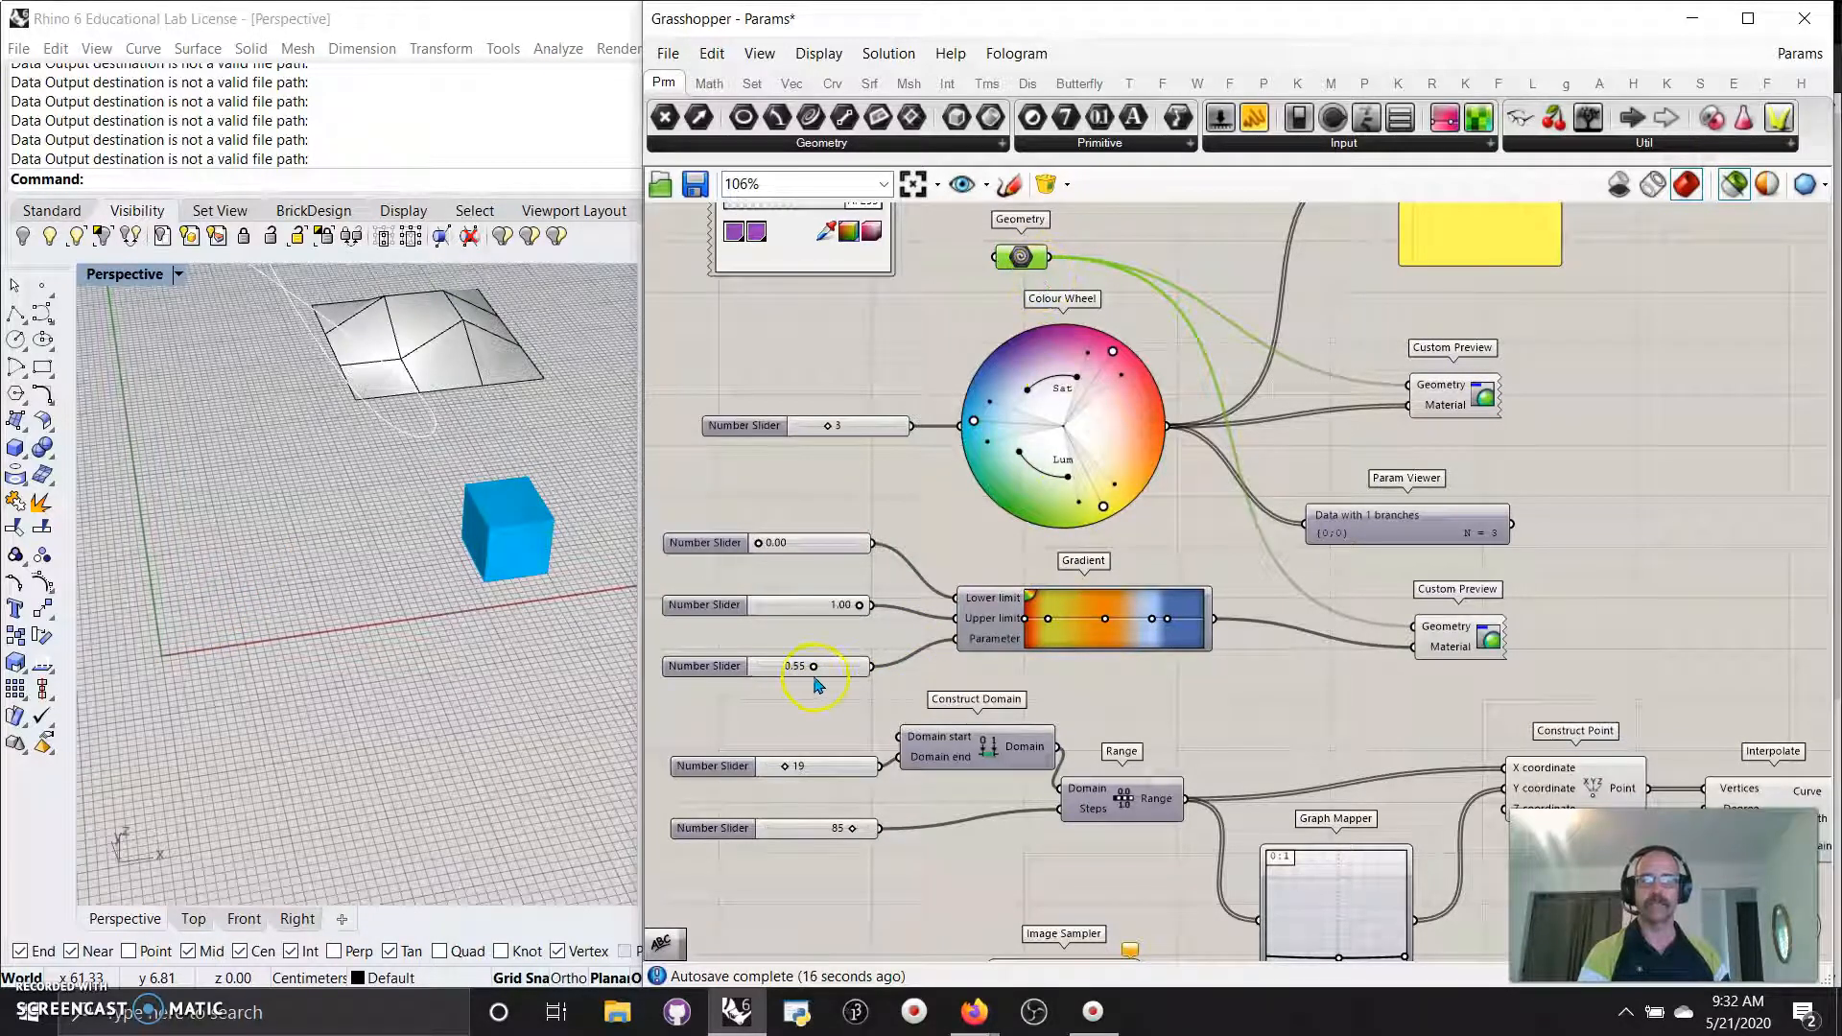
Try Gradient parameter values 0.97 and then 0.52 with previews shown for all objects.
{"action": "left_click_drag", "start_coordinate": [813, 669], "coordinate": [855, 669]}
{"action": "left_click", "coordinate": [1012, 639]}
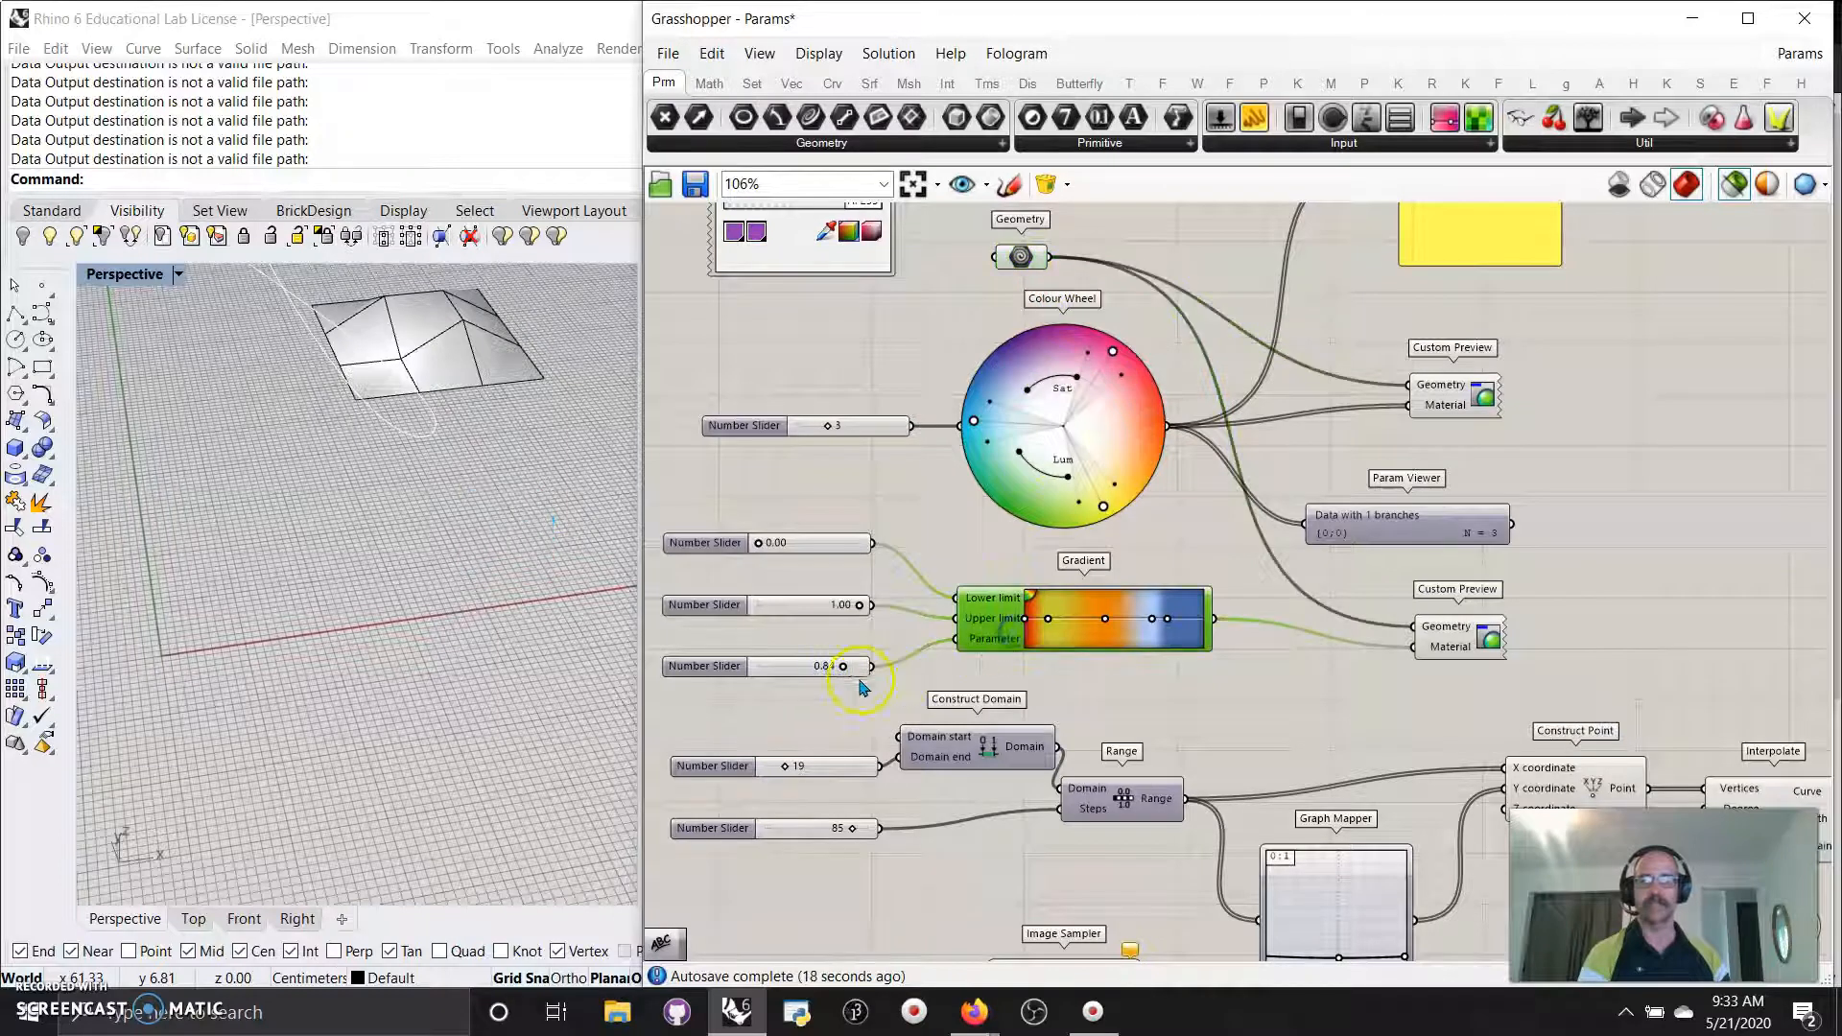
{"action": "left_click", "coordinate": [1714, 202]}
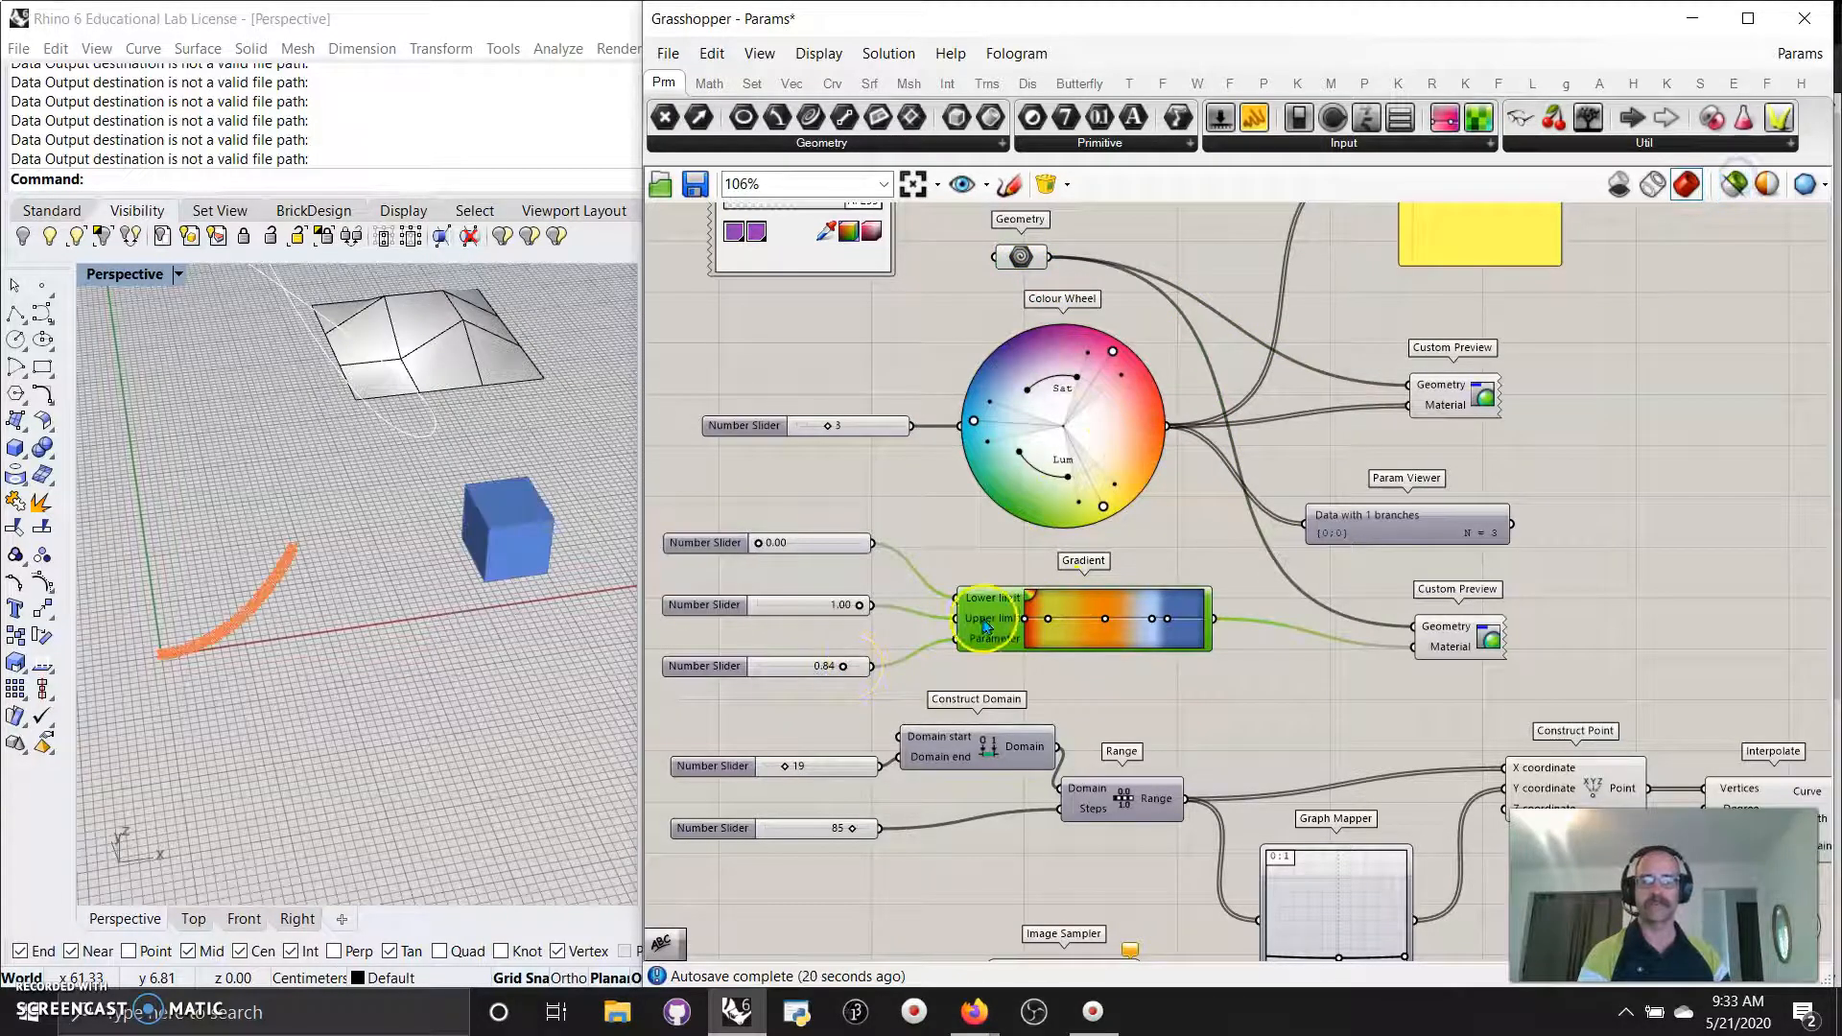
{"action": "left_click", "coordinate": [1020, 257], "text": "shift"}
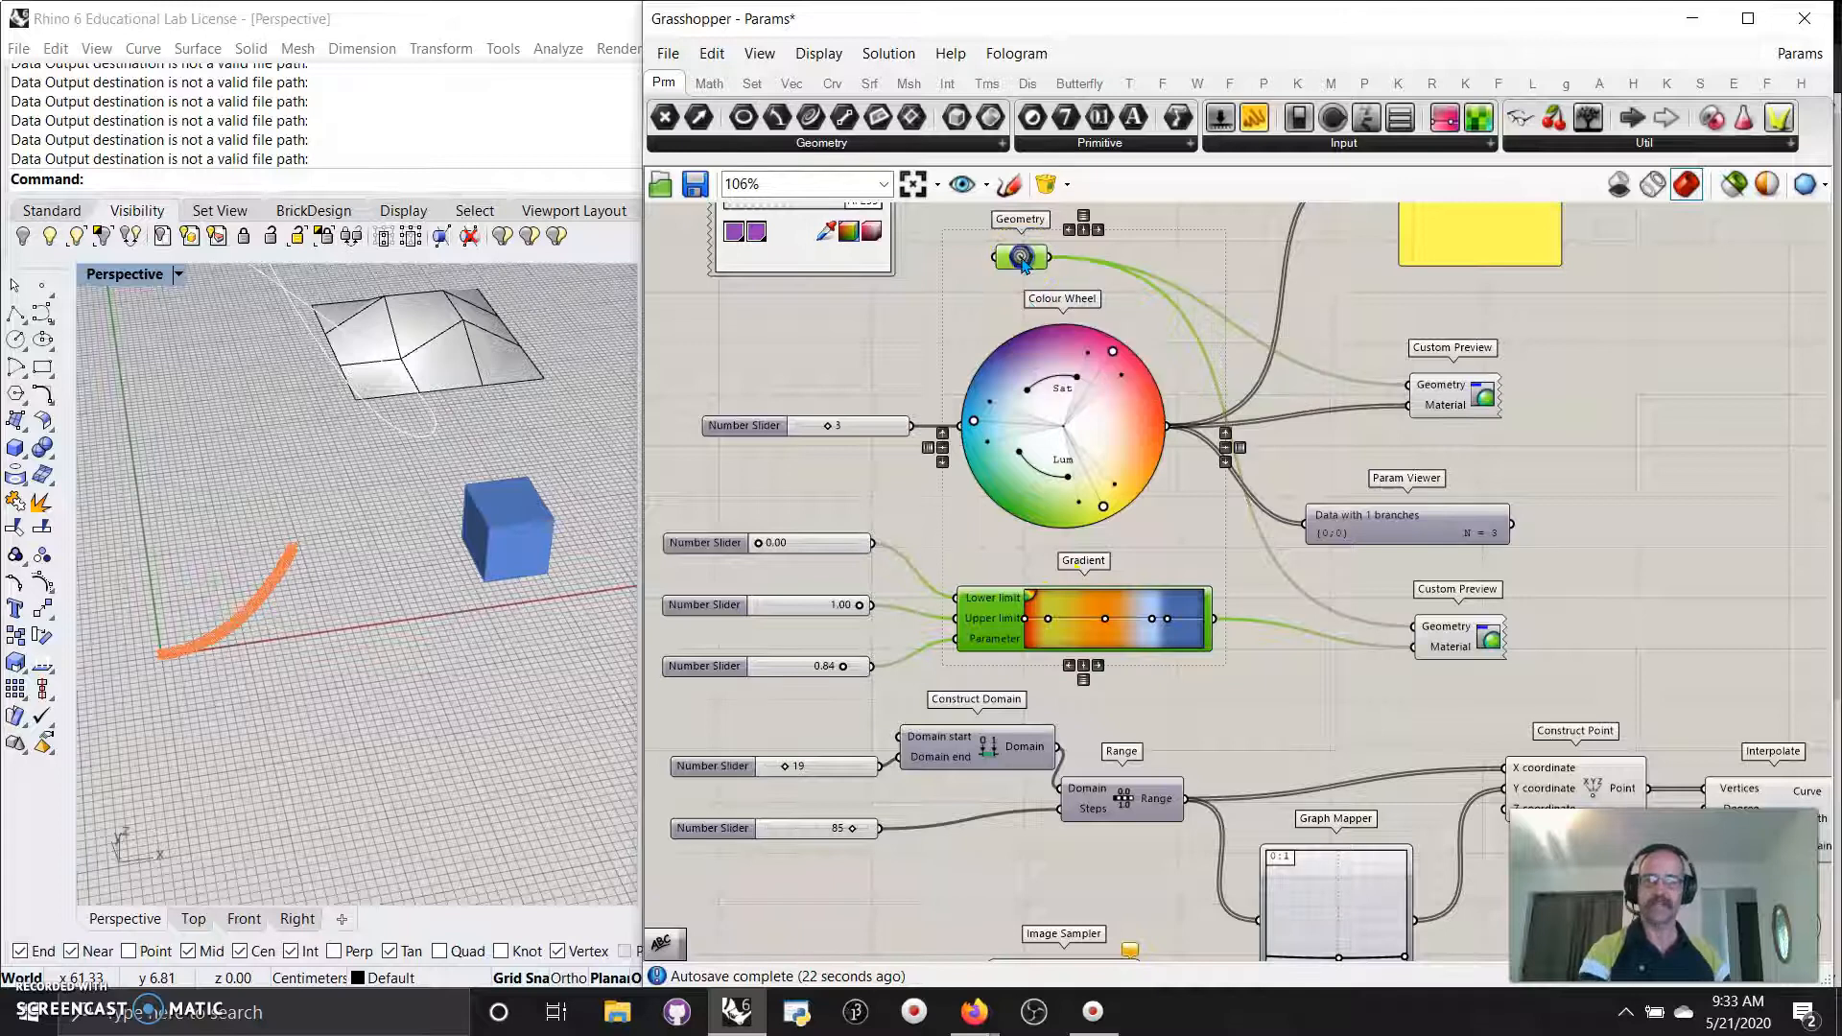
{"action": "left_click", "coordinate": [841, 669]}
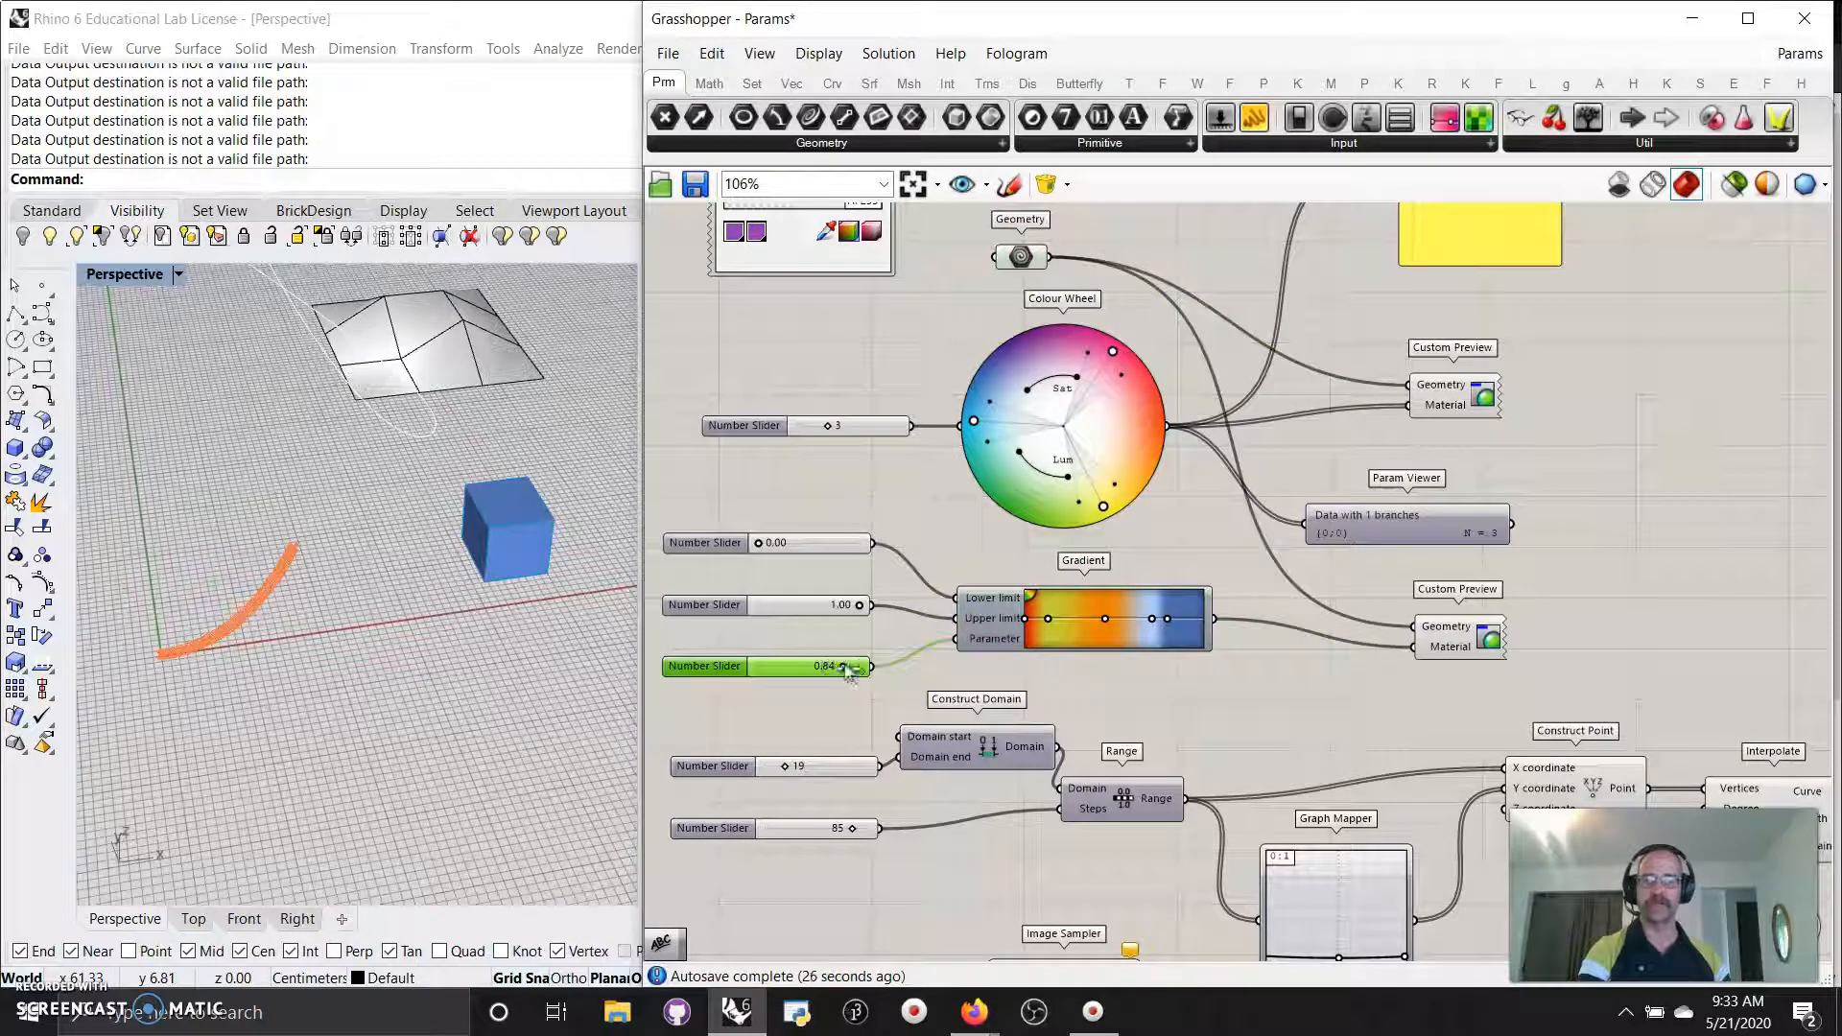
{"action": "left_click_drag", "start_coordinate": [847, 668], "coordinate": [813, 668]}
Restore the coloured previews and lower the Gradient parameter to 0.16 so the cube turns yellow.
{"action": "left_click", "coordinate": [1735, 183]}
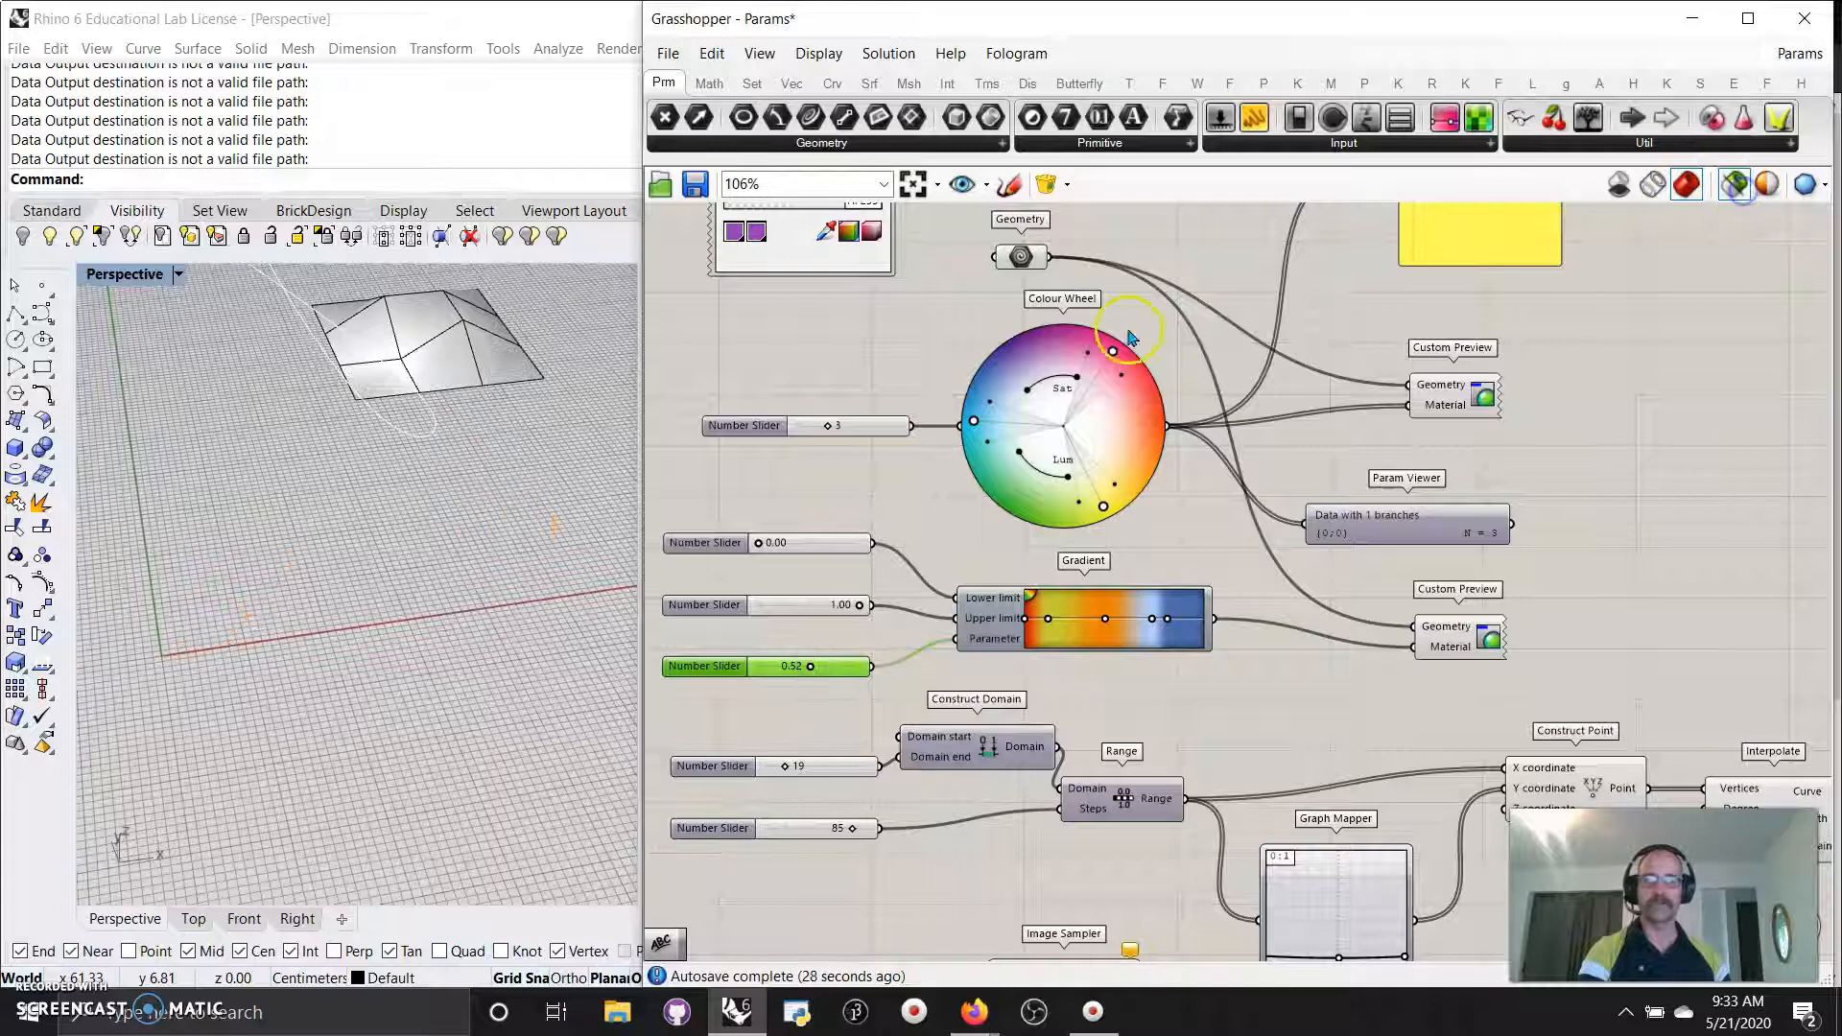
{"action": "left_click", "coordinate": [1023, 256], "text": "shift"}
{"action": "left_click", "coordinate": [1007, 619], "text": "shift"}
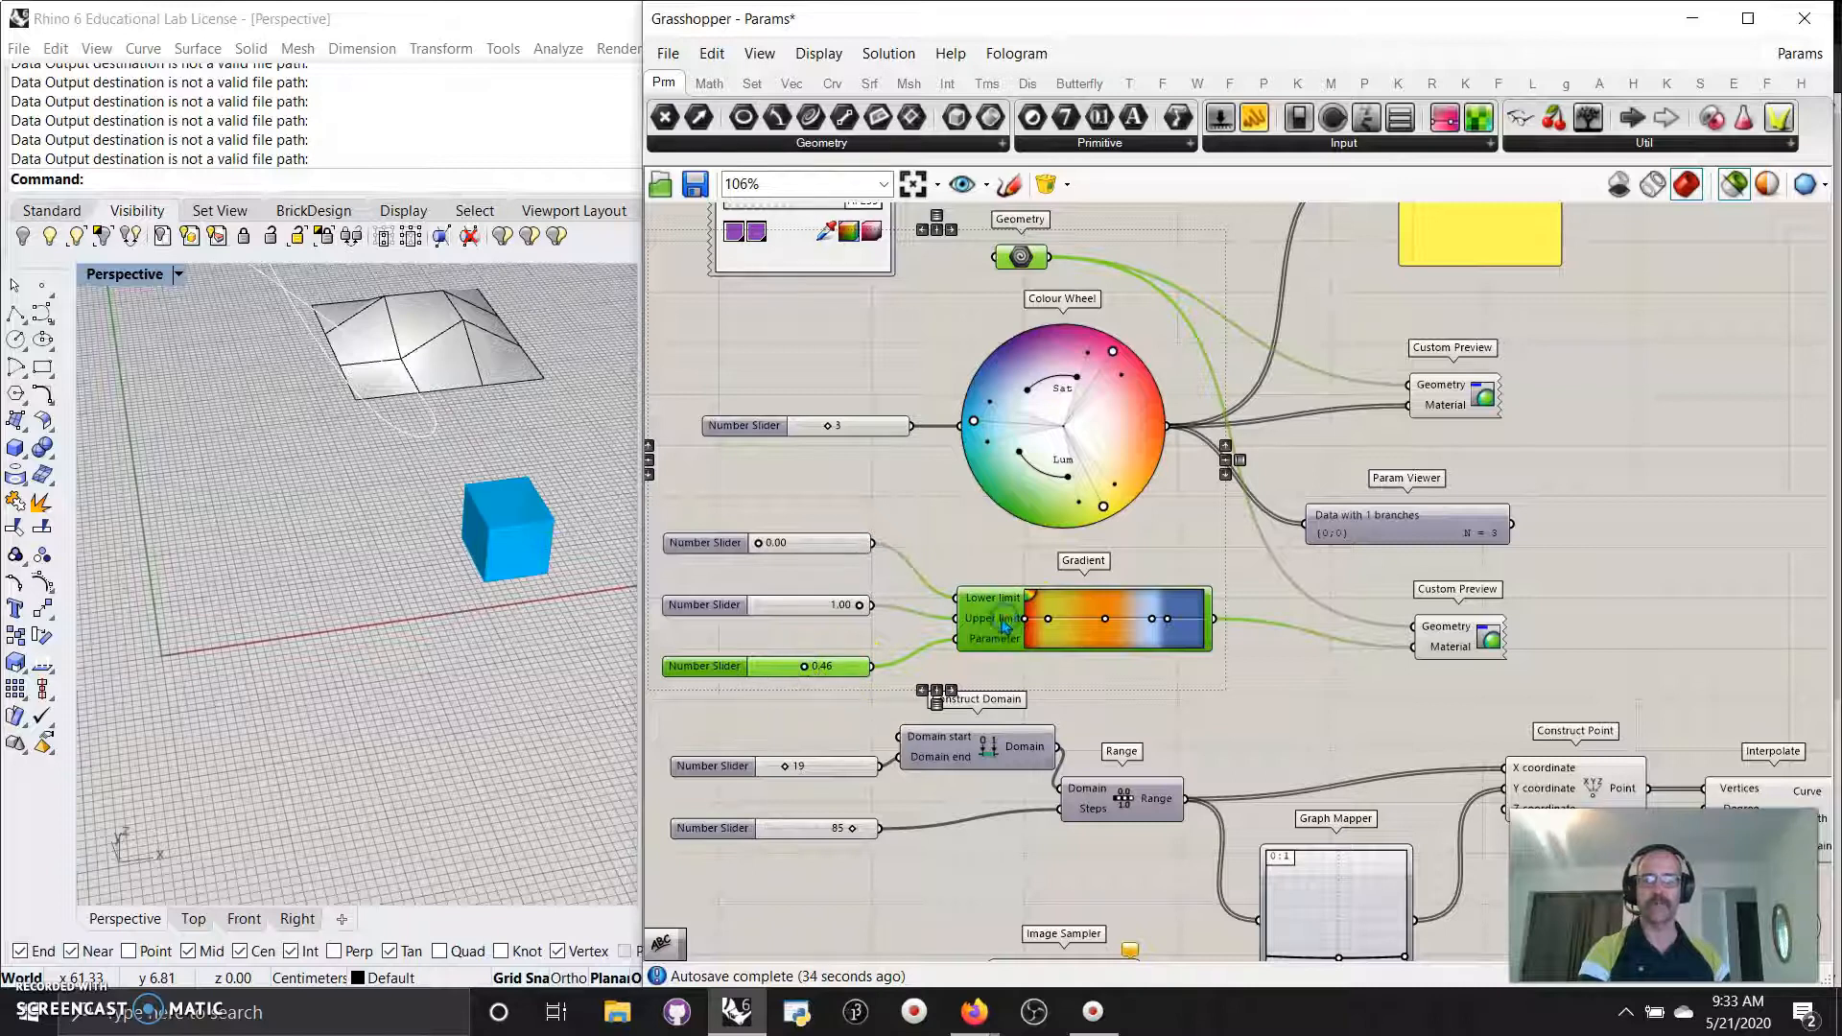
{"action": "left_click", "coordinate": [1734, 183]}
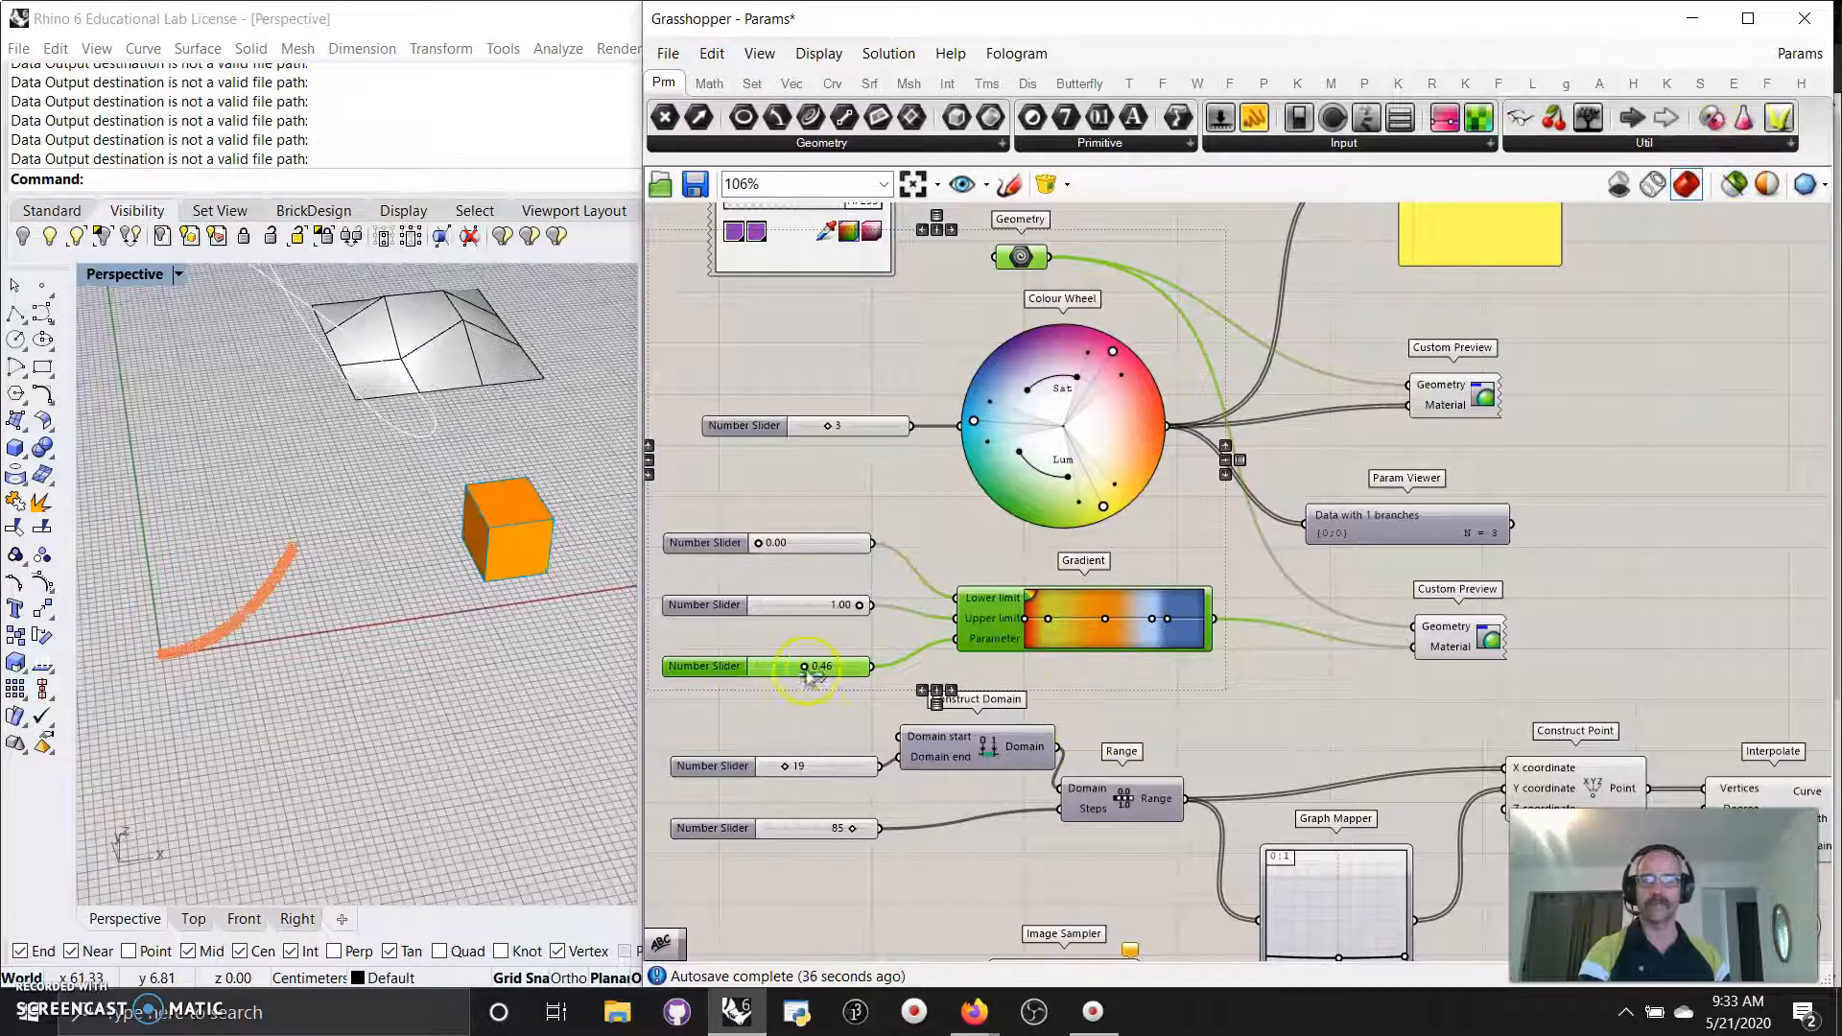
{"action": "left_click_drag", "start_coordinate": [799, 669], "coordinate": [762, 667]}
{"action": "scroll", "coordinate": [1048, 638], "scroll_direction": "up", "scroll_amount": 4}
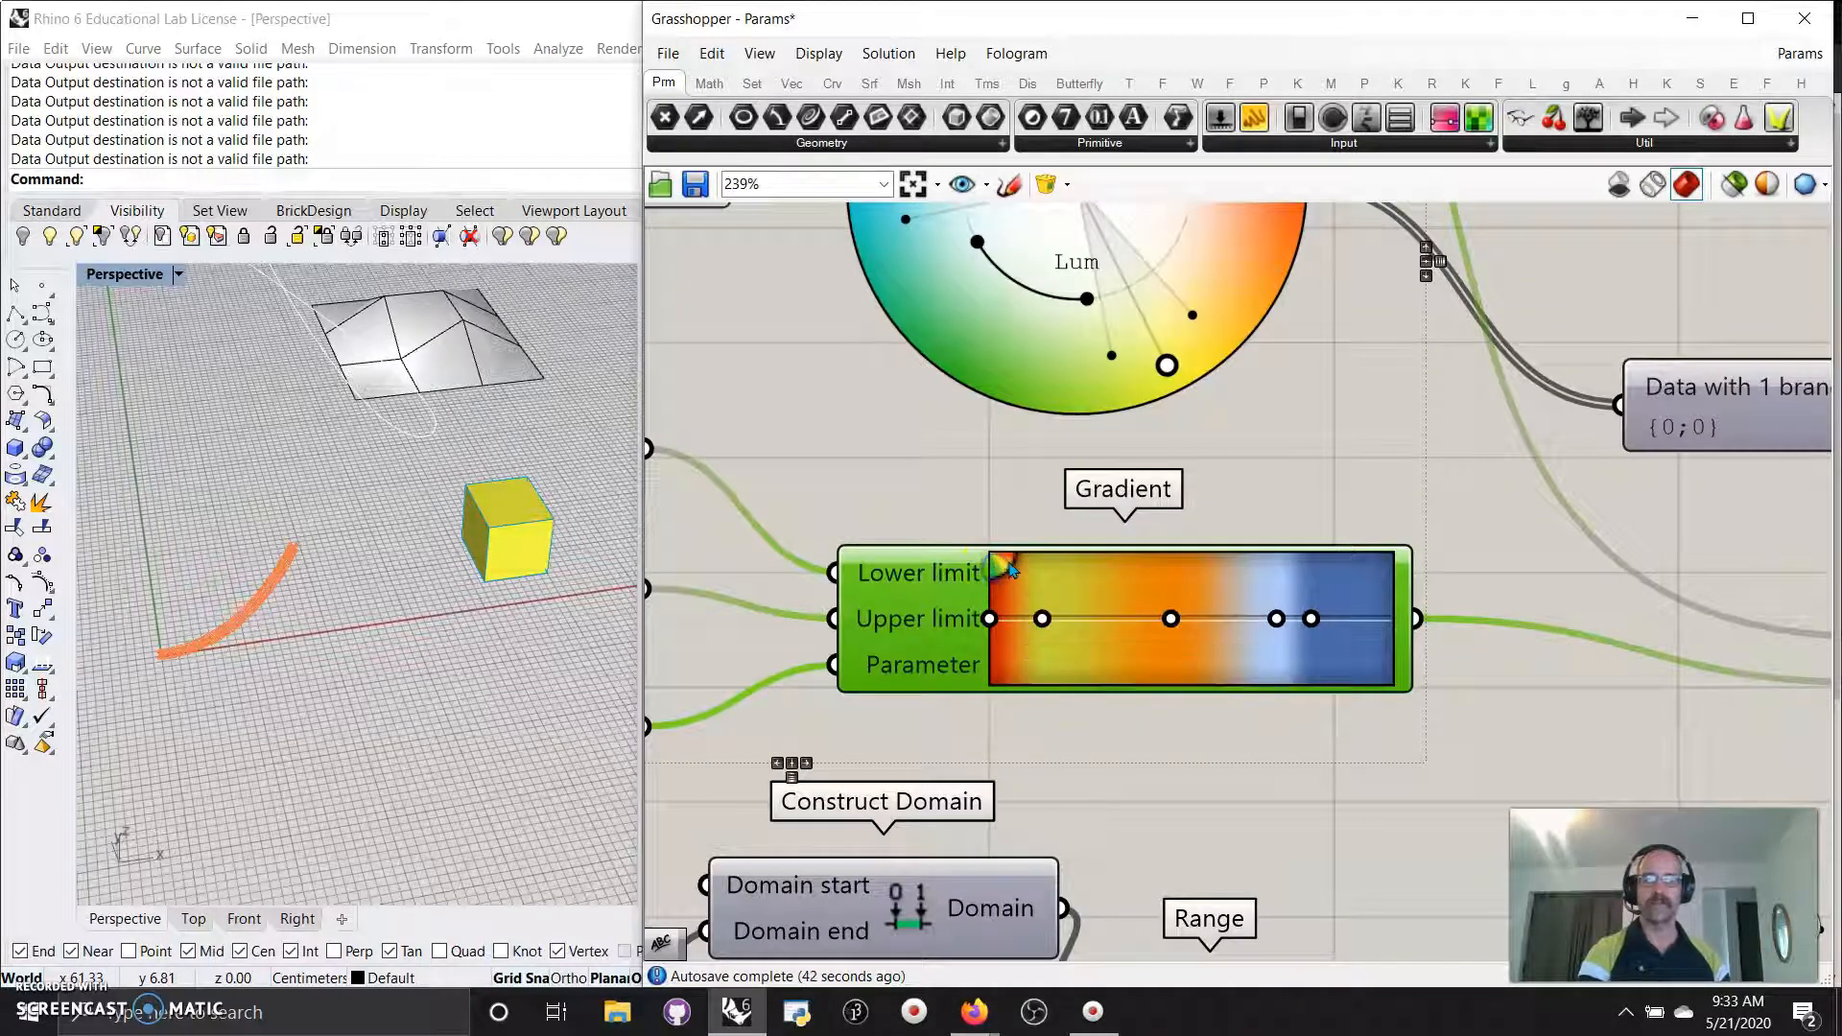
Inspect the Gradient component's options without making any changes.
{"action": "left_click", "coordinate": [1005, 555]}
{"action": "right_click", "coordinate": [1006, 568]}
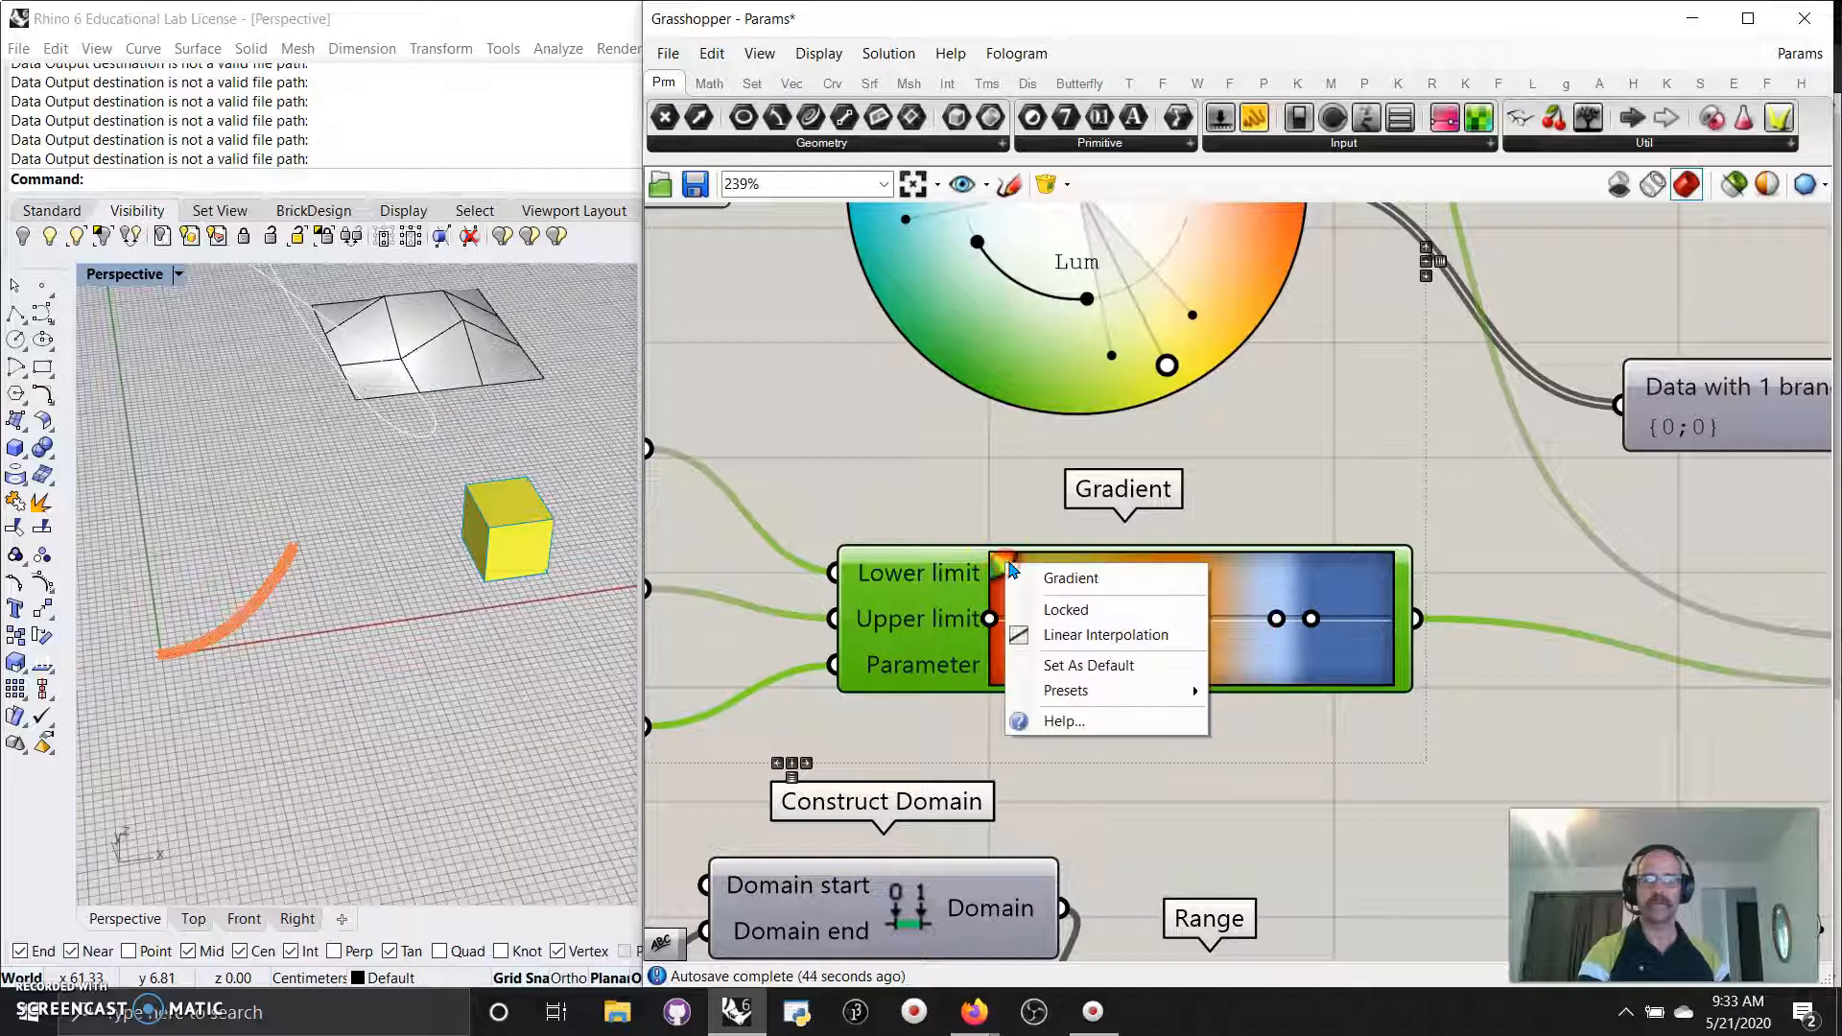
{"action": "left_click", "coordinate": [989, 510]}
{"action": "left_click", "coordinate": [996, 558]}
{"action": "left_click", "coordinate": [969, 474]}
{"action": "scroll", "coordinate": [1024, 549], "scroll_direction": "down", "scroll_amount": 5}
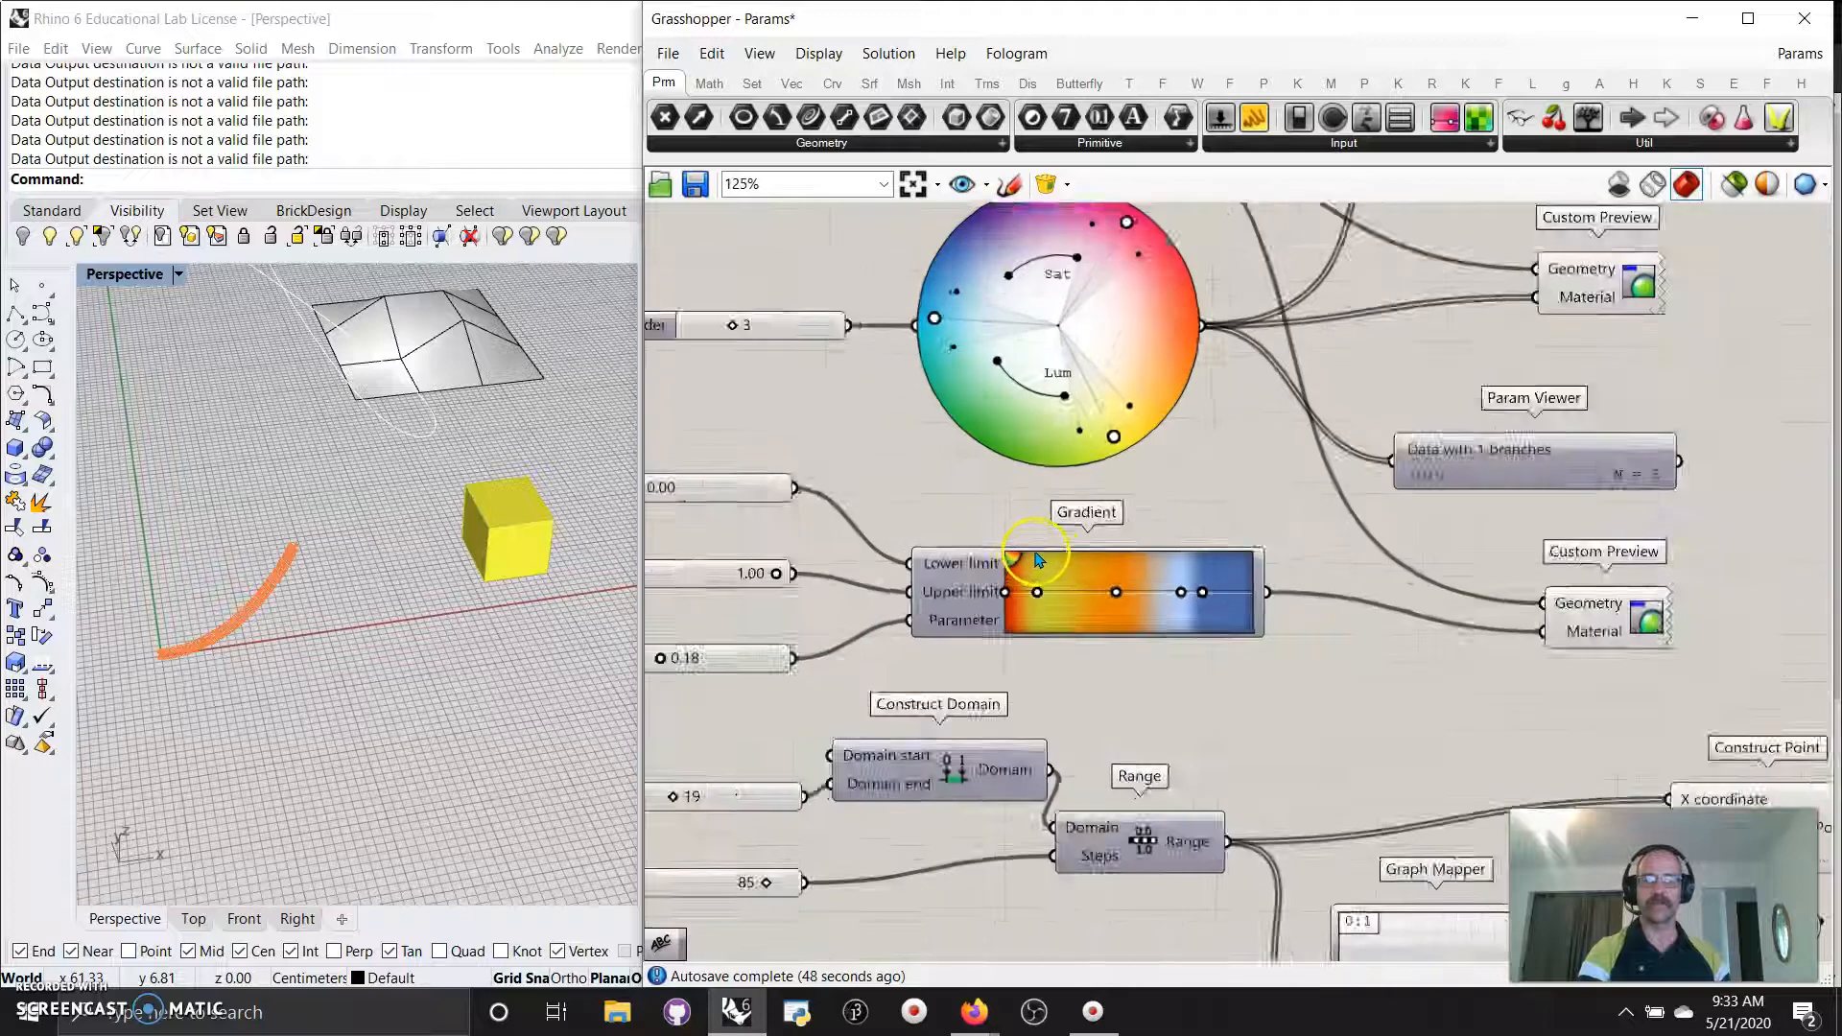
{"action": "scroll", "coordinate": [1027, 597], "scroll_direction": "up", "scroll_amount": 5}
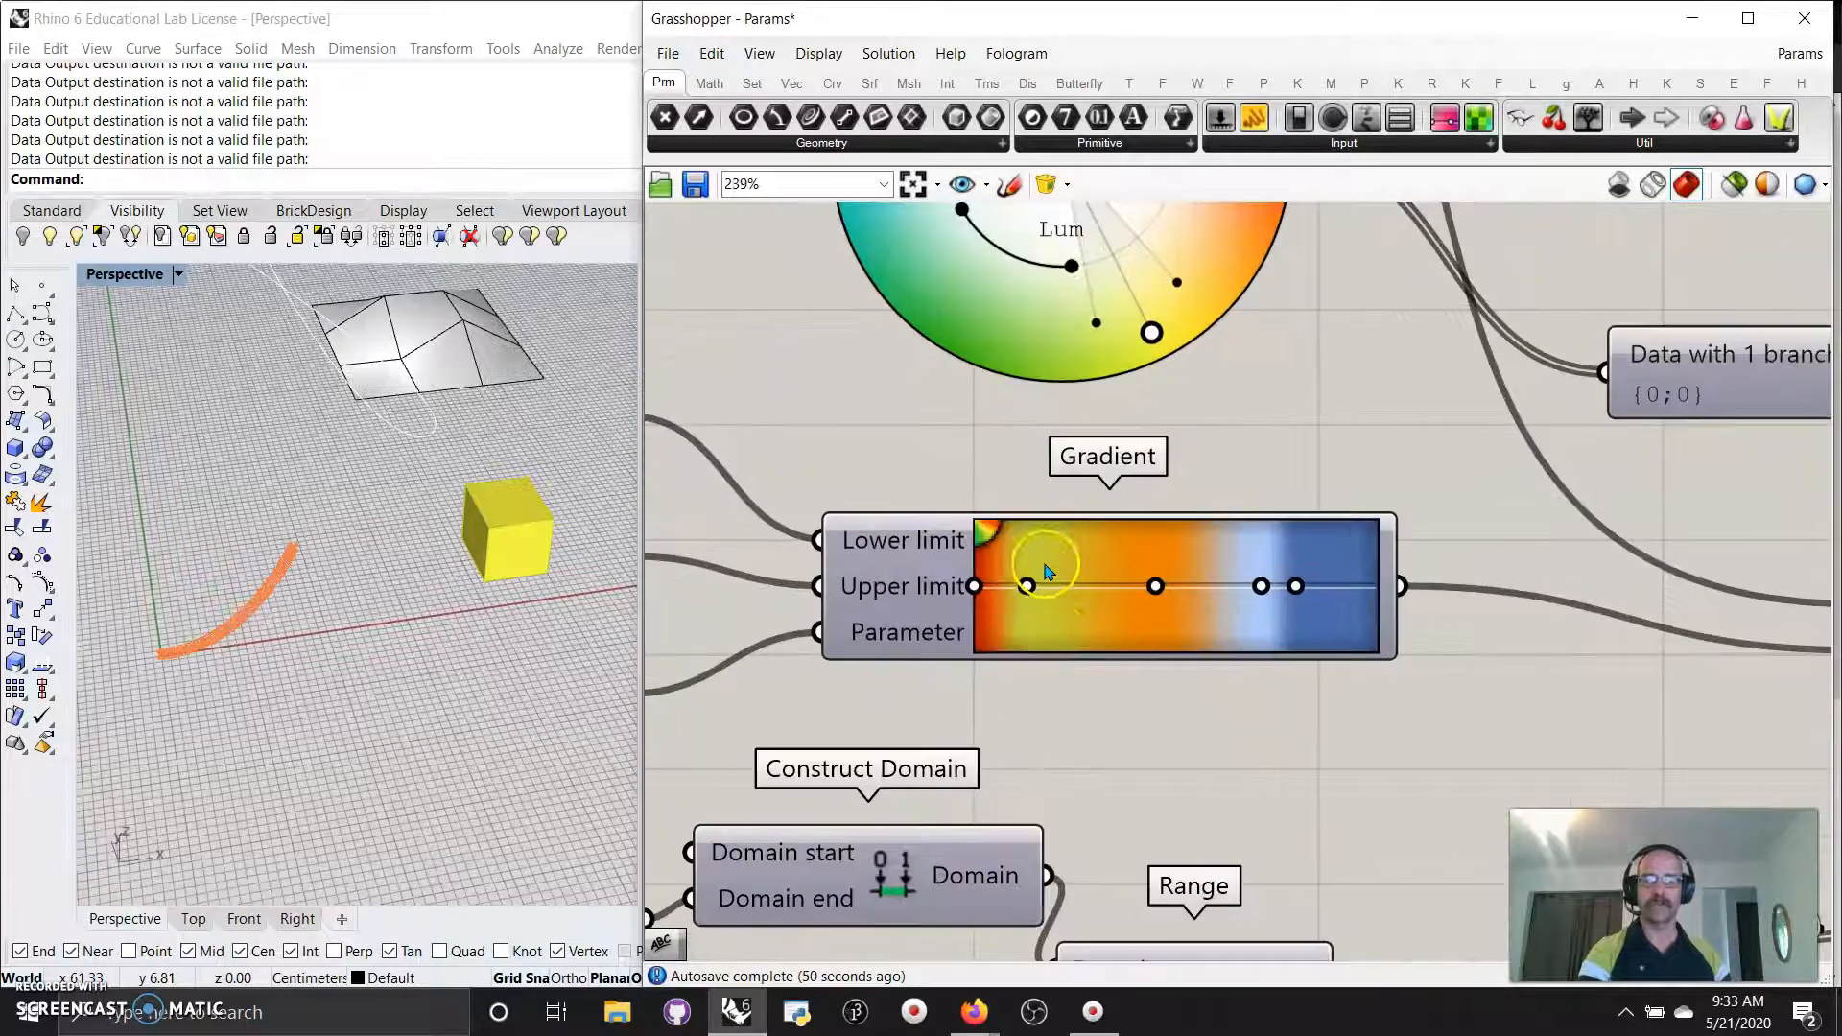
Slide the first inner colour stop to about 23% and drag the yellow stop off the gradient.
{"action": "left_click_drag", "start_coordinate": [1088, 589], "coordinate": [1097, 757]}
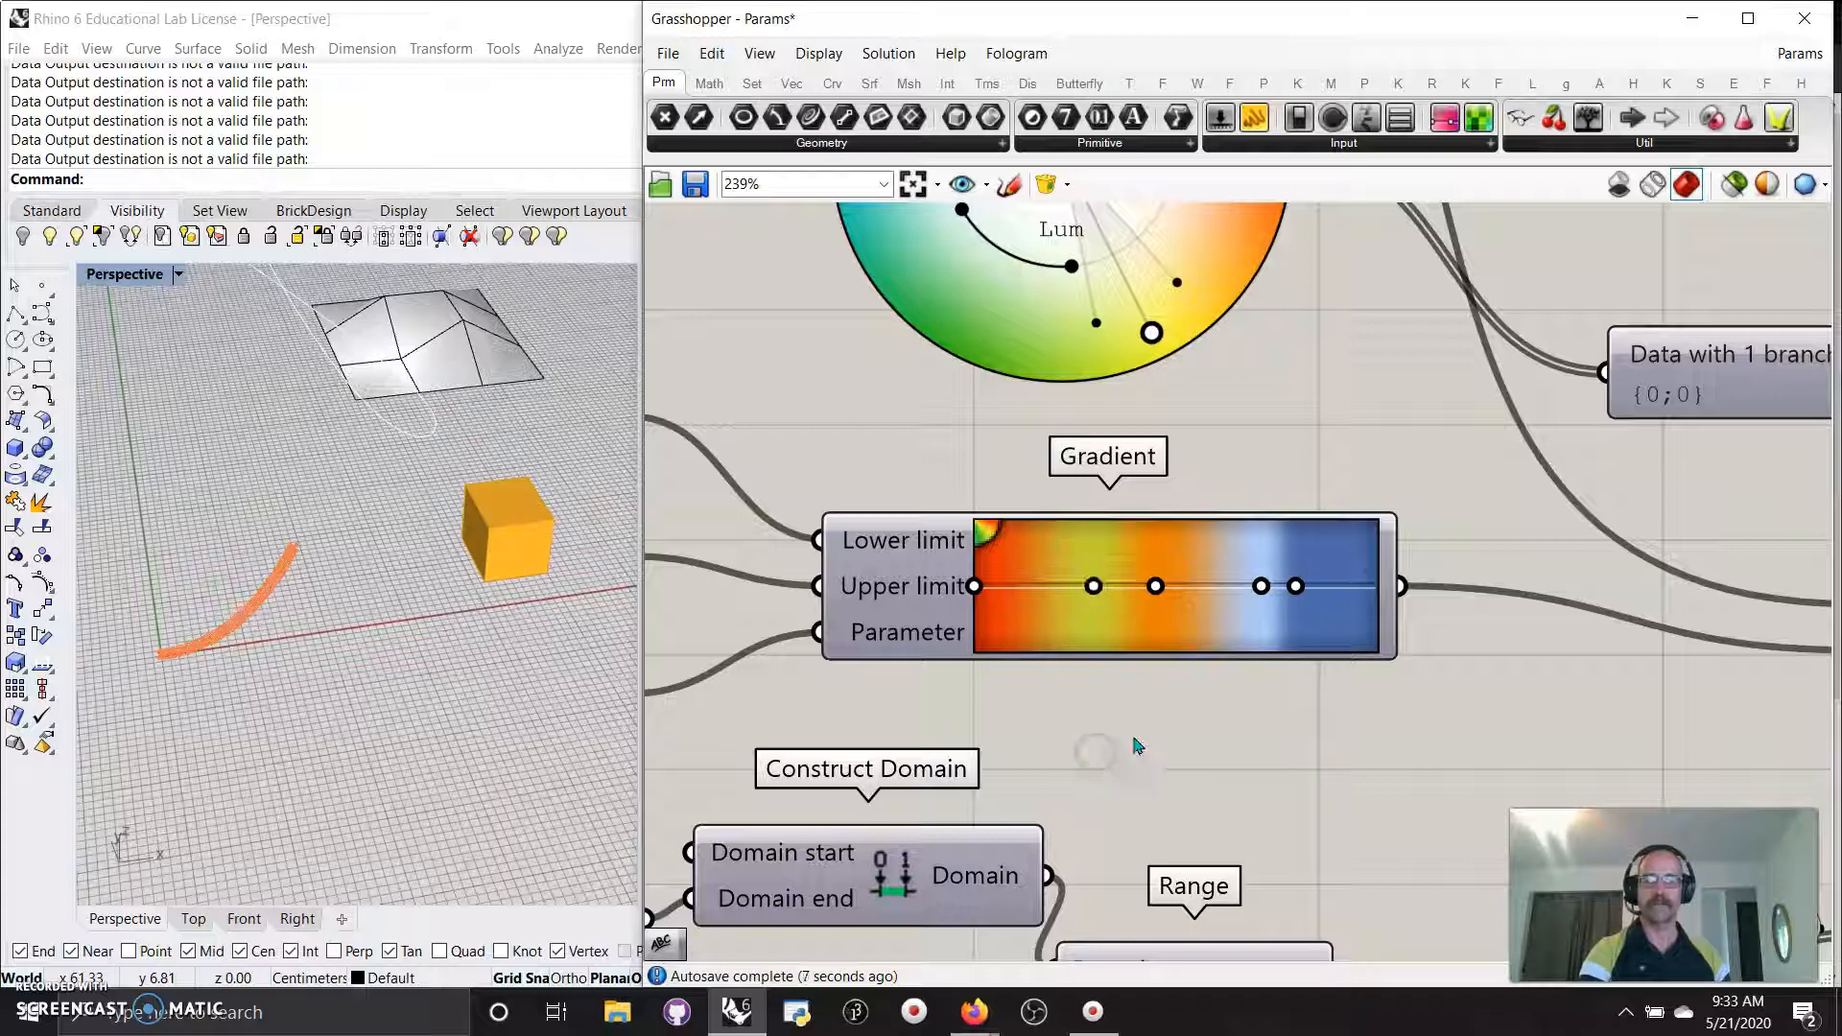
{"action": "right_click_drag", "start_coordinate": [1137, 745], "coordinate": [1177, 522]}
{"action": "left_click_drag", "start_coordinate": [1136, 377], "coordinate": [1136, 388]}
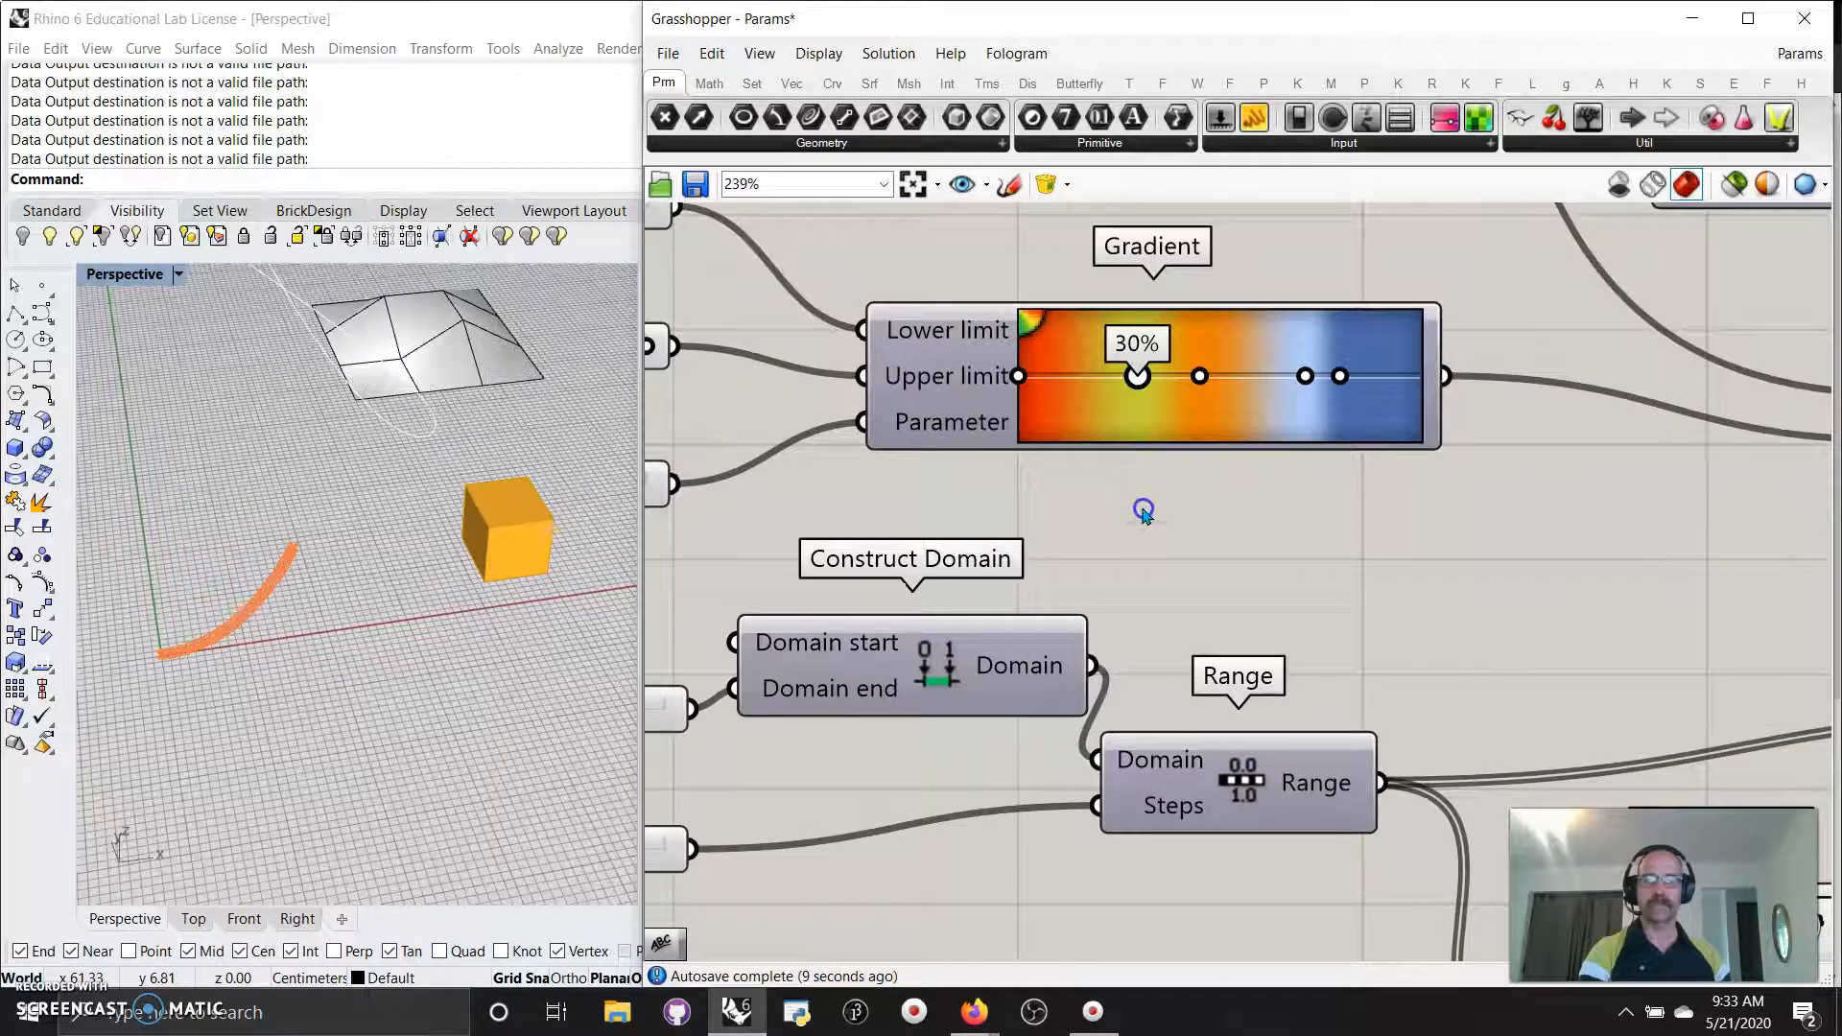
{"action": "left_click_drag", "start_coordinate": [1147, 554], "coordinate": [1180, 634]}
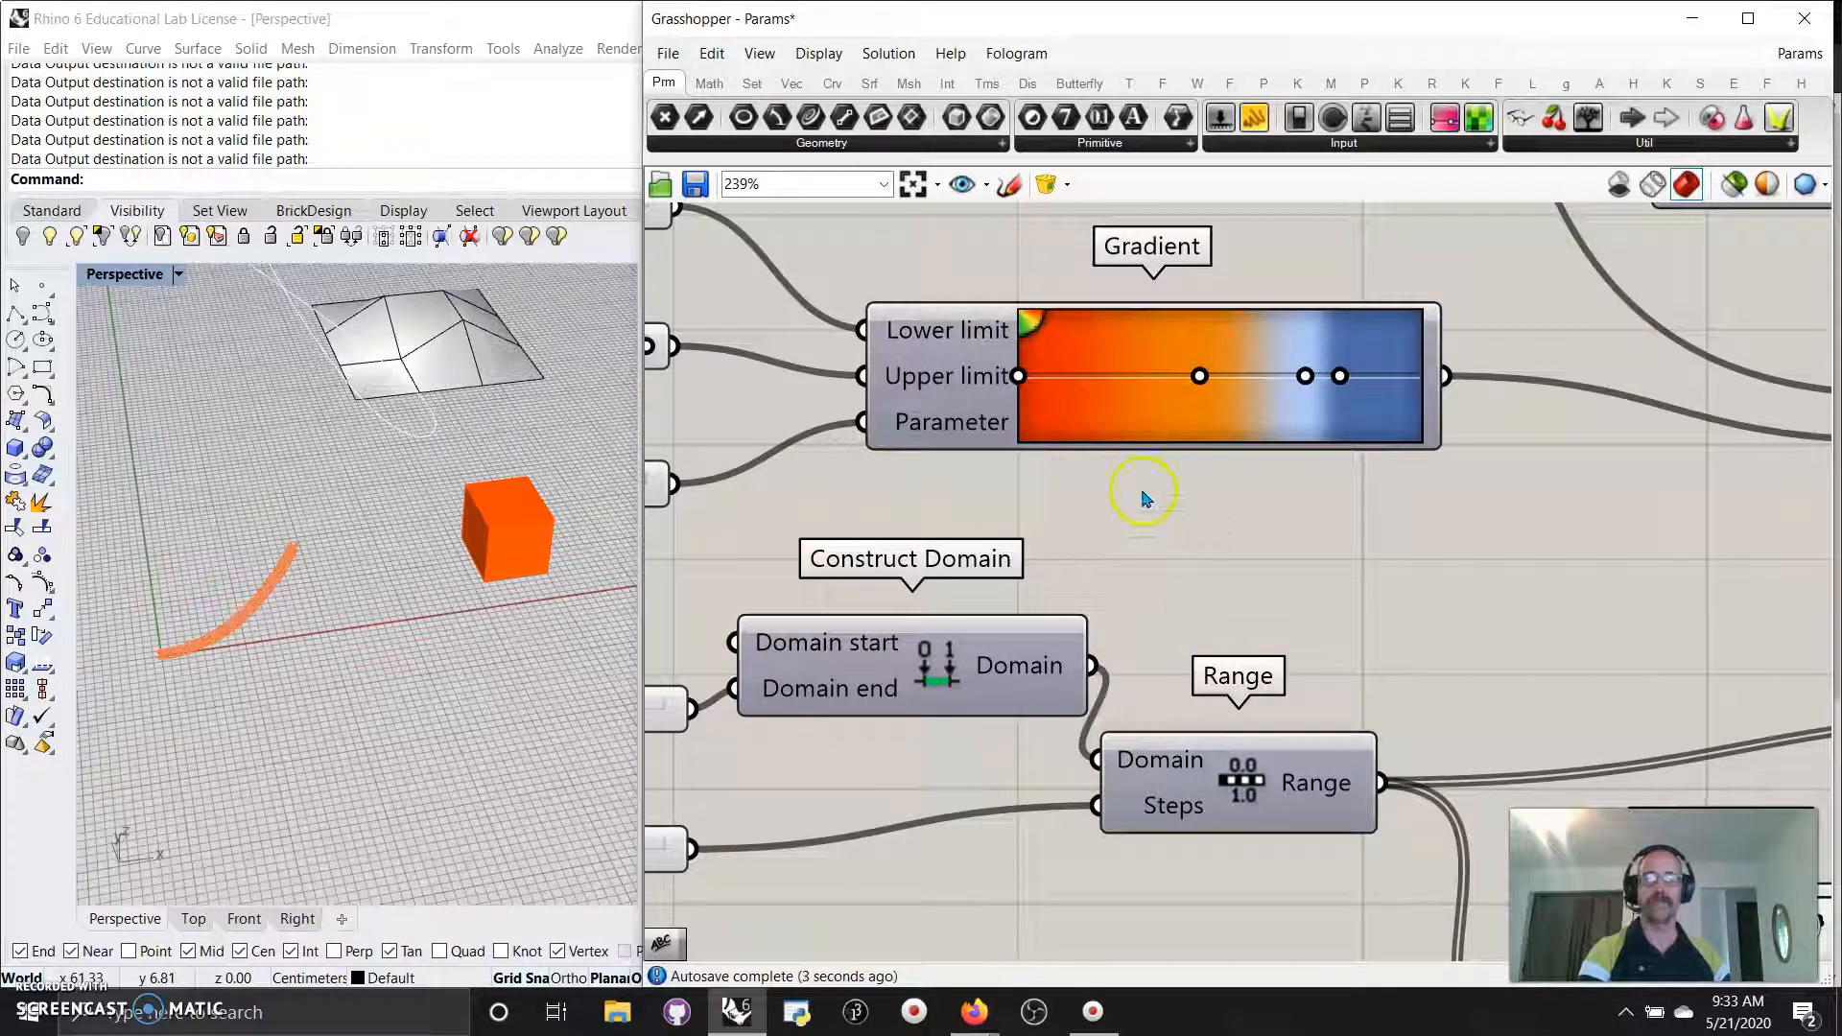
Wire the Gradient's colour output into the panel, which now reads 234,68,0.
{"action": "right_click_drag", "start_coordinate": [911, 490], "coordinate": [1312, 559]}
{"action": "scroll", "coordinate": [1096, 583], "scroll_direction": "down", "scroll_amount": 5}
{"action": "right_click_drag", "start_coordinate": [1439, 607], "coordinate": [1167, 825]}
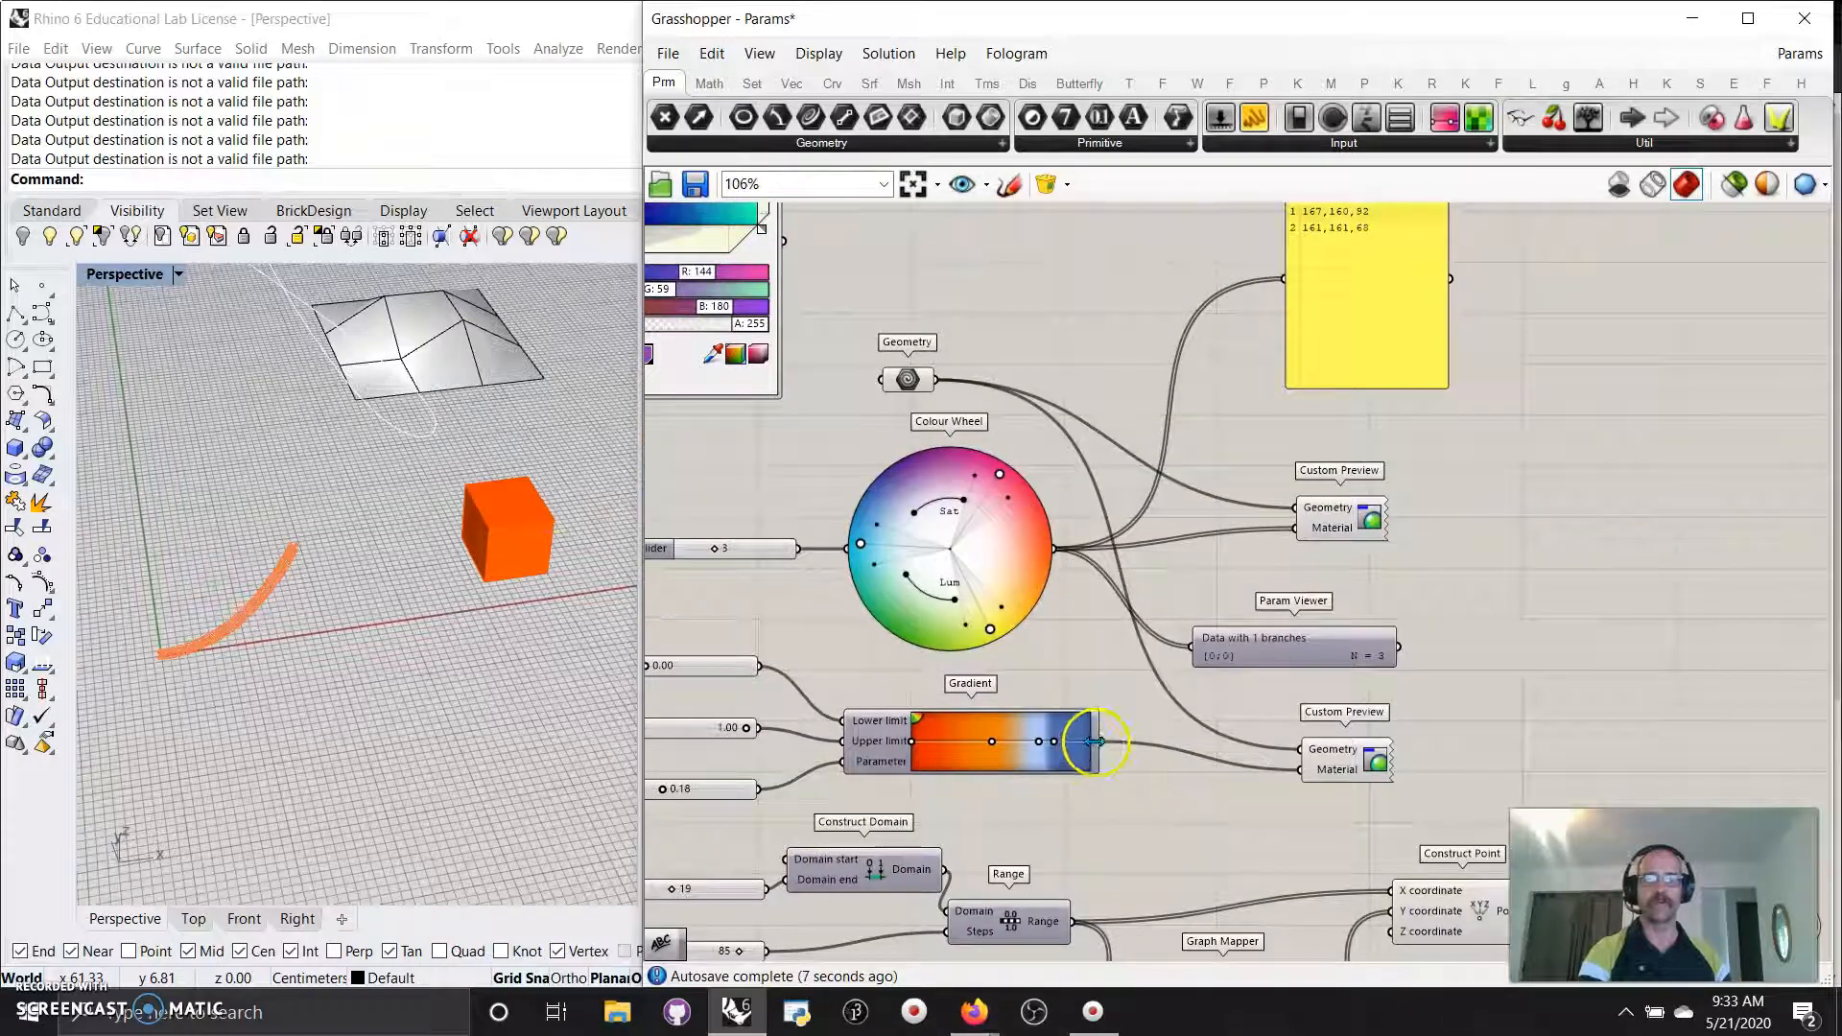
{"action": "left_click_drag", "start_coordinate": [1105, 752], "coordinate": [1495, 580]}
Move the yellow panel up and bring the Graph Mapper and curve components into view.
{"action": "left_click", "coordinate": [1341, 770]}
{"action": "right_click_drag", "start_coordinate": [1153, 812], "coordinate": [1122, 452]}
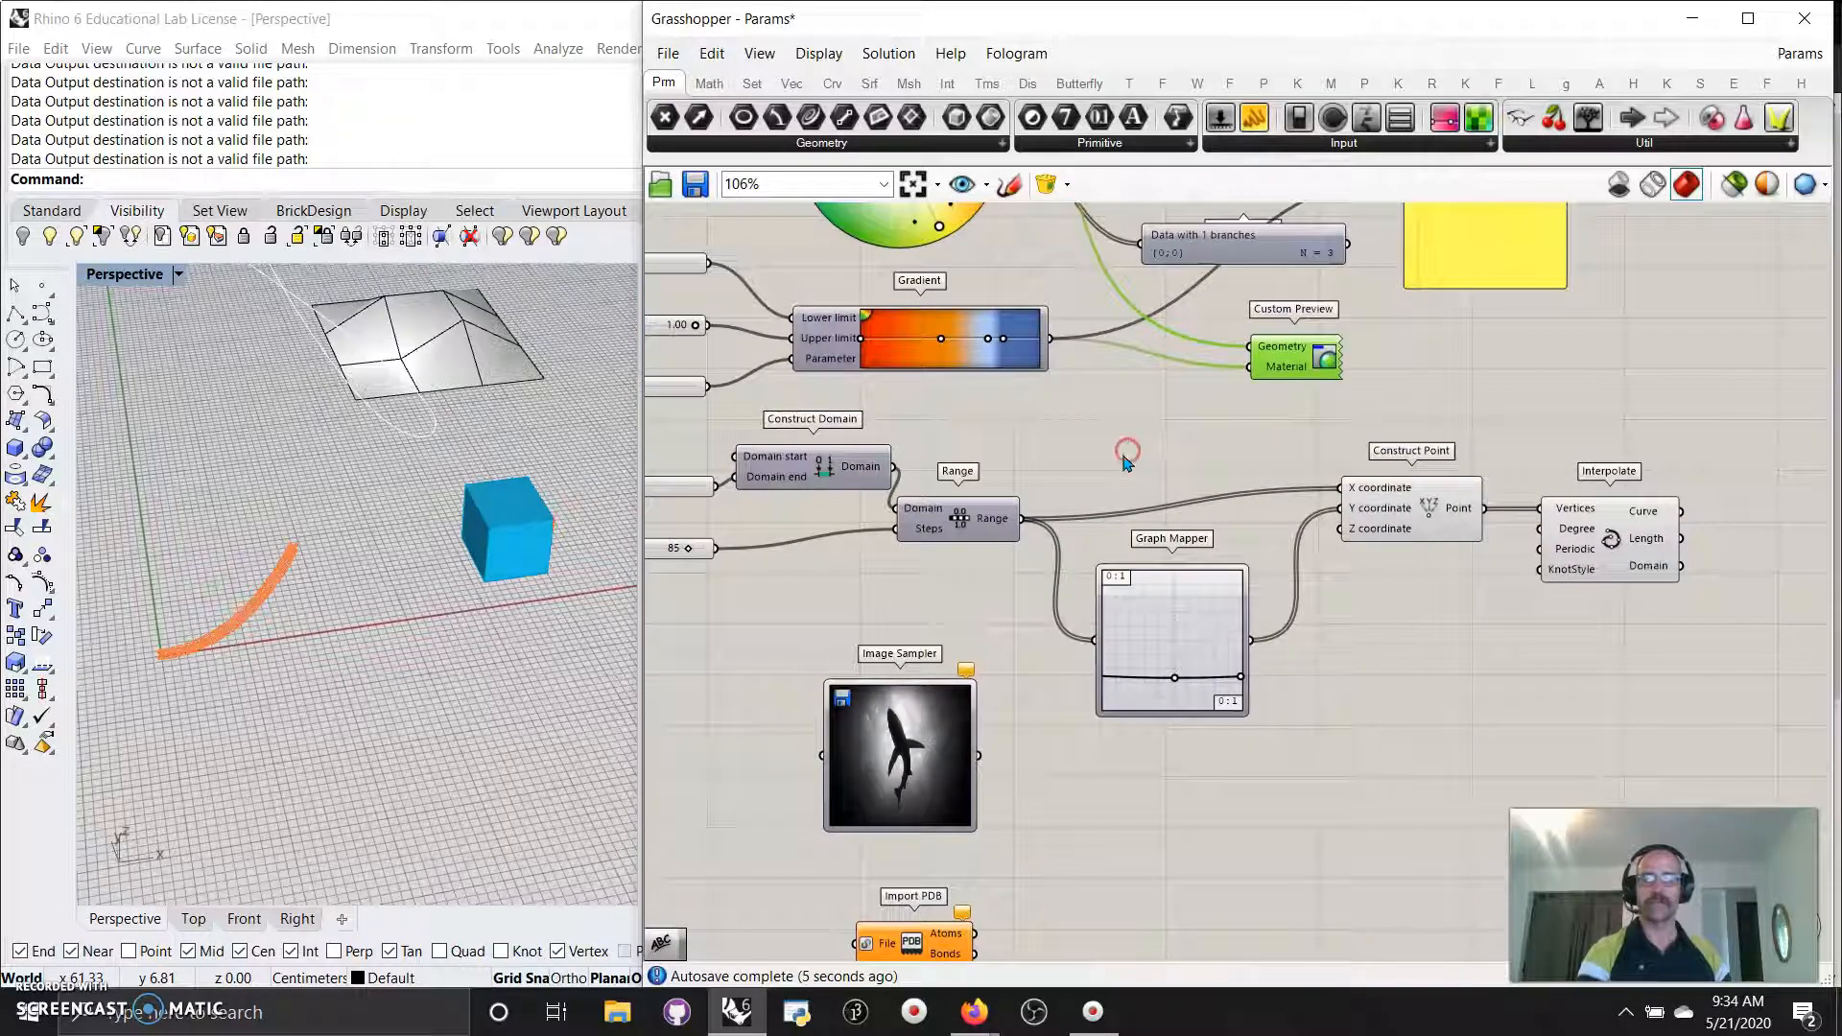
{"action": "scroll", "coordinate": [115, 672], "scroll_direction": "up", "scroll_amount": 3}
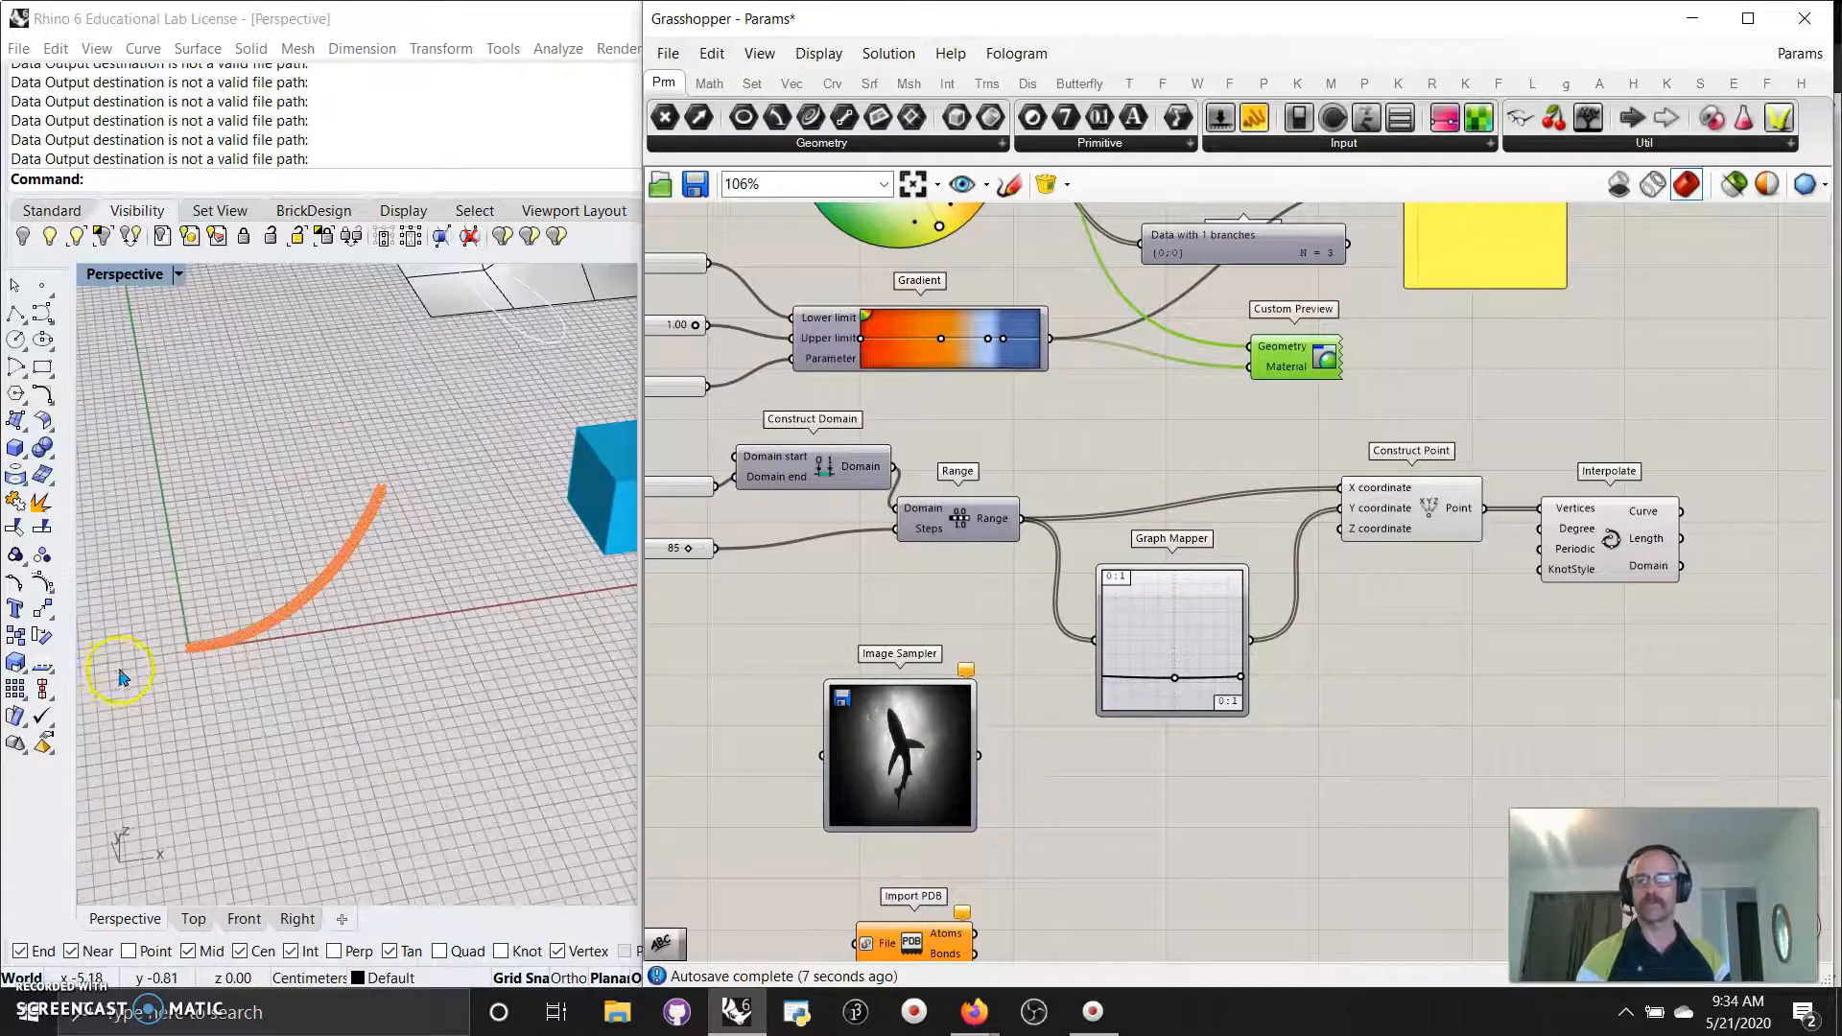
{"action": "scroll", "coordinate": [121, 677], "scroll_direction": "up", "scroll_amount": 3}
{"action": "right_click_drag", "start_coordinate": [948, 590], "coordinate": [1020, 624]}
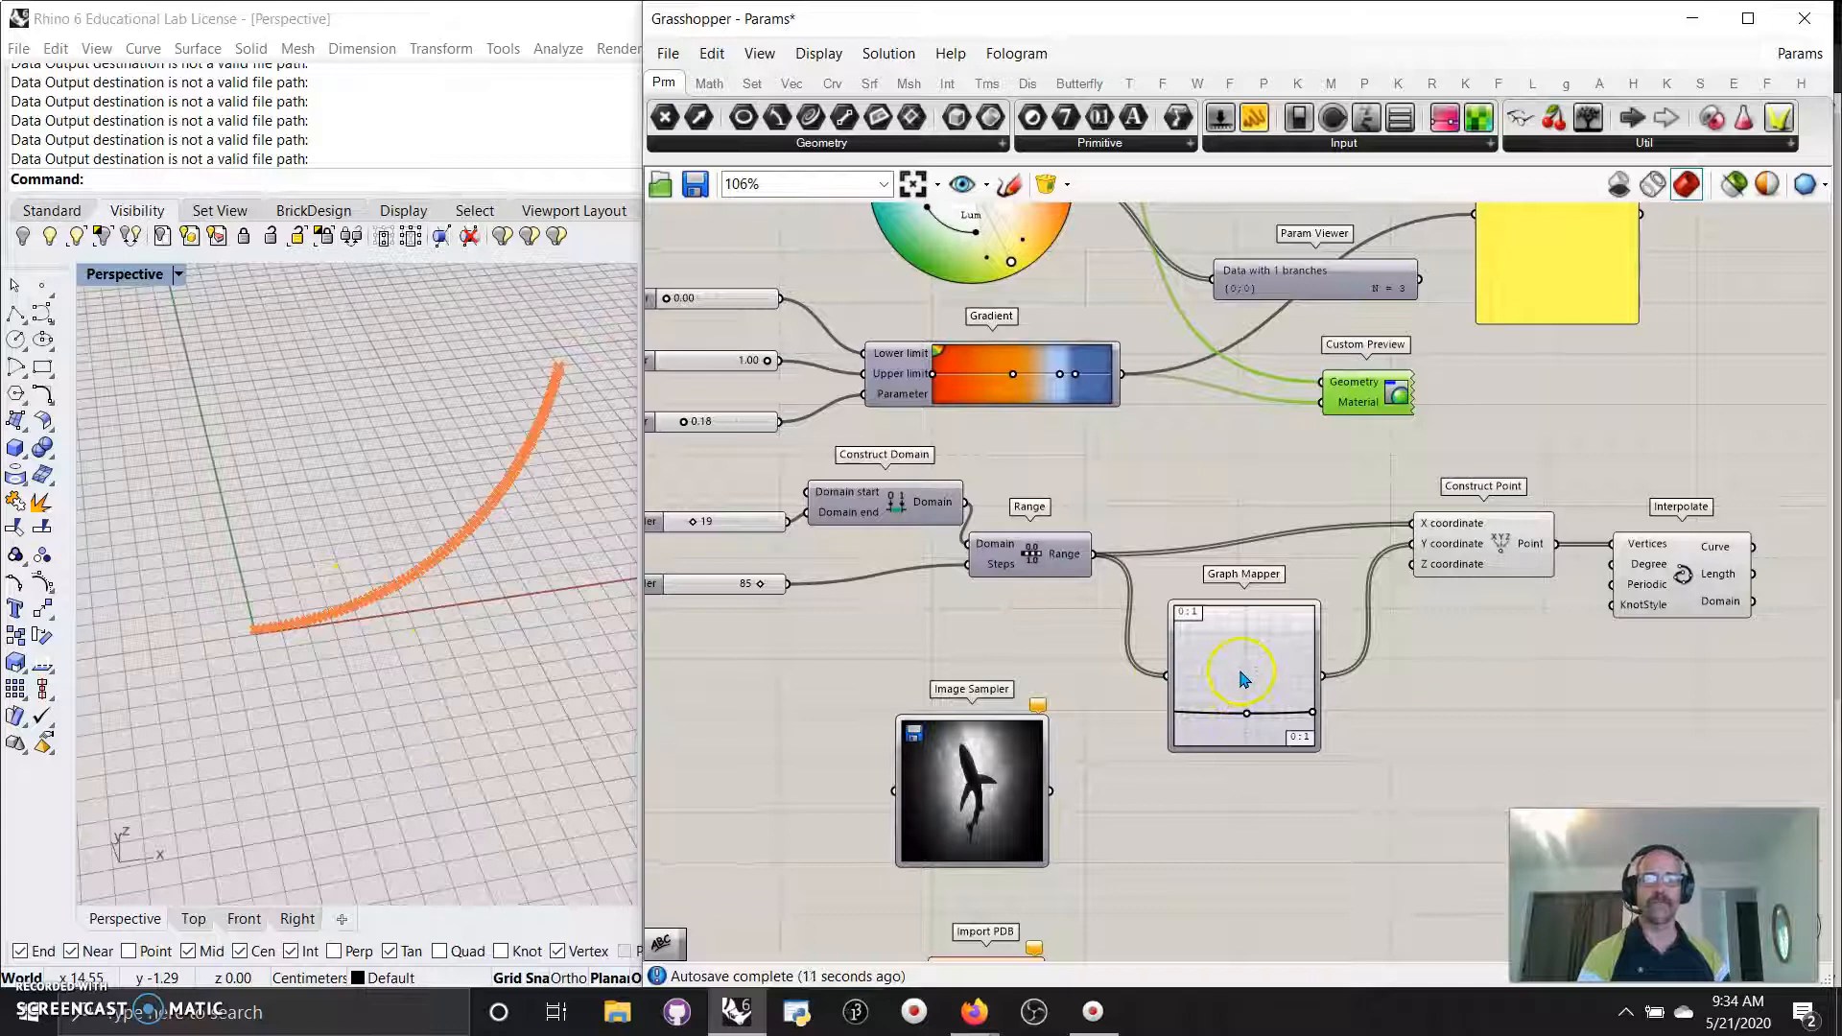
Add a new Graph Mapper from Params > Input and review its available graph types.
{"action": "left_click", "coordinate": [1344, 142]}
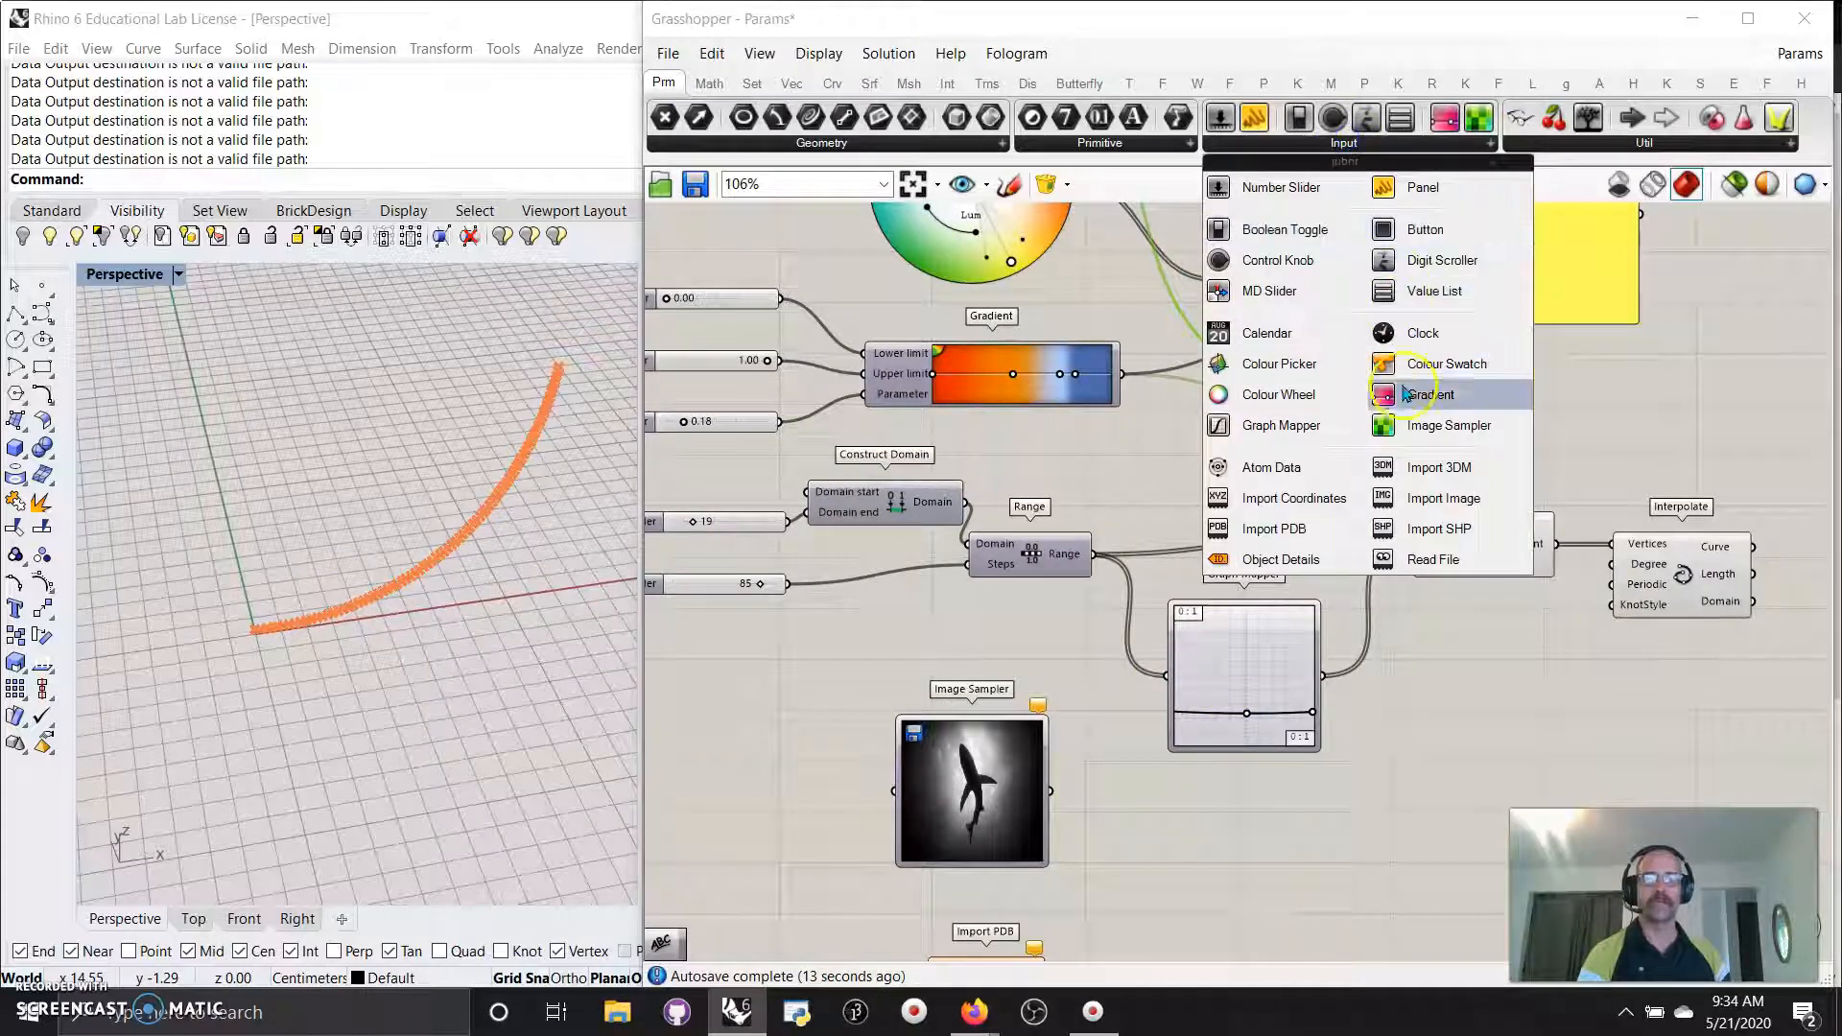
{"action": "left_click", "coordinate": [1271, 429]}
{"action": "left_click", "coordinate": [1260, 863]}
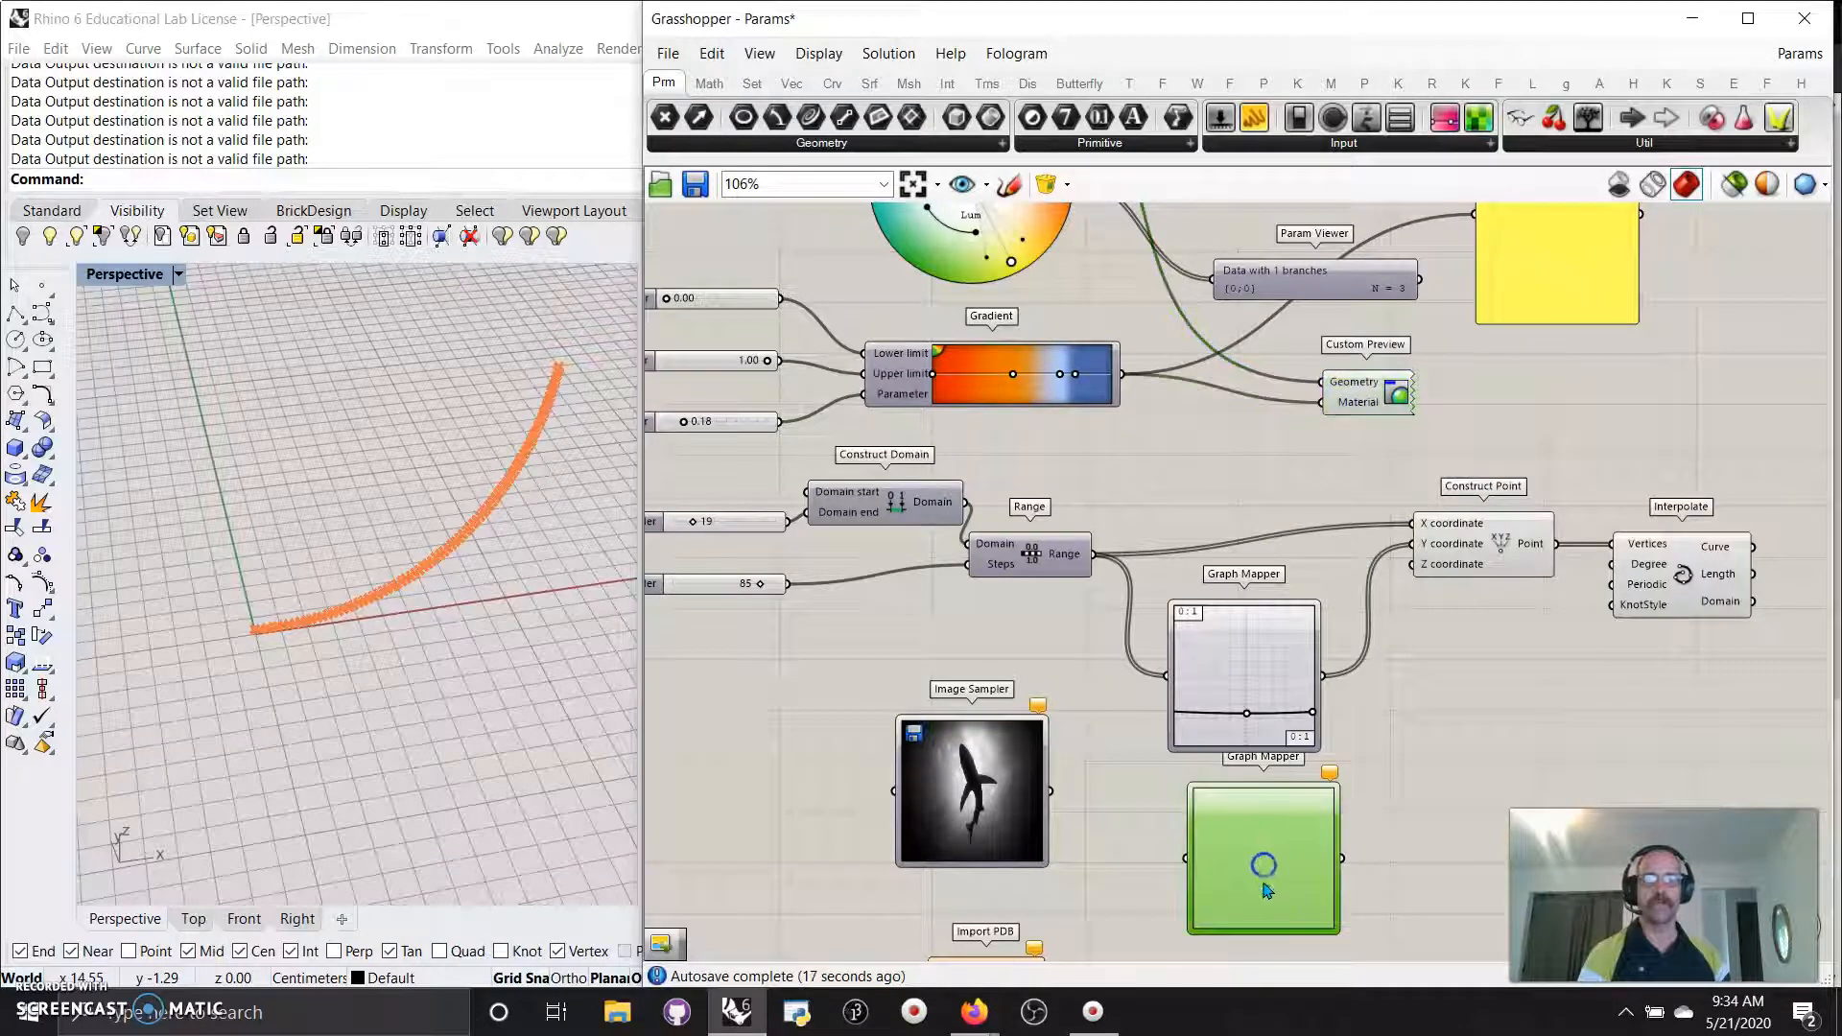
{"action": "right_click", "coordinate": [1266, 875]}
{"action": "mouse_move", "coordinate": [1442, 938]}
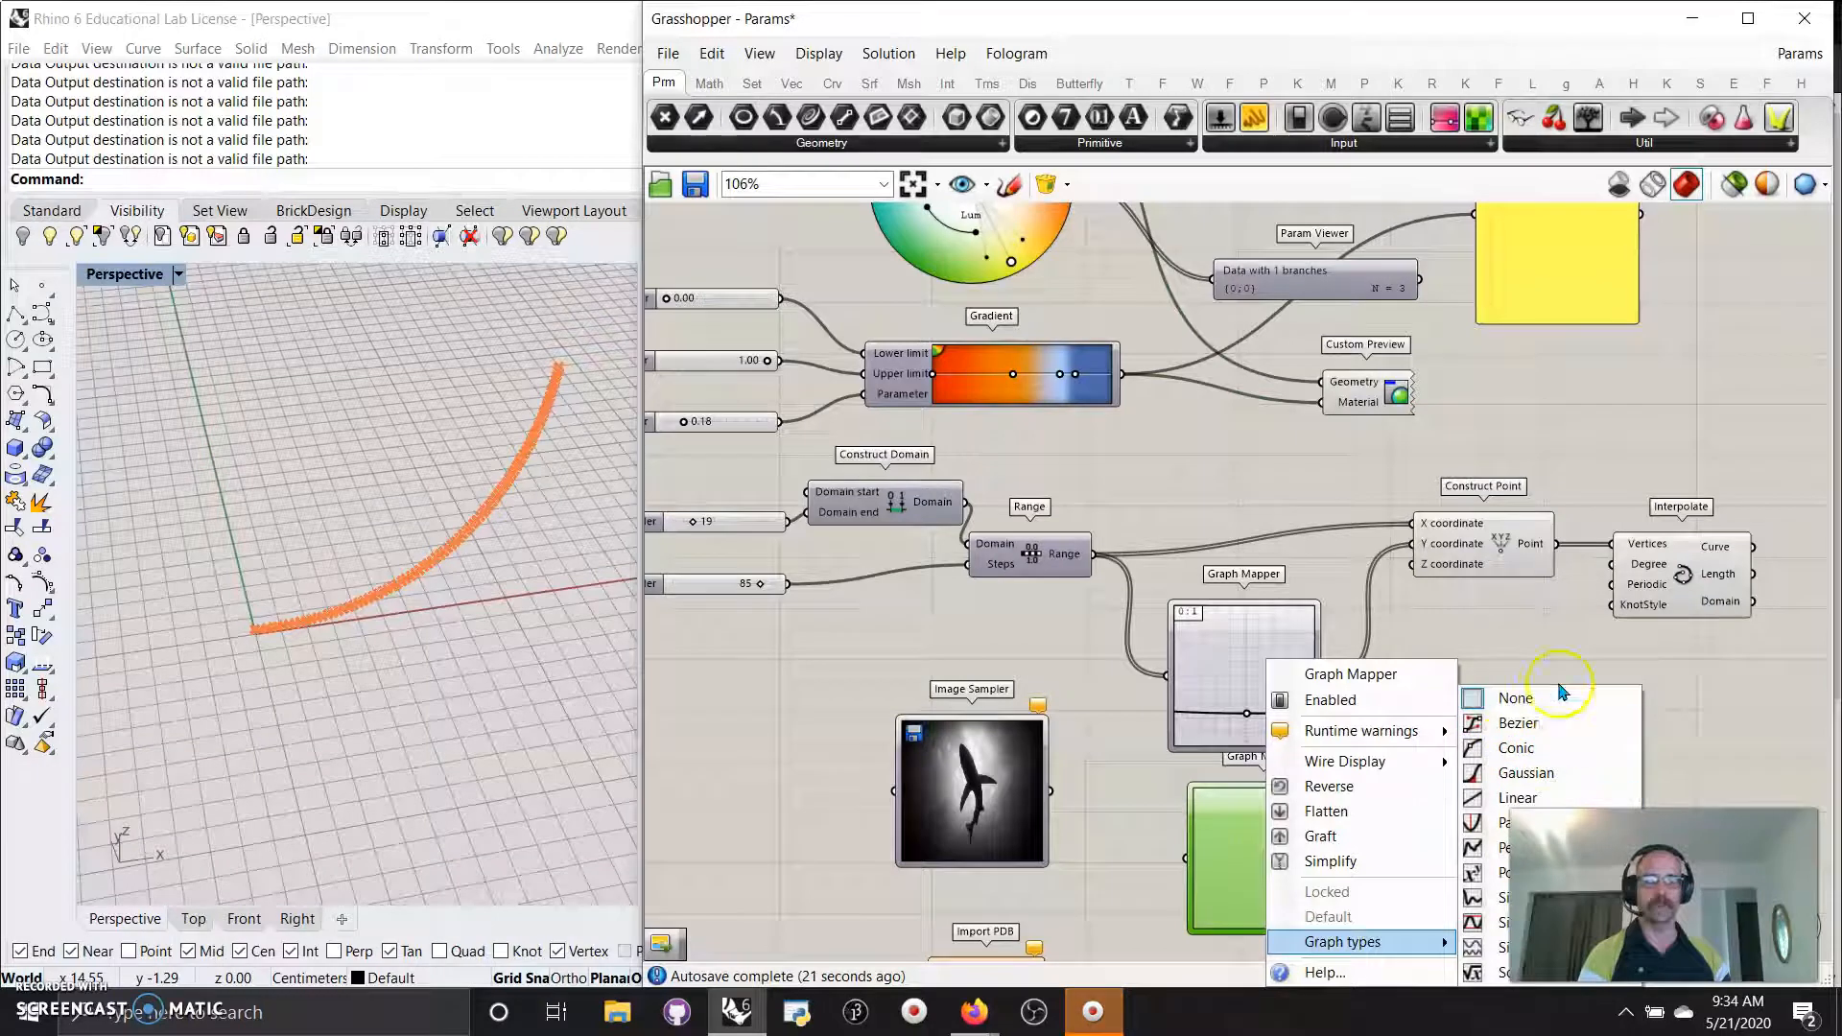
{"action": "left_click", "coordinate": [1718, 728]}
{"action": "left_click", "coordinate": [1248, 714]}
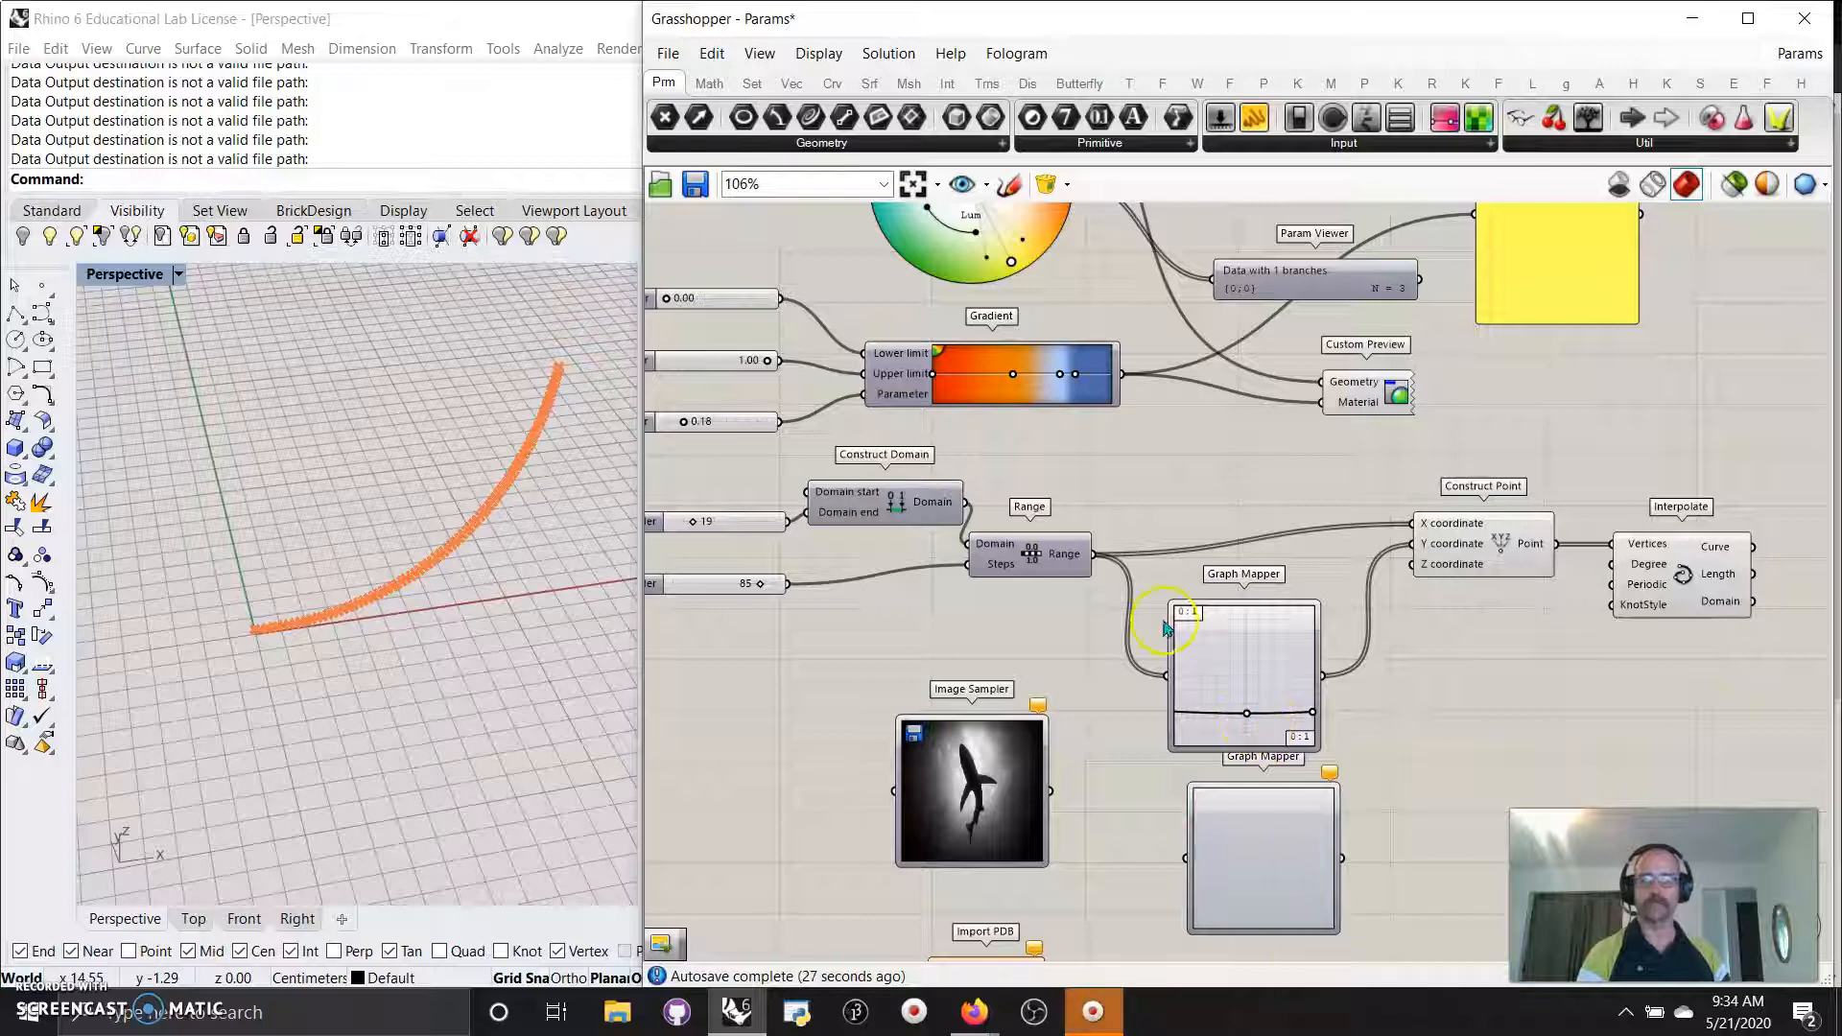
Vary the domain end, set the Range Steps slider to 33, and pull the graph's right end down.
{"action": "left_click_drag", "start_coordinate": [1037, 558], "coordinate": [1044, 568]}
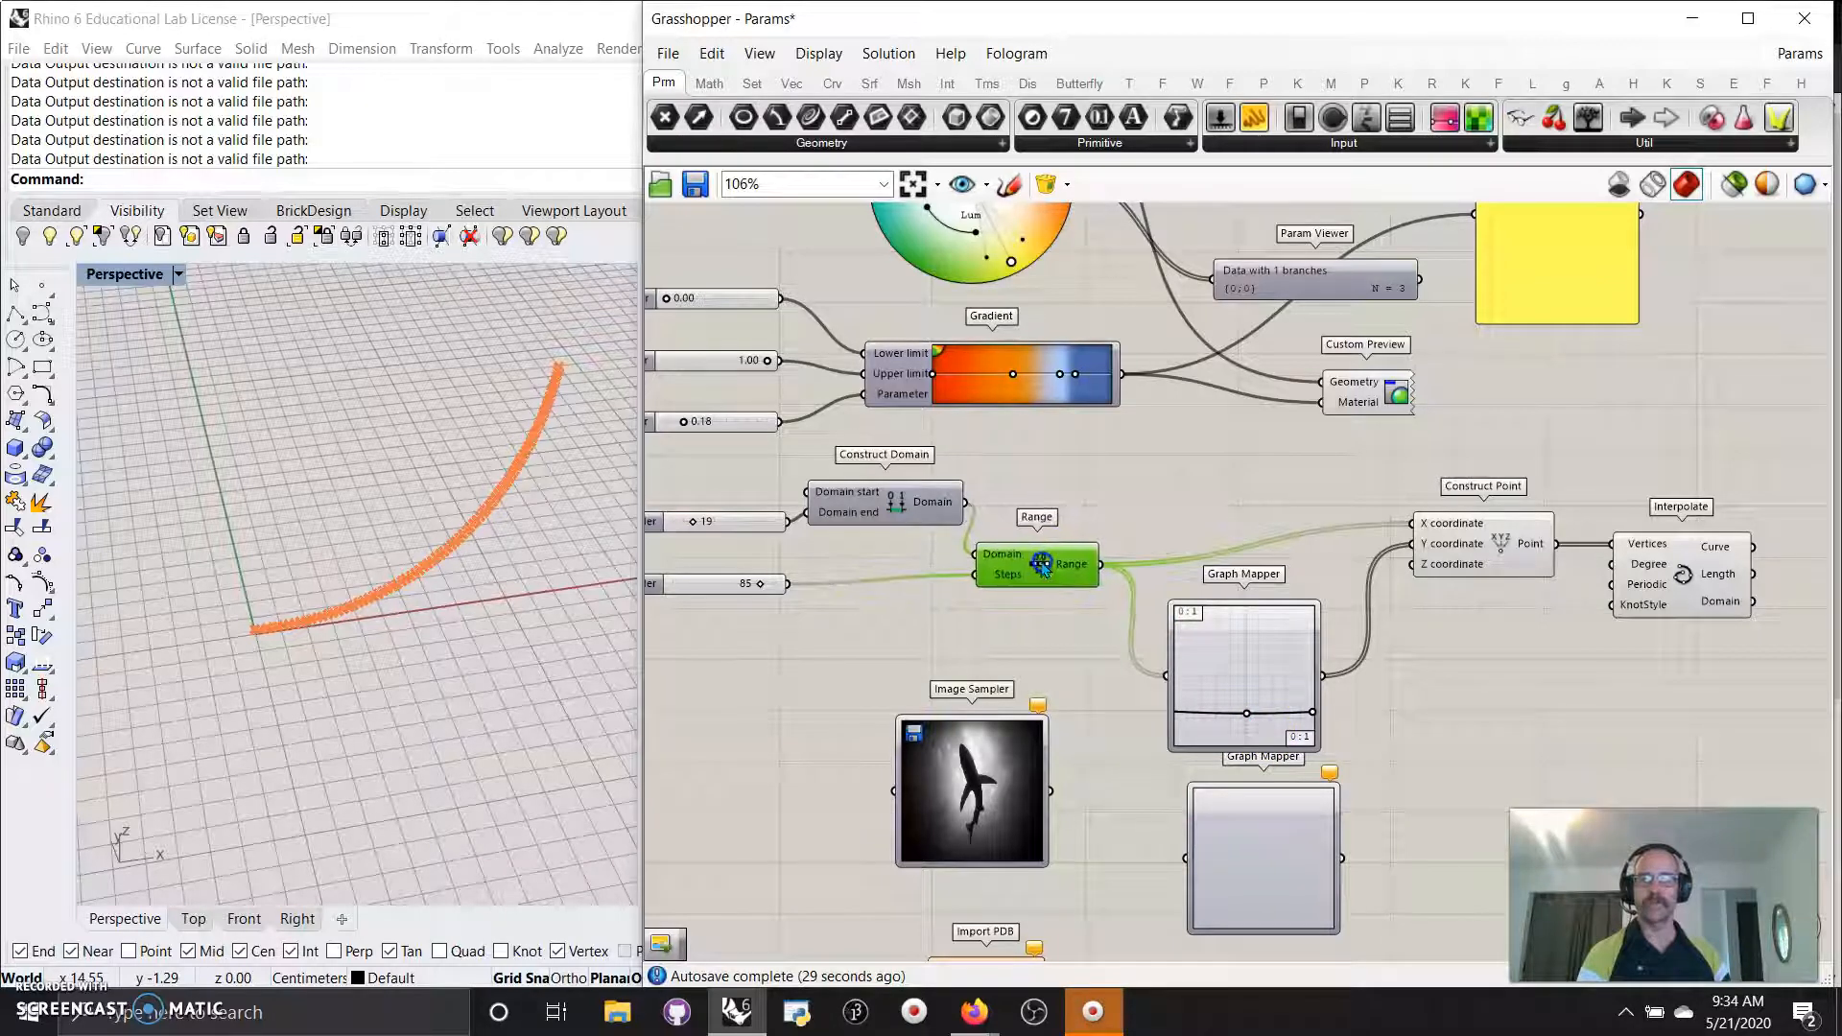
{"action": "left_click", "coordinate": [1679, 592]}
{"action": "left_click", "coordinate": [1458, 562]}
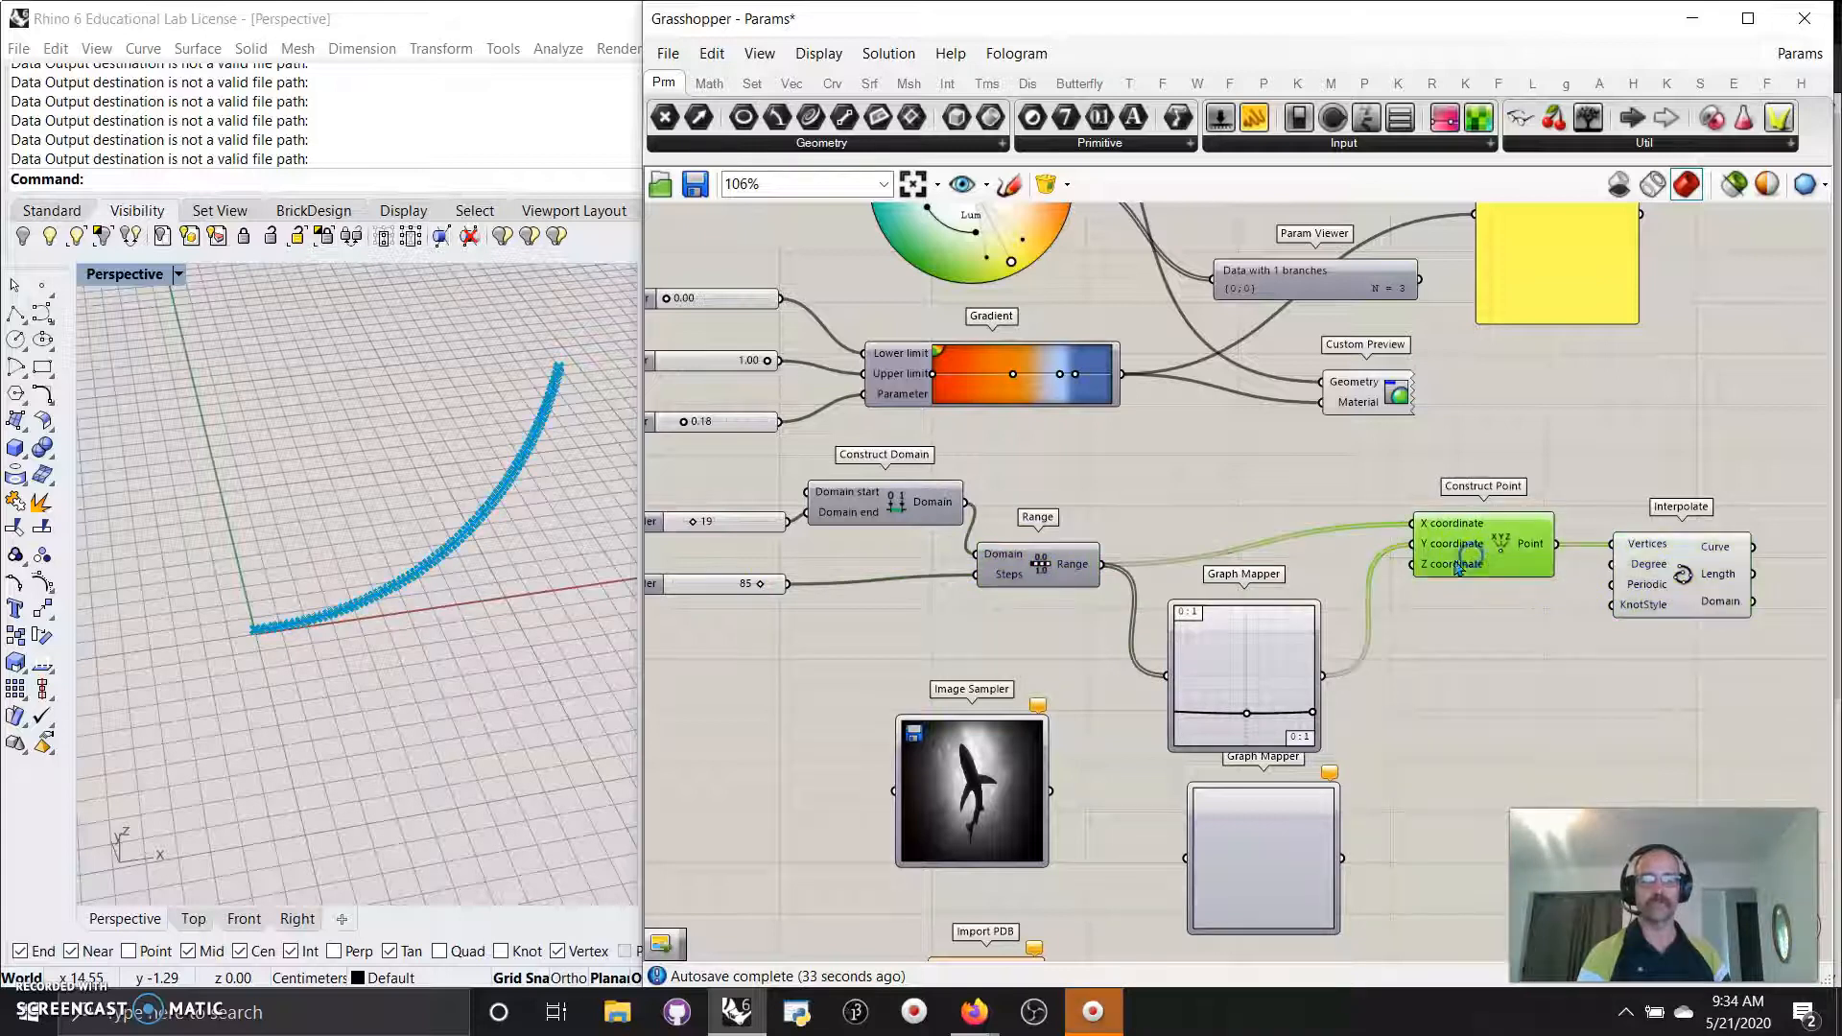
{"action": "right_click_drag", "start_coordinate": [814, 687], "coordinate": [938, 673]}
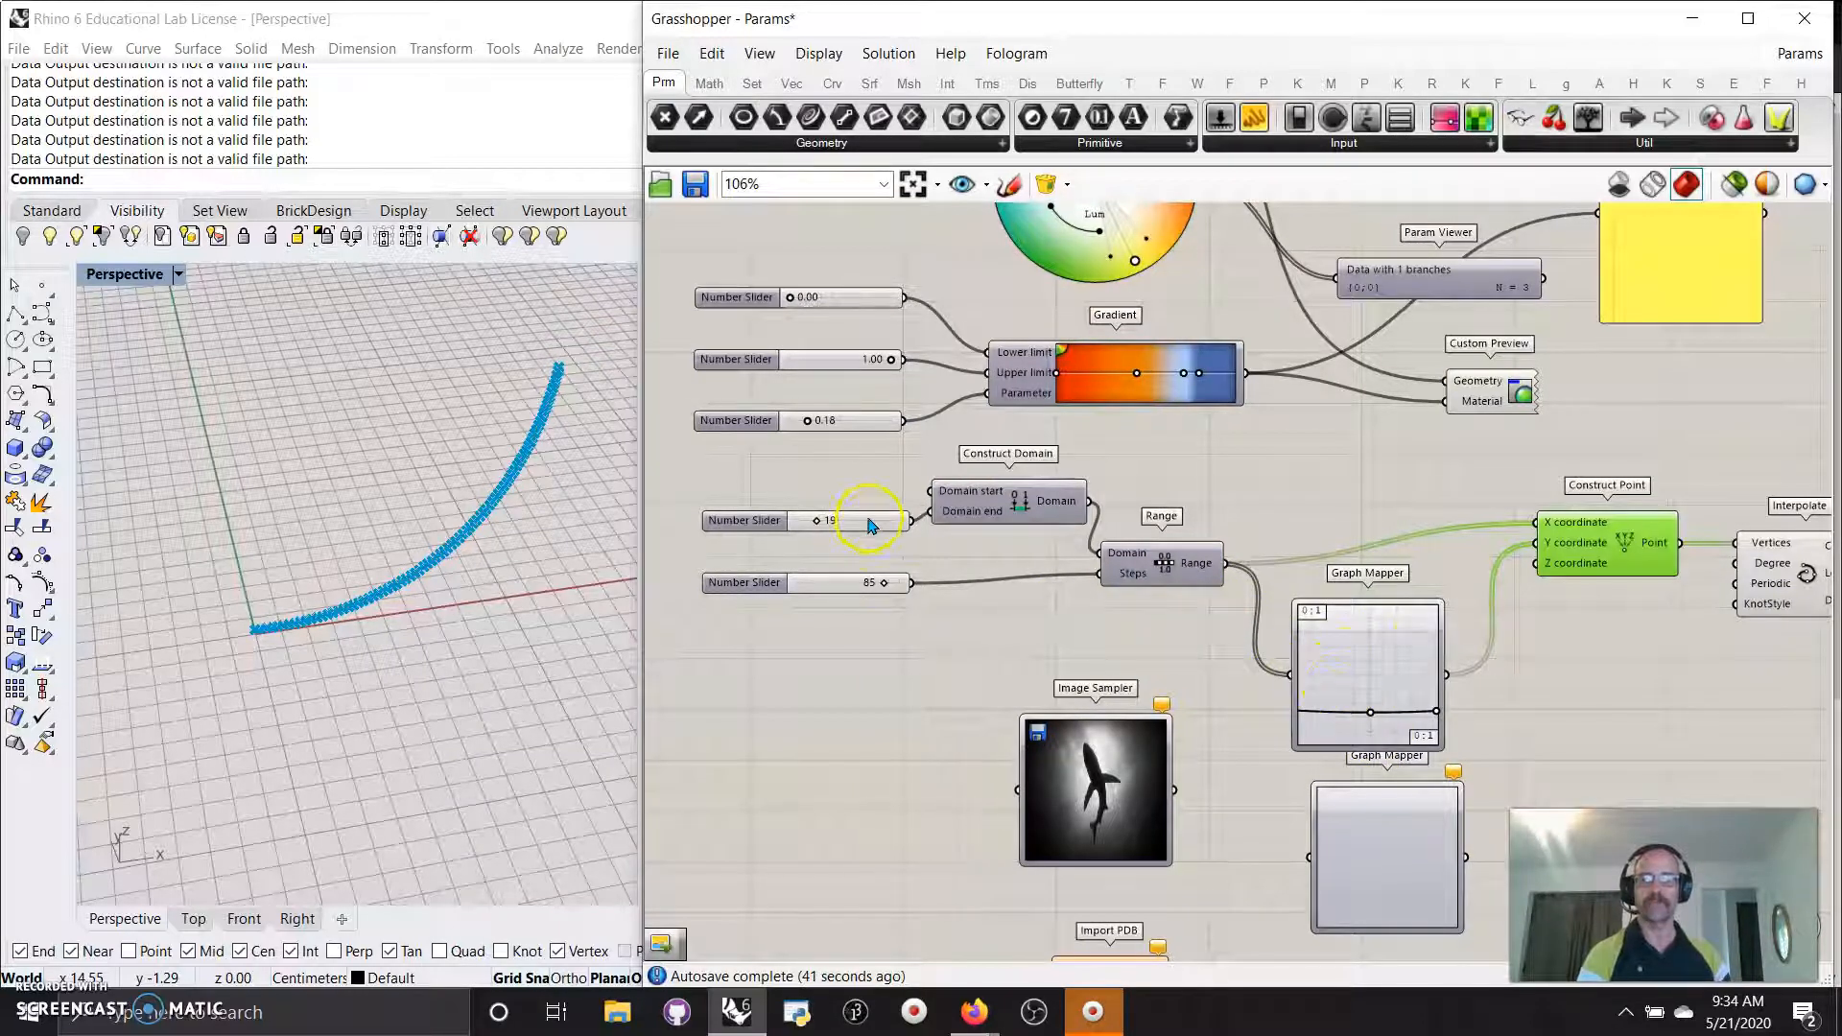
{"action": "left_click_drag", "start_coordinate": [840, 526], "coordinate": [817, 523]}
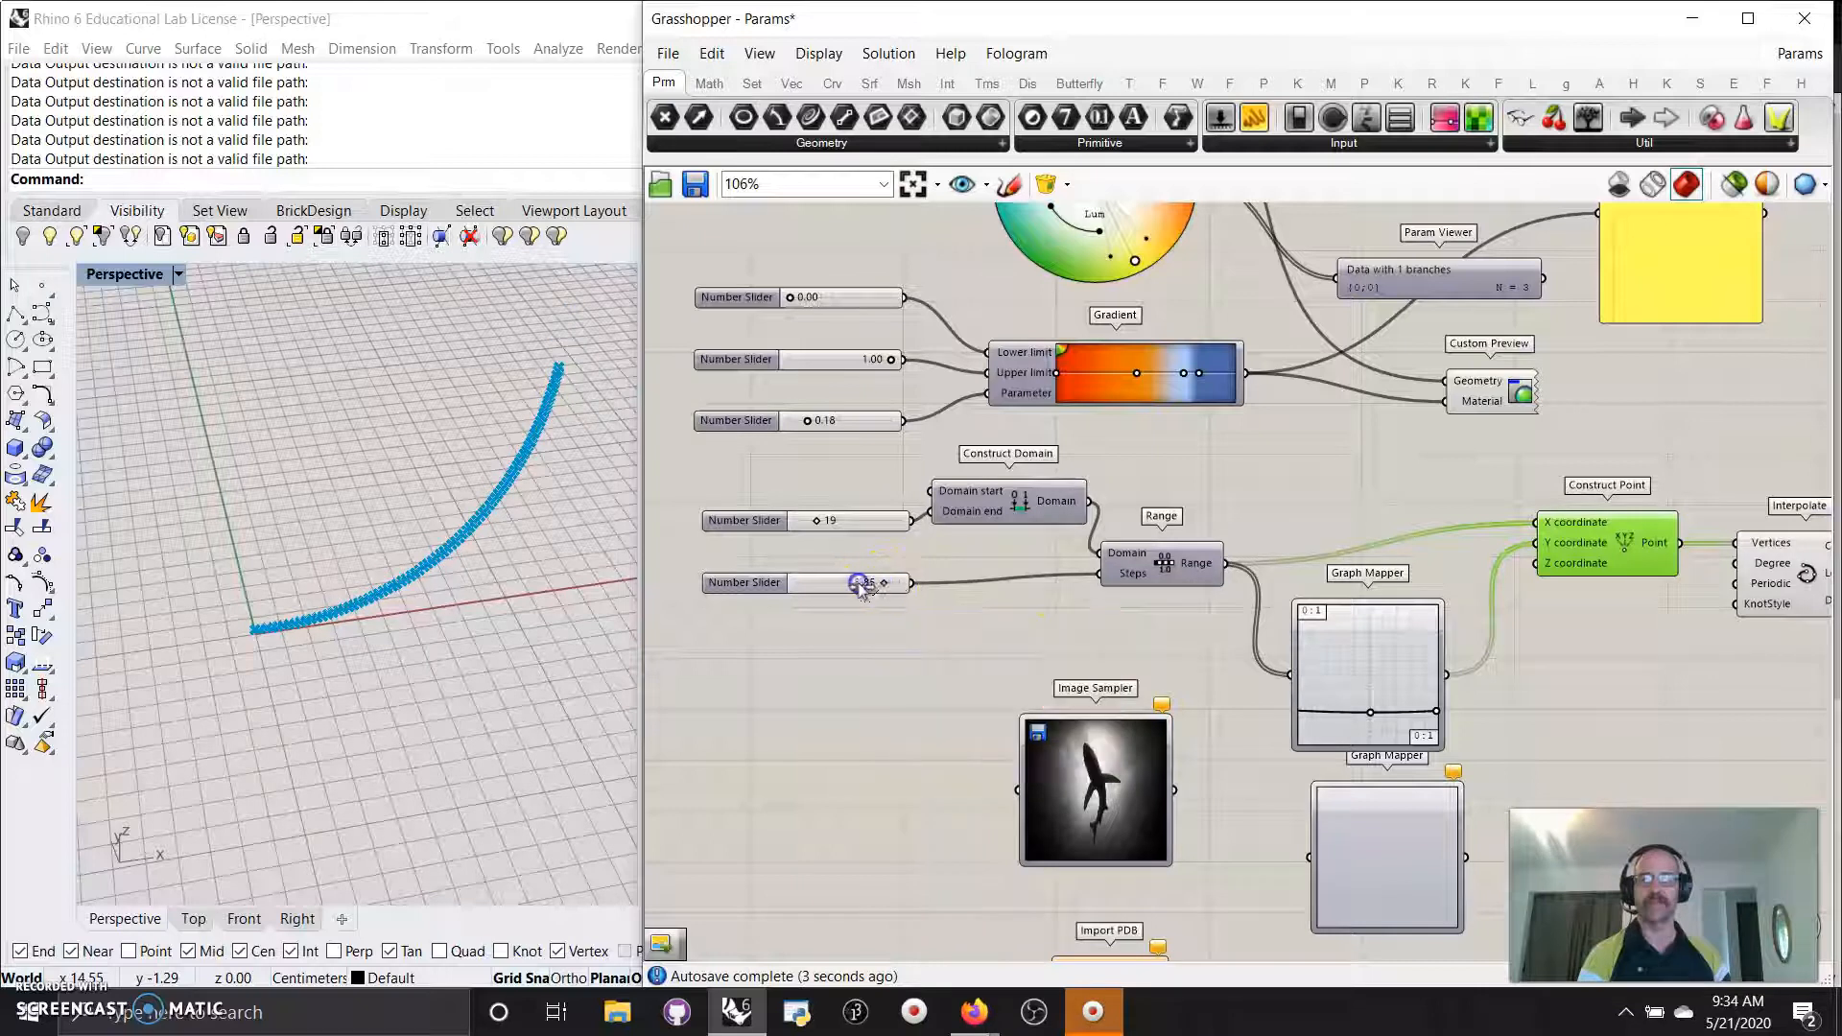
{"action": "left_click_drag", "start_coordinate": [821, 587], "coordinate": [831, 583]}
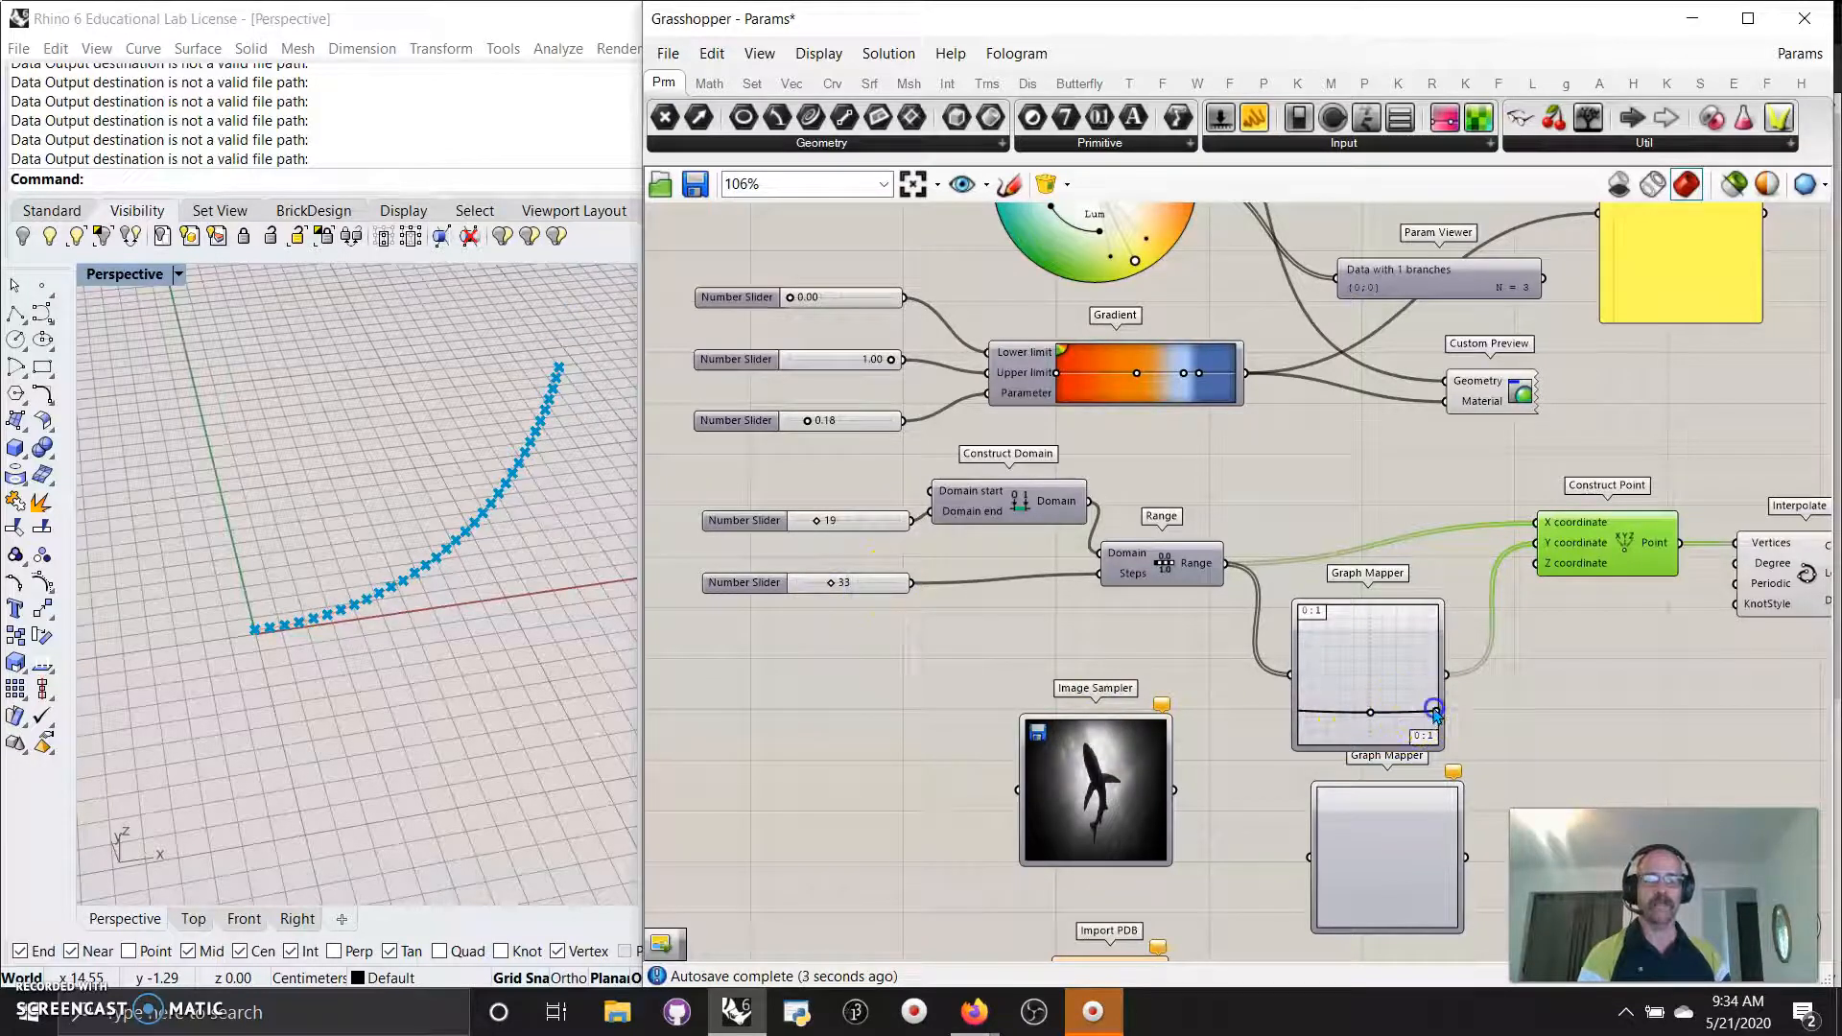
{"action": "left_click_drag", "start_coordinate": [1434, 680], "coordinate": [1442, 715]}
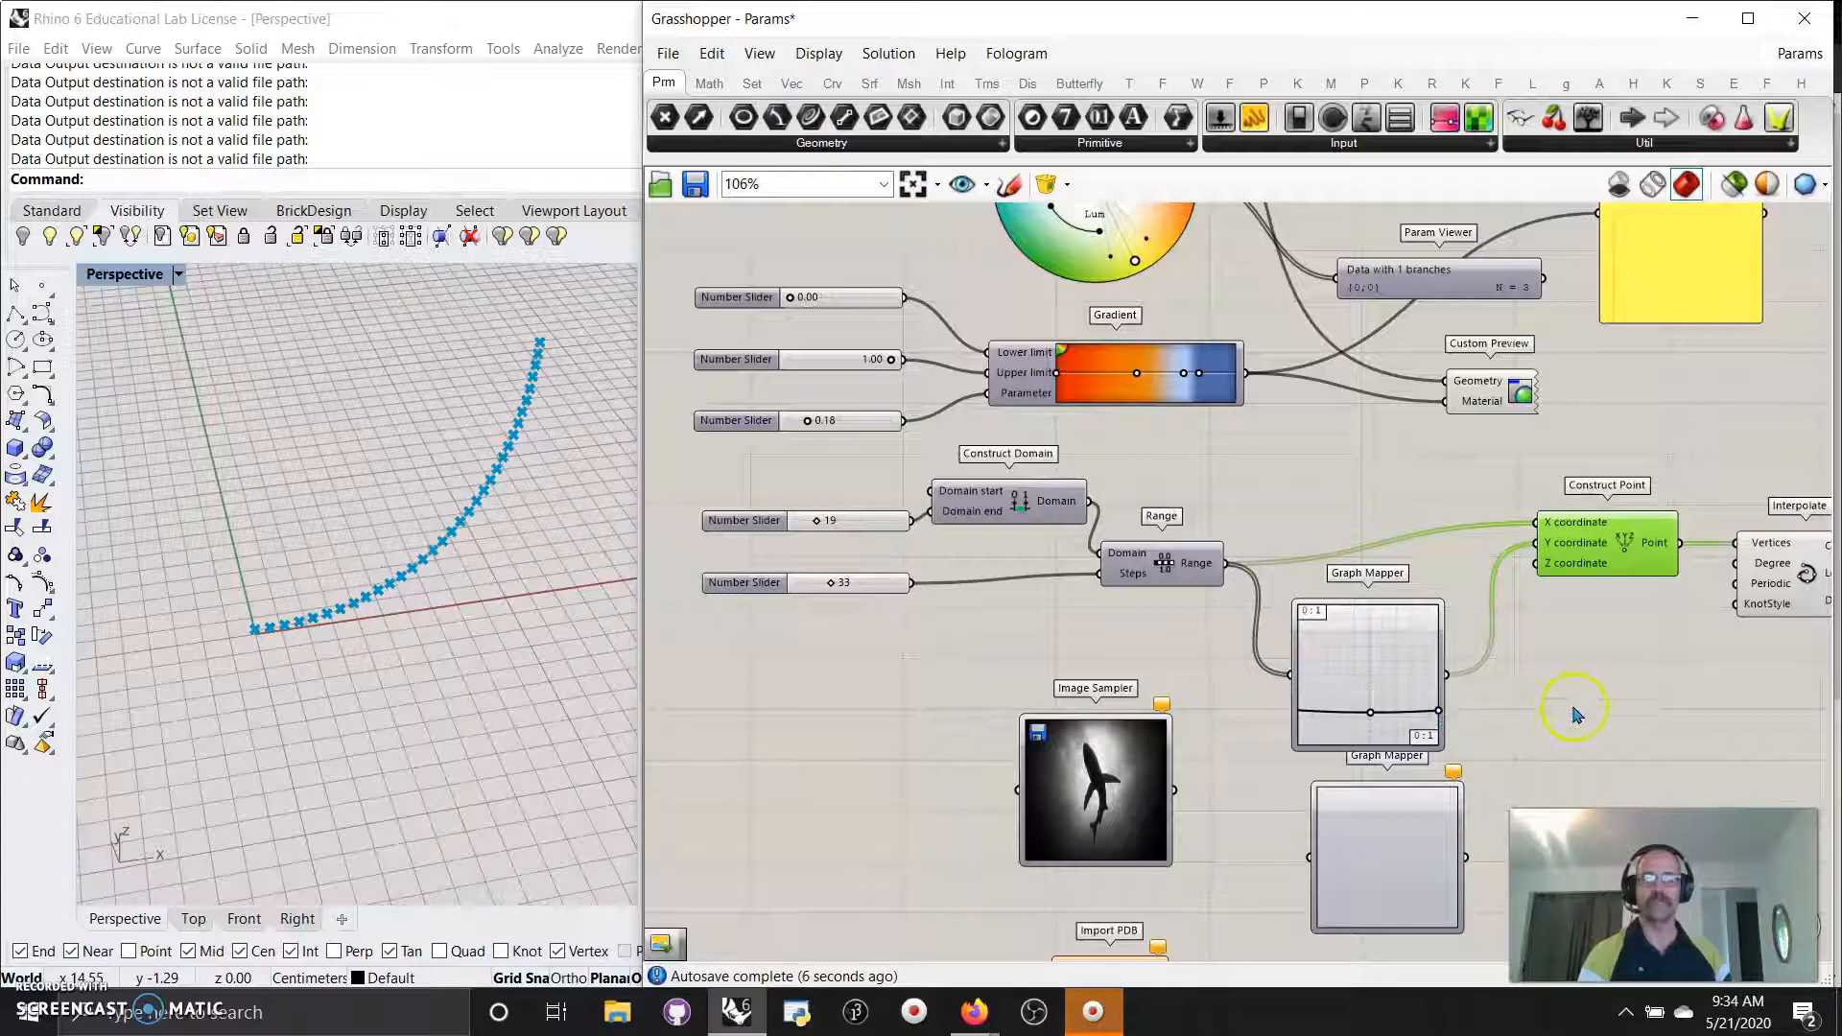
{"action": "right_click_drag", "start_coordinate": [1555, 729], "coordinate": [1497, 580]}
Bring Image Sampler and Import PDB into view and move the new Graph Mapper up and right.
{"action": "left_click", "coordinate": [1338, 506]}
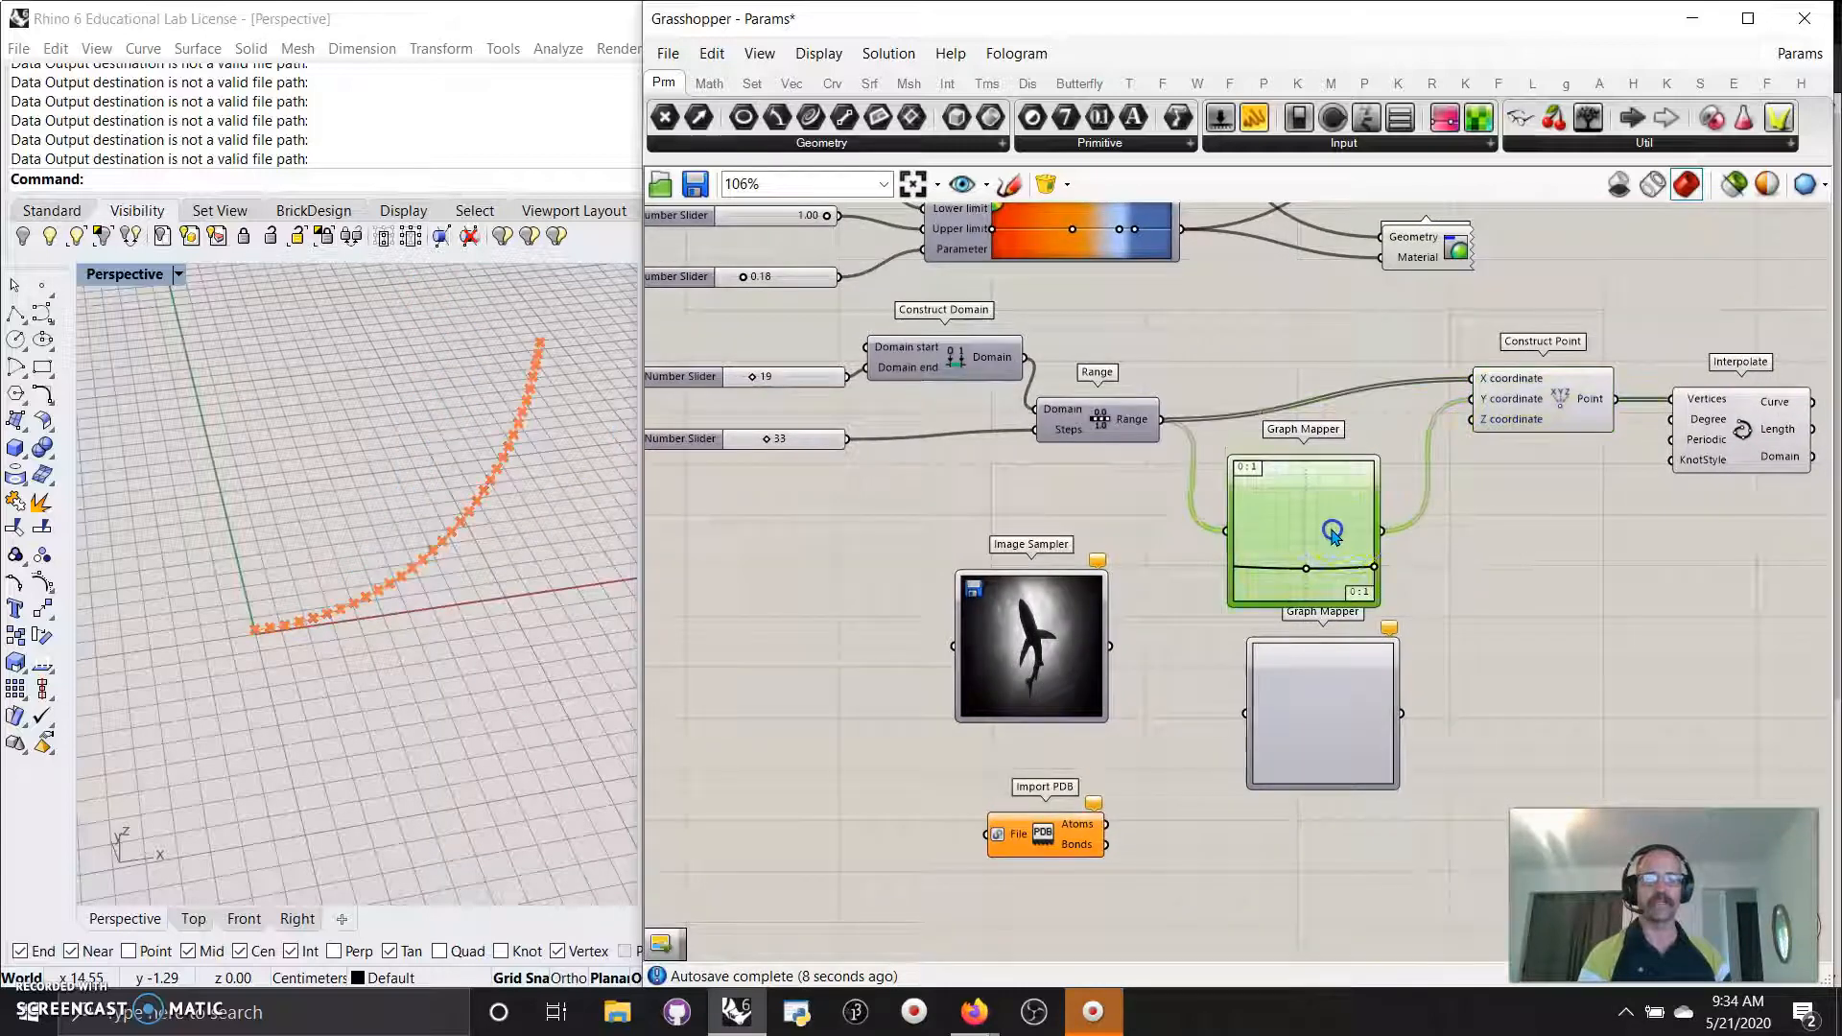
{"action": "right_click_drag", "start_coordinate": [1538, 687], "coordinate": [1399, 463]}
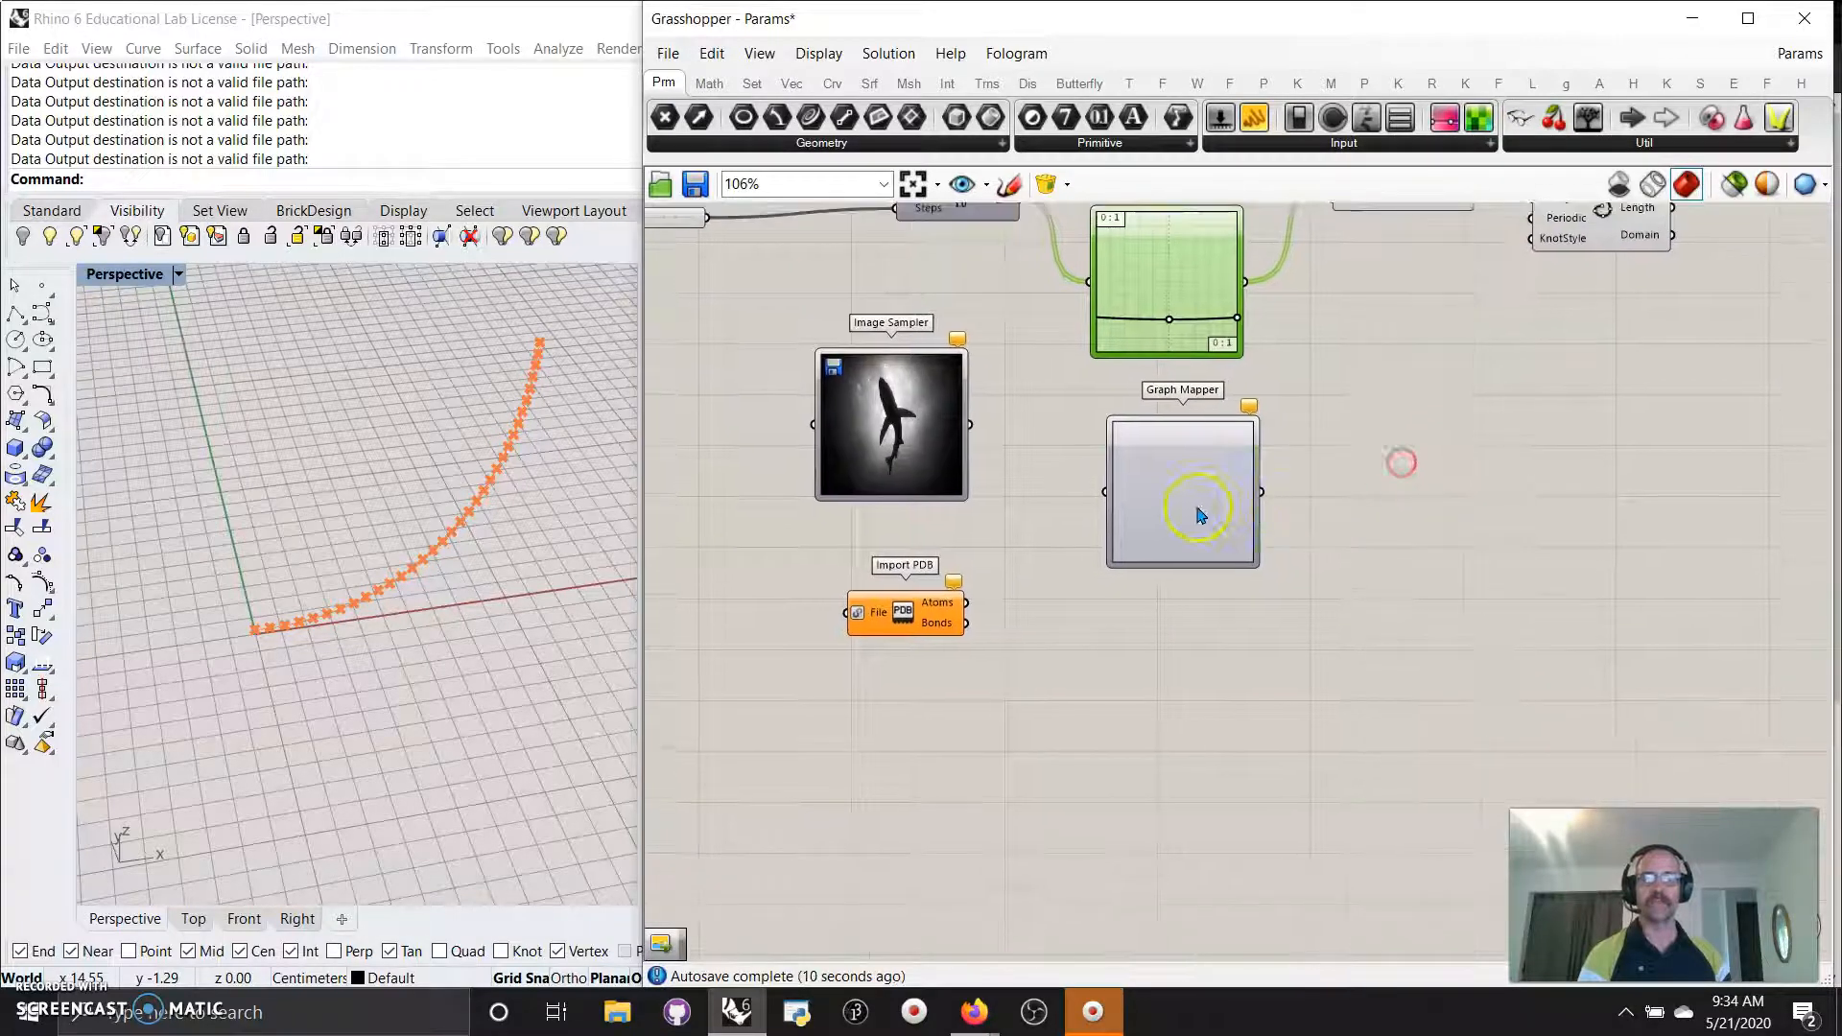
{"action": "left_click", "coordinate": [1178, 531]}
{"action": "left_click_drag", "start_coordinate": [1181, 525], "coordinate": [1394, 487]}
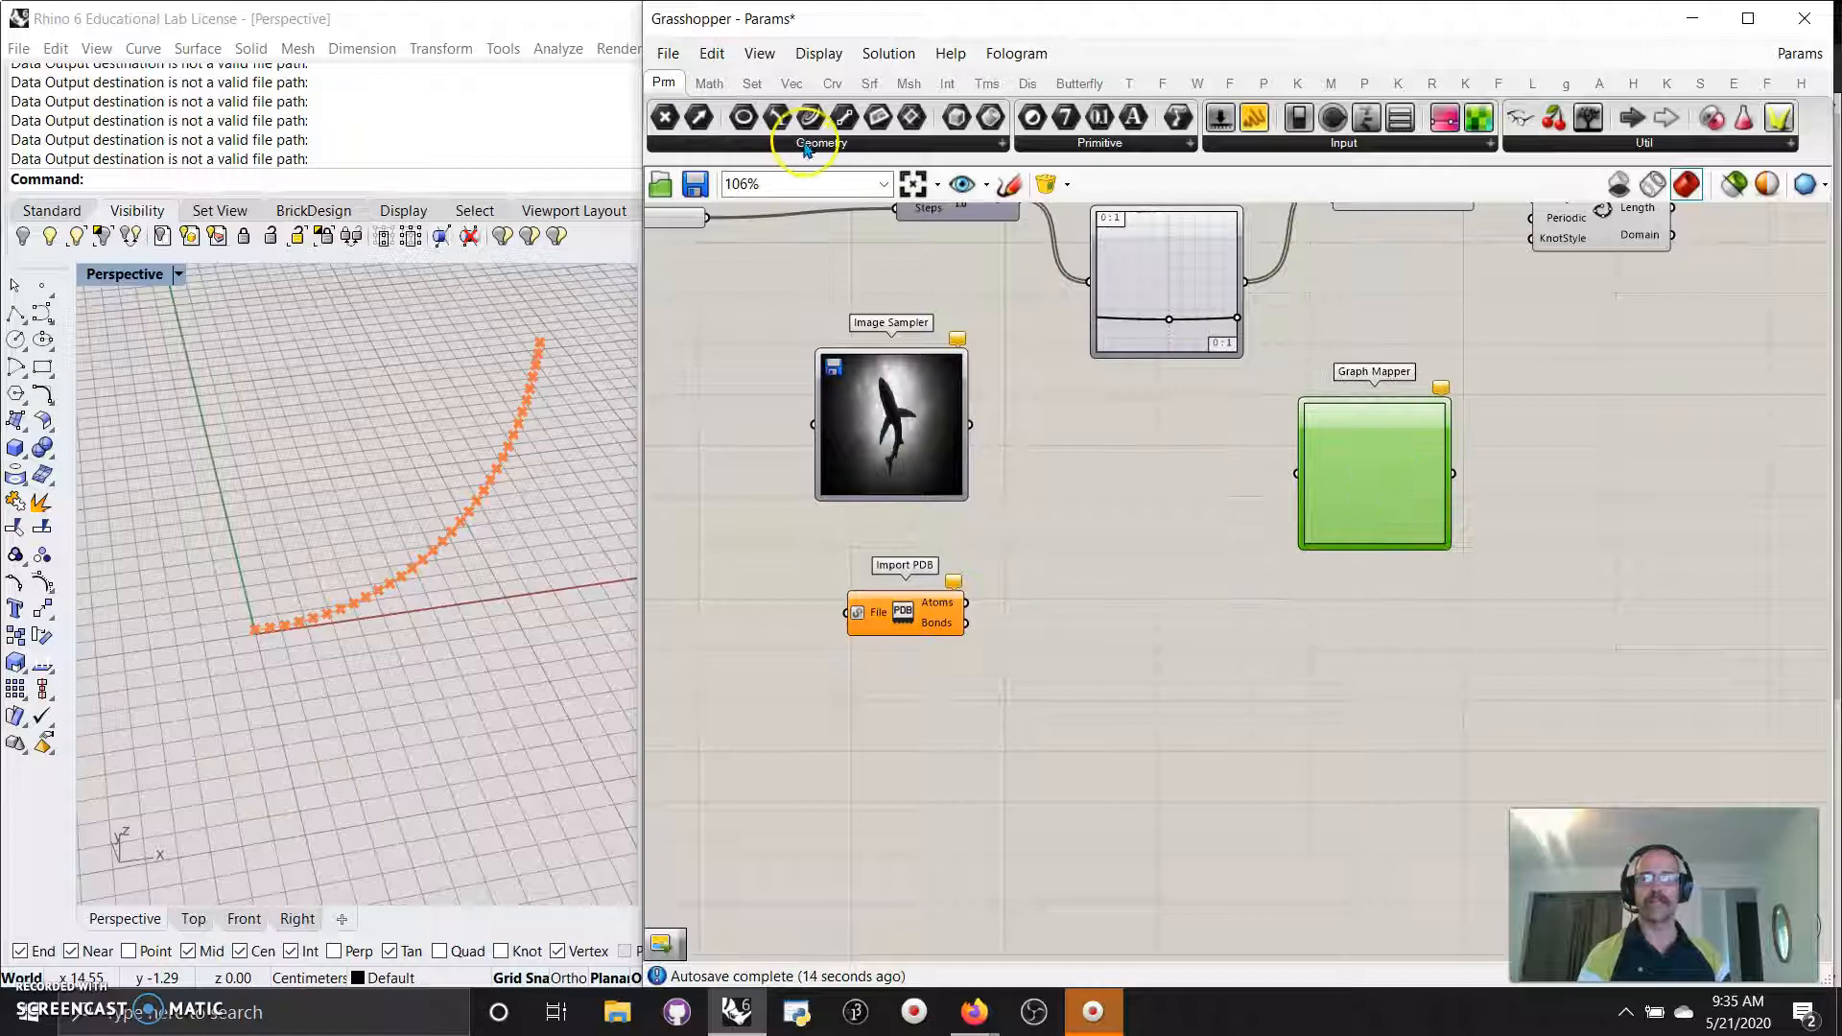
Place a File Path parameter from Params > Primitive and wire the Image Sampler into it.
{"action": "left_click", "coordinate": [805, 144]}
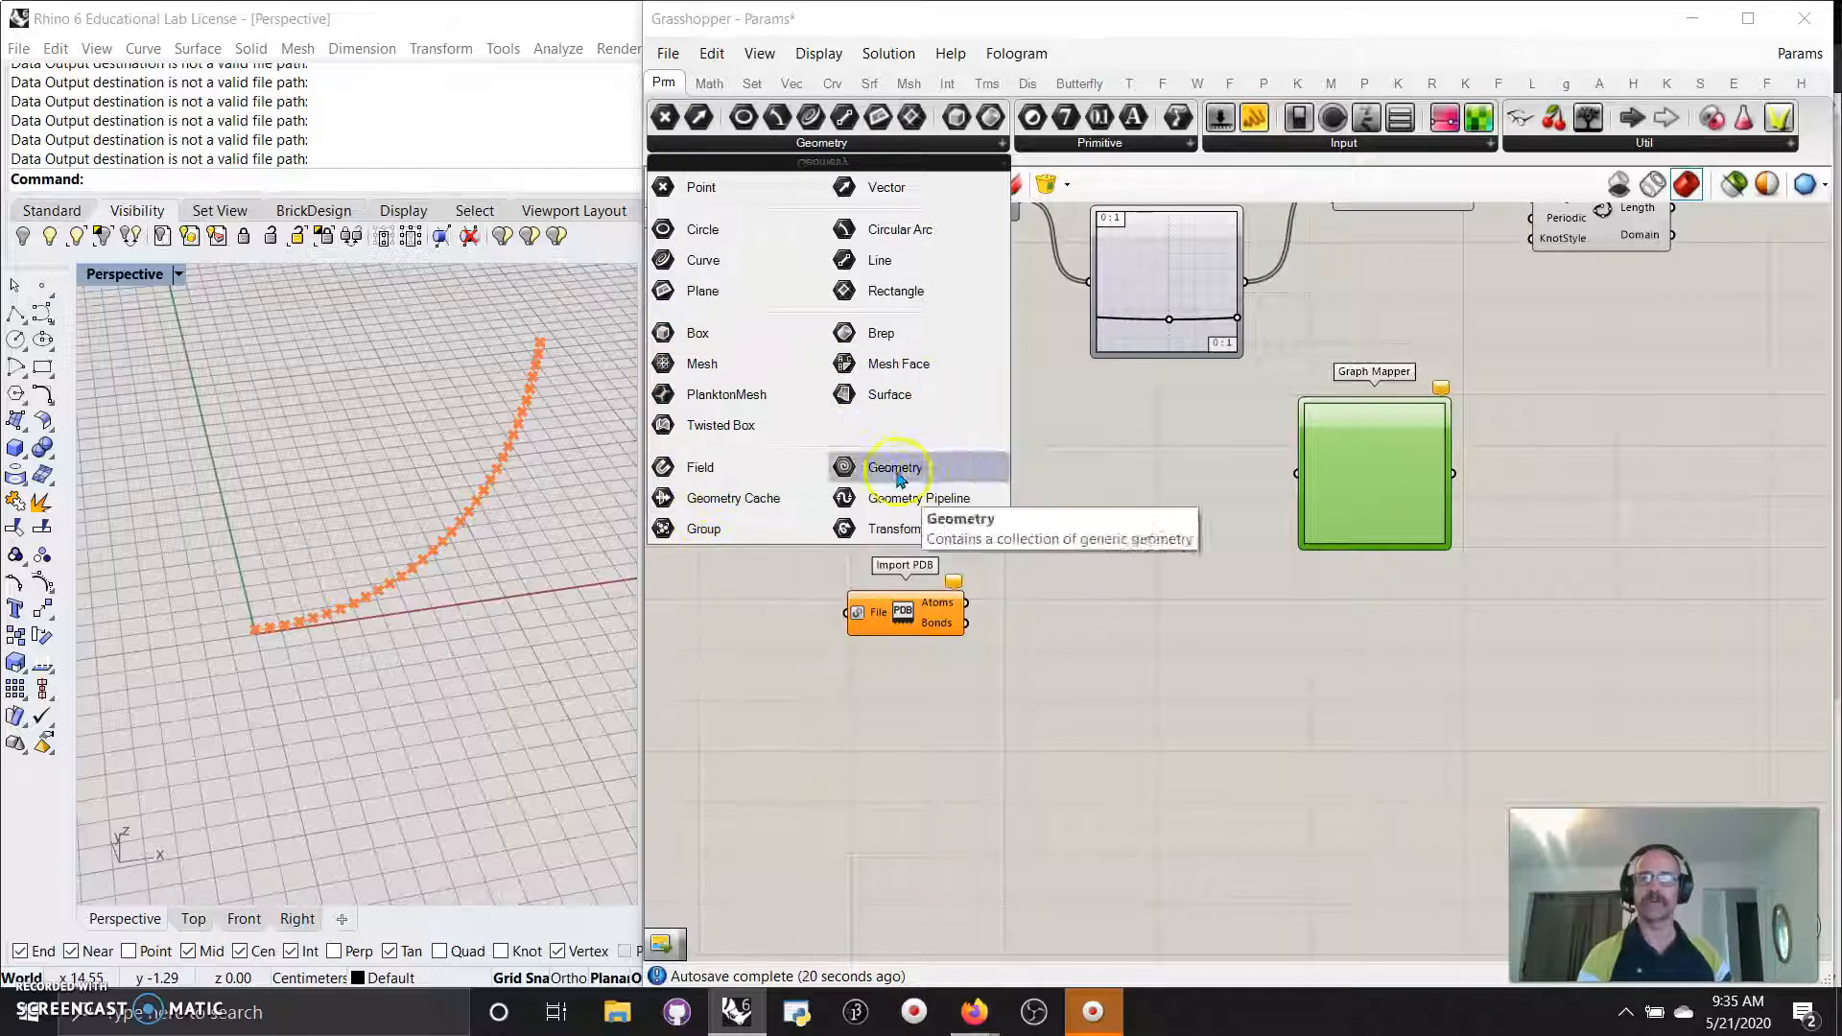
{"action": "left_click", "coordinate": [1100, 144]}
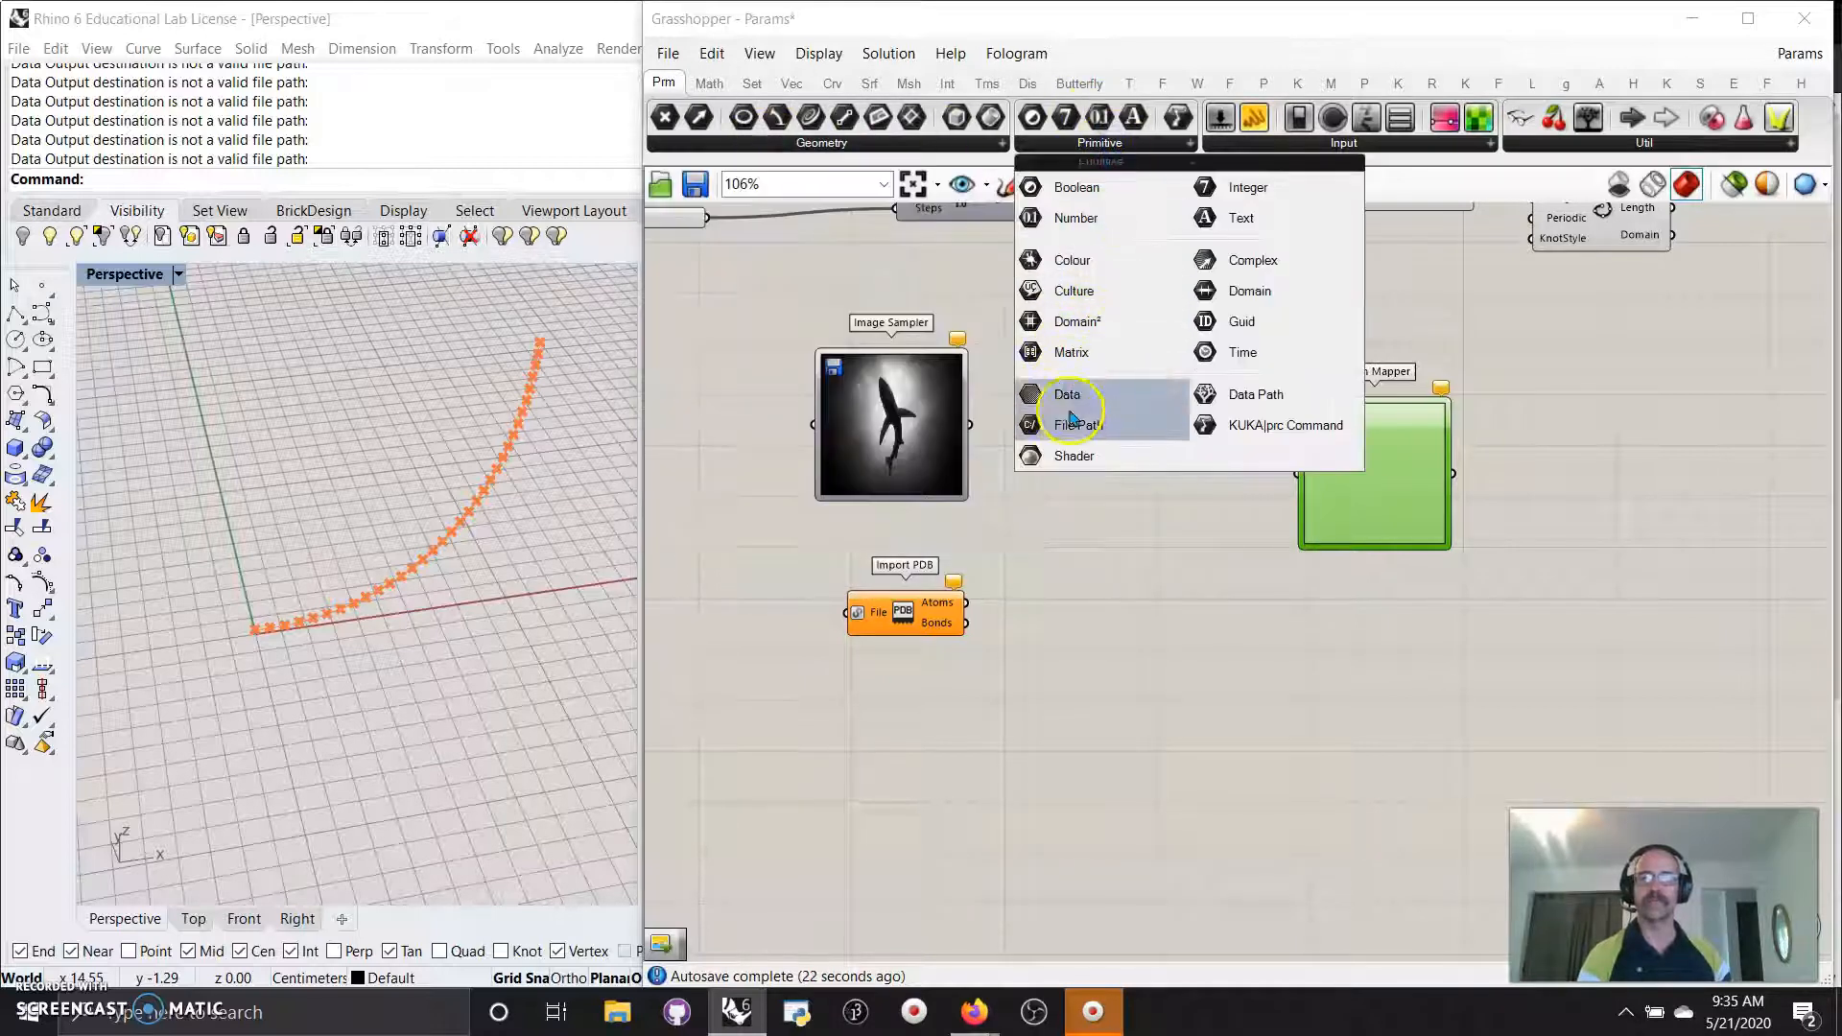
{"action": "left_click_drag", "start_coordinate": [1075, 455], "coordinate": [1118, 439]}
{"action": "left_click_drag", "start_coordinate": [970, 424], "coordinate": [1140, 451]}
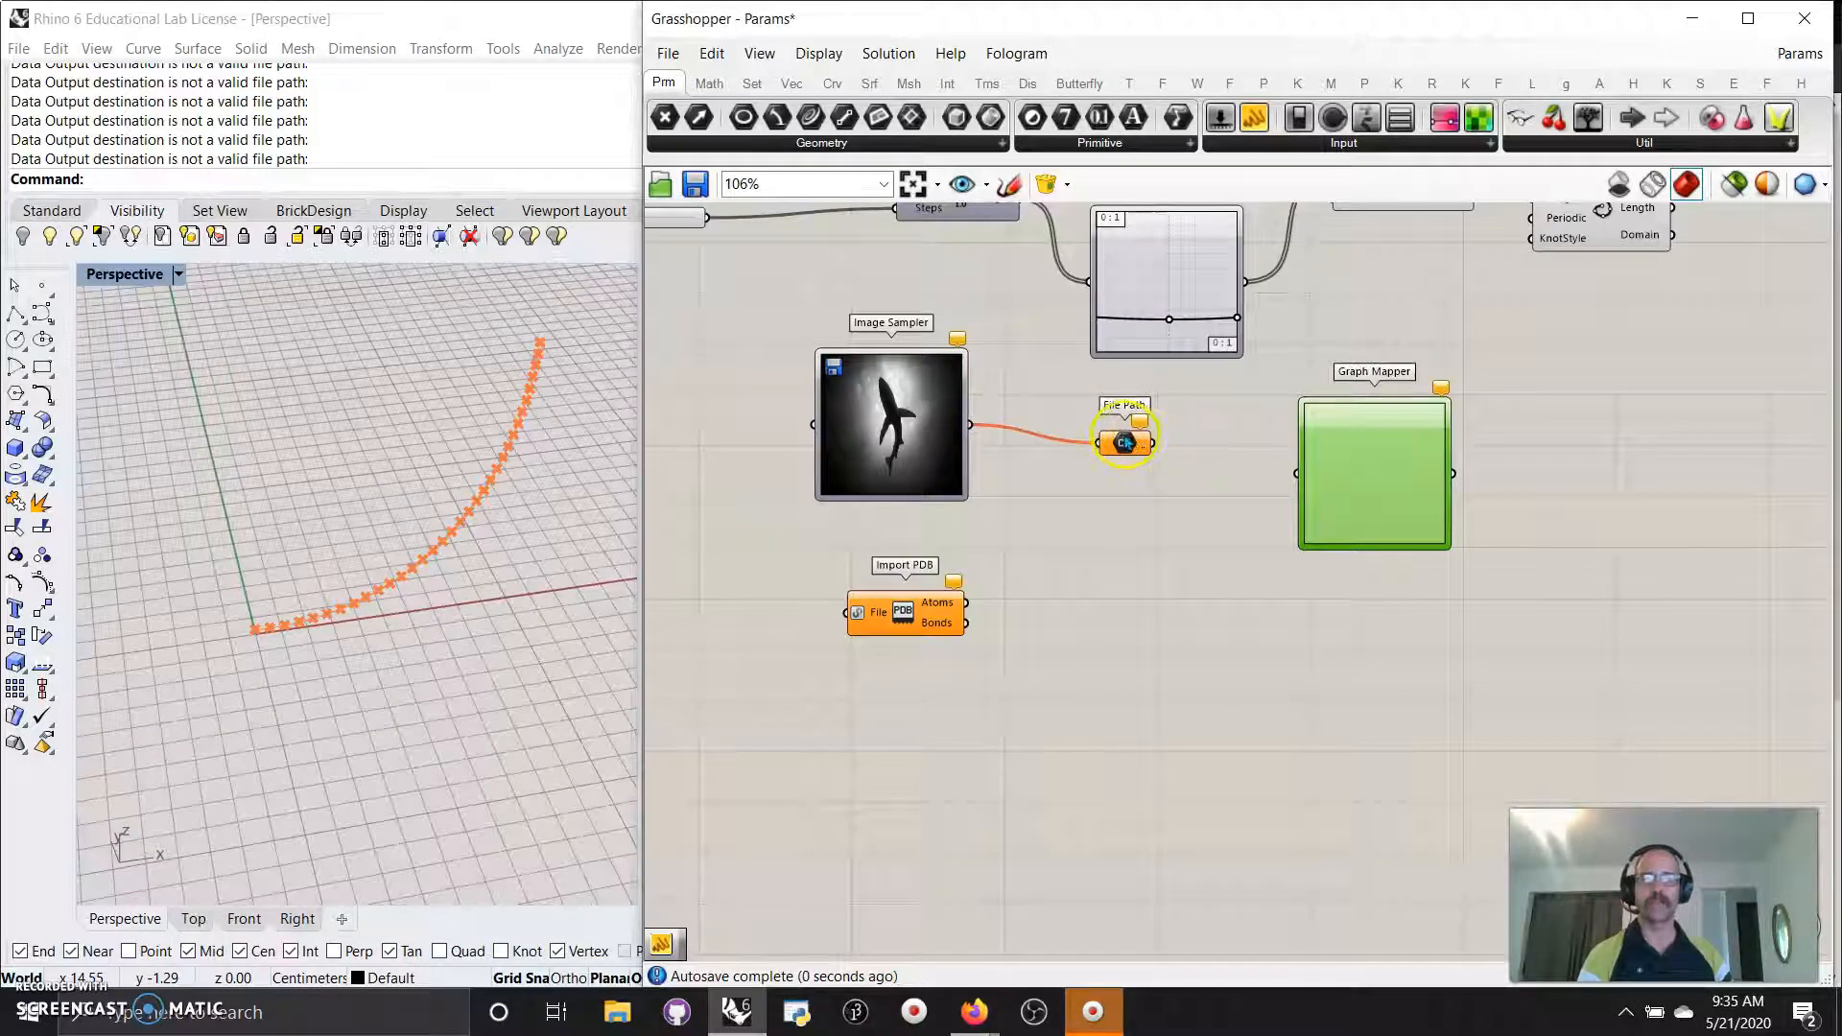
Delete the File Path component and shift the Image Sampler slightly down-right.
{"action": "left_click", "coordinate": [1125, 440]}
{"action": "key", "text": "Delete"}
{"action": "left_click_drag", "start_coordinate": [904, 450], "coordinate": [960, 465]}
Set the Image Sampler to sample the Brightness channel, keeping the current image.
{"action": "right_click", "coordinate": [938, 459]}
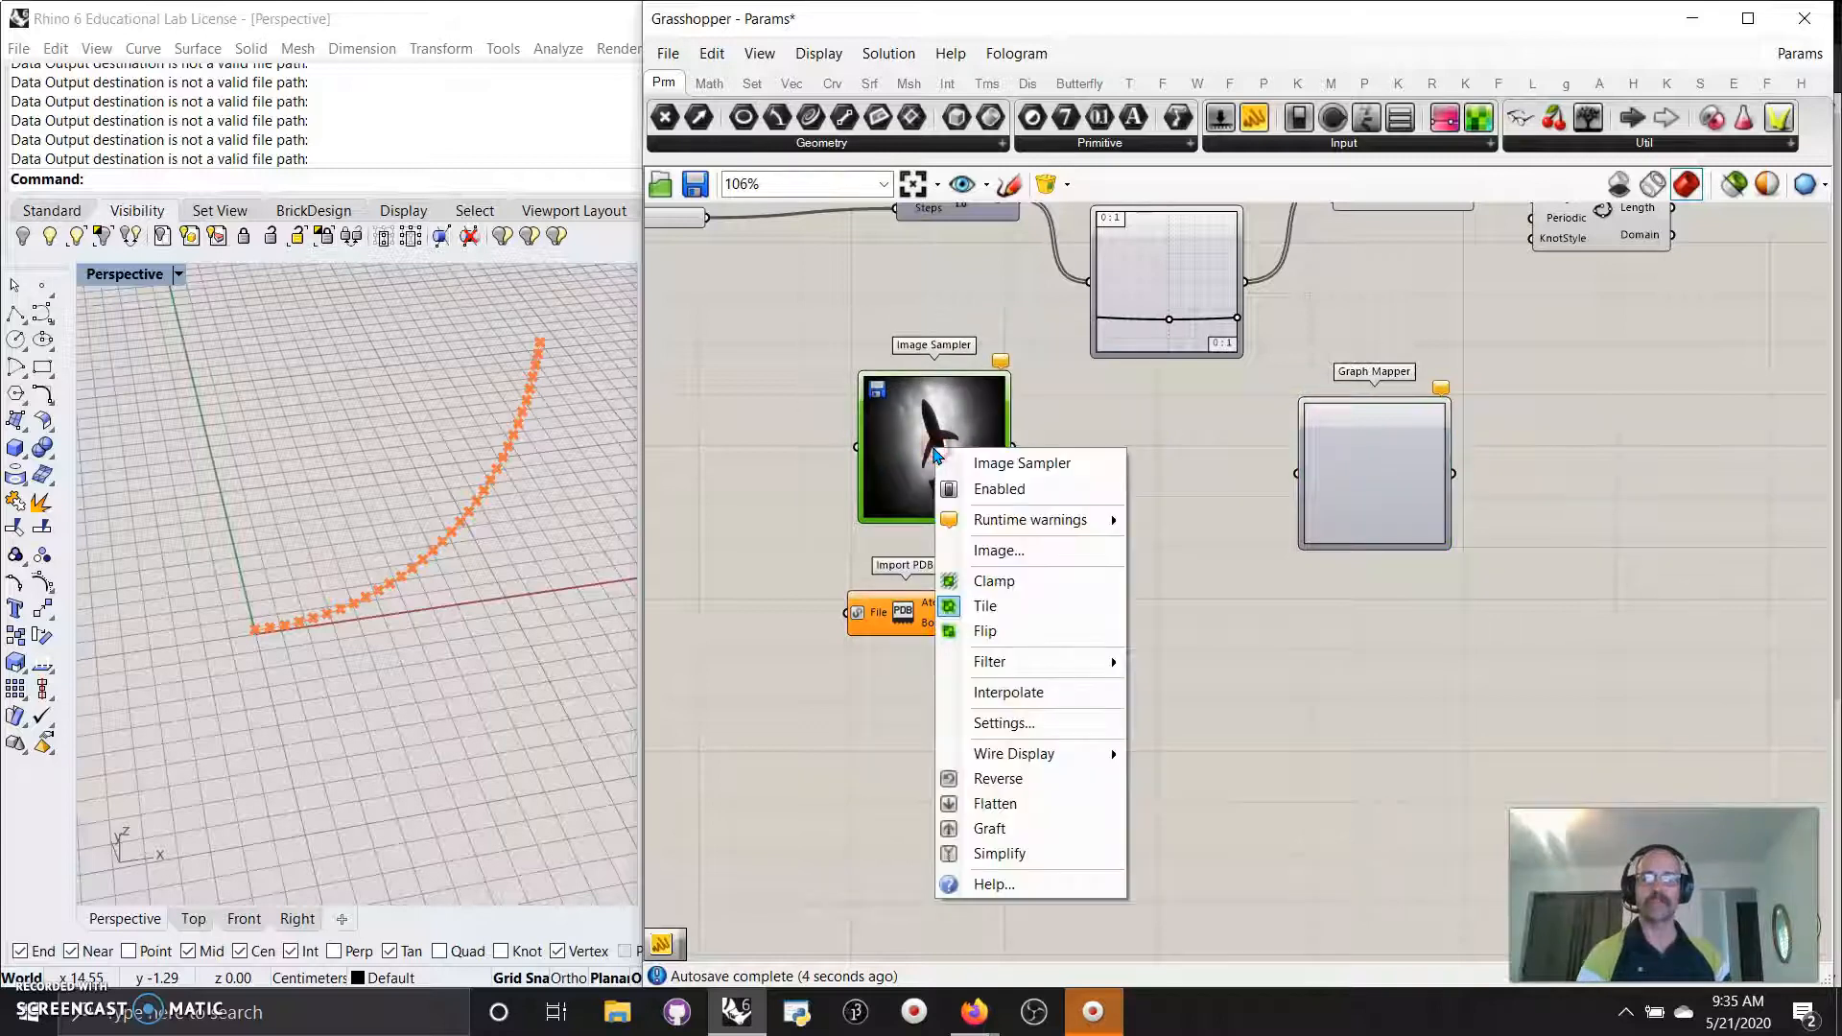
{"action": "key", "text": "Escape"}
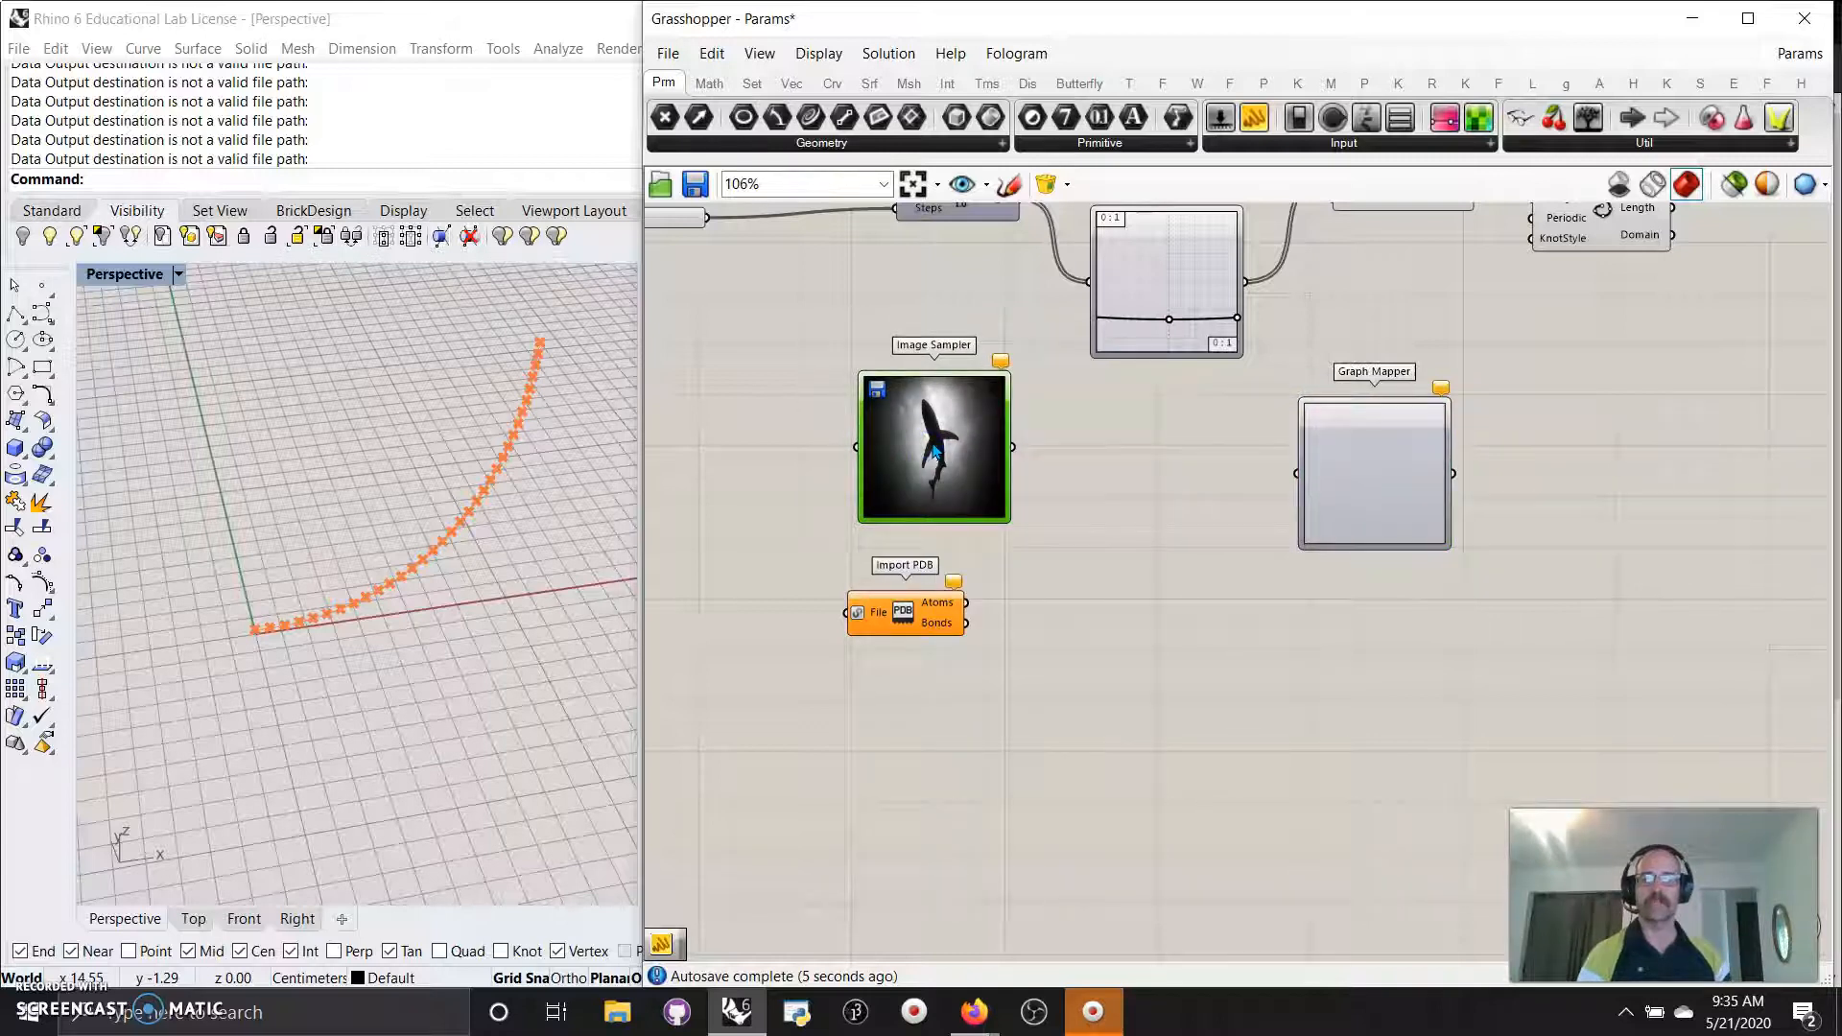
{"action": "double_click", "coordinate": [933, 450]}
{"action": "left_click", "coordinate": [1229, 465]}
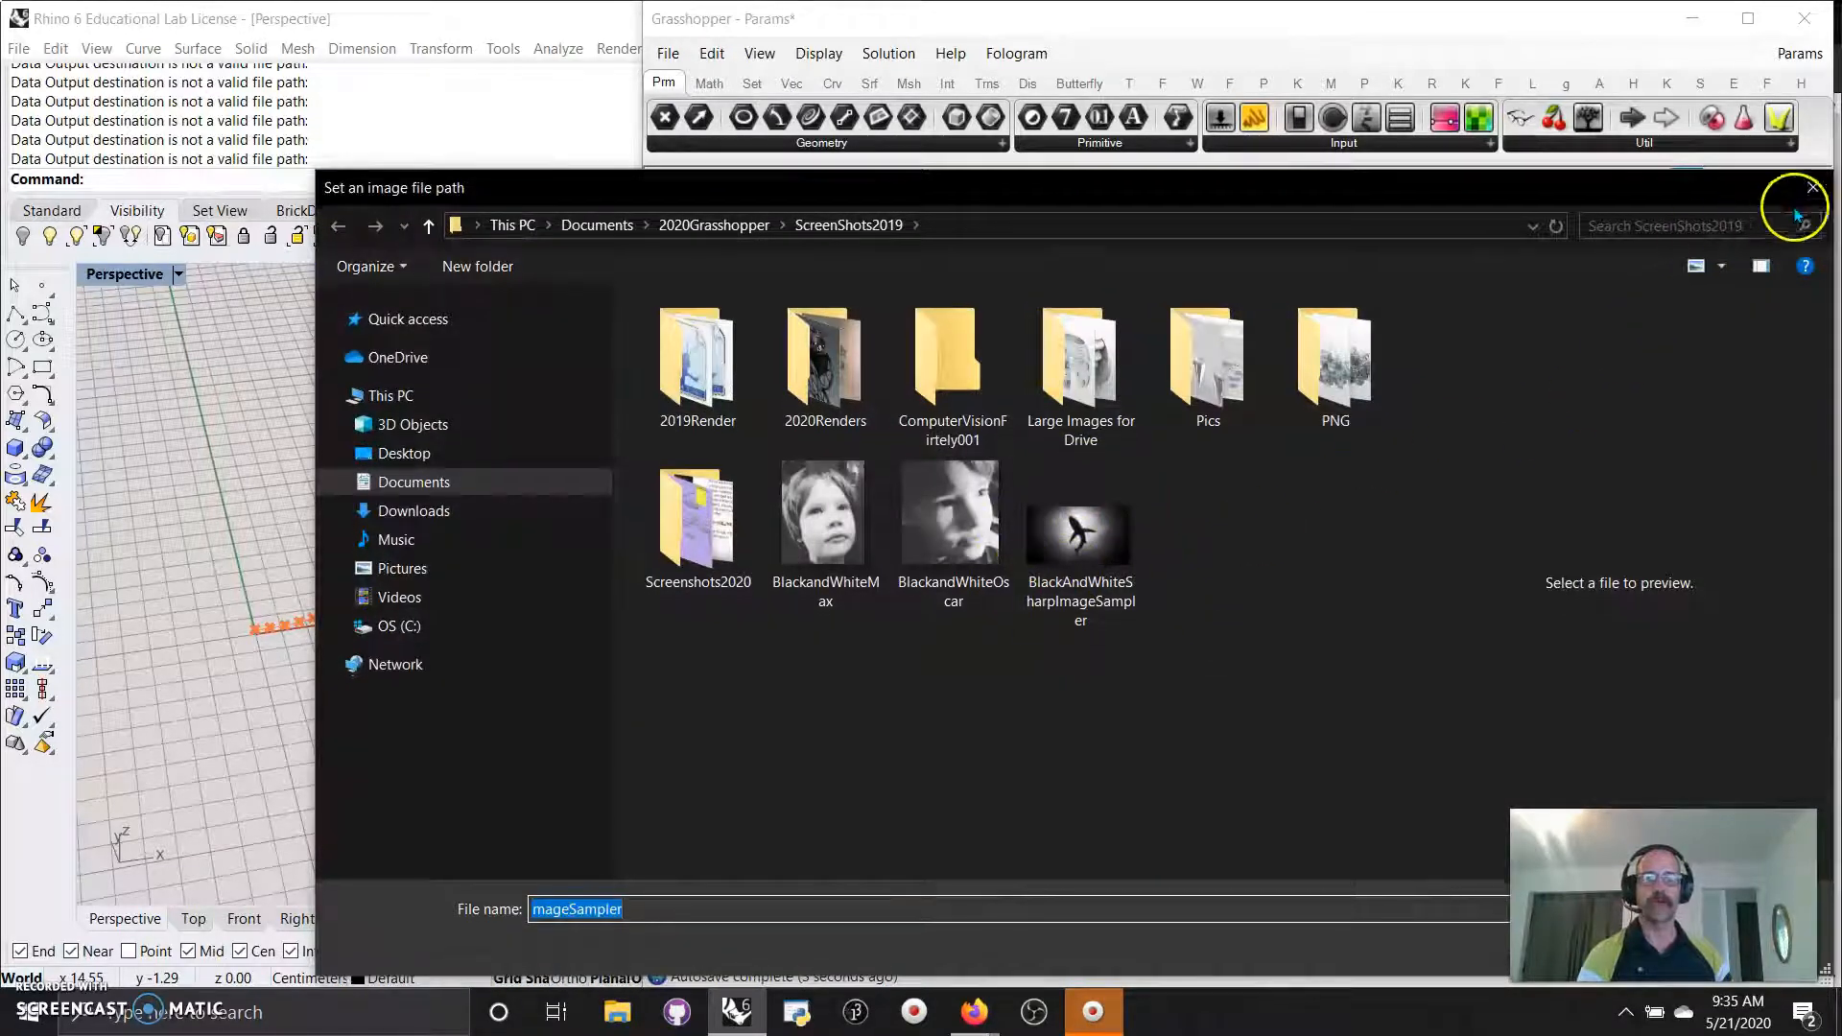
{"action": "left_click", "coordinate": [1813, 188]}
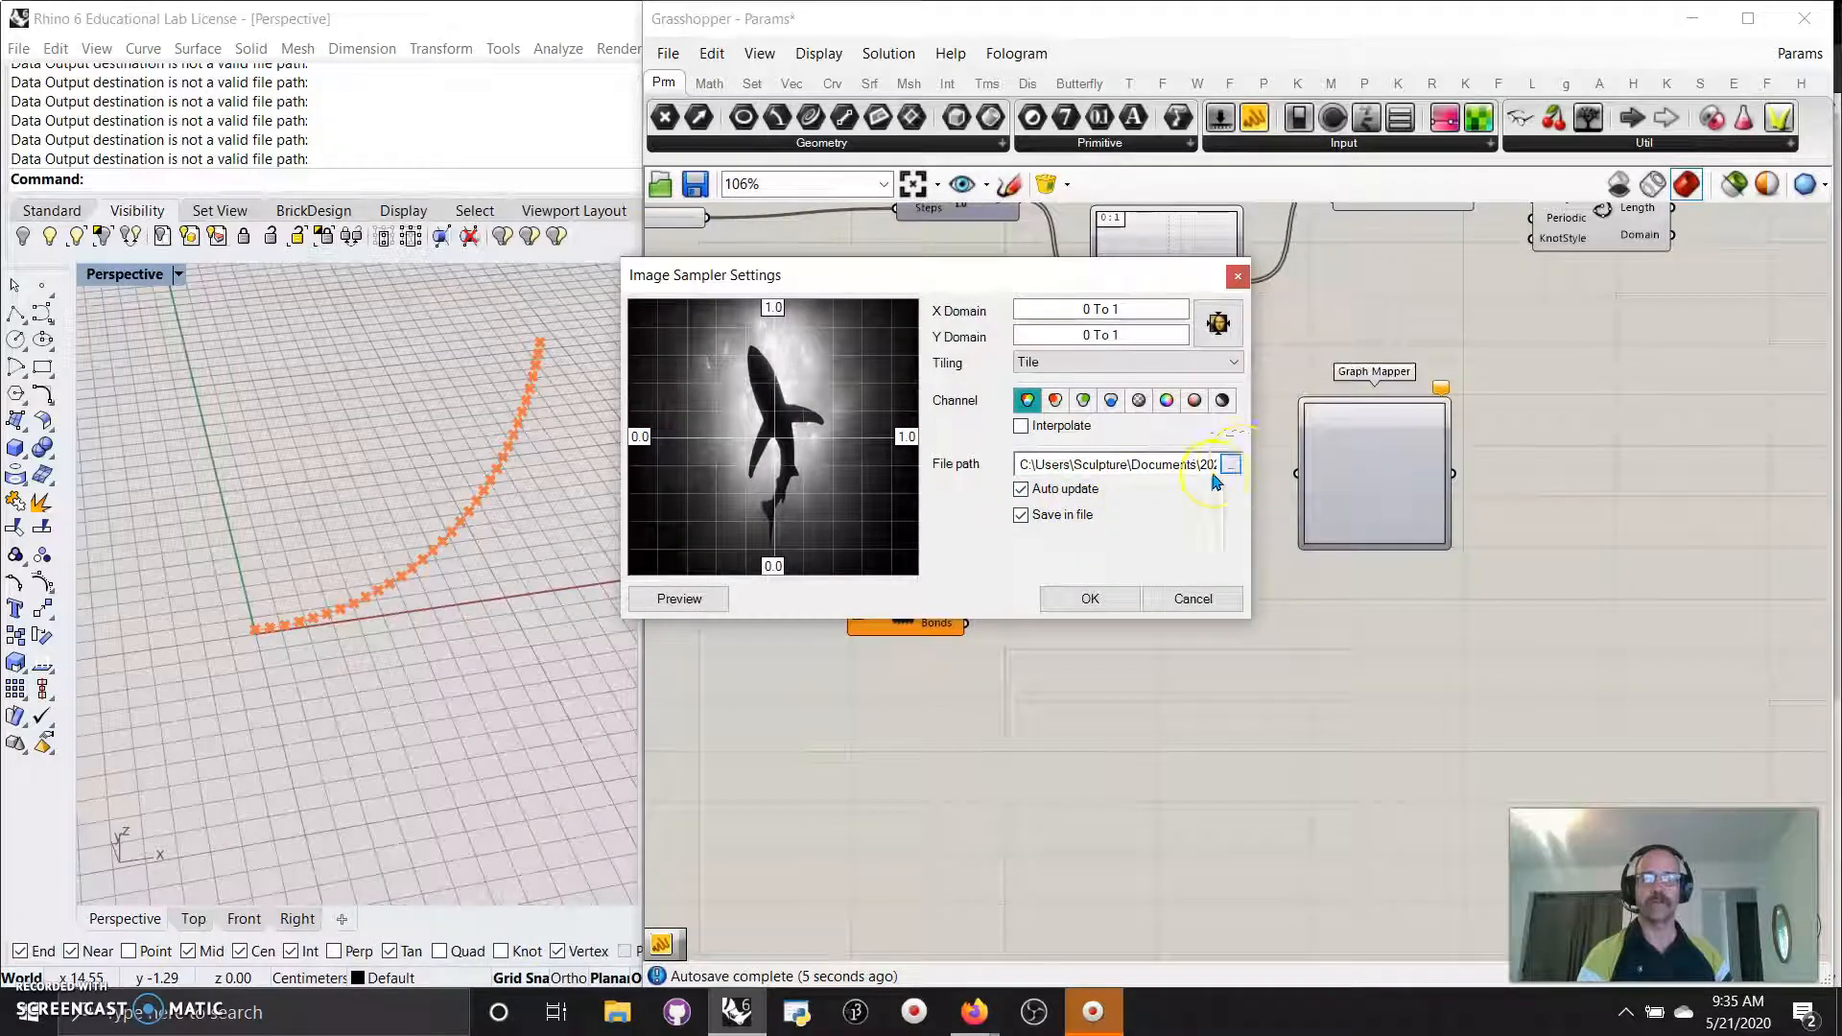
{"action": "left_click", "coordinate": [1222, 400]}
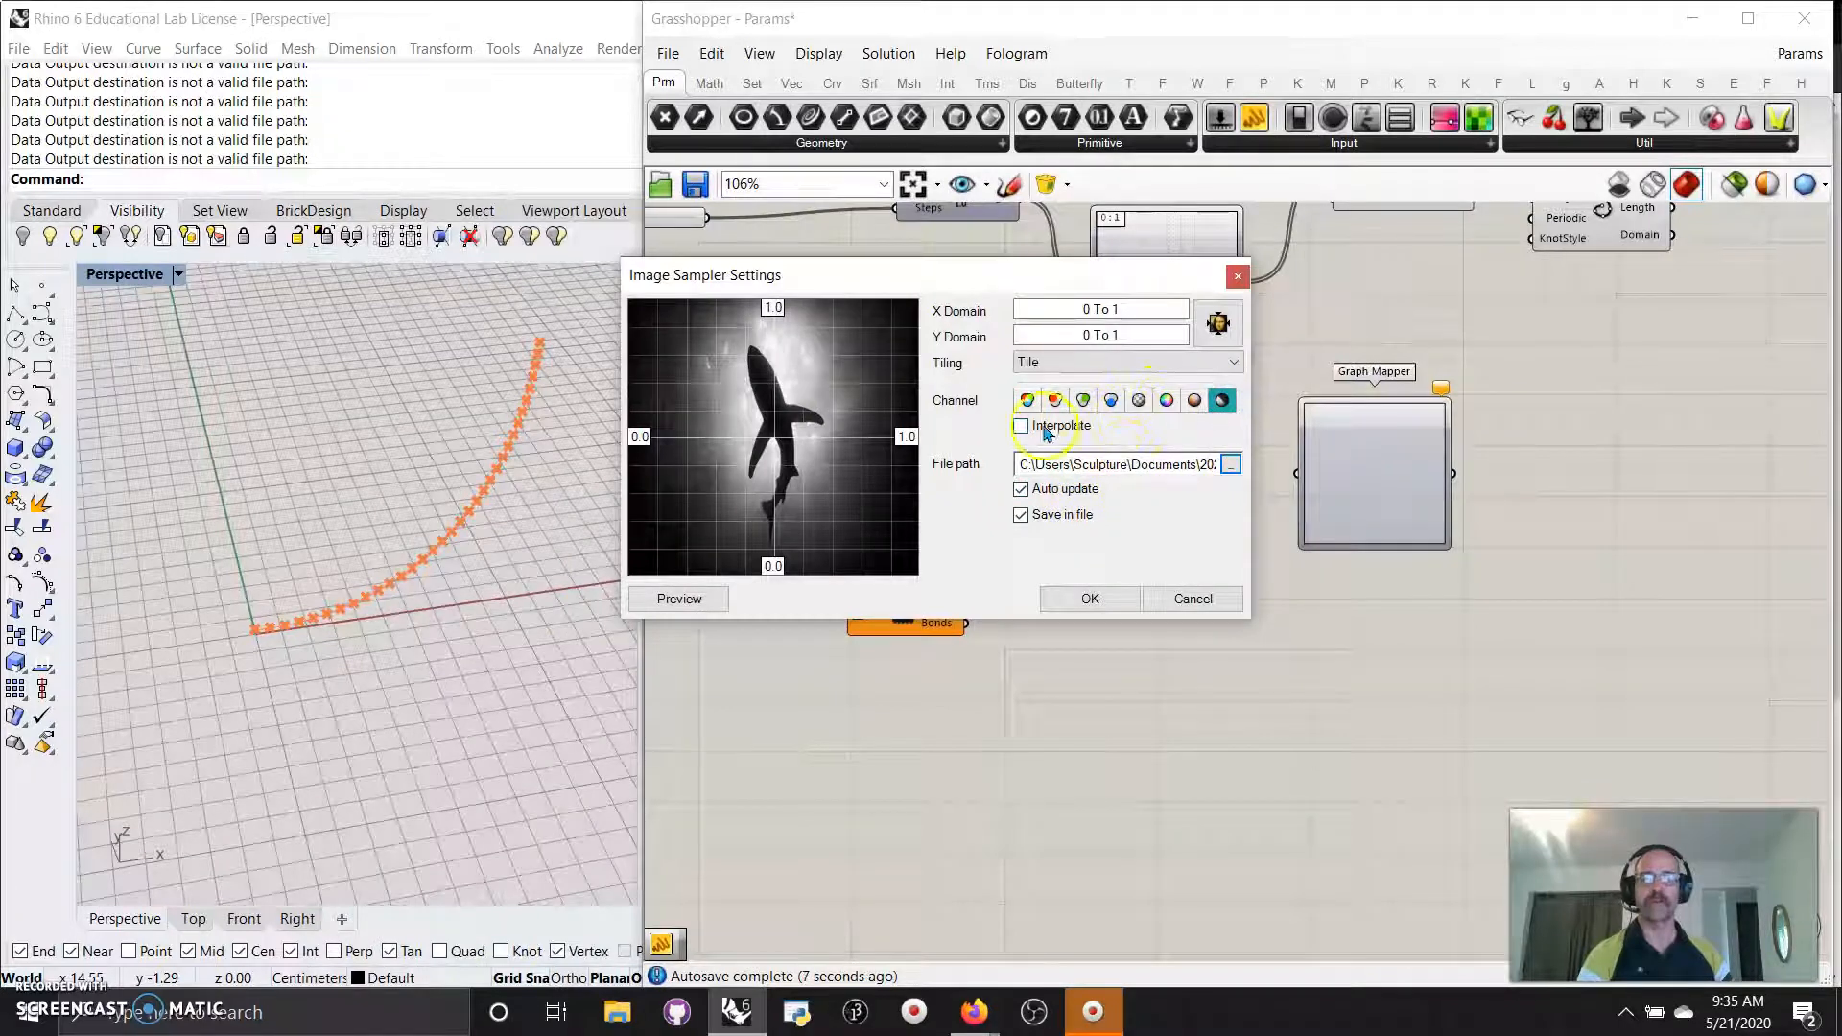
{"action": "left_click", "coordinate": [1091, 599]}
Delete the new Graph Mapper and shift Import PDB slightly down-right.
{"action": "left_click", "coordinate": [1380, 494]}
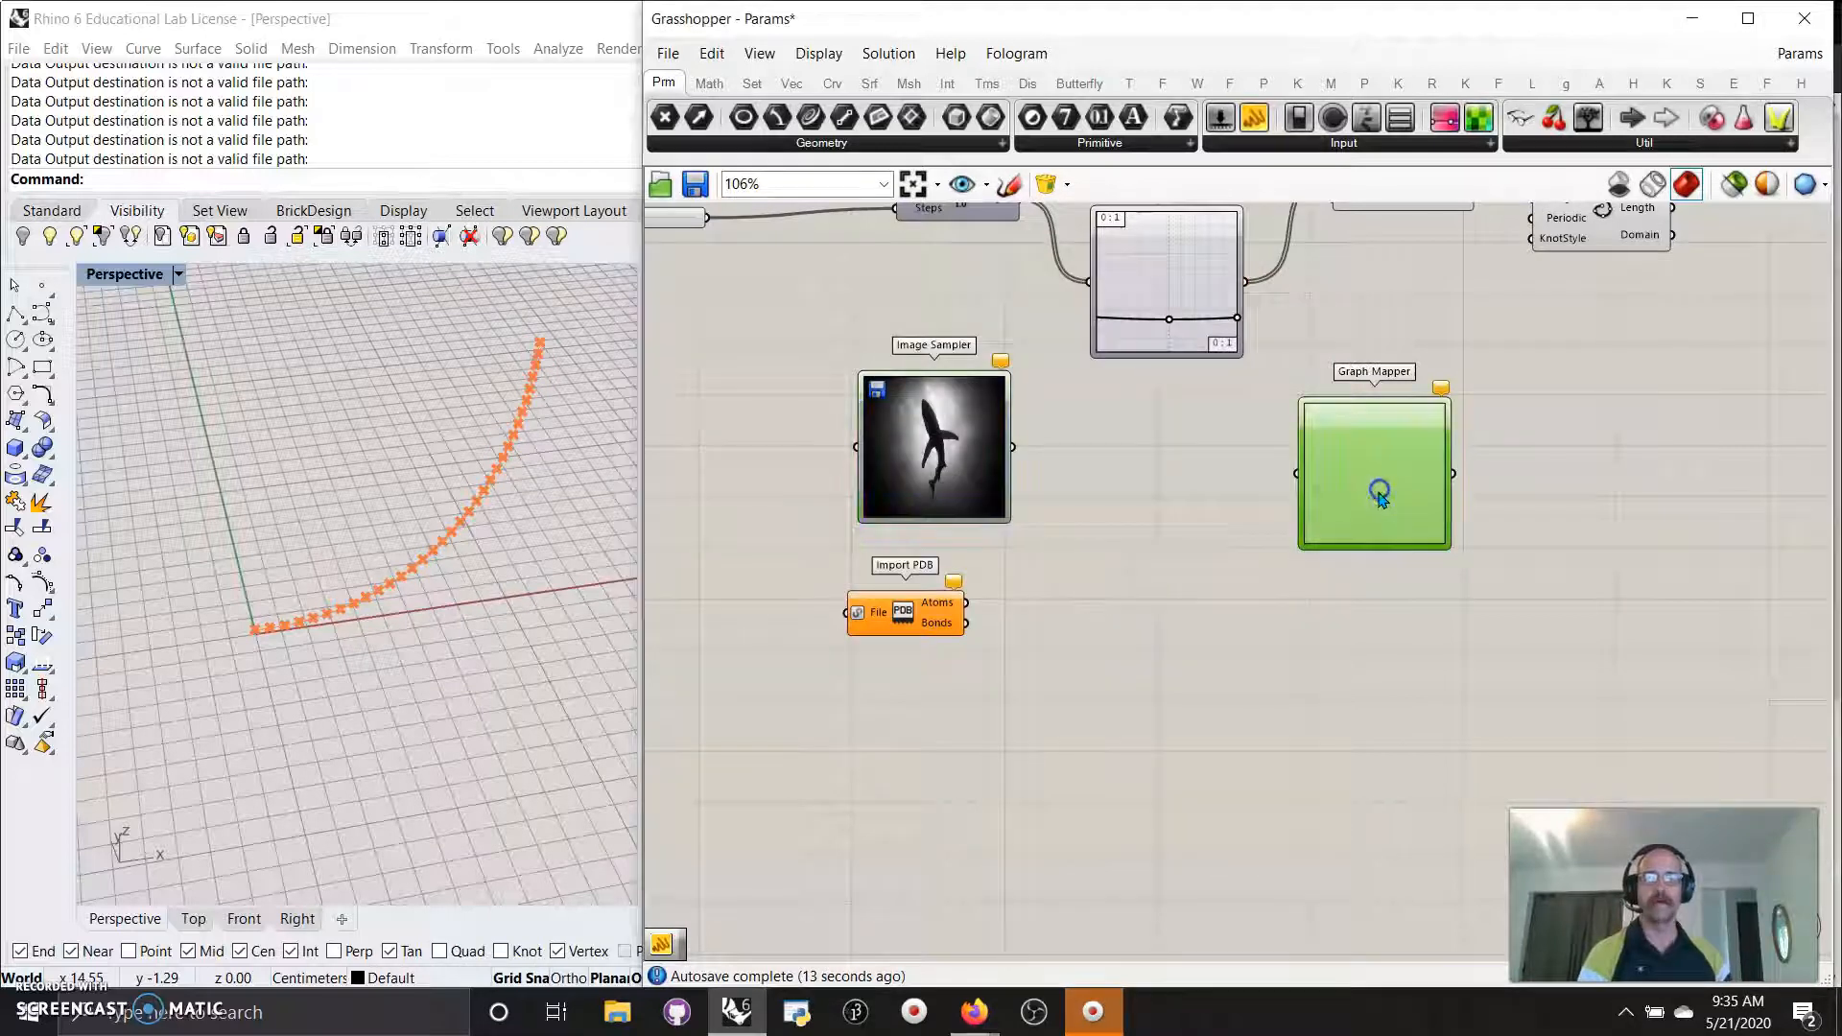
{"action": "key", "text": "Delete"}
{"action": "left_click", "coordinate": [1219, 614]}
{"action": "left_click_drag", "start_coordinate": [887, 610], "coordinate": [909, 629]}
{"action": "left_click", "coordinate": [959, 831]}
Bring the Firefox browser window to the front from the taskbar.
{"action": "left_click", "coordinate": [736, 1017]}
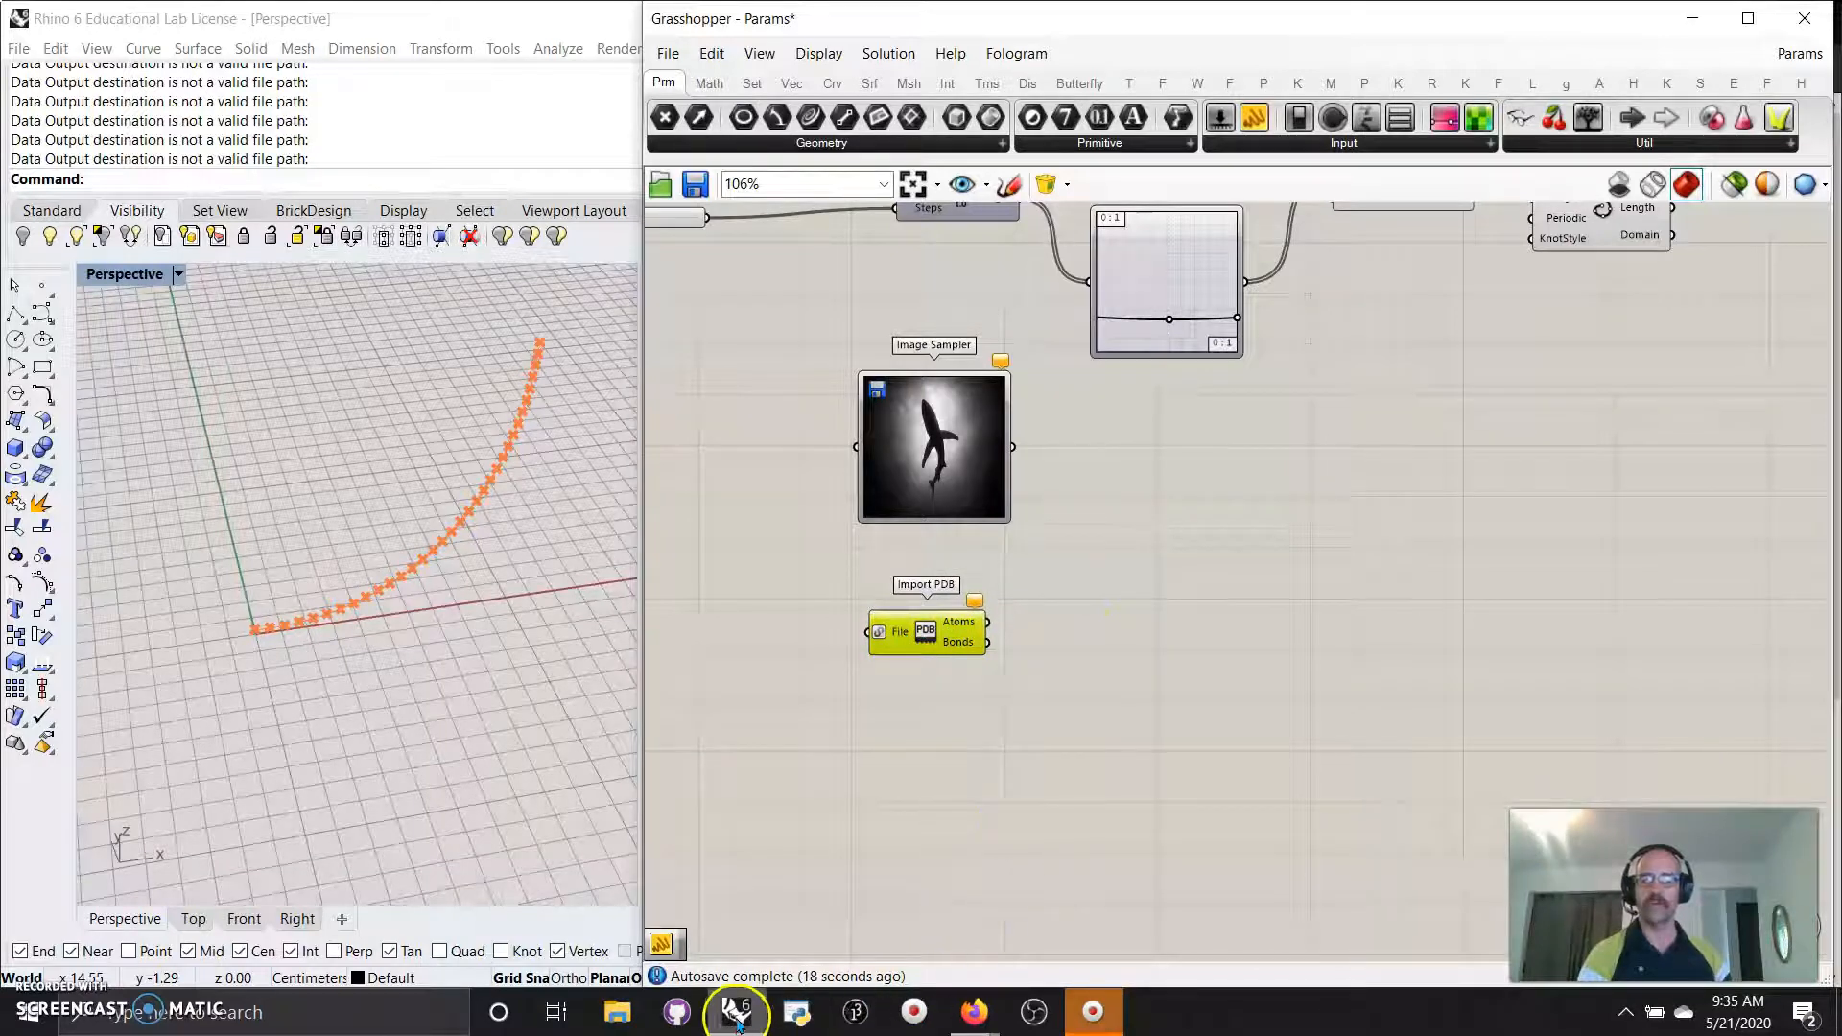
{"action": "left_click", "coordinate": [976, 1018]}
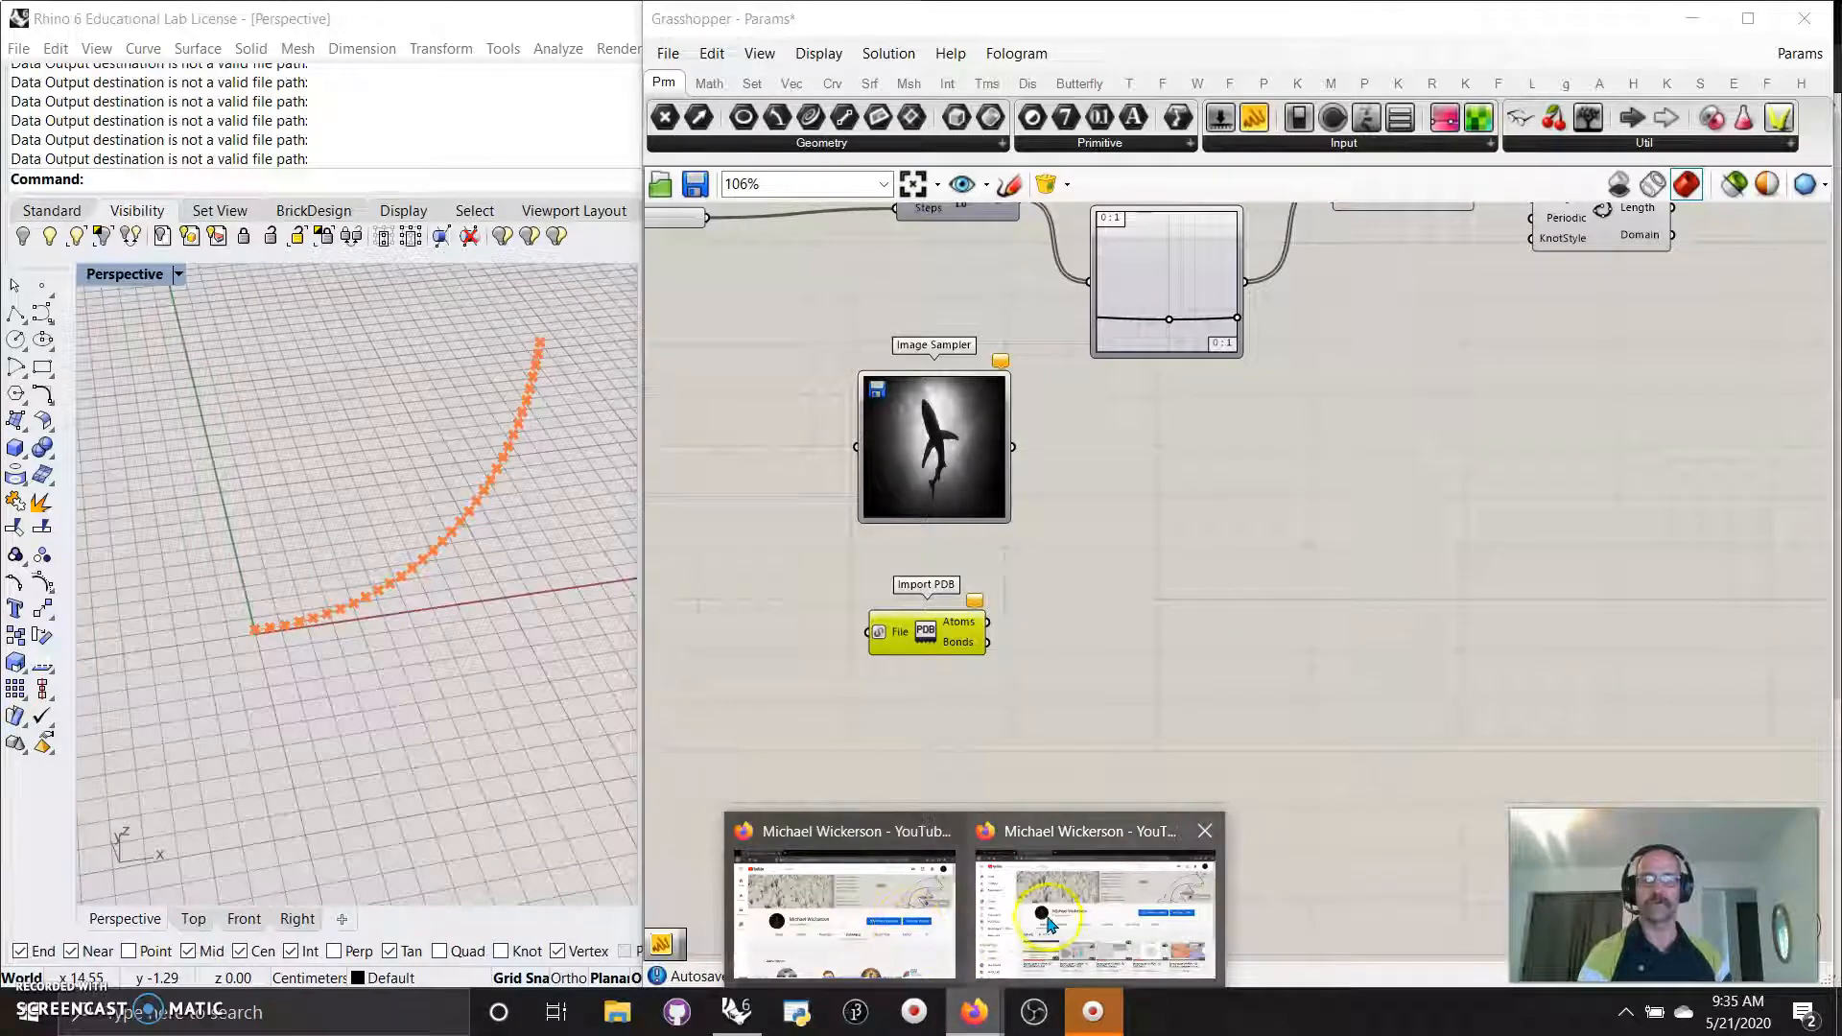
{"action": "mouse_move", "coordinate": [1057, 927]}
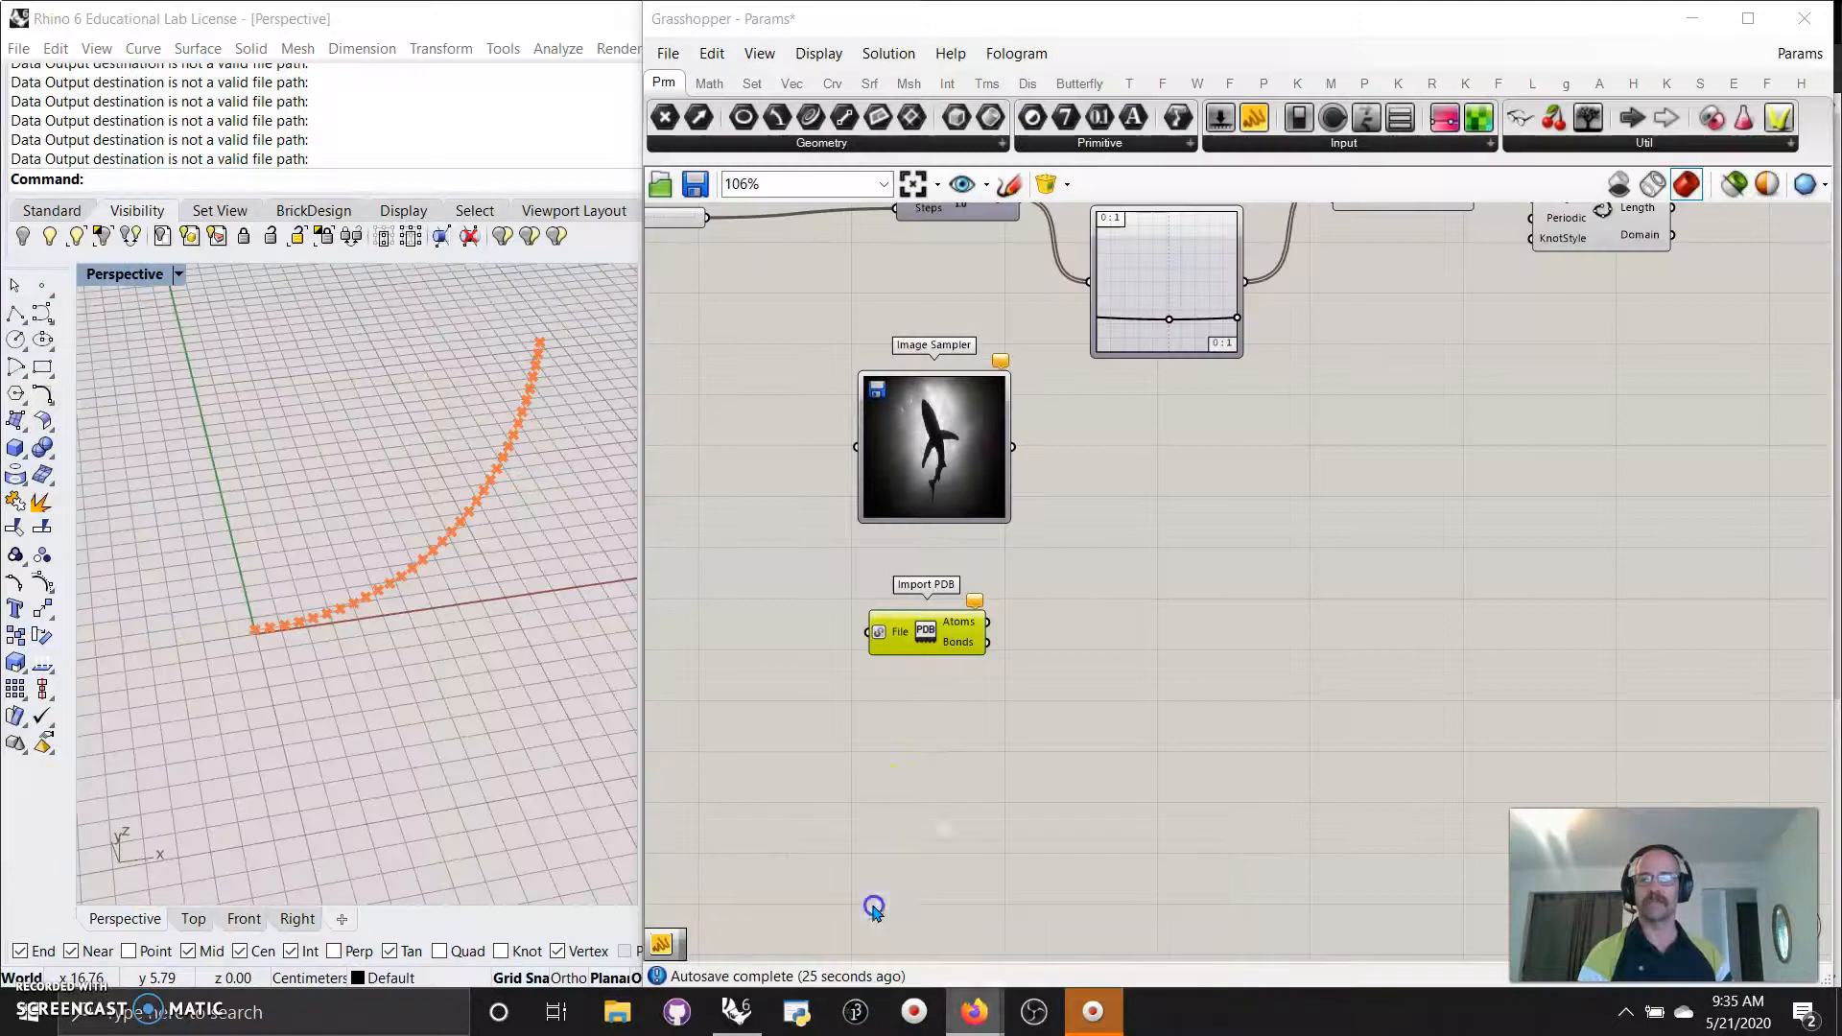
{"action": "left_click", "coordinate": [976, 1013]}
{"action": "left_click", "coordinate": [1075, 902]}
On the RCSB PDB 7BT7 page, rotate the Mol* protein model, then minimise Firefox.
{"action": "left_click", "coordinate": [182, 25]}
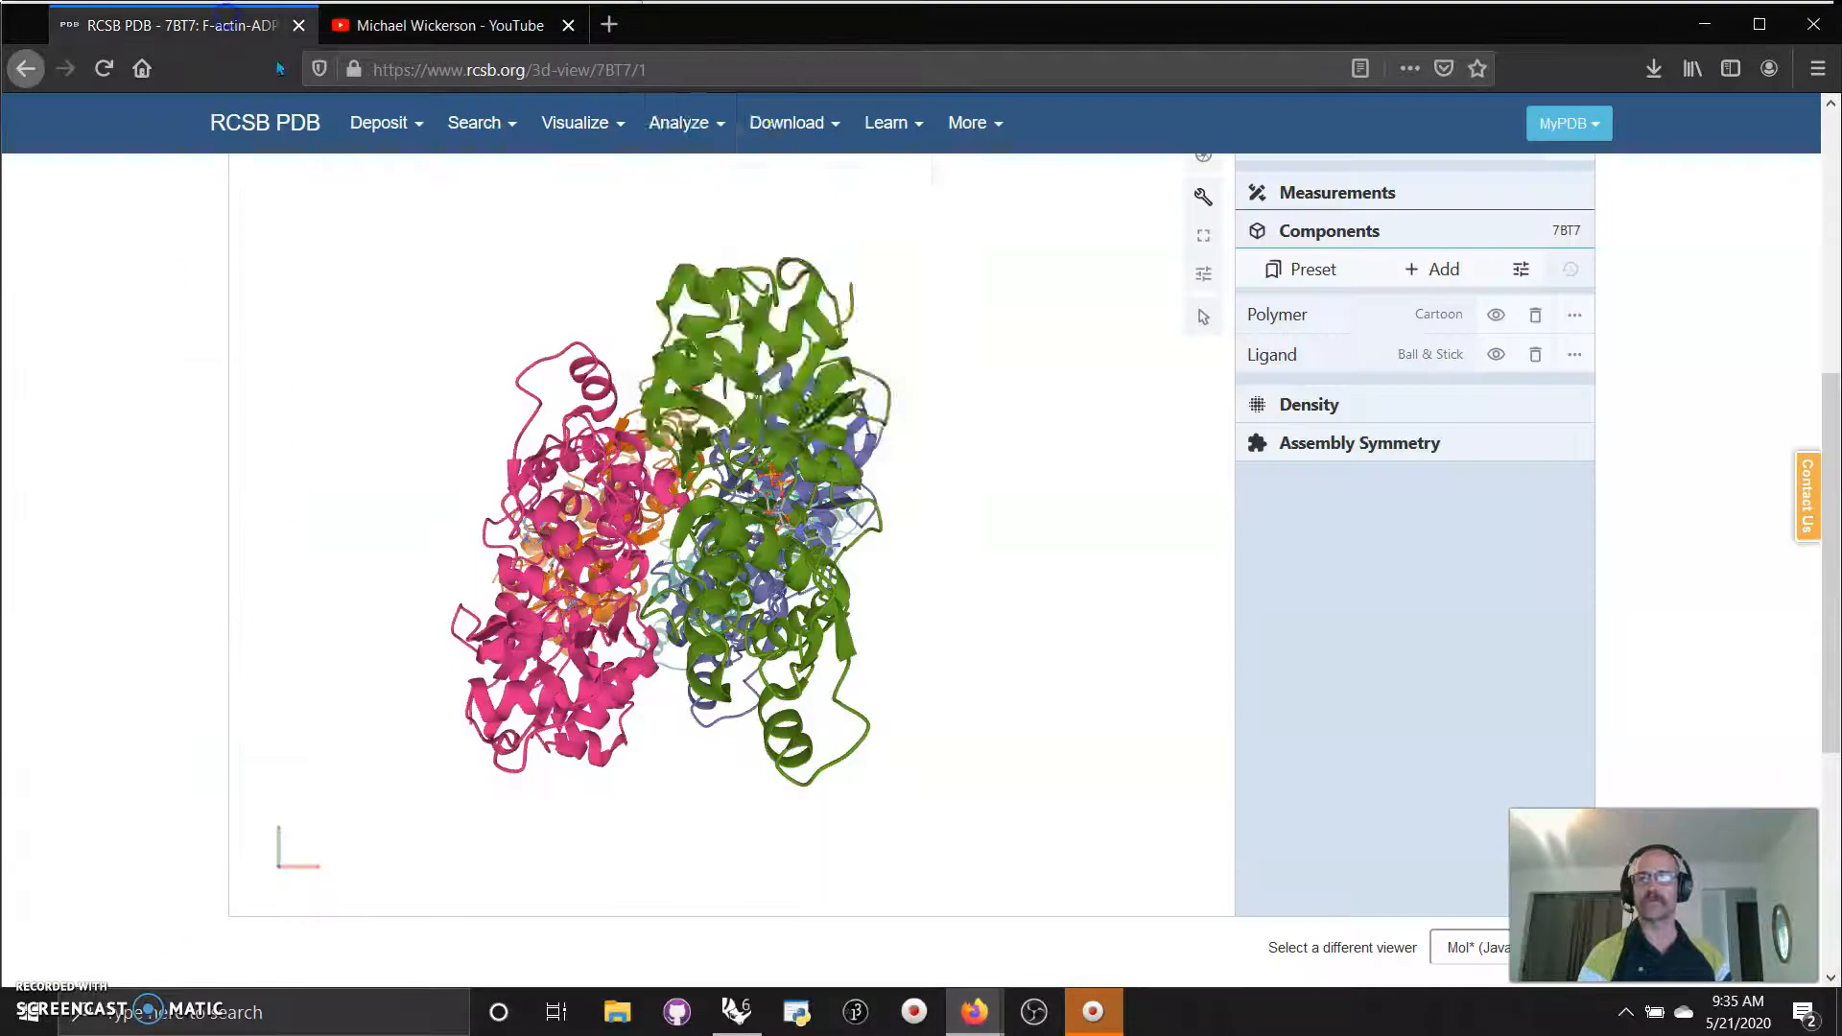
{"action": "left_click_drag", "start_coordinate": [1025, 592], "coordinate": [970, 598]}
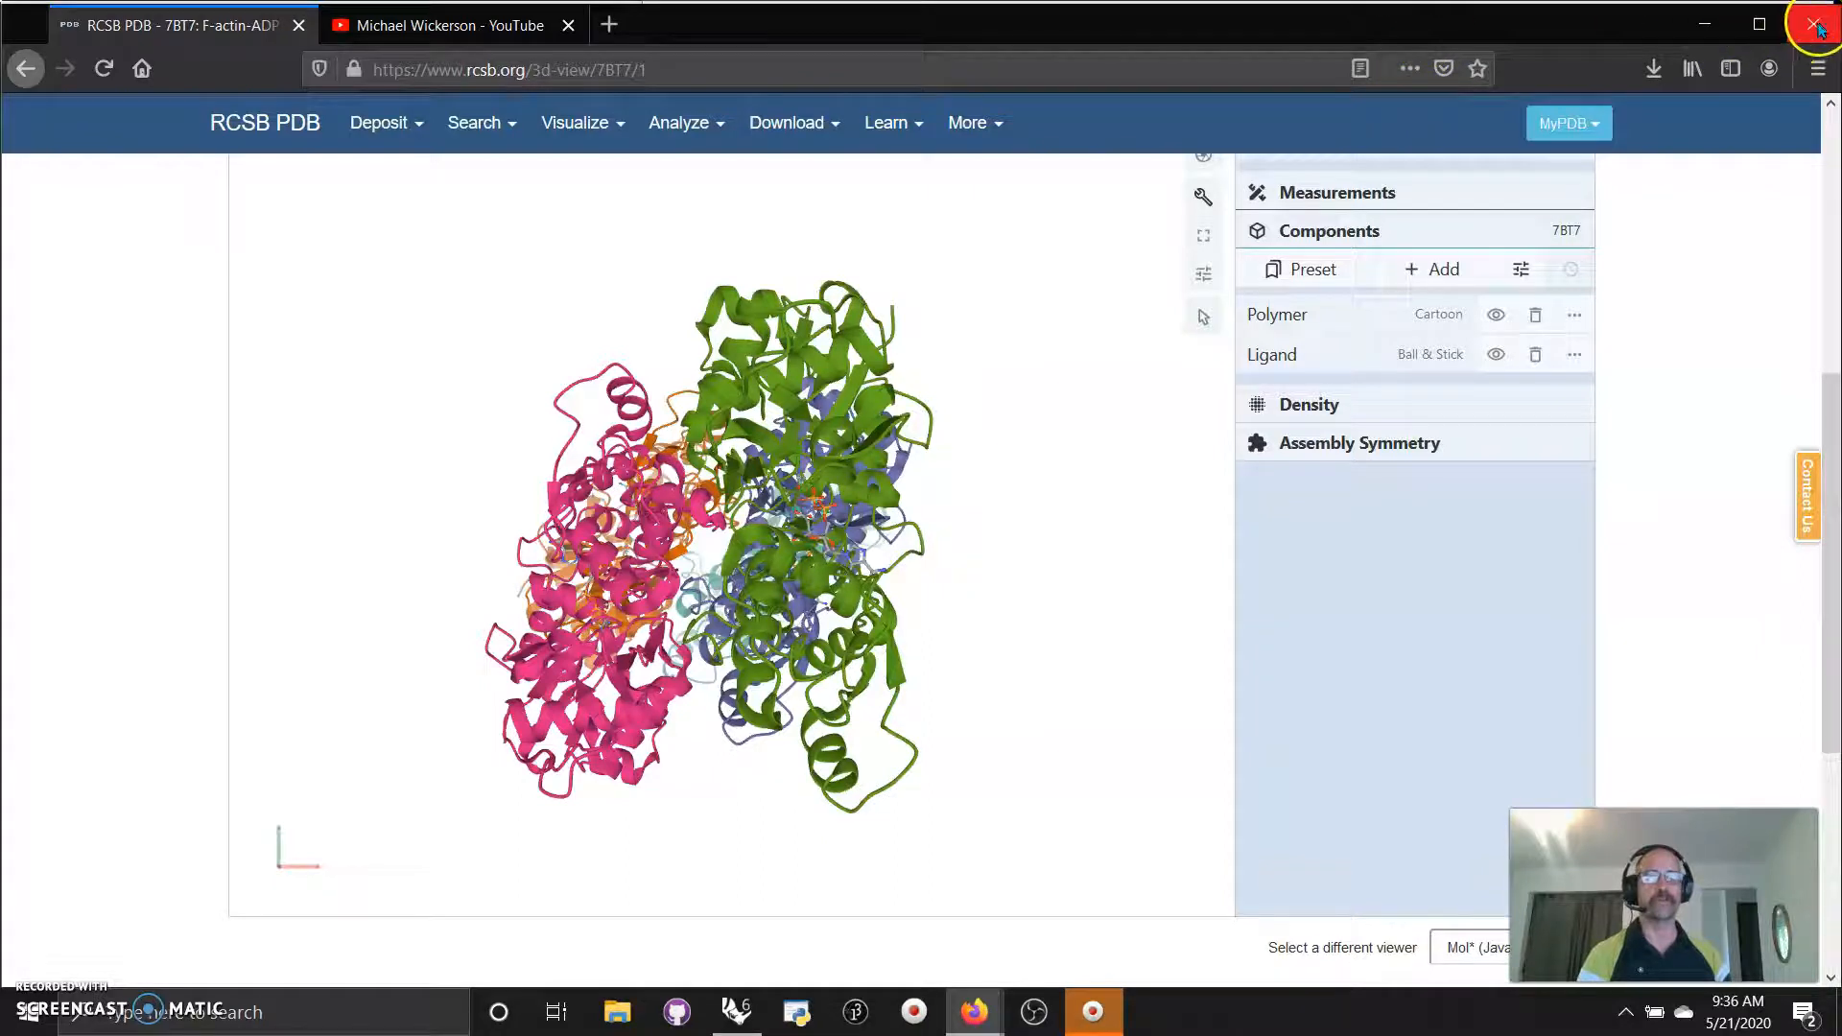
{"action": "left_click", "coordinate": [1705, 29]}
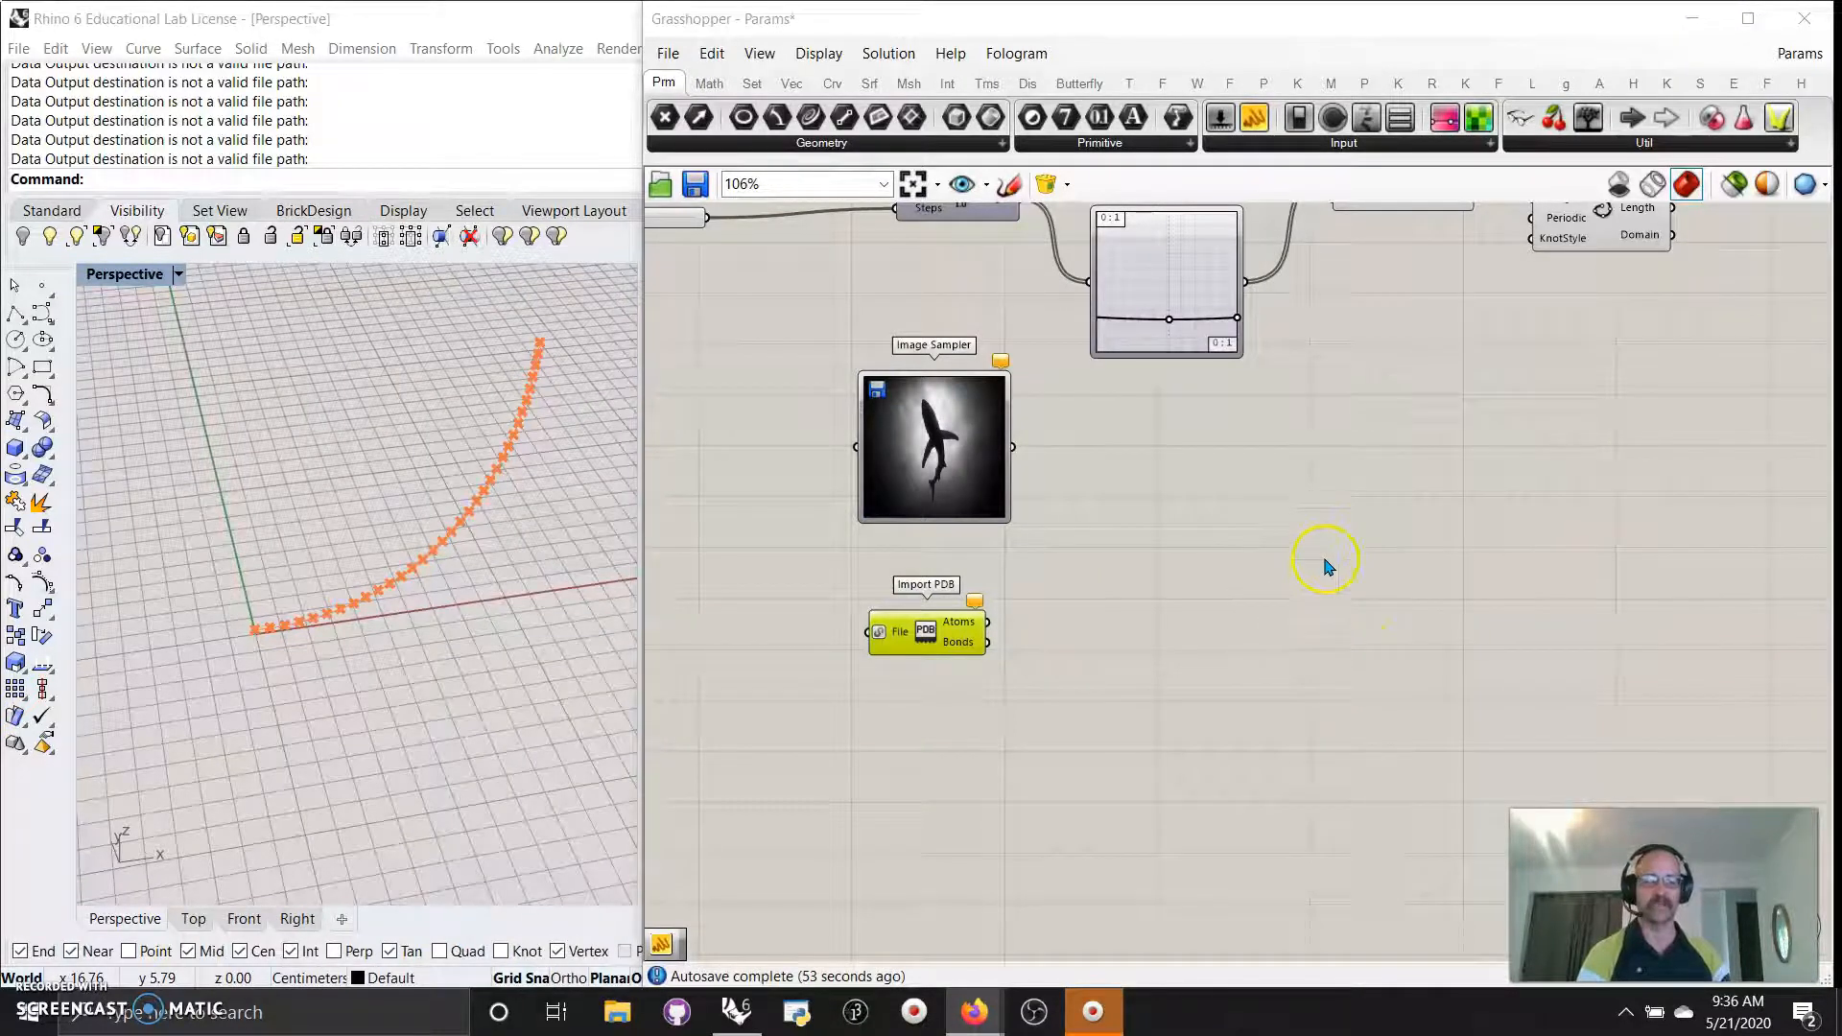
Group the newly placed right-hand input components and colour that group light blue.
{"action": "scroll", "coordinate": [1268, 698], "scroll_direction": "down", "scroll_amount": 6}
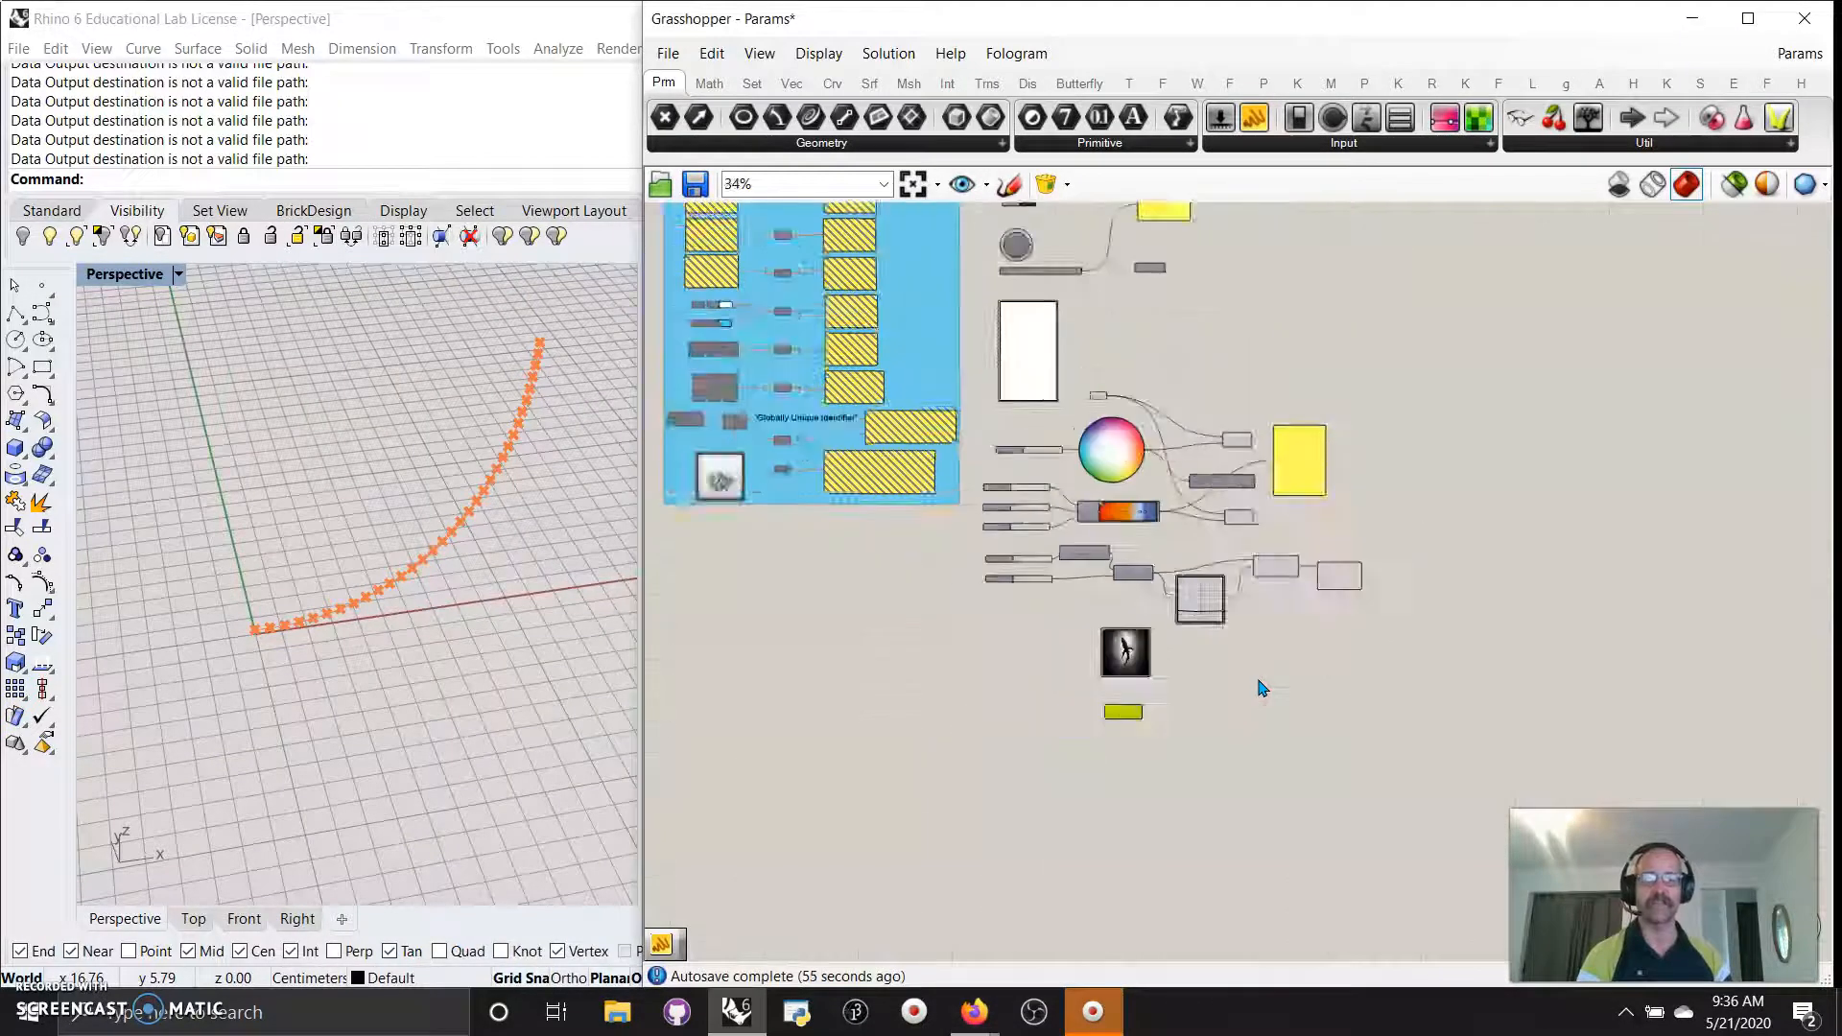
{"action": "scroll", "coordinate": [1263, 688], "scroll_direction": "down", "scroll_amount": 2}
{"action": "left_click_drag", "start_coordinate": [1397, 749], "coordinate": [1338, 768]}
{"action": "left_click_drag", "start_coordinate": [1390, 767], "coordinate": [1058, 247]}
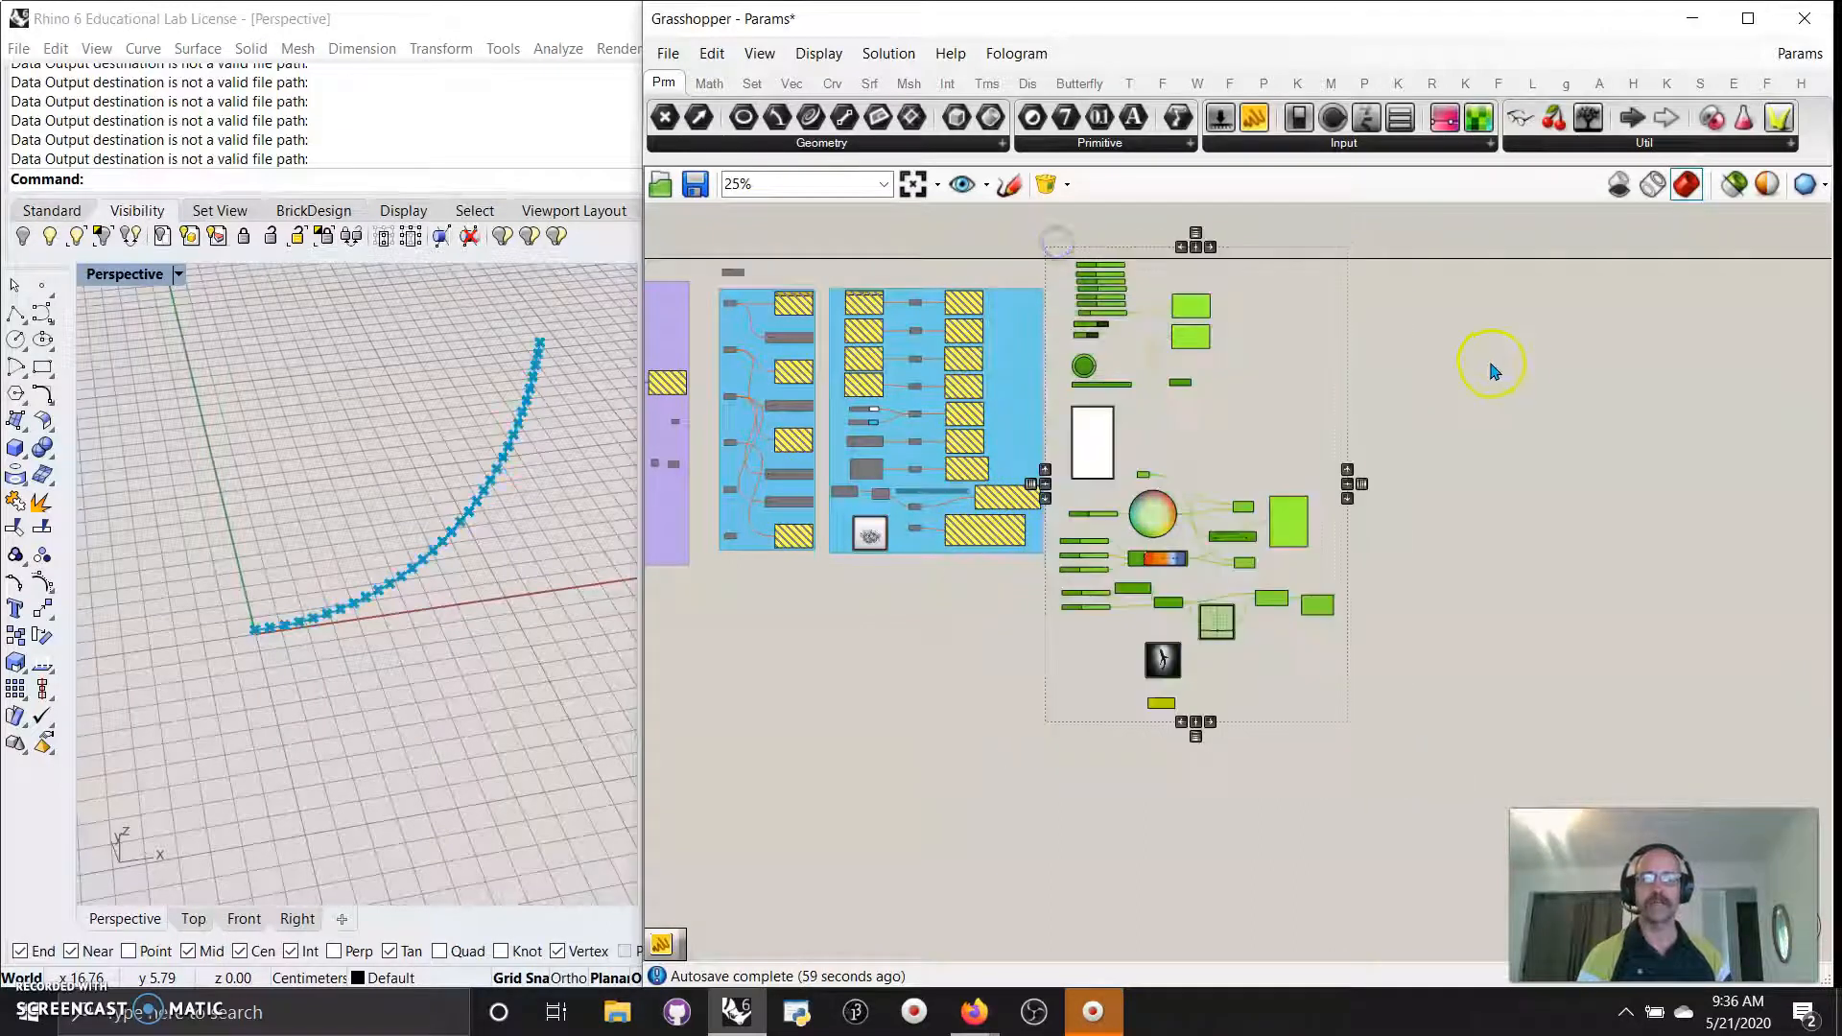
{"action": "right_click", "coordinate": [1431, 351]}
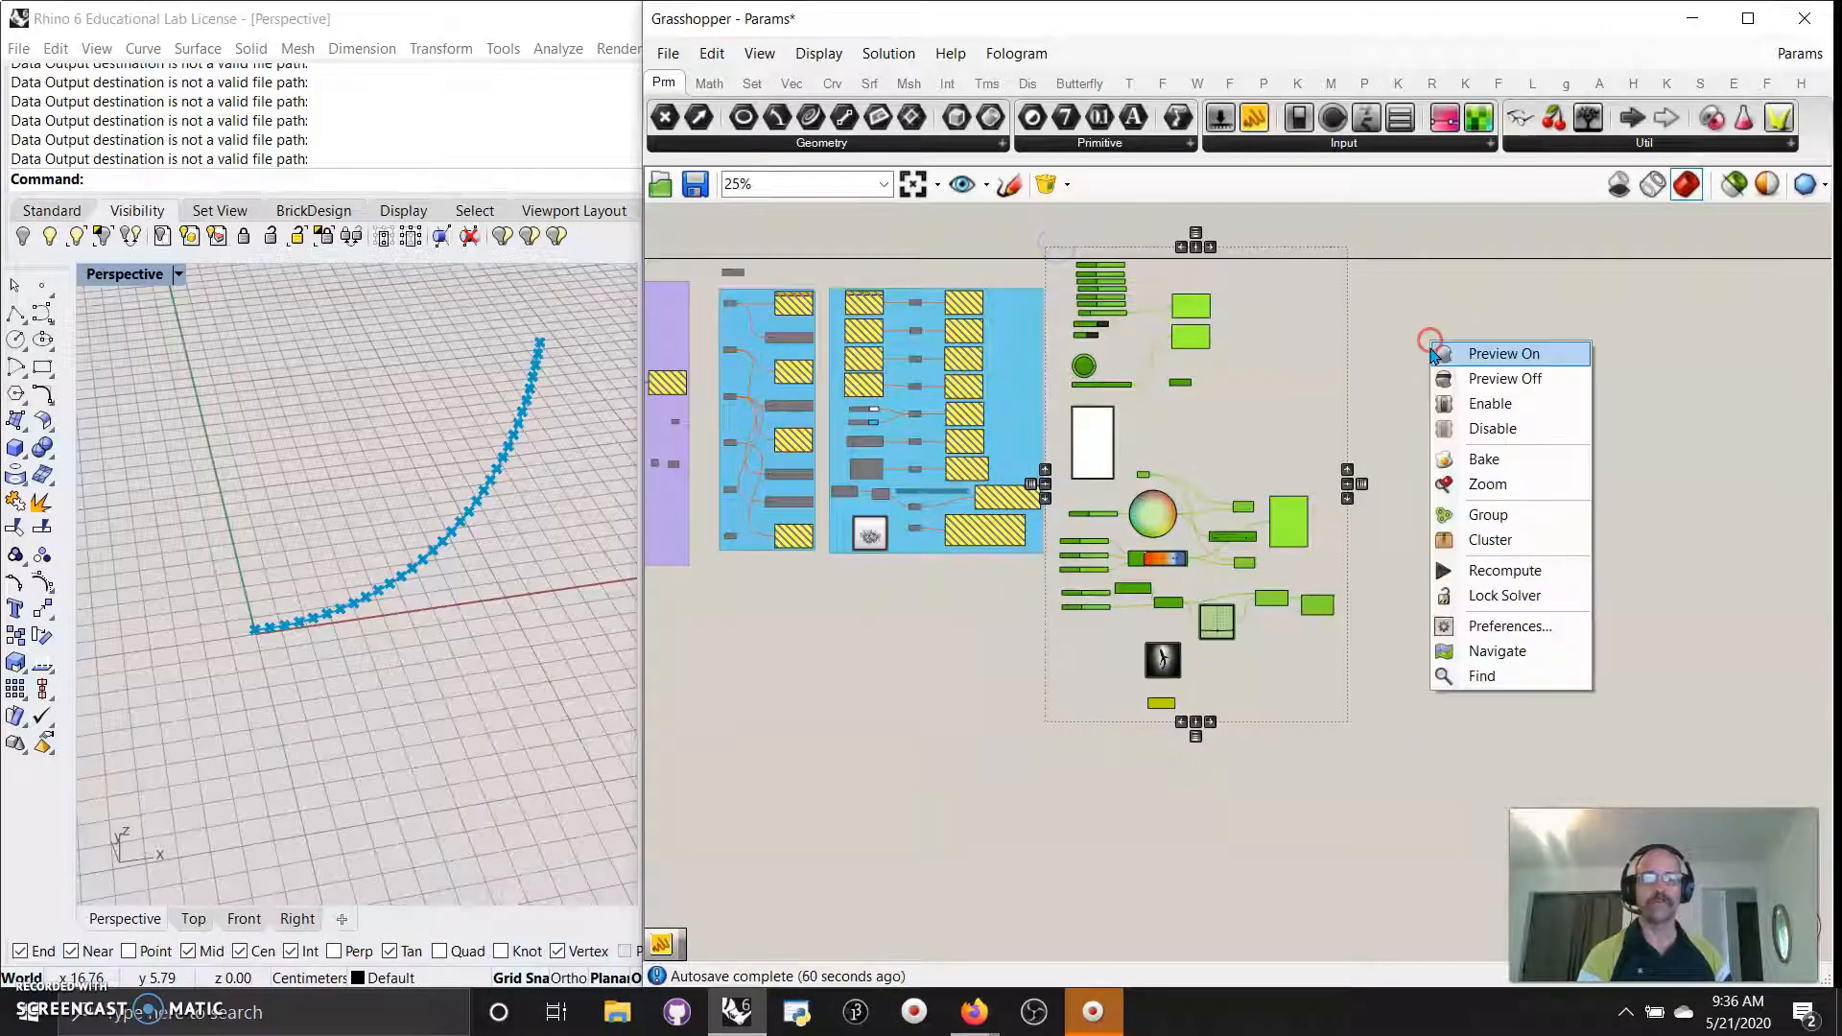
{"action": "left_click", "coordinate": [1485, 518]}
{"action": "right_click", "coordinate": [1273, 650]}
{"action": "mouse_move", "coordinate": [1336, 900]}
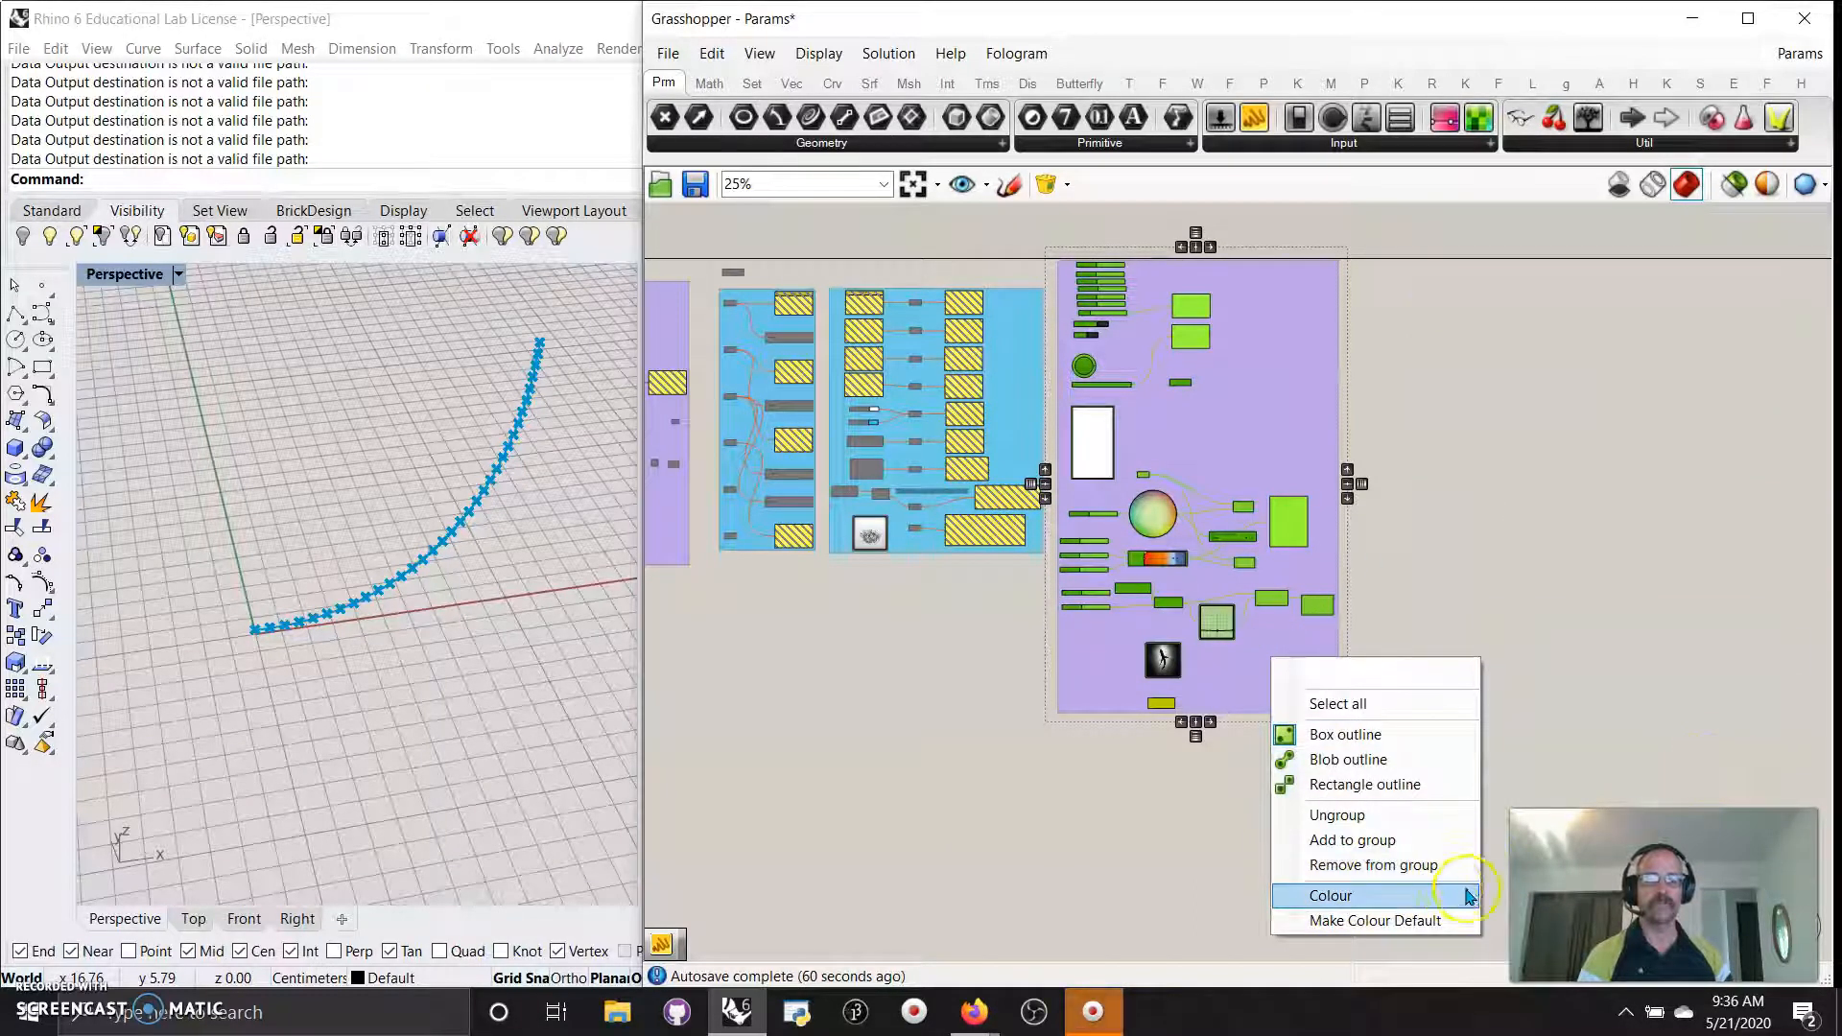
{"action": "mouse_move", "coordinate": [1459, 896]}
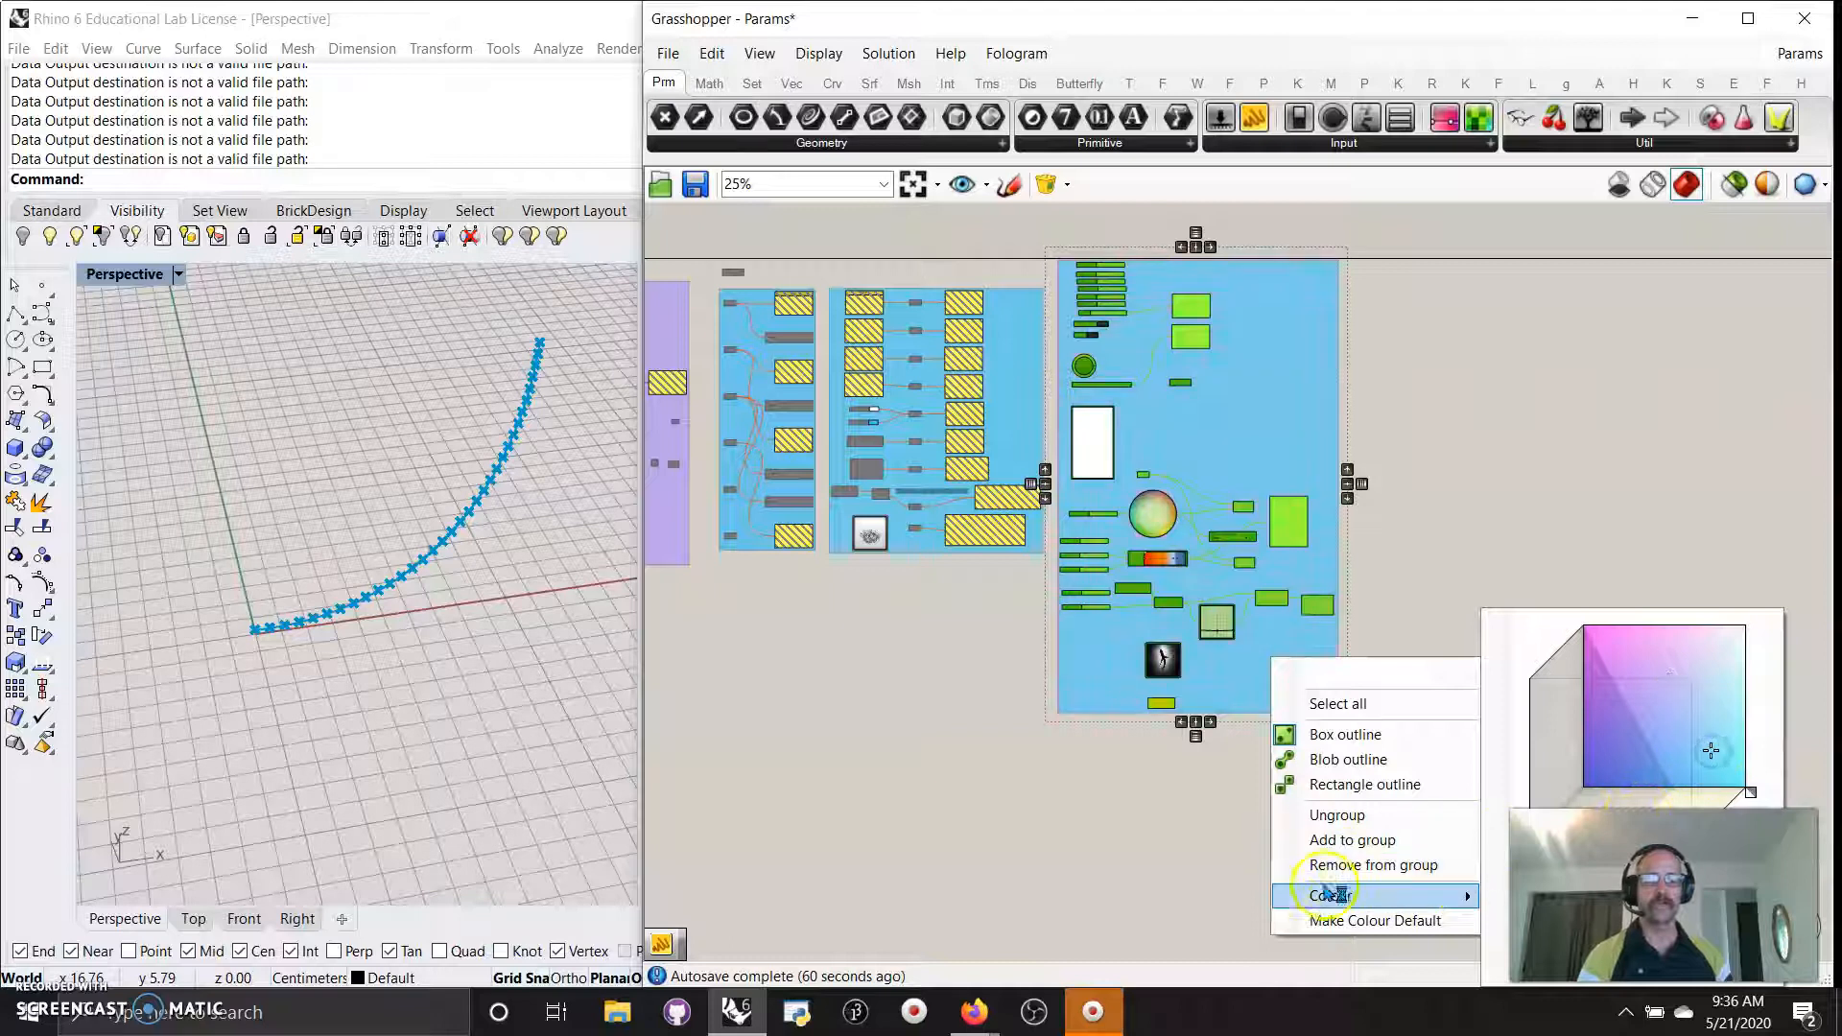
{"action": "left_click", "coordinate": [1172, 875]}
Drag the Gene Pool's bottom edge down among the purple utility groups to show more rows.
{"action": "right_click_drag", "start_coordinate": [810, 733], "coordinate": [1251, 836]}
{"action": "scroll", "coordinate": [1081, 712], "scroll_direction": "up", "scroll_amount": 4}
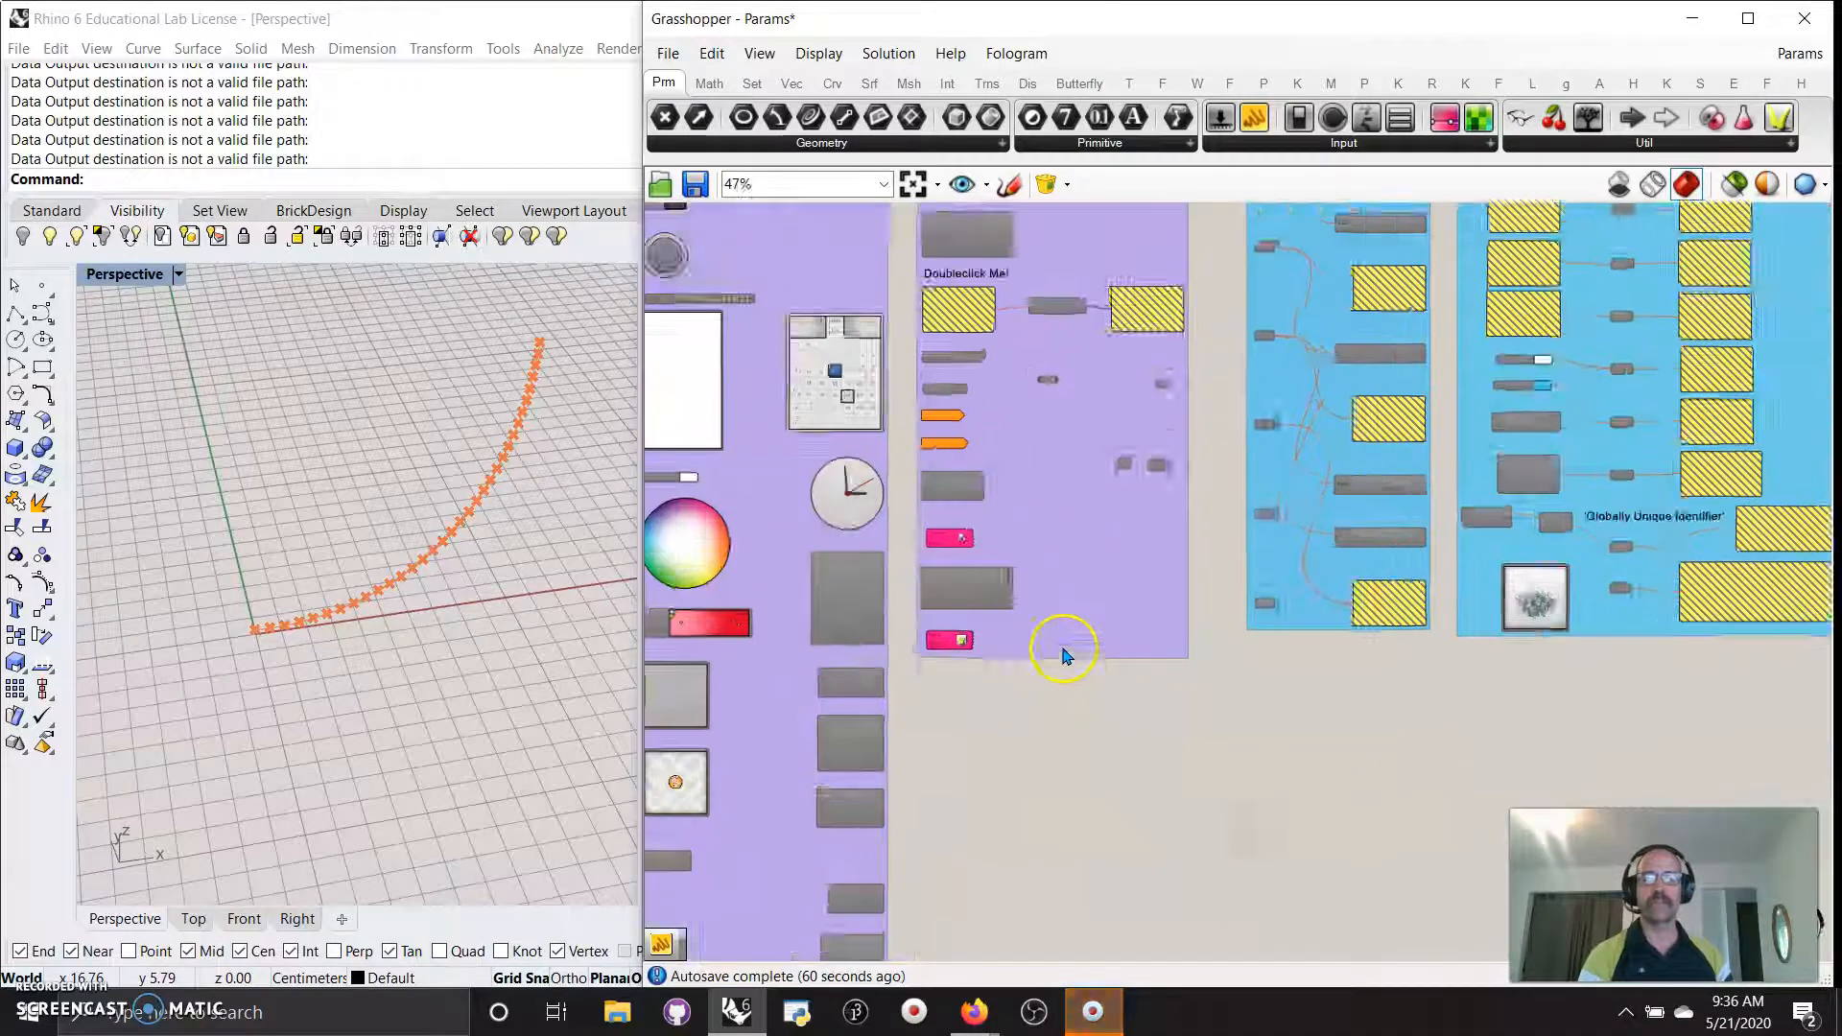
{"action": "left_click", "coordinate": [1652, 142]}
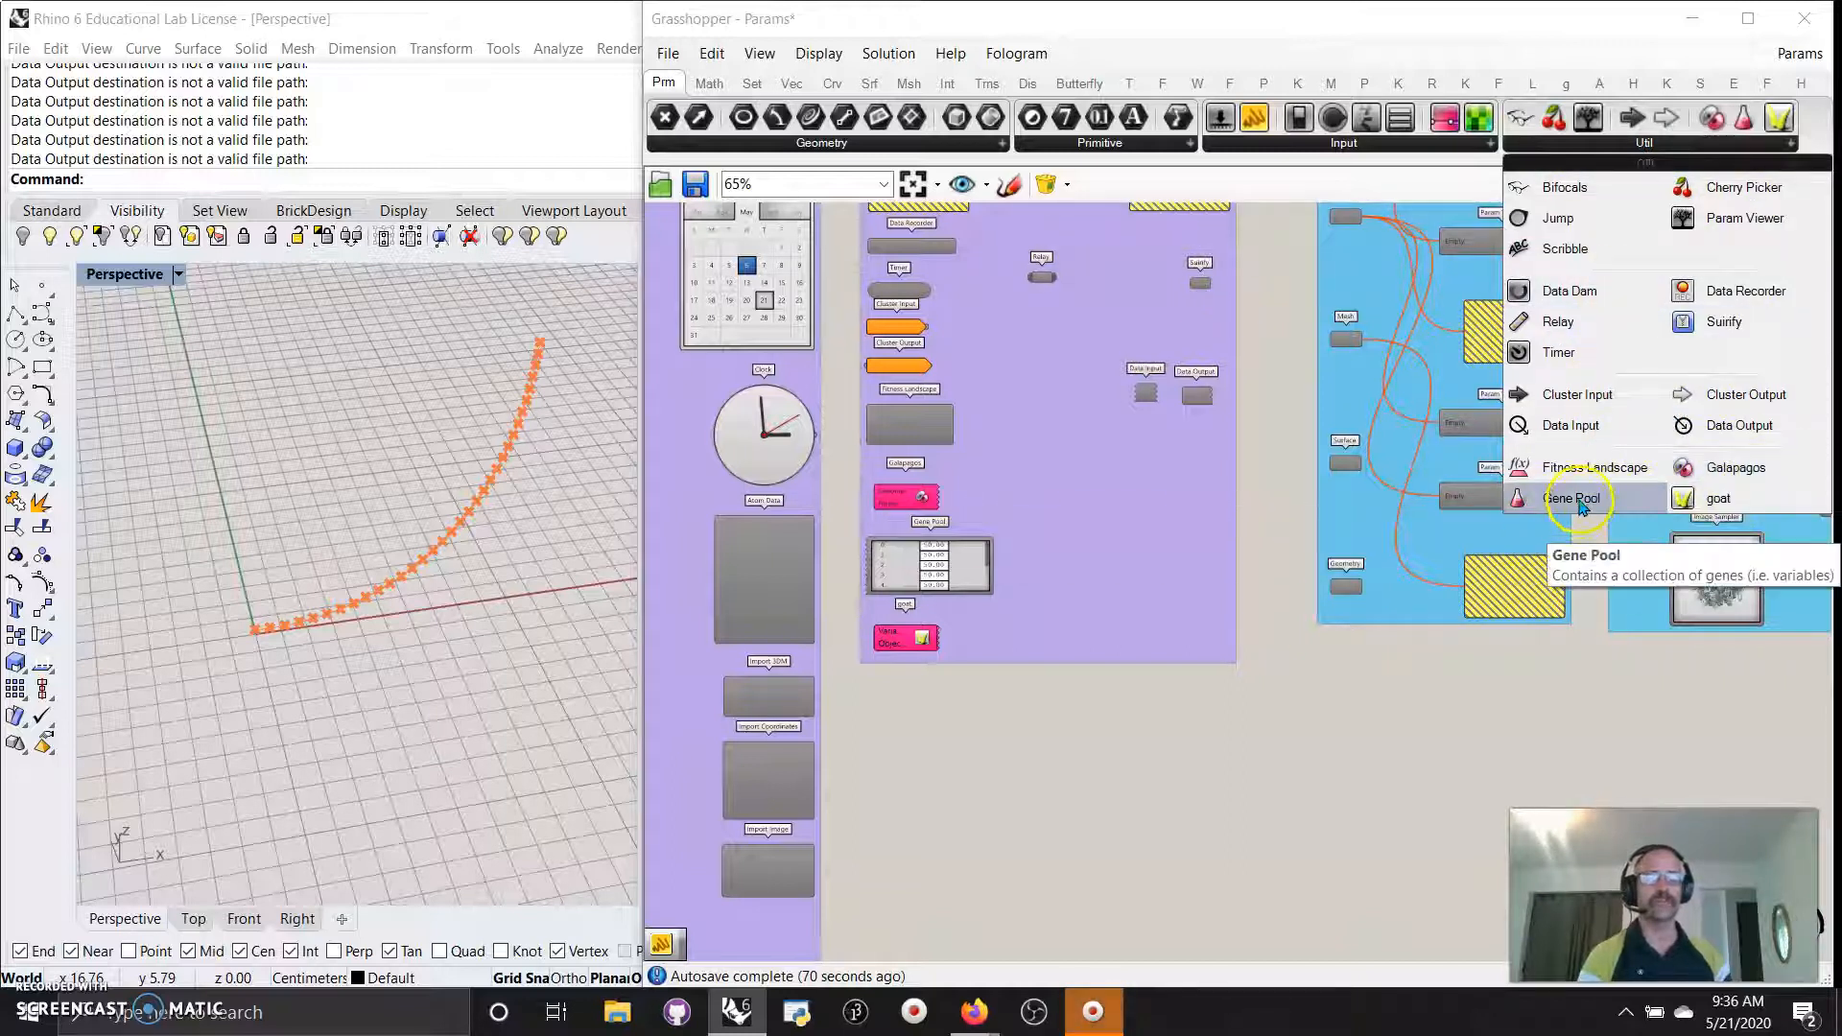
{"action": "scroll", "coordinate": [1224, 683], "scroll_direction": "up", "scroll_amount": 4}
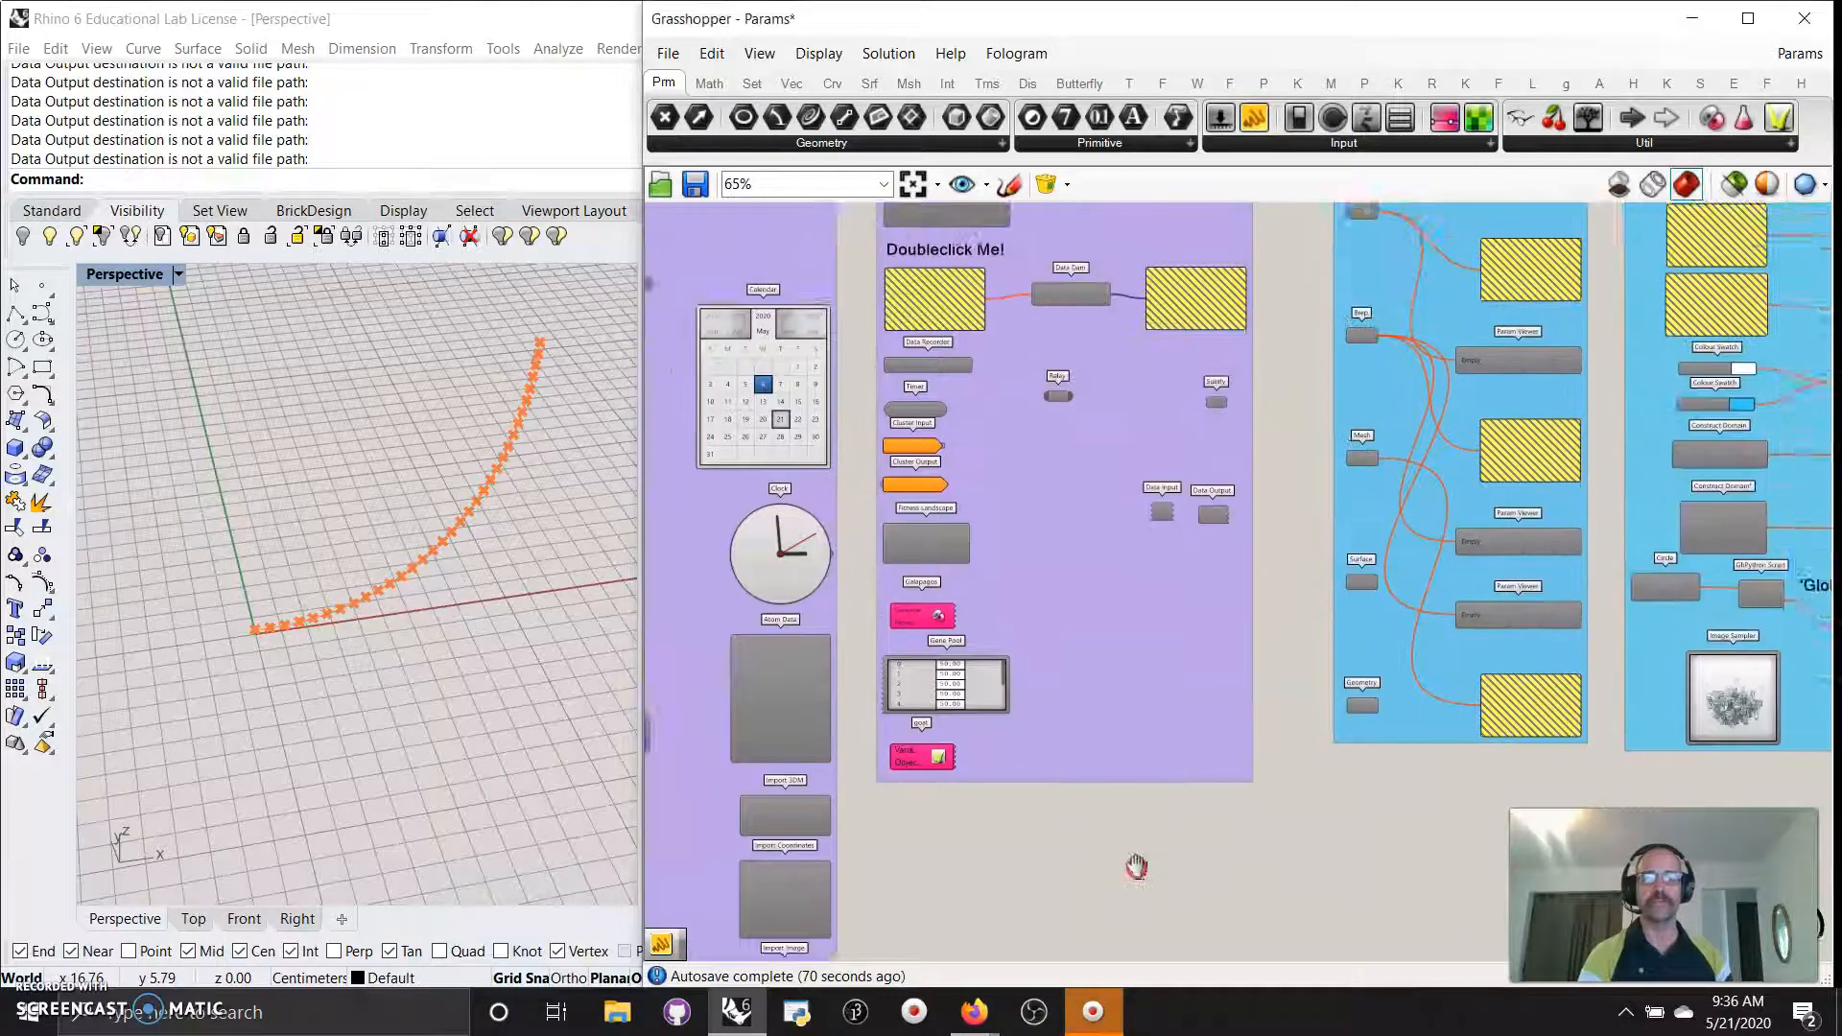
{"action": "left_click_drag", "start_coordinate": [1014, 782], "coordinate": [1015, 821]}
{"action": "scroll", "coordinate": [1162, 573], "scroll_direction": "down", "scroll_amount": 2}
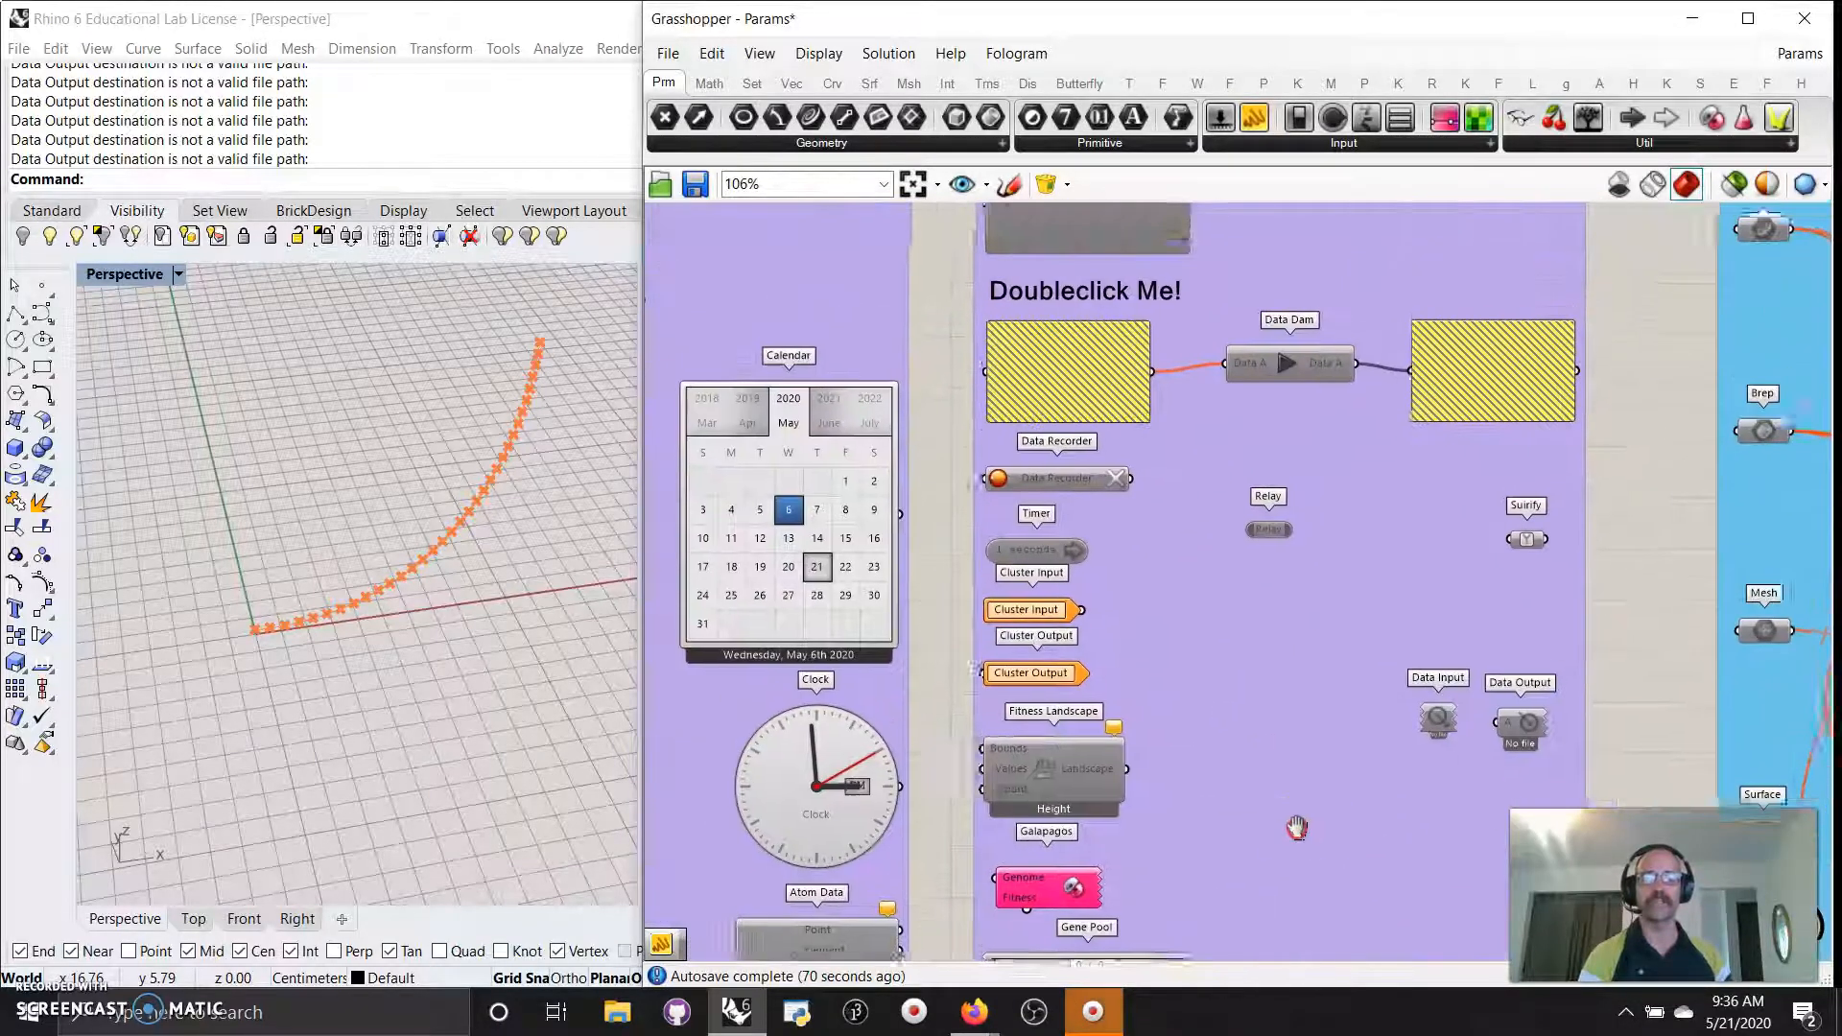
{"action": "scroll", "coordinate": [1248, 739], "scroll_direction": "down", "scroll_amount": 2}
{"action": "scroll", "coordinate": [1205, 723], "scroll_direction": "down", "scroll_amount": 1}
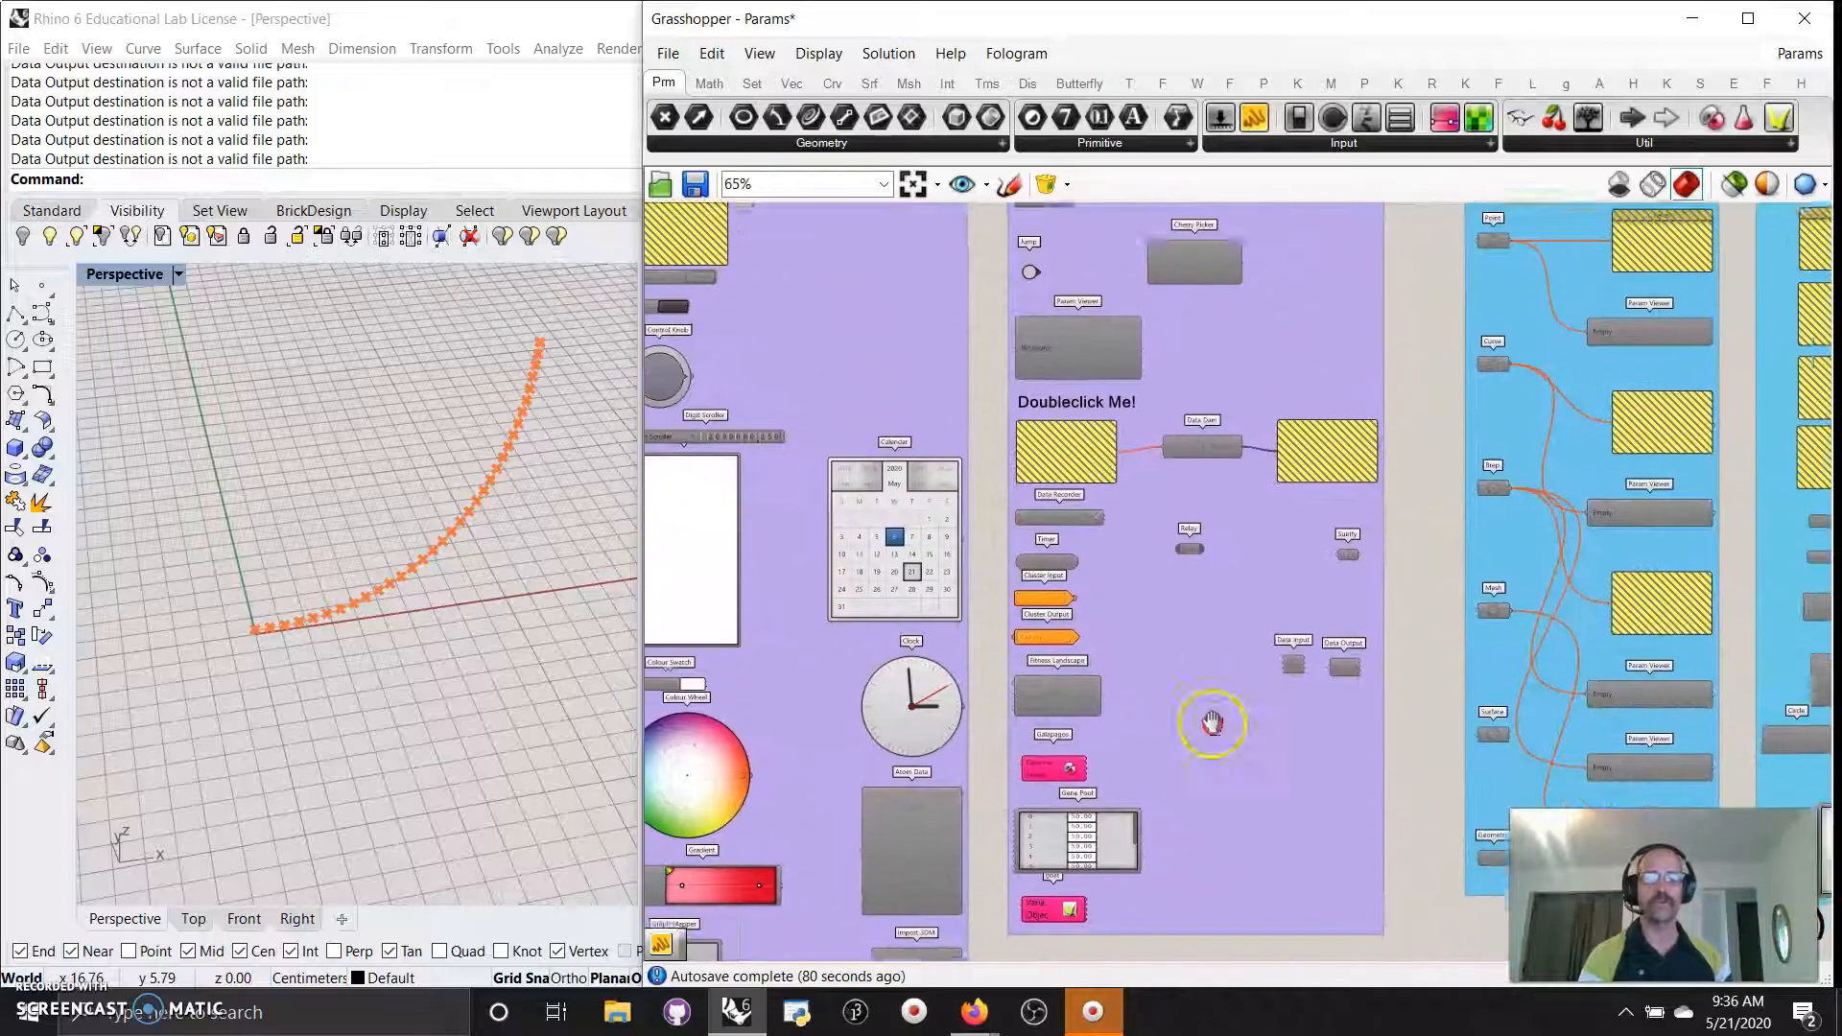
{"action": "scroll", "coordinate": [1199, 758], "scroll_direction": "down", "scroll_amount": 4}
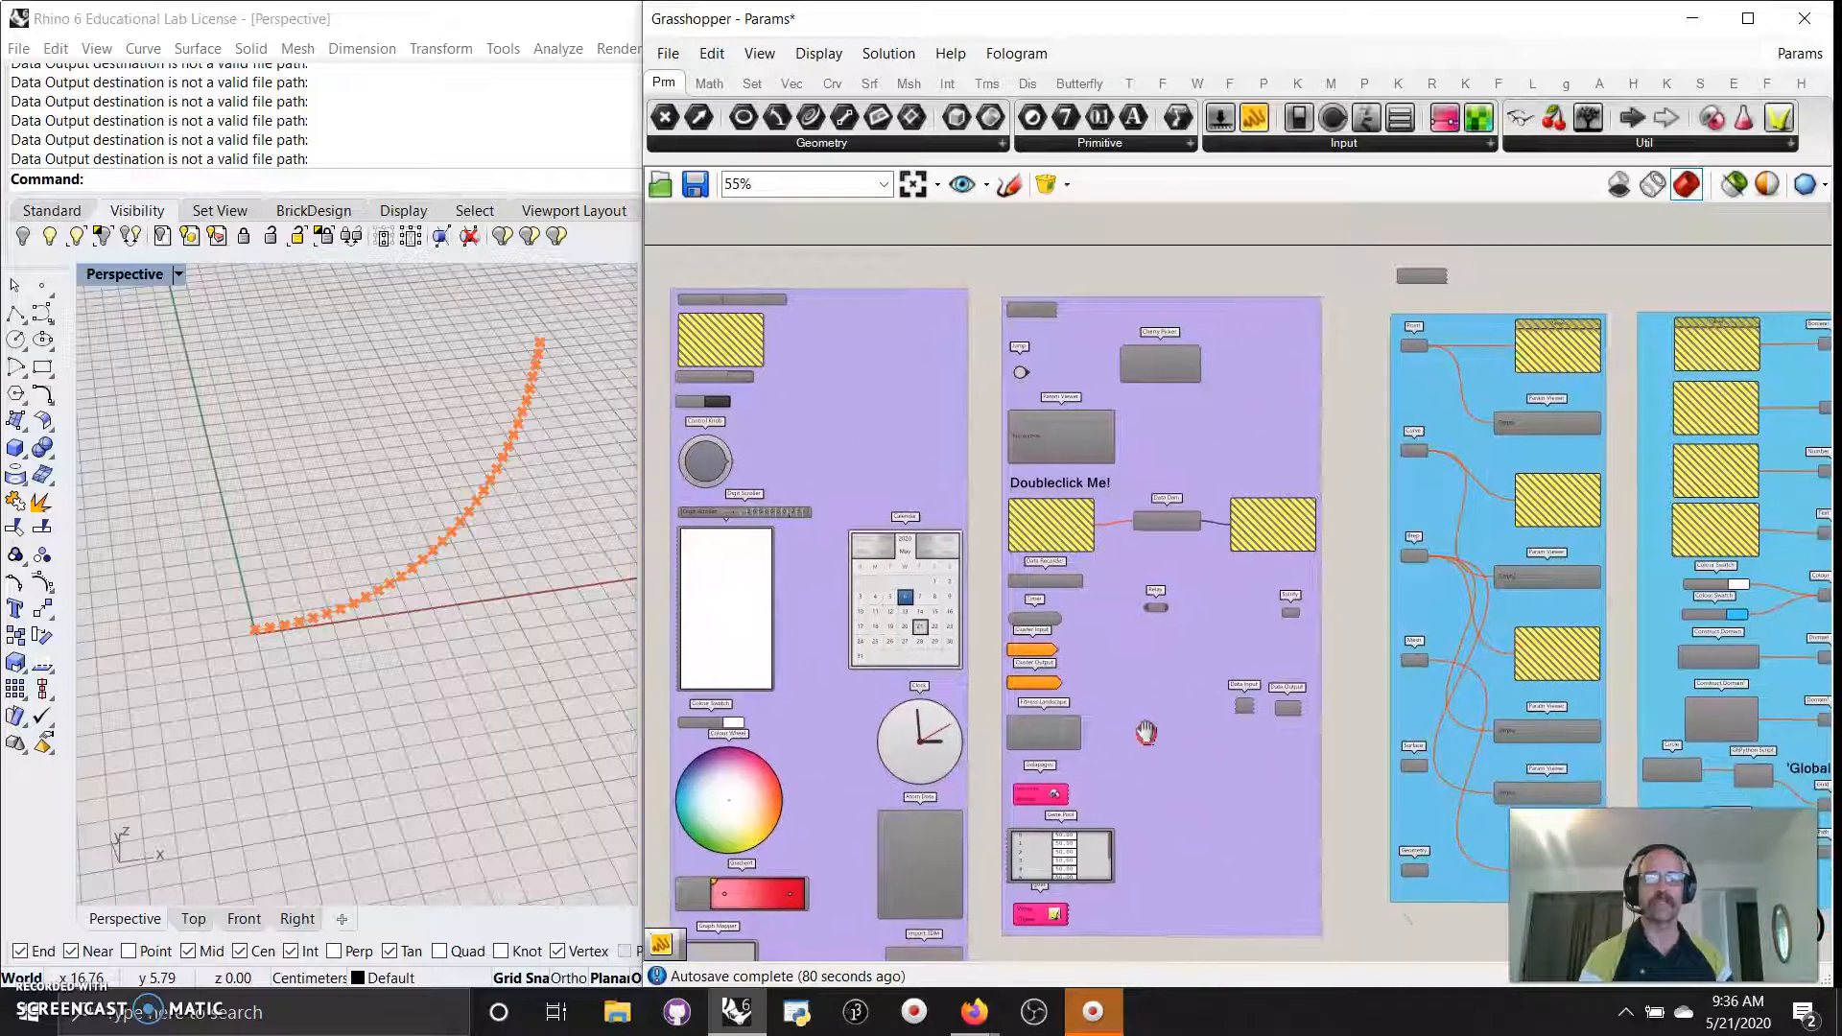
{"action": "scroll", "coordinate": [1379, 692], "scroll_direction": "down", "scroll_amount": 2}
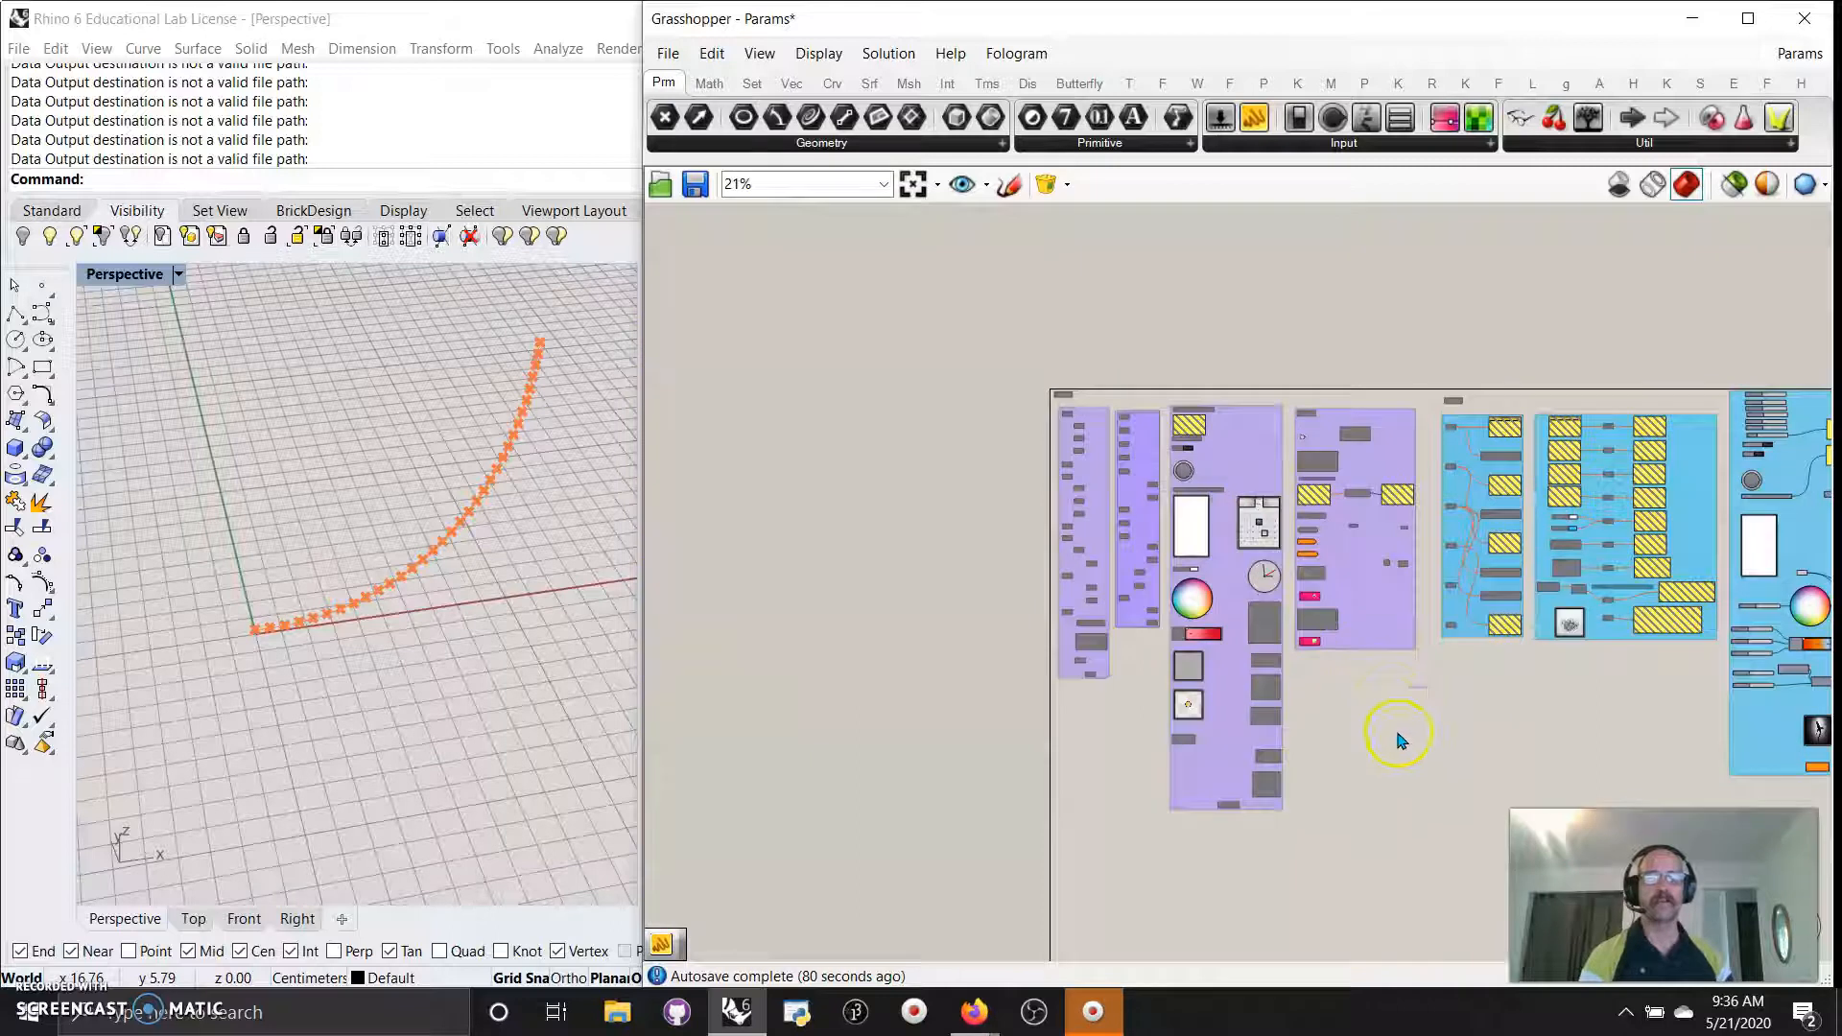